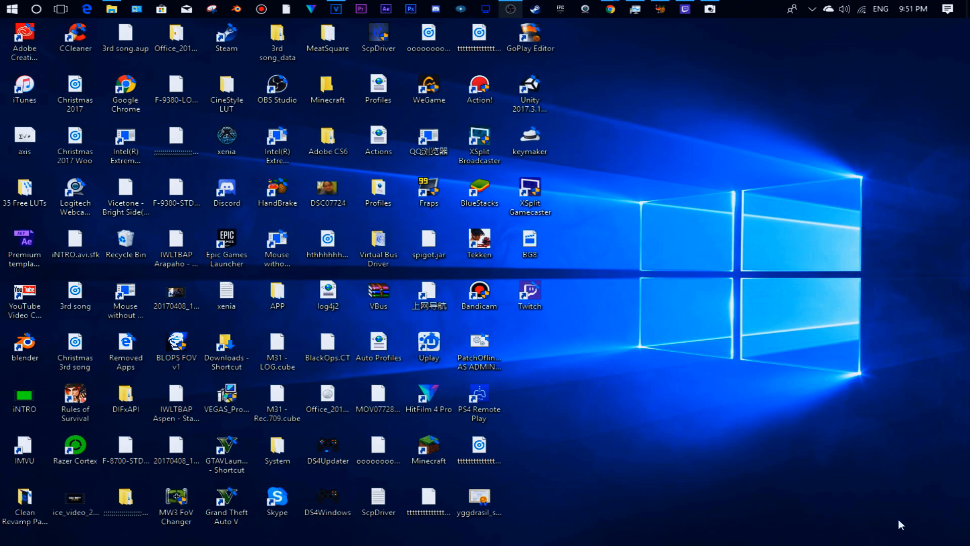
pyautogui.moveTo(791, 84); pyautogui.dragTo(15, 506)
pyautogui.click(688, 404)
pyautogui.moveTo(894, 132); pyautogui.dragTo(2, 544)
pyautogui.click(883, 151)
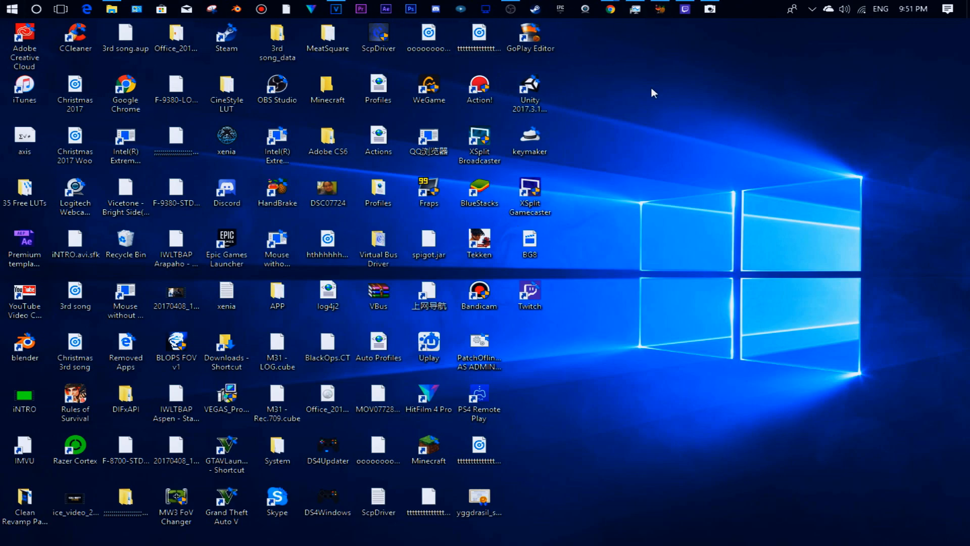
pyautogui.moveTo(785, 72); pyautogui.dragTo(56, 538)
pyautogui.click(724, 306)
pyautogui.click(12, 9)
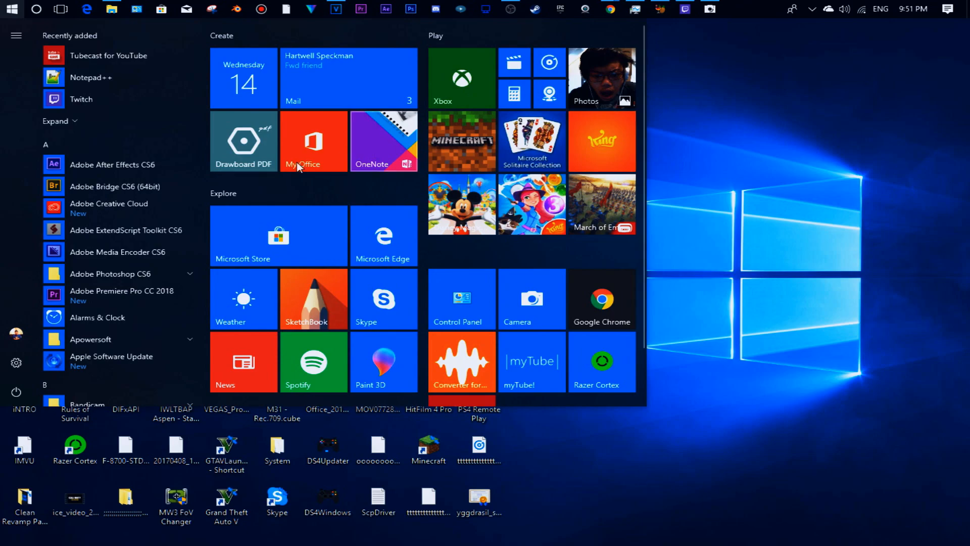
pyautogui.scroll(-2, 535, 345)
pyautogui.scroll(2, 535, 344)
pyautogui.scroll(-2, 628, 370)
pyautogui.scroll(2, 628, 371)
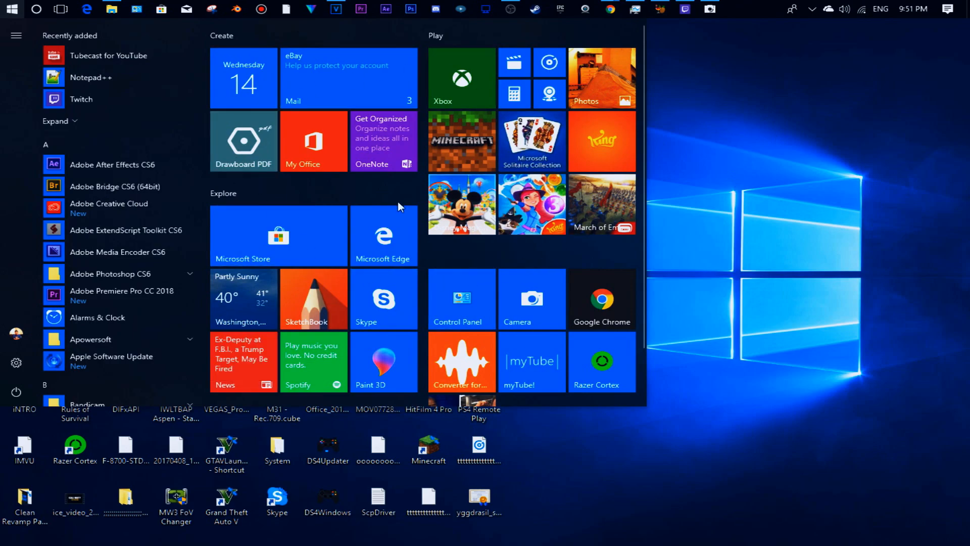
pyautogui.scroll(-2, 364, 227)
pyautogui.scroll(2, 314, 253)
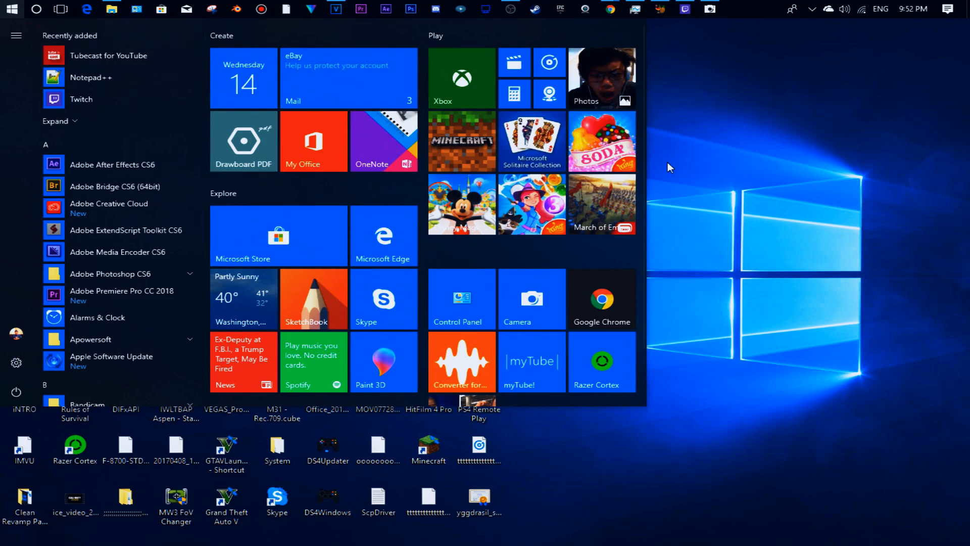
pyautogui.scroll(-1, 425, 132)
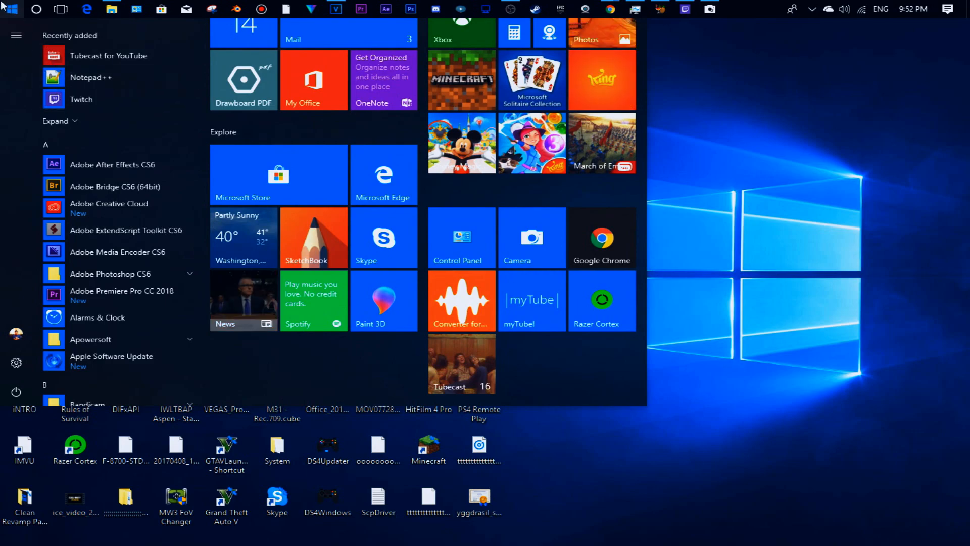
pyautogui.click(4, 6)
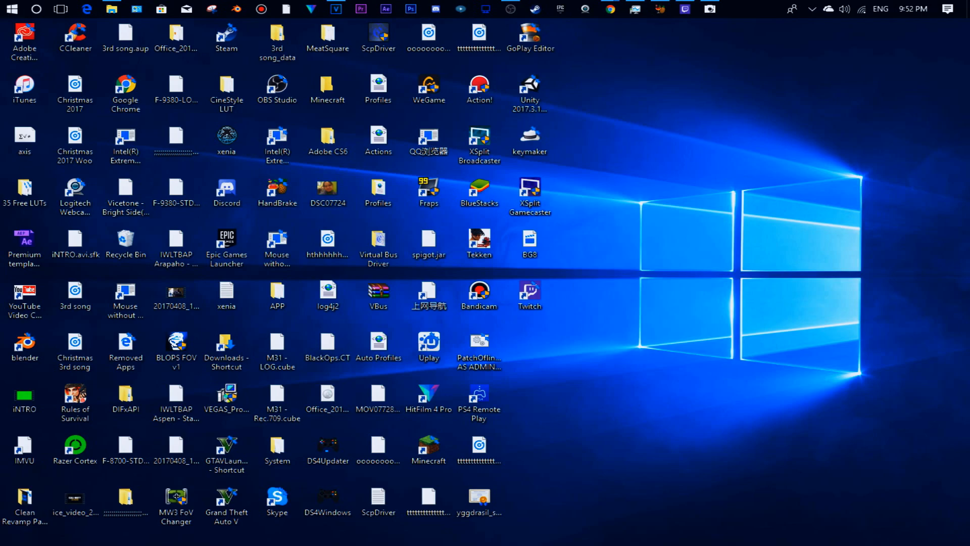
# Step: Bring up the OBS window and locate XSplit Broadcaster and XSplit Gamecaster among the installed apps
pyautogui.click(508, 9)
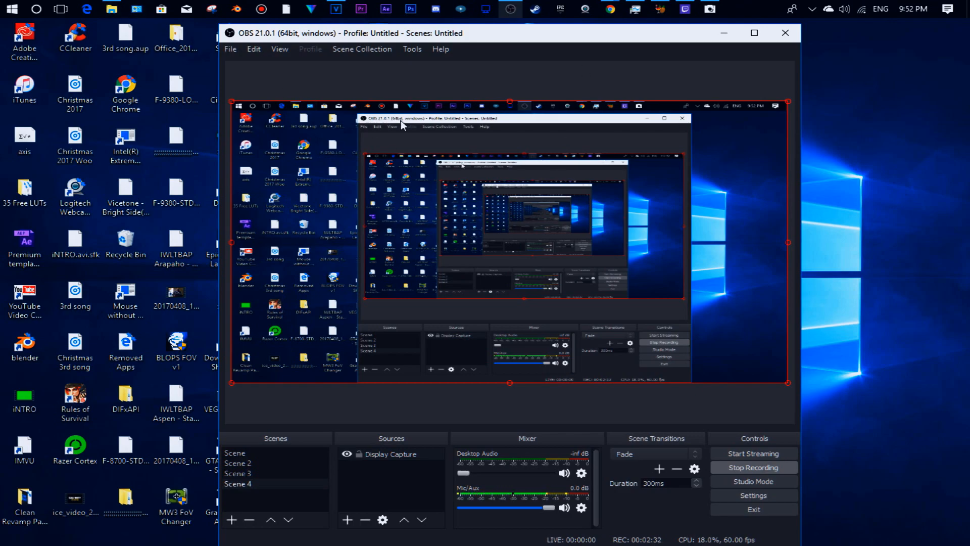
pyautogui.click(5, 6)
pyautogui.click(84, 388)
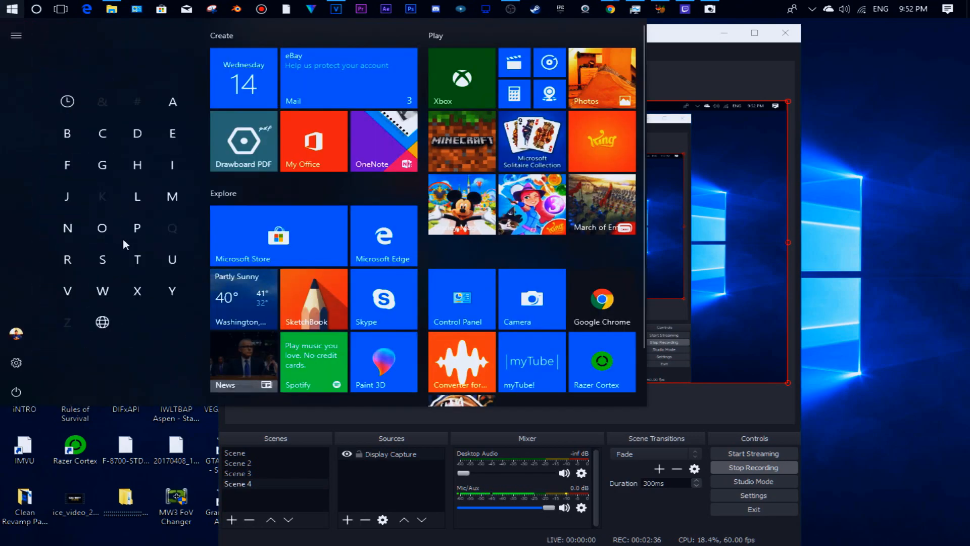
pyautogui.click(143, 288)
pyautogui.click(107, 252)
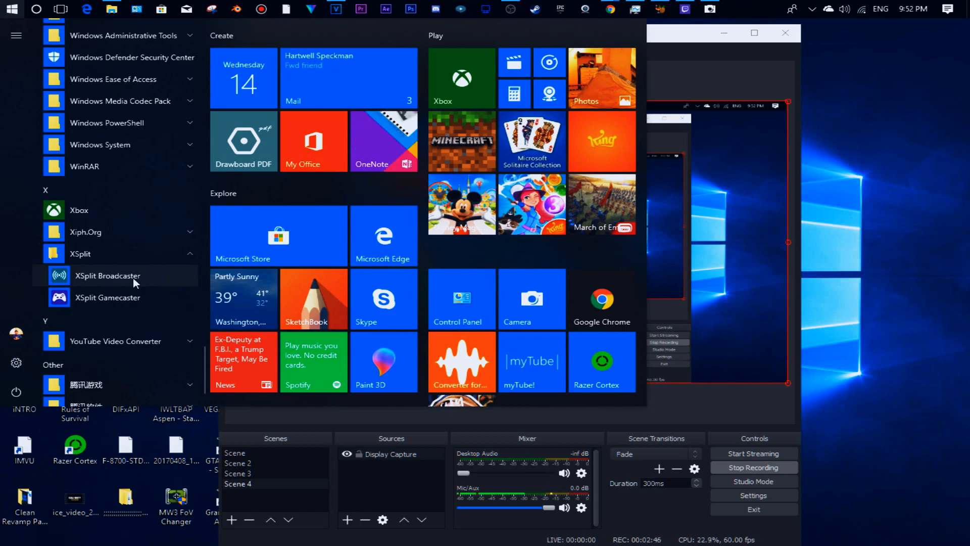
pyautogui.click(611, 477)
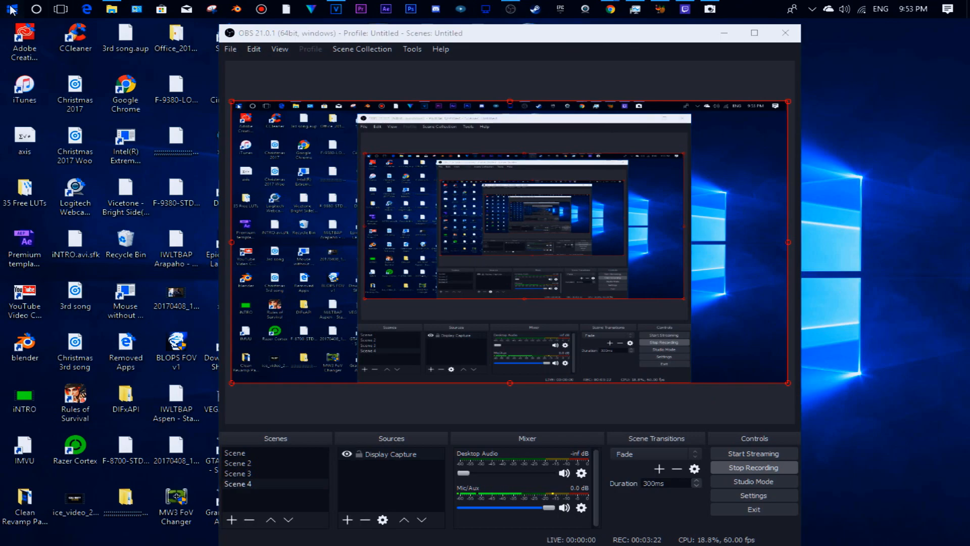
# Step: Look up the XSplit apps in the installed programs once more, and minimize the OBS window
pyautogui.click(11, 9)
pyautogui.scroll(-2, 111, 327)
pyautogui.click(129, 304)
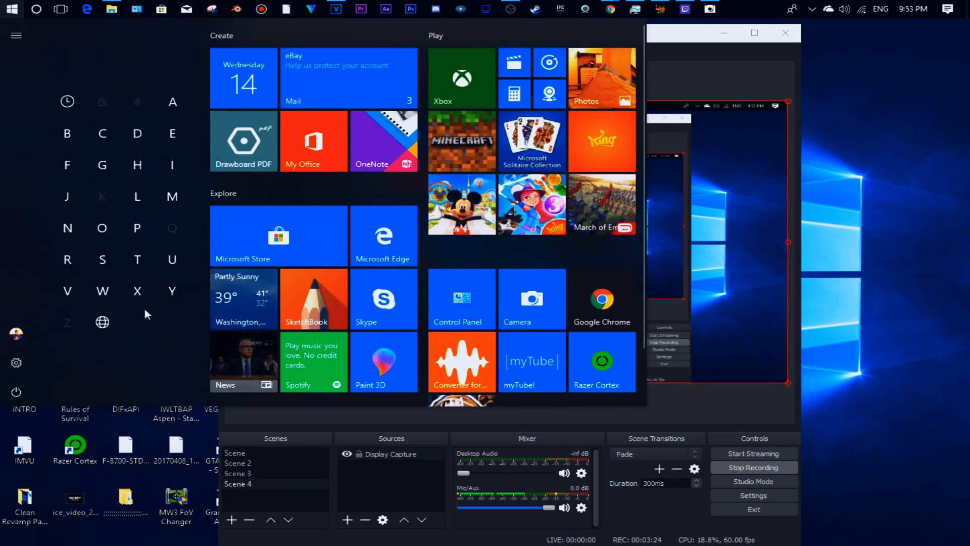
pyautogui.click(144, 309)
pyautogui.click(67, 252)
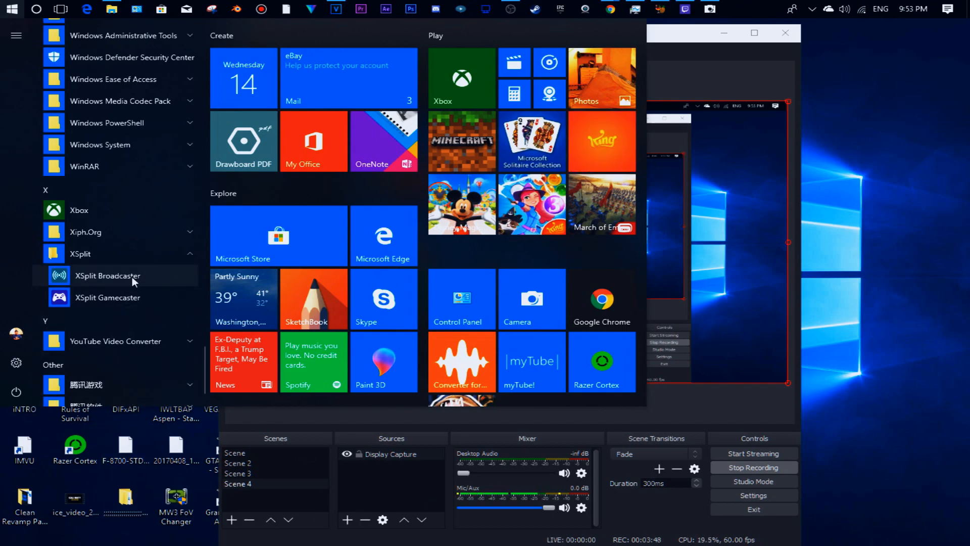
pyautogui.click(850, 265)
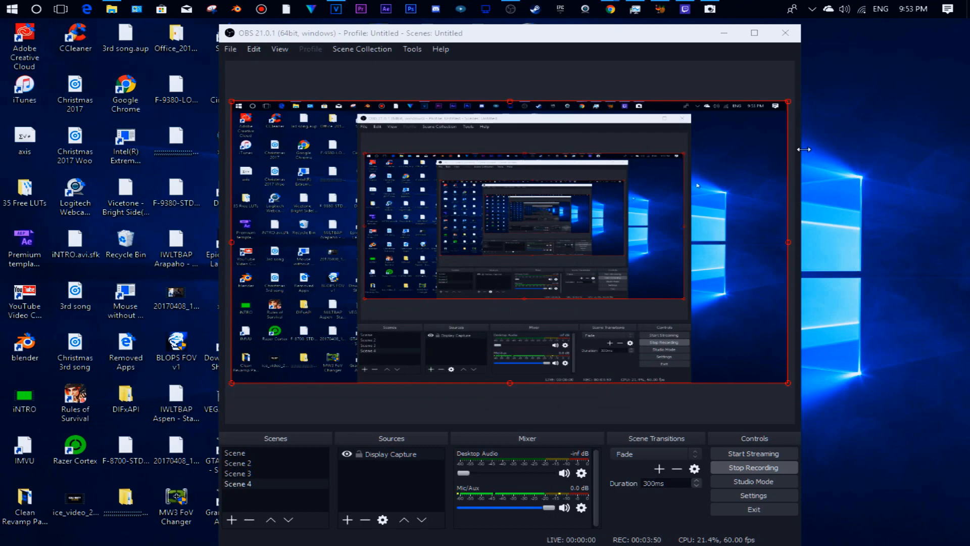
pyautogui.click(725, 41)
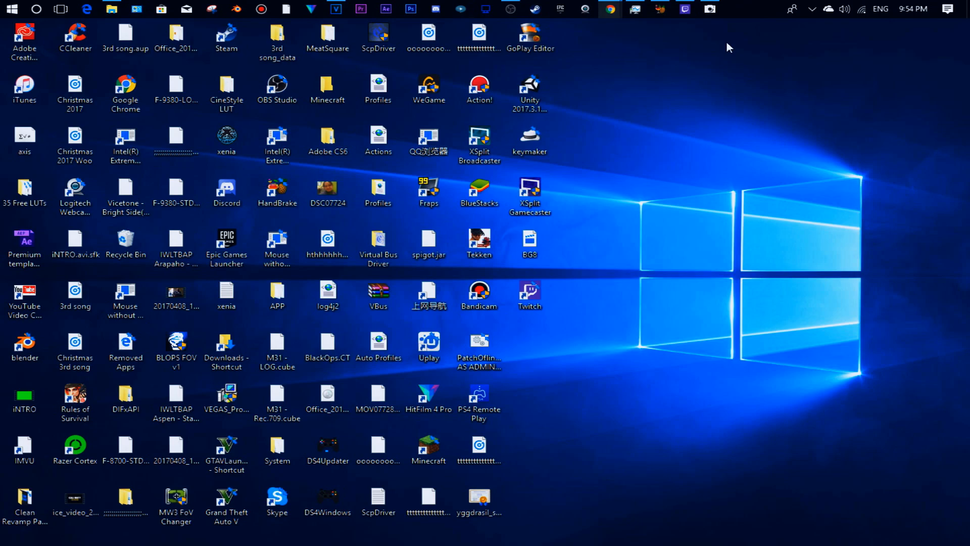
# Step: Launch Bandicam, reposition its window on the desktop, and show its video recording settings
pyautogui.click(427, 188)
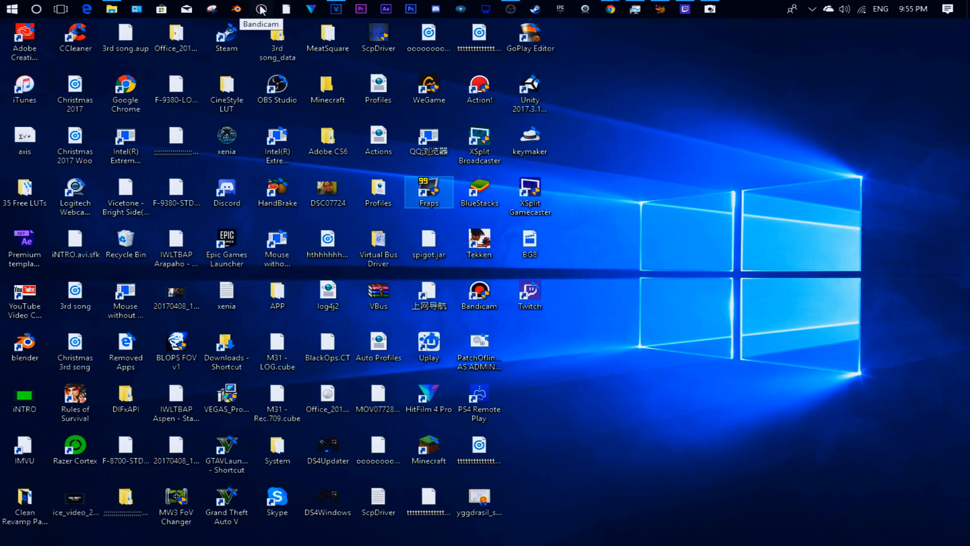
pyautogui.click(261, 9)
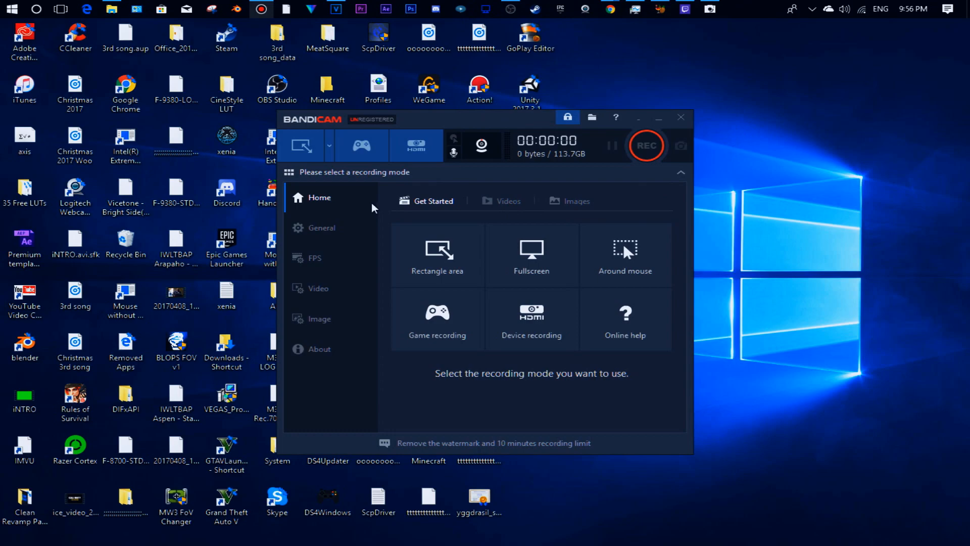
pyautogui.moveTo(507, 126); pyautogui.dragTo(819, 128)
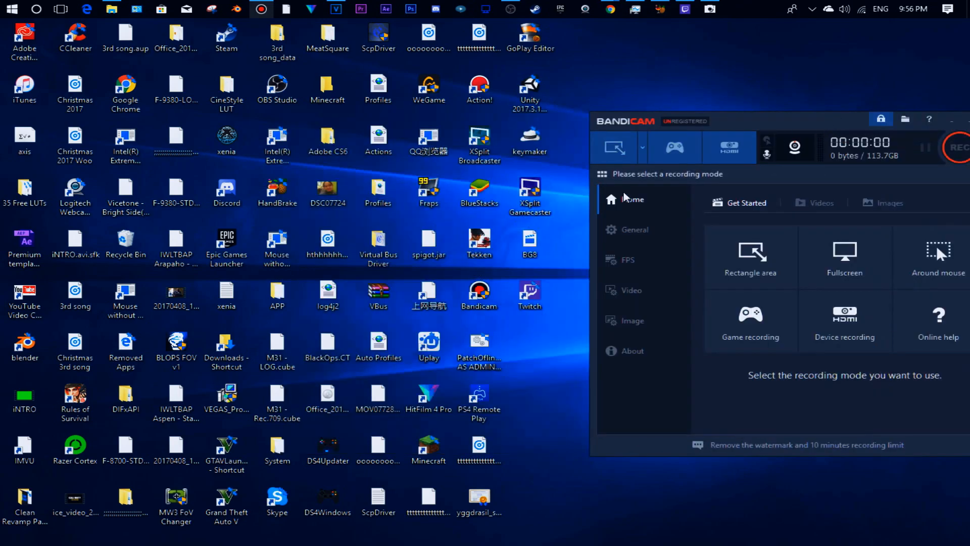
pyautogui.moveTo(797, 130); pyautogui.dragTo(660, 125)
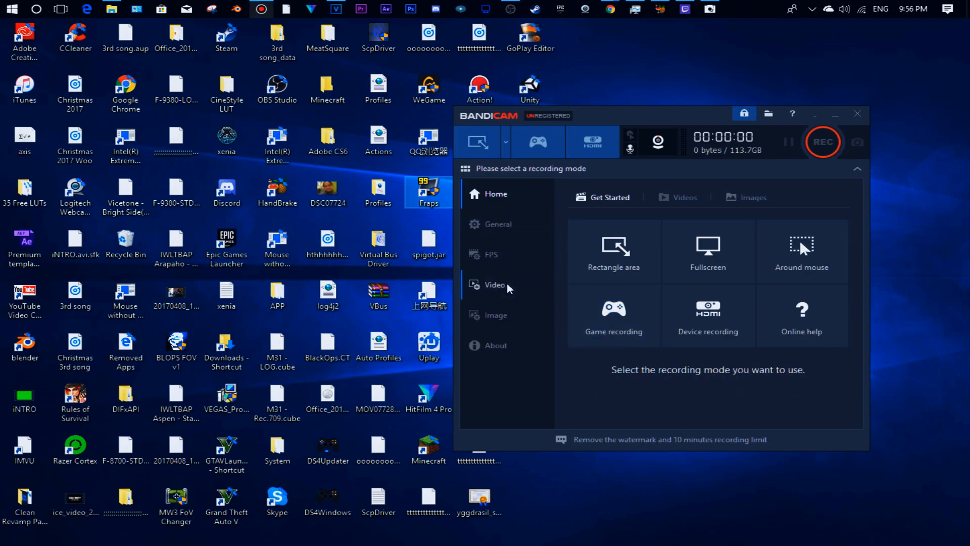
pyautogui.click(534, 294)
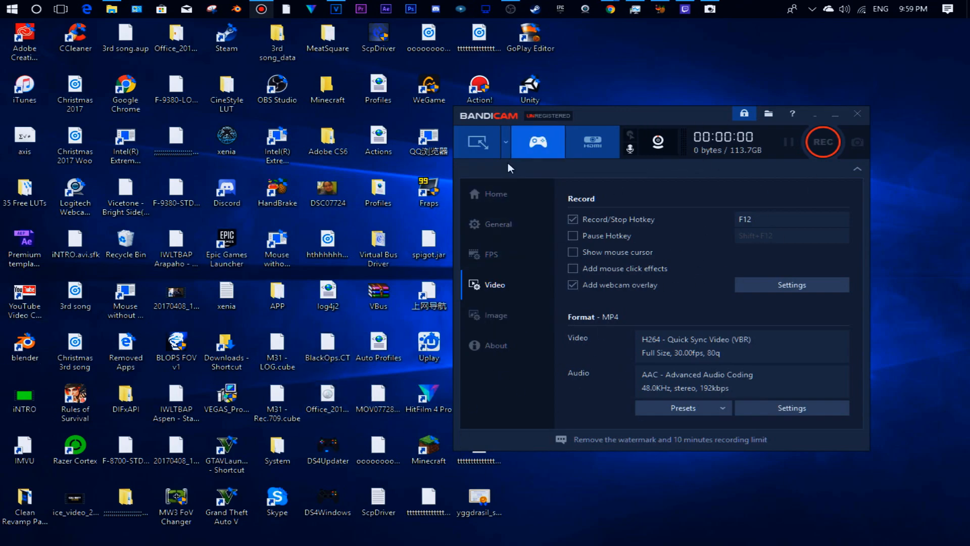
# Step: Return to Bandicam's home page and choose Game recording as the recording mode
pyautogui.moveTo(720, 114); pyautogui.dragTo(665, 117)
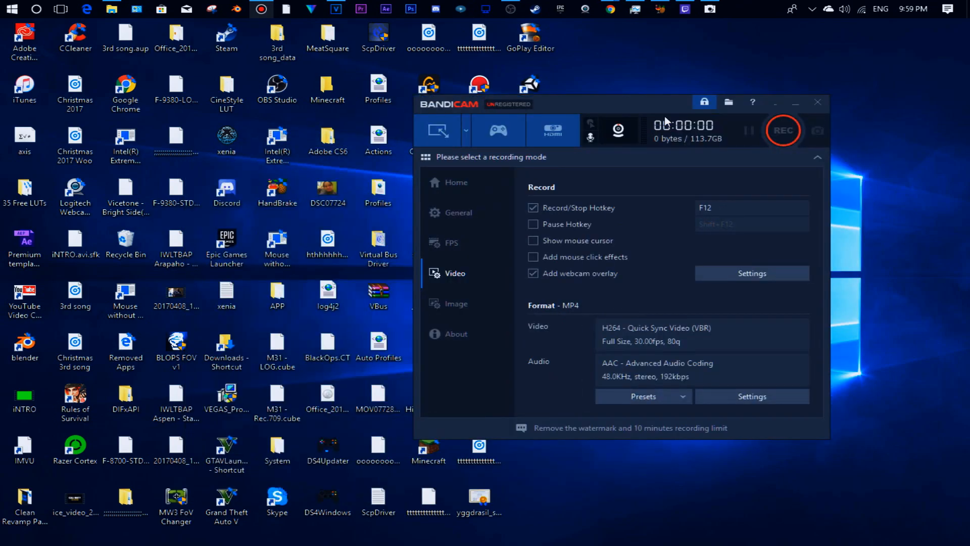
pyautogui.click(454, 183)
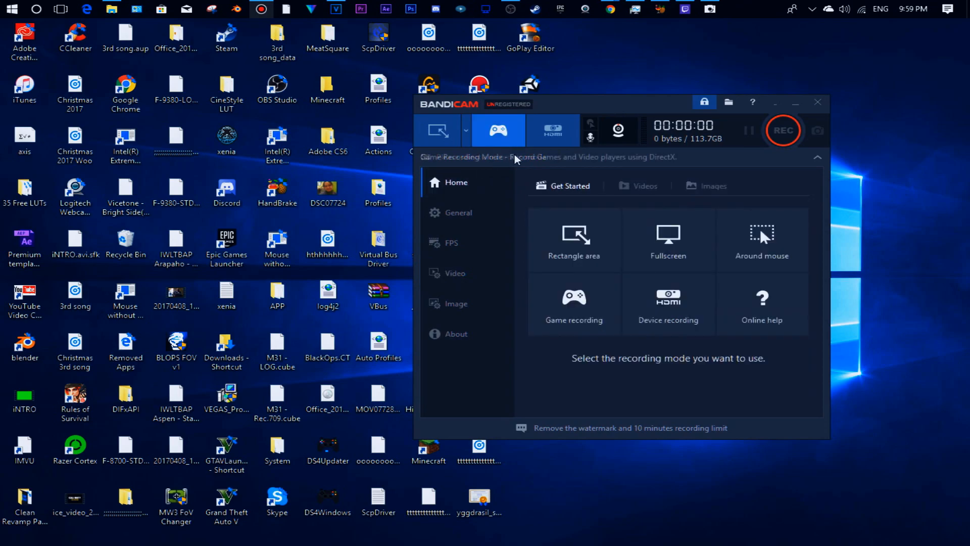
pyautogui.click(574, 309)
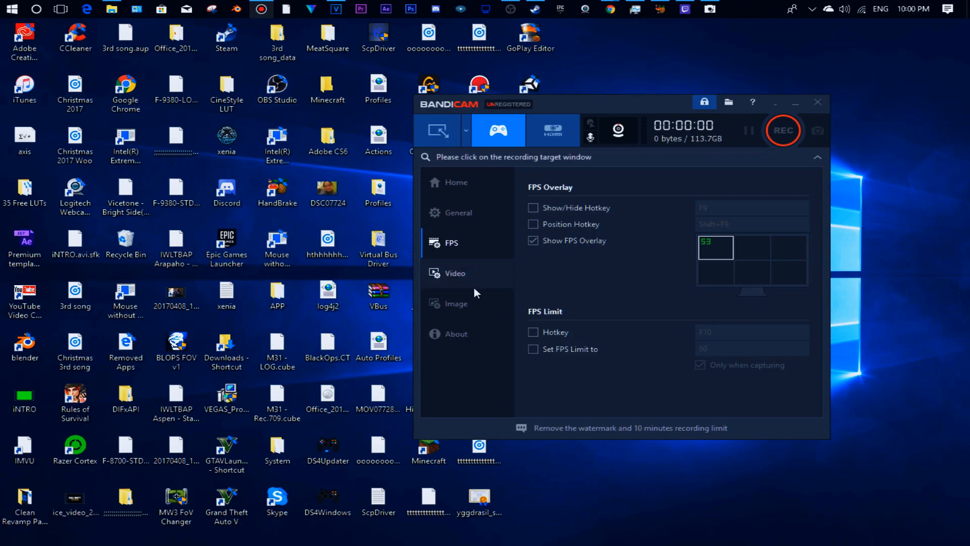
# Step: Review the FPS overlay settings and the video recording settings, including the record/stop hotkey
pyautogui.click(485, 201)
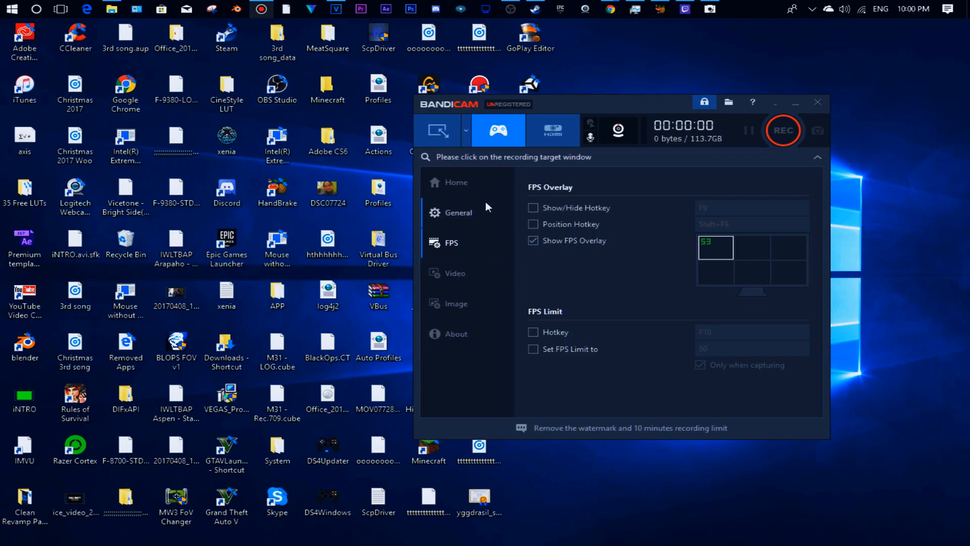
pyautogui.click(470, 243)
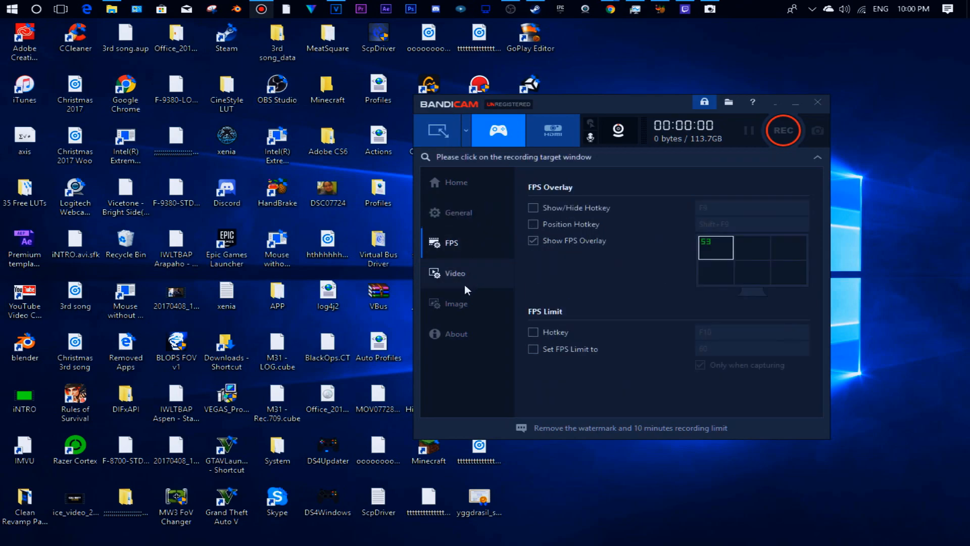
pyautogui.click(464, 277)
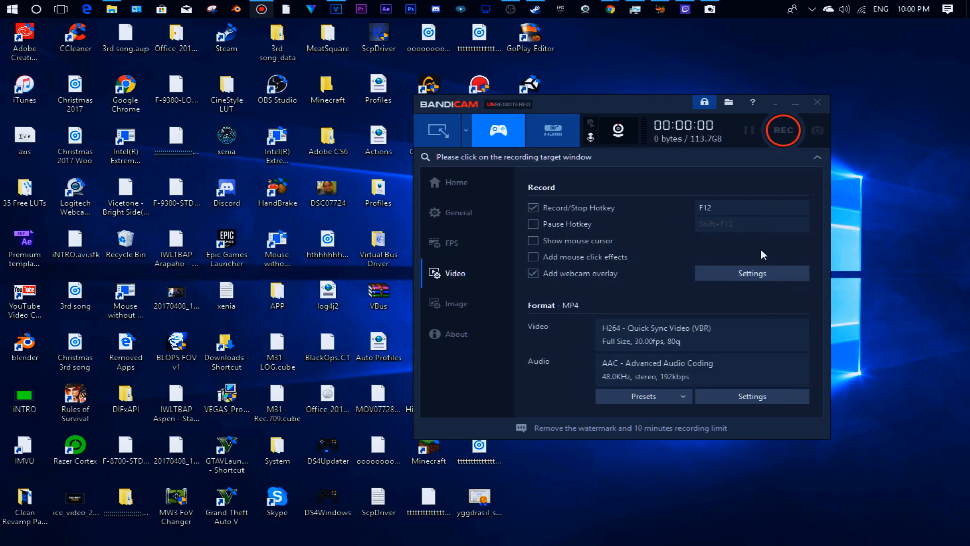
pyautogui.click(756, 205)
# Step: Try saving the webcam video as a separate .mp4 file in the webcam recording settings, and discard the change
pyautogui.click(622, 131)
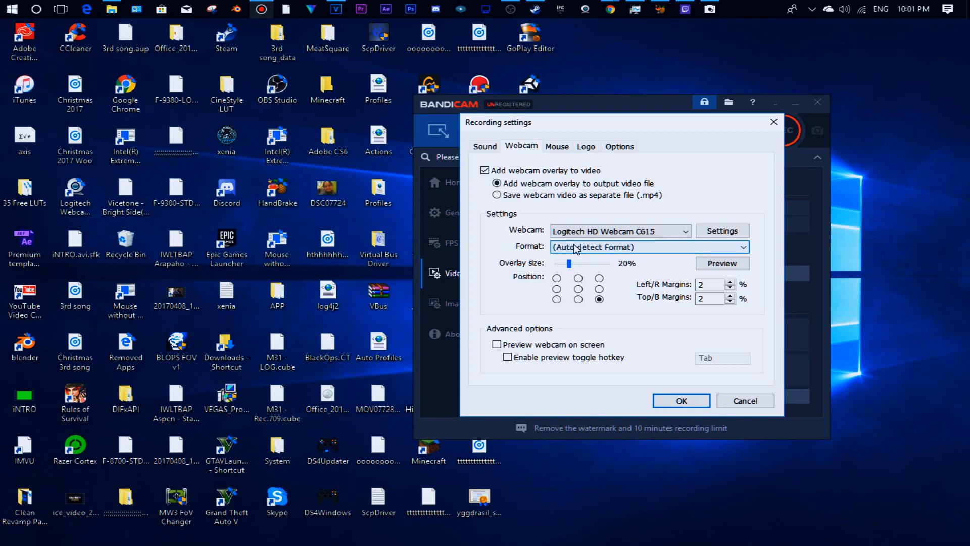
pyautogui.click(625, 201)
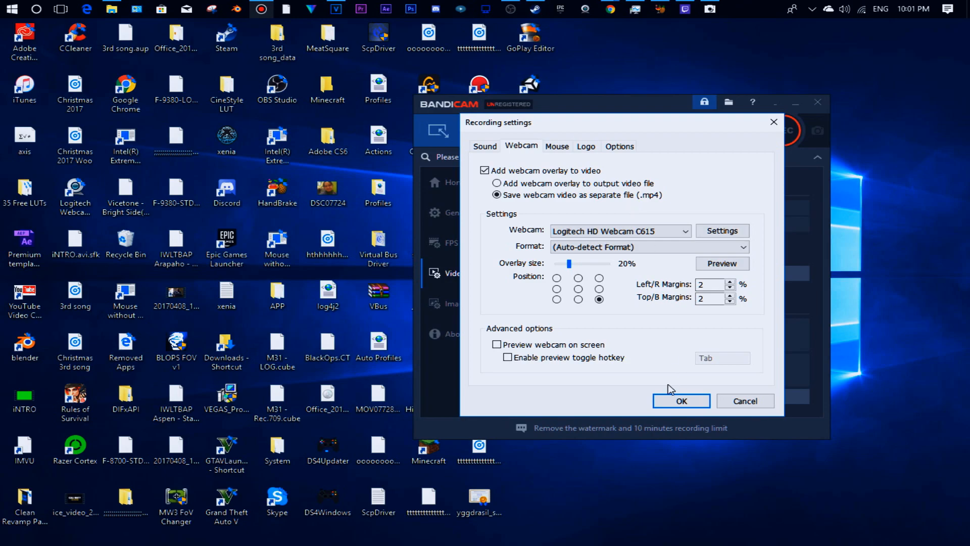
pyautogui.click(736, 405)
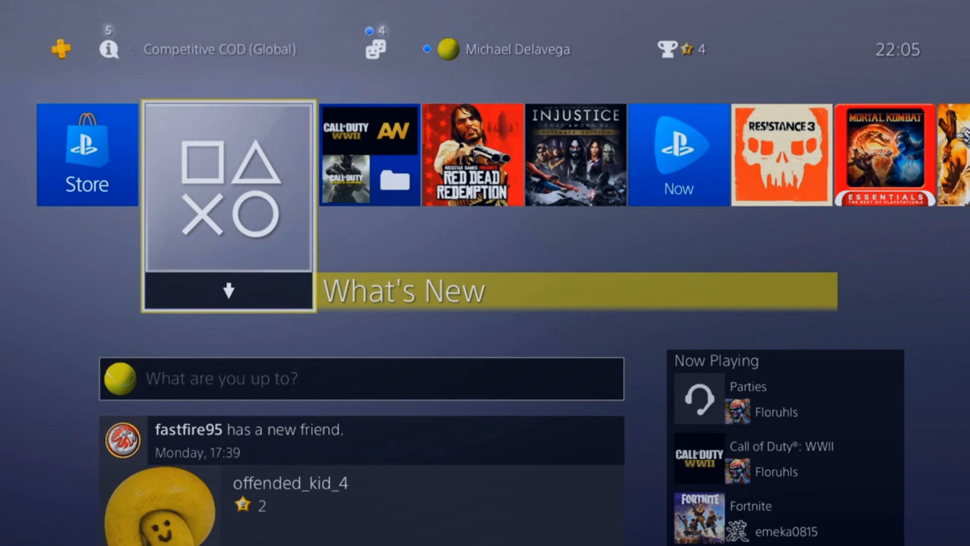
# Step: Browse back and forth through the games and apps on the PlayStation 4 home screen
pyautogui.press('Right')
pyautogui.press('Left')
pyautogui.press('Right')
pyautogui.press('Right')
pyautogui.press('Right')
pyautogui.press('Right')
pyautogui.press('Right')
pyautogui.press('Right')
pyautogui.press('Right')
pyautogui.press('Right')
pyautogui.press('Right')
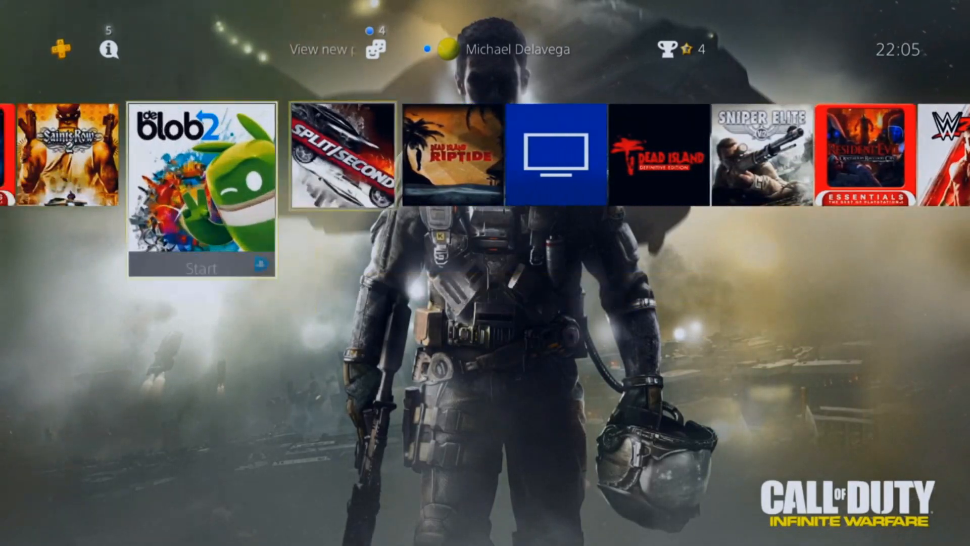
pyautogui.press('Left')
pyautogui.press('Left')
pyautogui.press('Left')
pyautogui.press('Left')
pyautogui.press('Left')
pyautogui.press('Left')
pyautogui.press('Left')
pyautogui.press('Left')
pyautogui.press('Left')
pyautogui.press('Right')
pyautogui.press('Right')
pyautogui.press('Right')
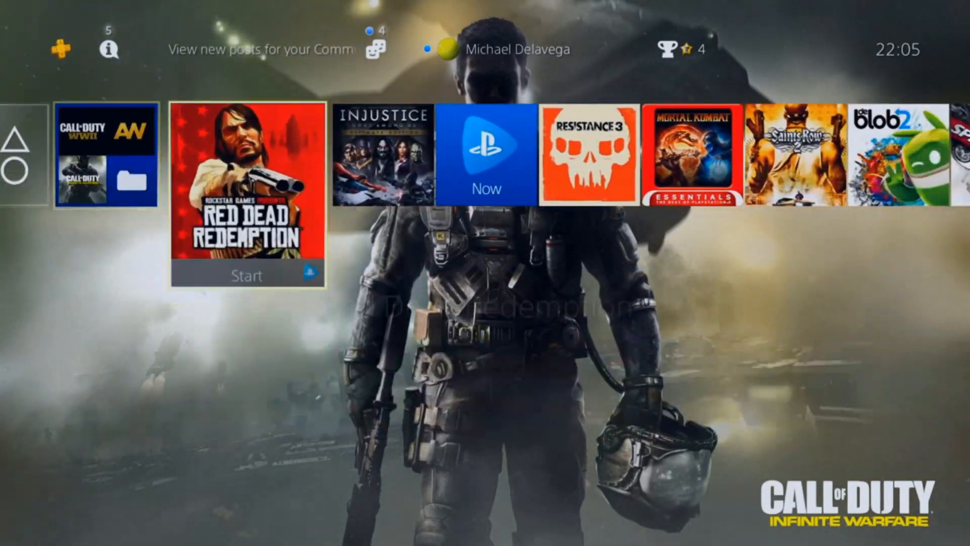
pyautogui.press('Right')
pyautogui.press('Right')
pyautogui.press('Right')
pyautogui.press('Right')
pyautogui.press('Right')
pyautogui.press('Right')
pyautogui.press('Left')
pyautogui.press('Left')
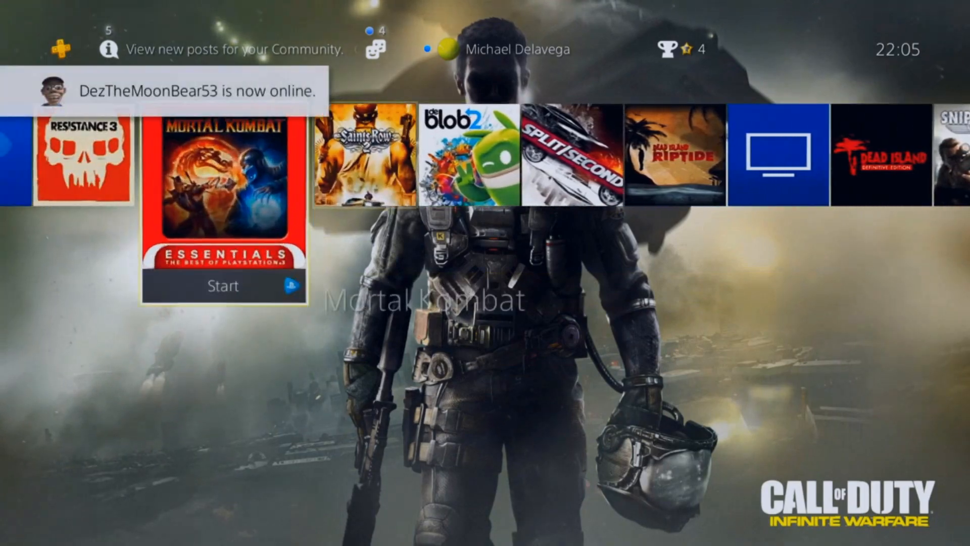
# Step: Open the Friends section from the function area above the PlayStation 4 games
pyautogui.press('Up')
pyautogui.press('Right')
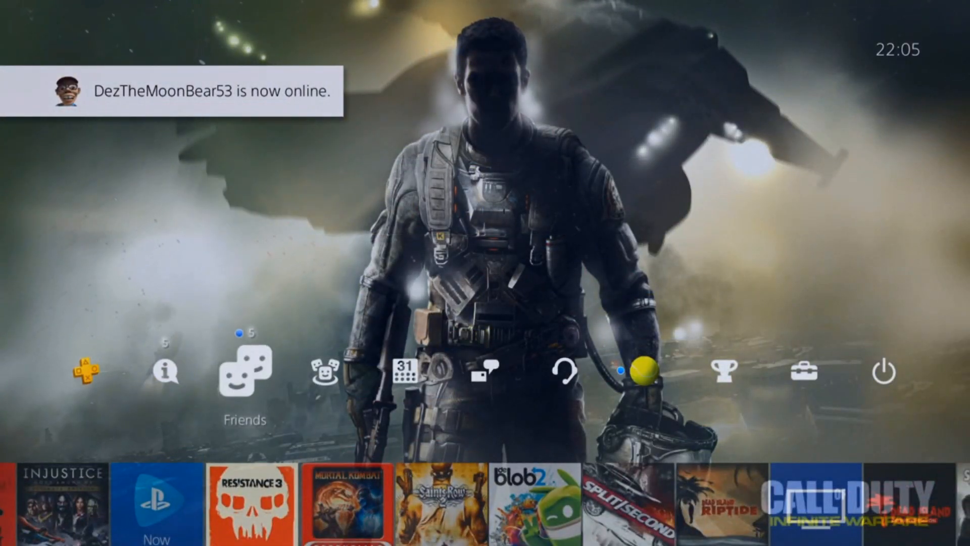
pyautogui.press('Return')
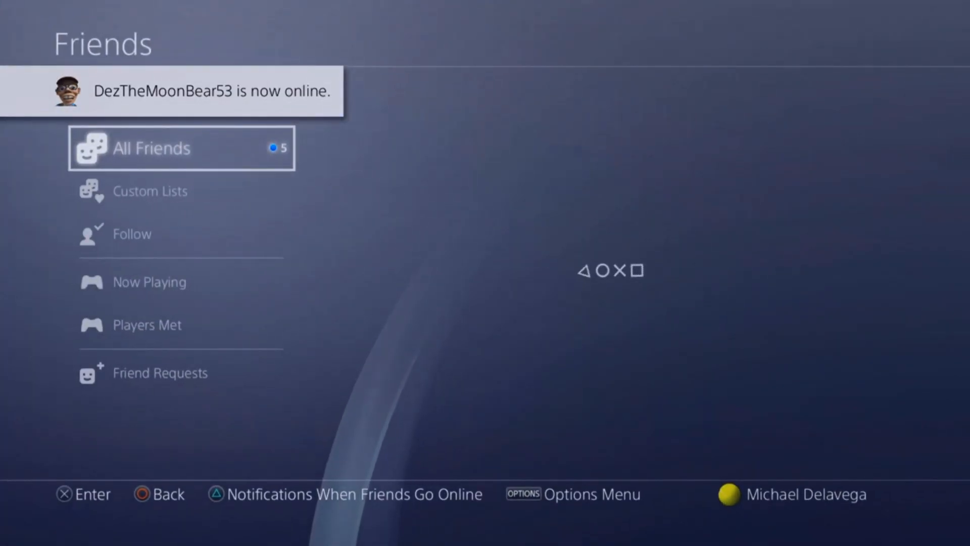
# Step: Look through the All Friends list and return to the PlayStation 4 home screen
pyautogui.press('Right')
pyautogui.press('Down')
pyautogui.press('Down')
pyautogui.press('Down')
pyautogui.press('Down')
pyautogui.press('Down')
pyautogui.press('Down')
pyautogui.press('Down')
pyautogui.press('Down')
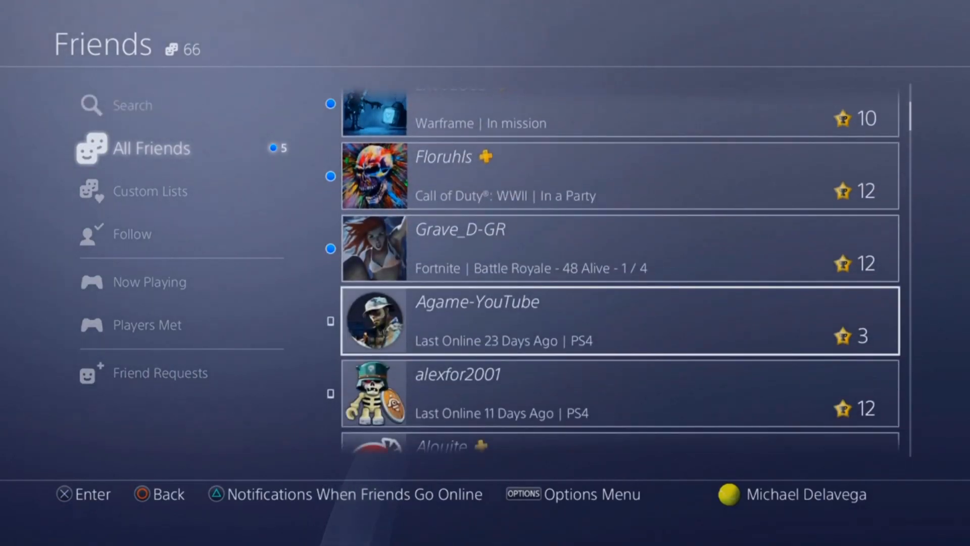
pyautogui.press('Down')
pyautogui.press('Down')
pyautogui.press('Down')
pyautogui.press('Down')
pyautogui.press('Down')
pyautogui.press('Down')
pyautogui.press('Down')
pyautogui.press('Down')
pyautogui.press('Down')
pyautogui.press('Down')
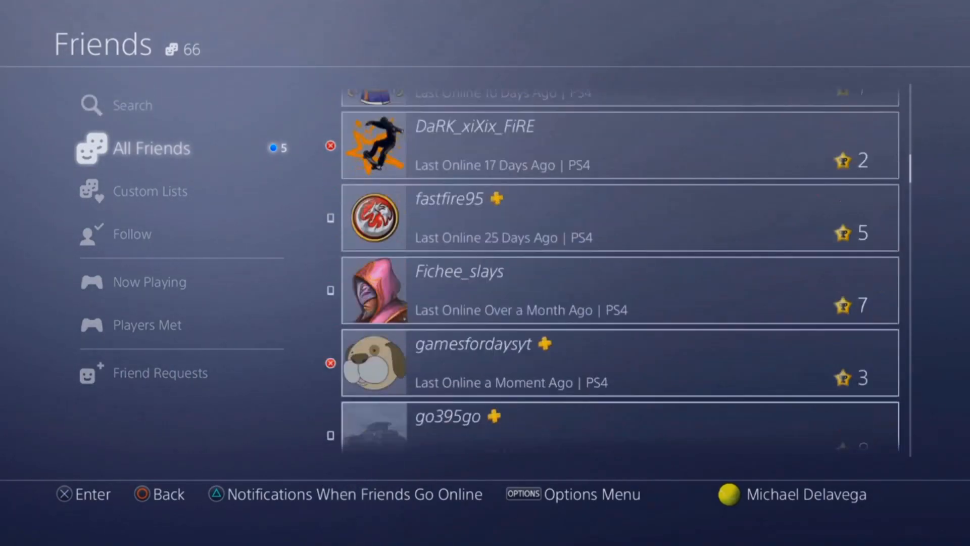
pyautogui.press('Down')
pyautogui.press('Down')
pyautogui.press('Down')
pyautogui.press('Down')
pyautogui.press('Down')
pyautogui.press('Down')
pyautogui.press('Down')
pyautogui.press('Down')
pyautogui.press('Down')
pyautogui.press('Down')
pyautogui.press('Down')
pyautogui.press('Down')
pyautogui.press('Down')
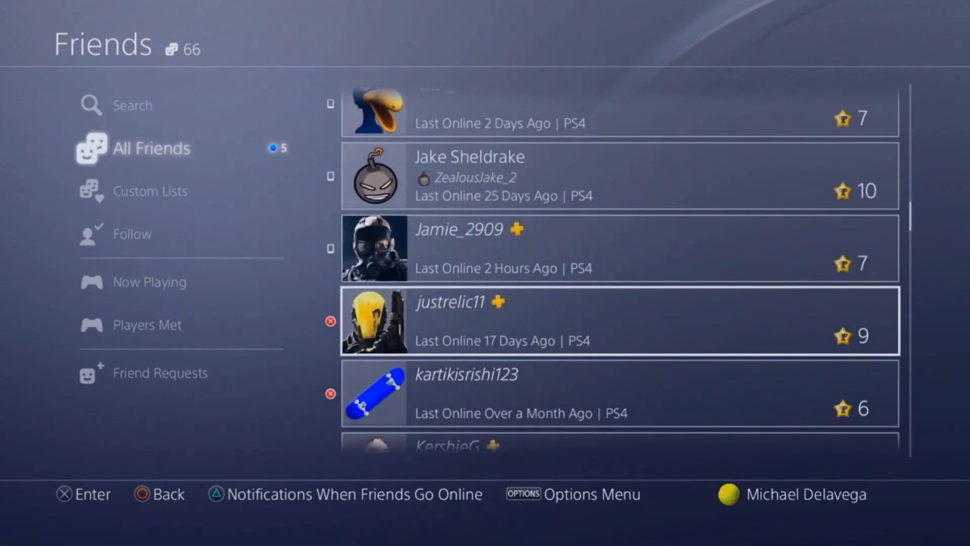
pyautogui.press('Down')
pyautogui.press('Left')
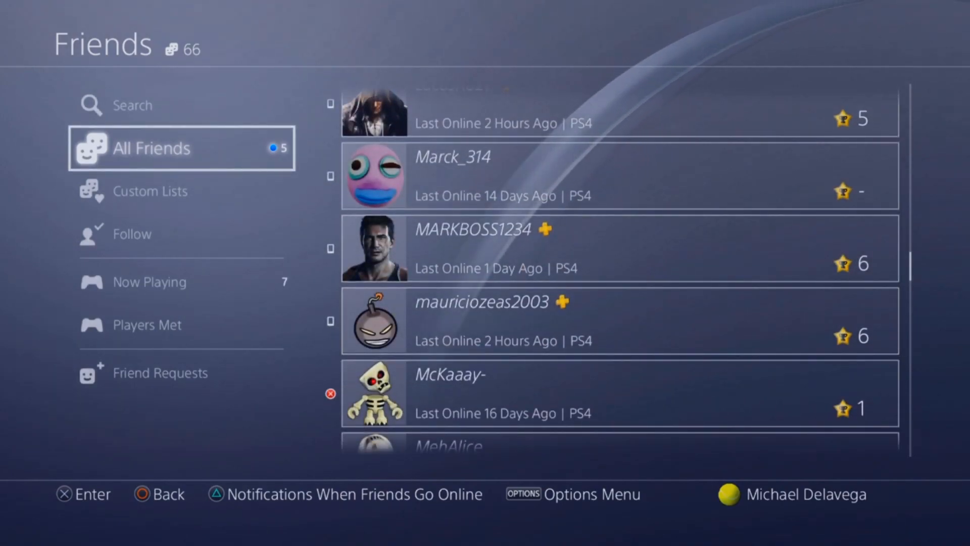
pyautogui.press('Escape')
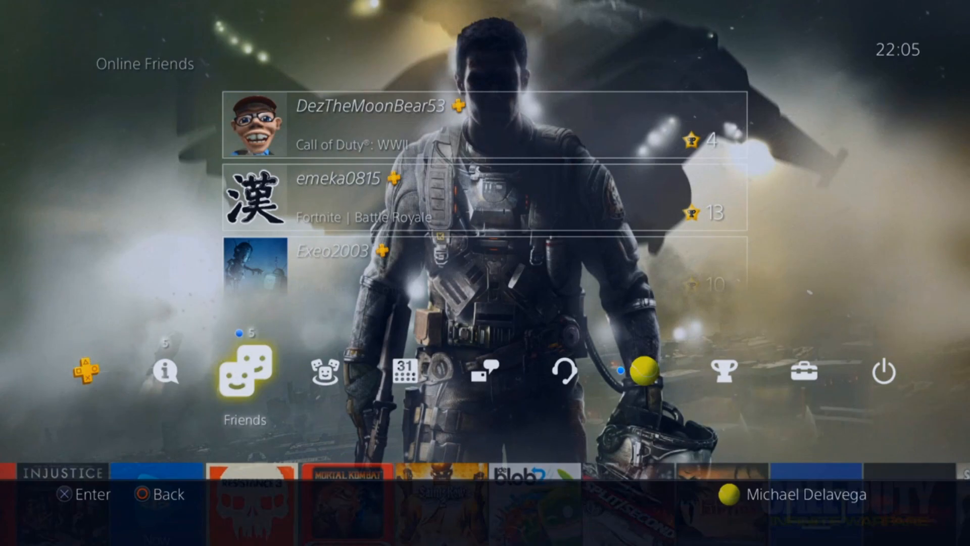
pyautogui.press('Down')
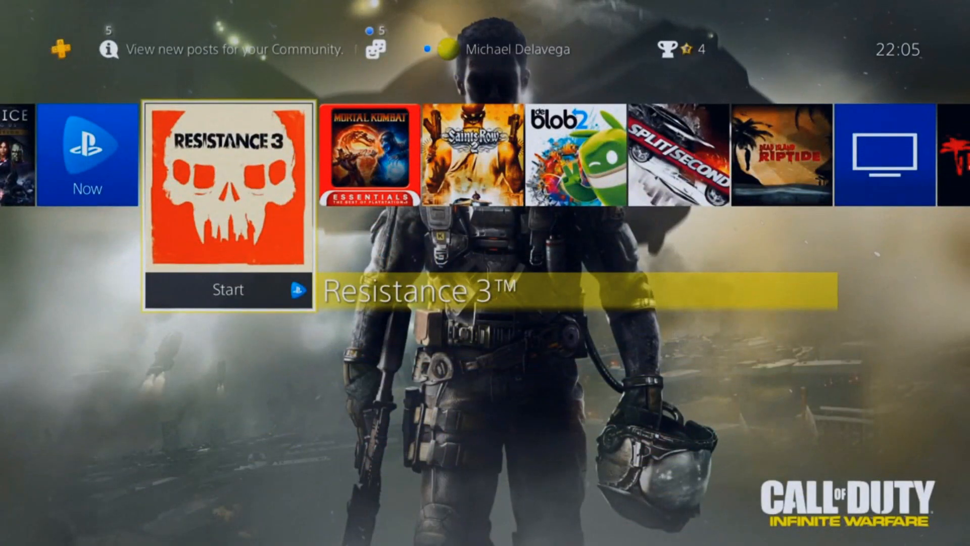
# Step: Open the Games folder on the PlayStation 4 home screen
pyautogui.press('Left')
pyautogui.press('Left')
pyautogui.press('Left')
pyautogui.press('Left')
pyautogui.press('Left')
pyautogui.press('Left')
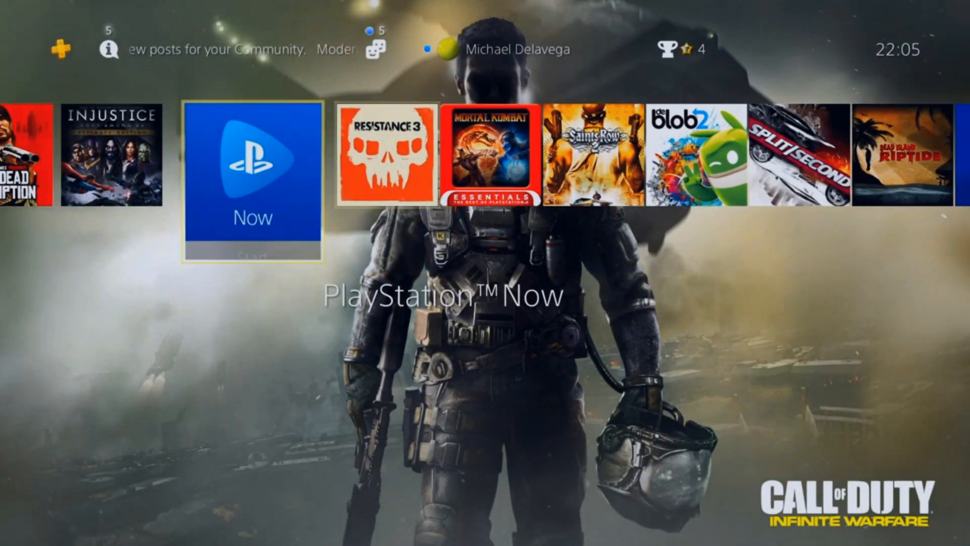
pyautogui.press('Right')
pyautogui.press('Right')
pyautogui.press('Return')
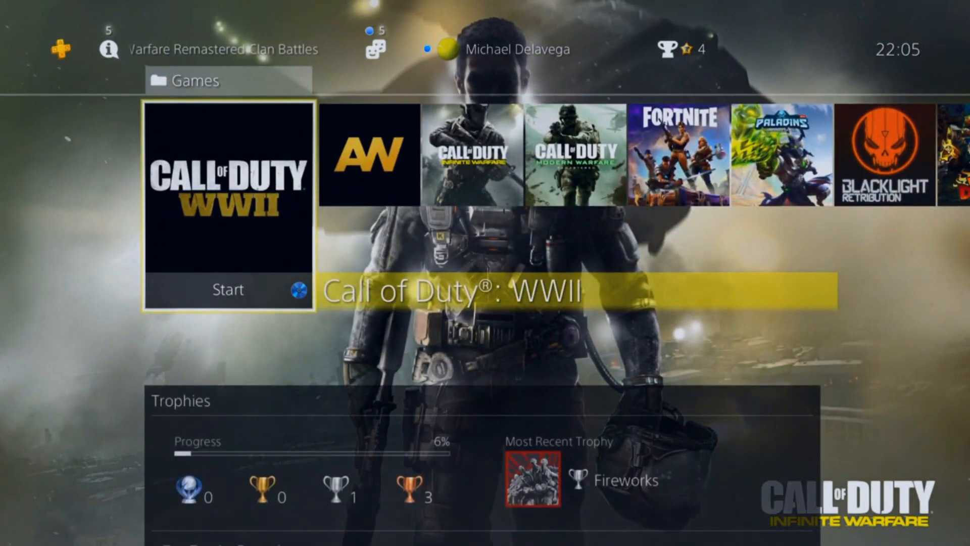
# Step: Start Call of Duty: WWII from the Games folder
pyautogui.press('Right')
pyautogui.press('Right')
pyautogui.press('Right')
pyautogui.press('Left')
pyautogui.press('Left')
pyautogui.press('Left')
pyautogui.press('Return')
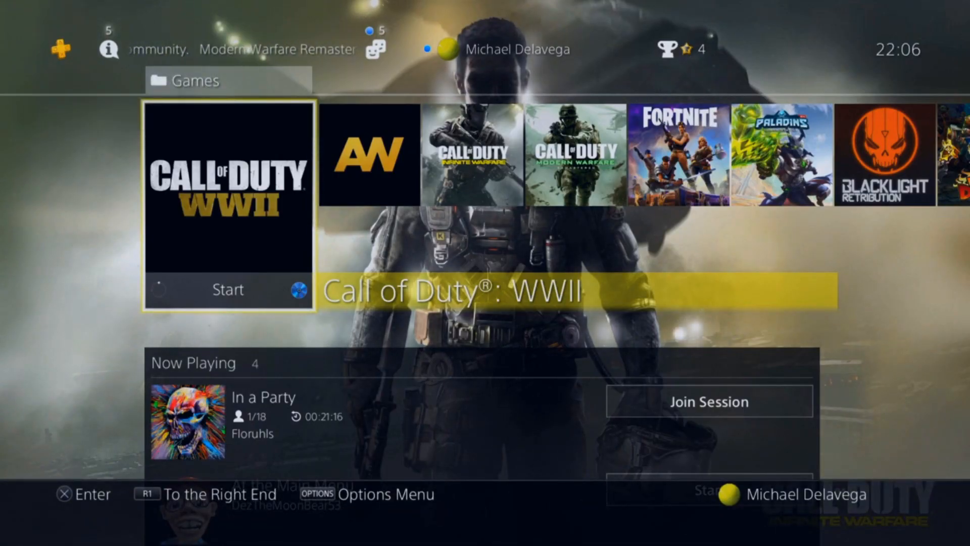
# Step: Open the Party section from the function area above the home screen games
pyautogui.press('Up')
pyautogui.press('Up')
pyautogui.press('Right')
pyautogui.press('Right')
pyautogui.press('Right')
pyautogui.press('Right')
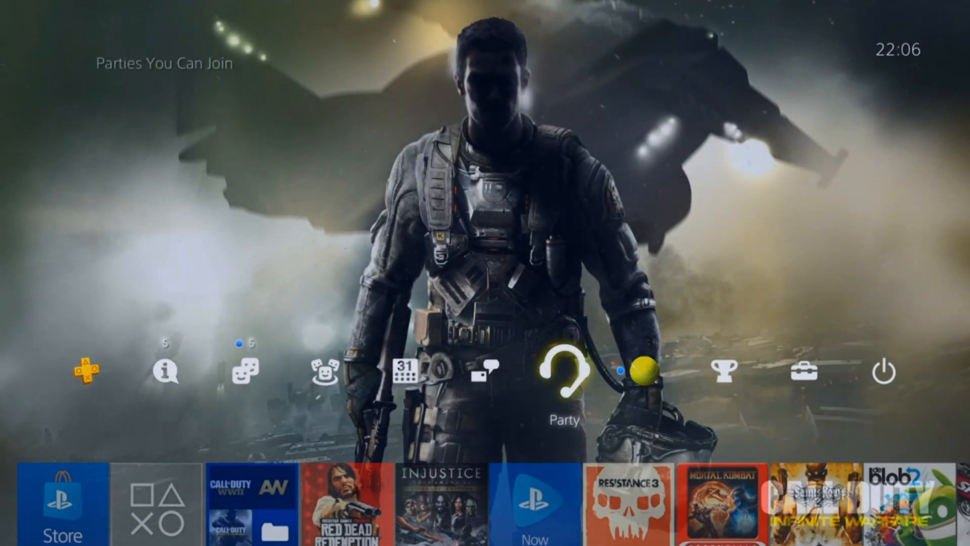
pyautogui.press('Return')
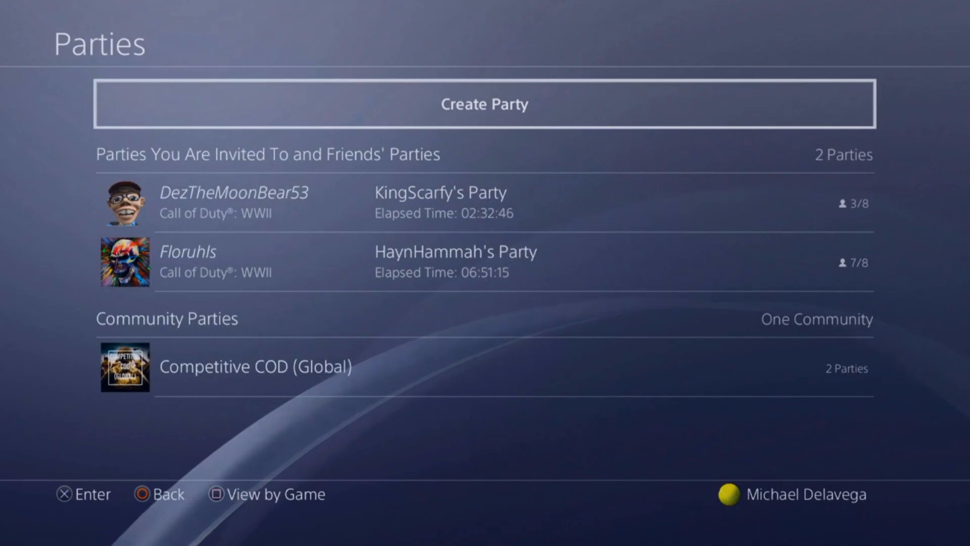
# Step: Create a new party with Make This Party Private enabled
pyautogui.press('Return')
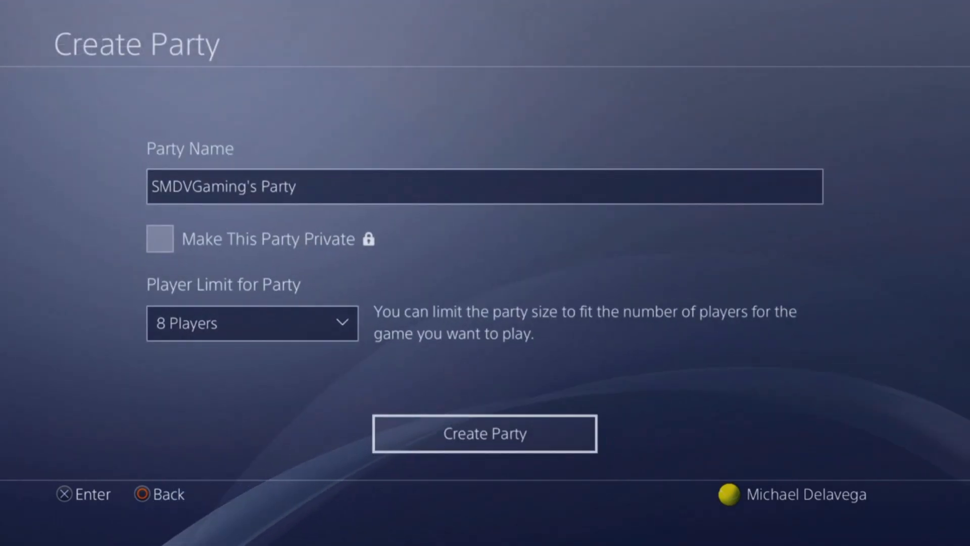
pyautogui.press('Down')
pyautogui.press('Down')
pyautogui.press('Return')
pyautogui.press('Down')
pyautogui.press('Down')
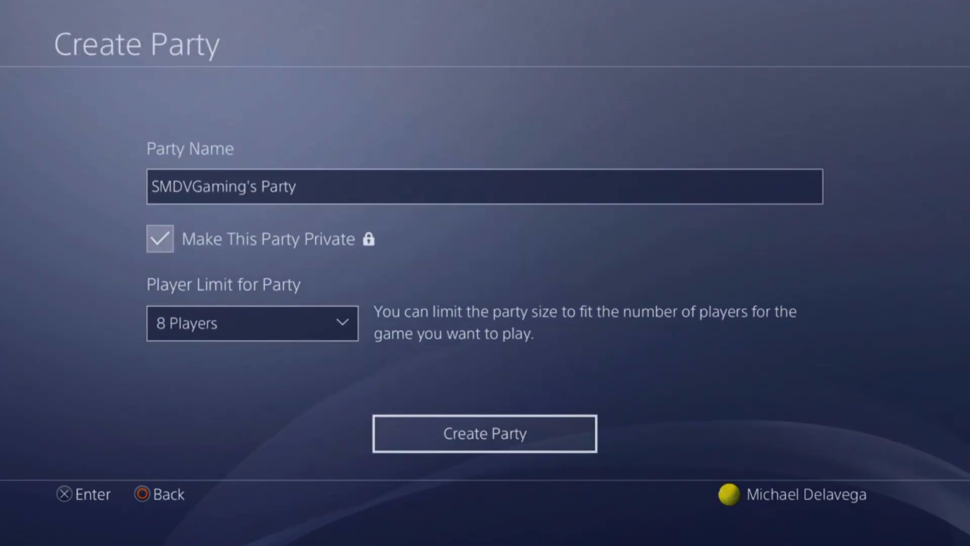
pyautogui.press('Return')
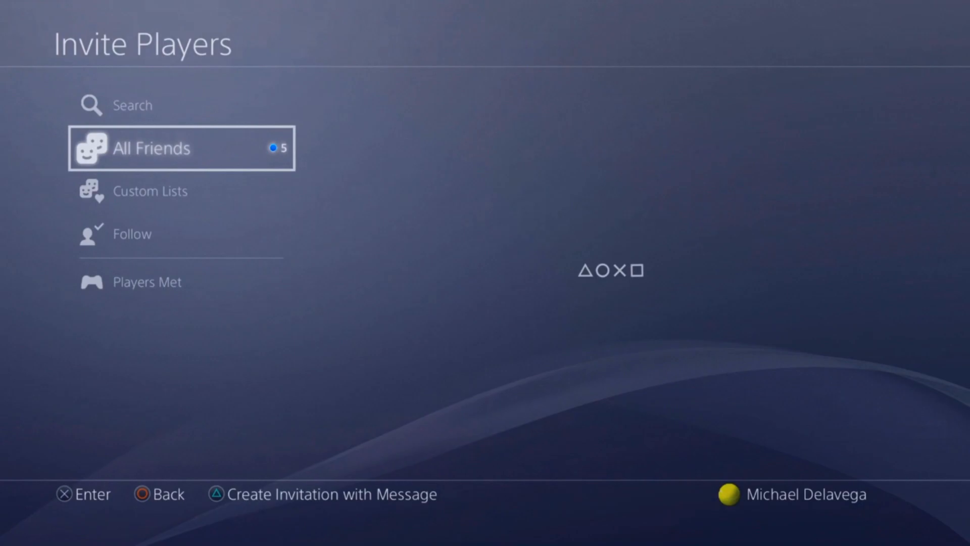
# Step: Leave the party screens without inviting anyone and return to the running Call of Duty: WWII game
pyautogui.press('Escape')
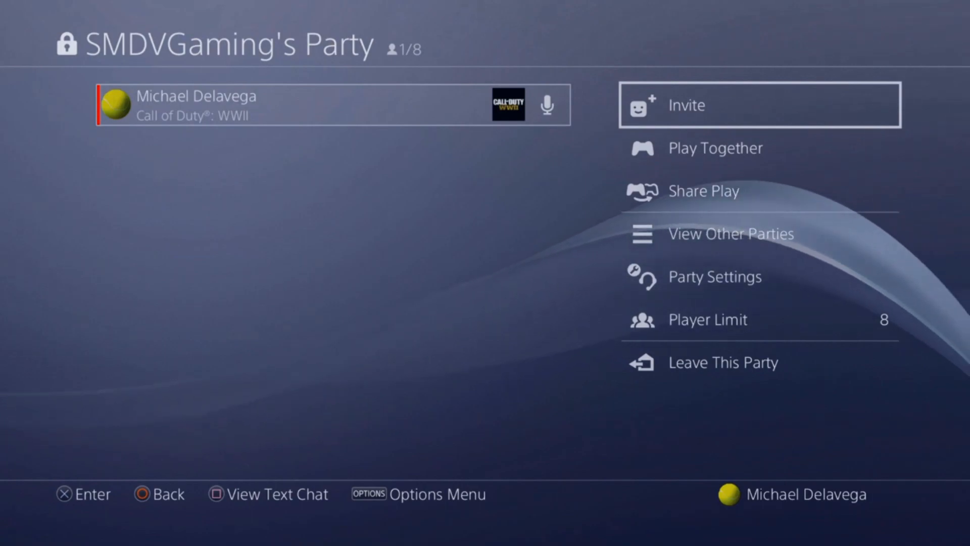
pyautogui.press('Escape')
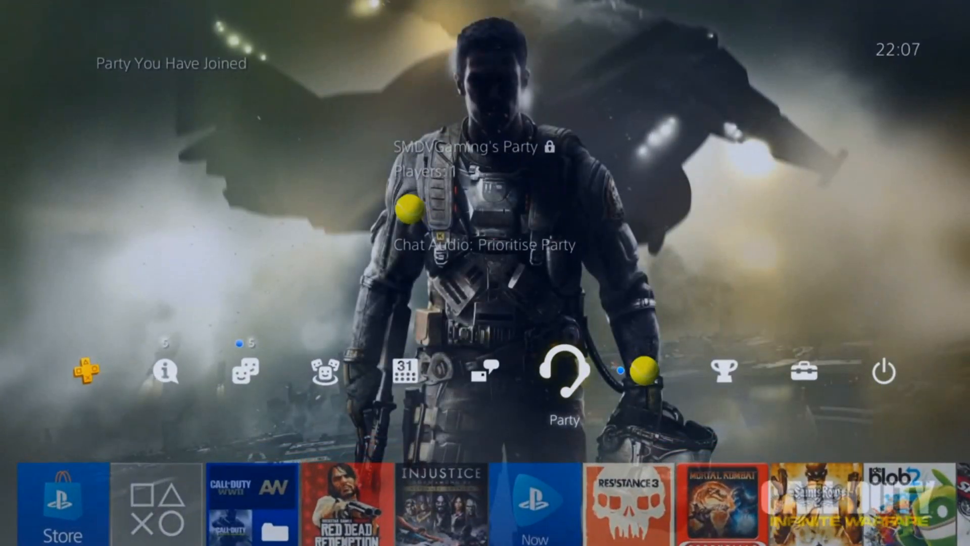
pyautogui.press('Down')
pyautogui.press('Return')
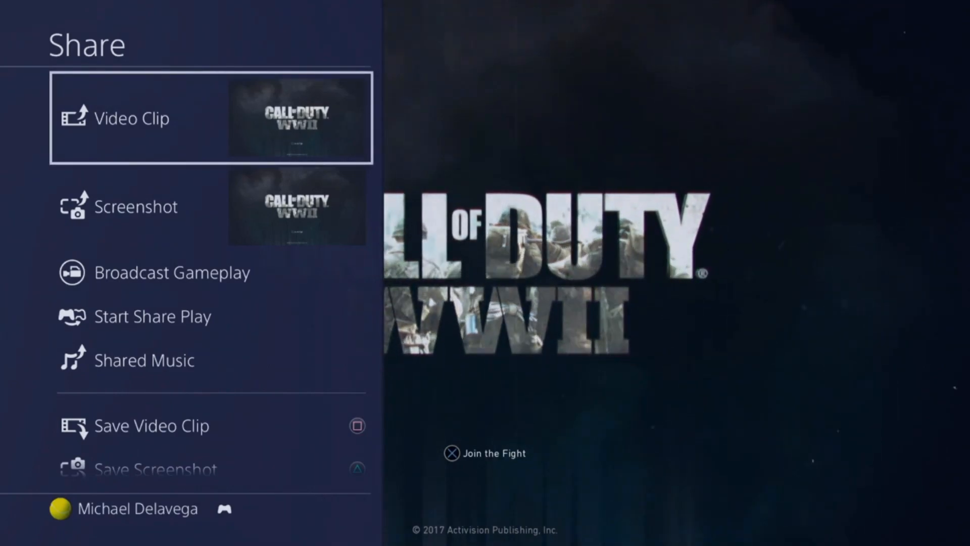
# Step: Review the Share menu options over the Call of Duty: WWII title screen and close the menu
pyautogui.press('Down')
pyautogui.press('Down')
pyautogui.press('Down')
pyautogui.press('Down')
pyautogui.press('Down')
pyautogui.press('Down')
pyautogui.press('Up')
pyautogui.press('Up')
pyautogui.press('Up')
pyautogui.press('Up')
pyautogui.press('Up')
pyautogui.press('Up')
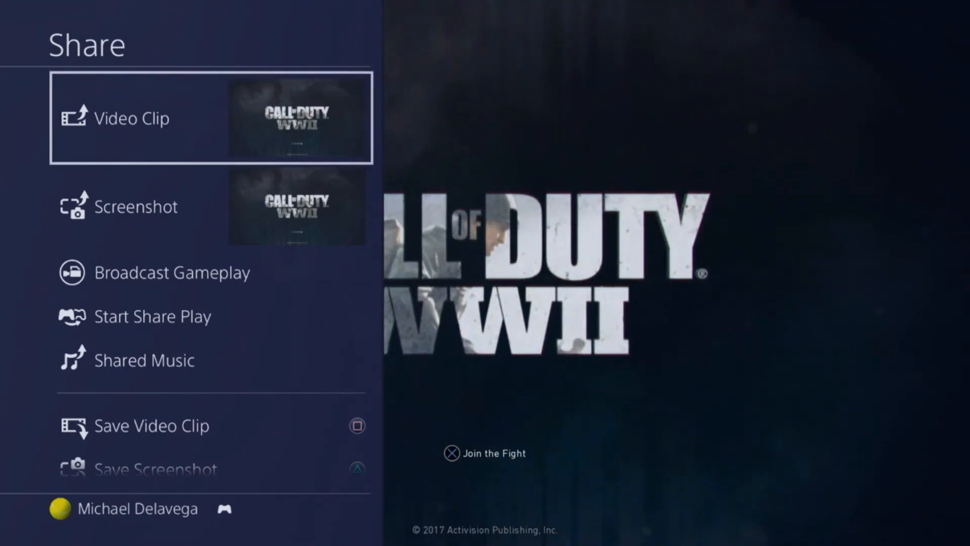
pyautogui.press('Escape')
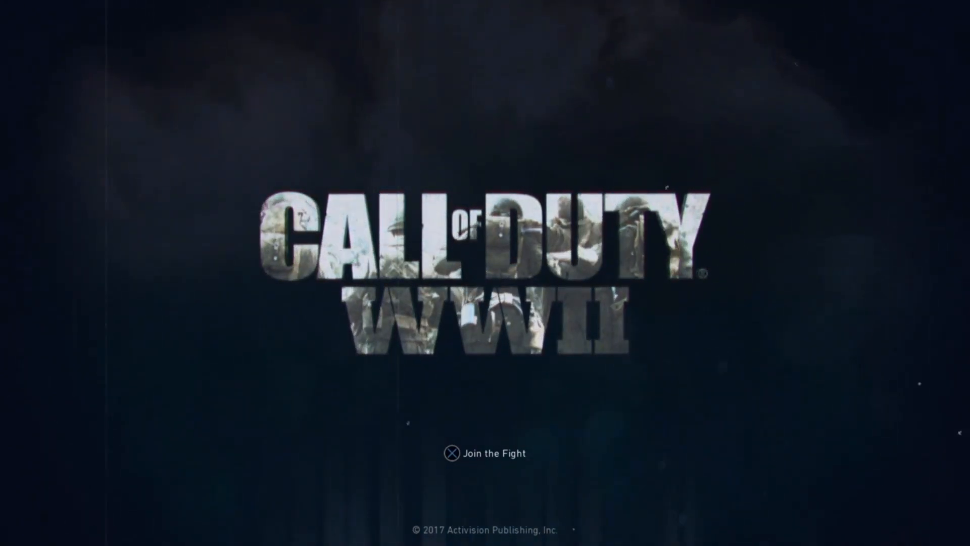
# Step: Enter the Call of Duty: WWII main menu and browse the modes from Campaign to Local Play
pyautogui.press('Return')
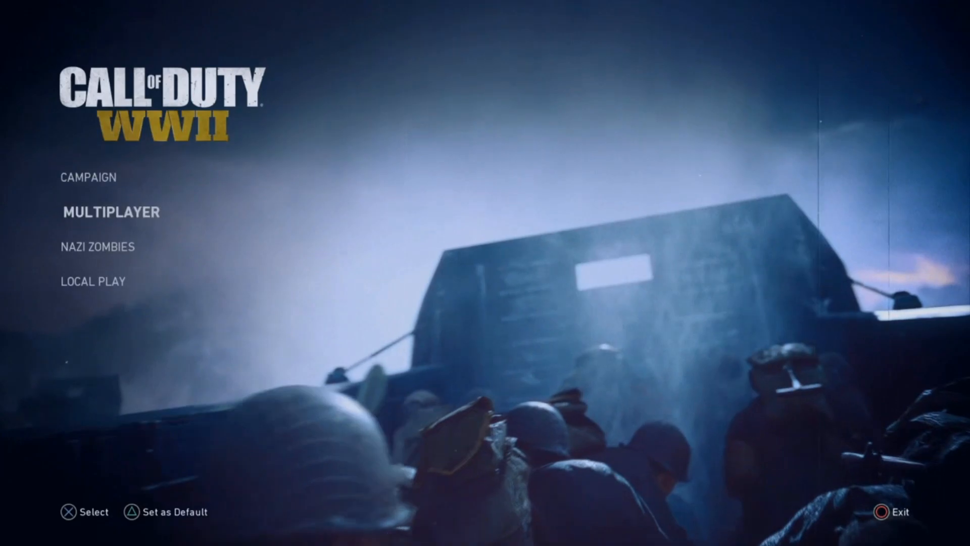
pyautogui.press('Up')
pyautogui.press('Up')
pyautogui.press('Down')
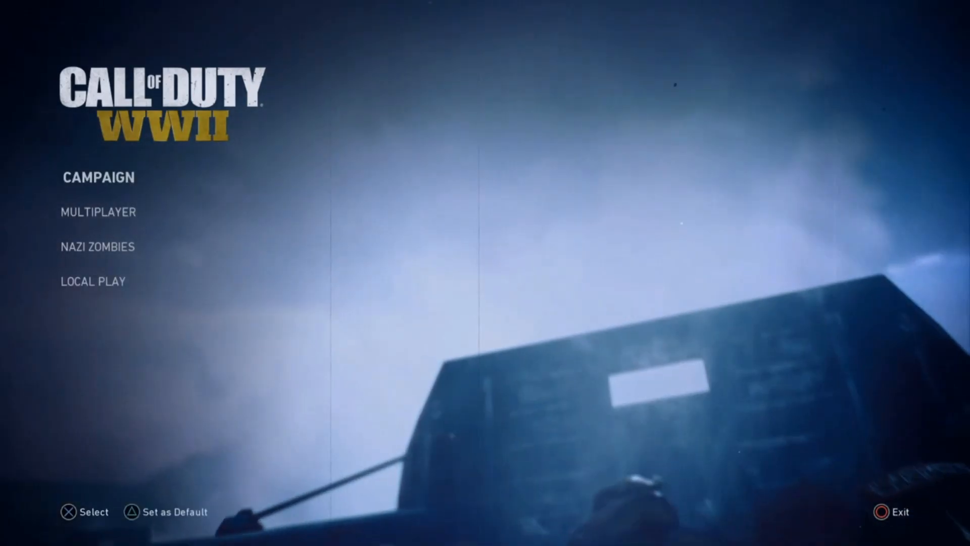
pyautogui.press('Down')
pyautogui.press('Down')
pyautogui.press('Down')
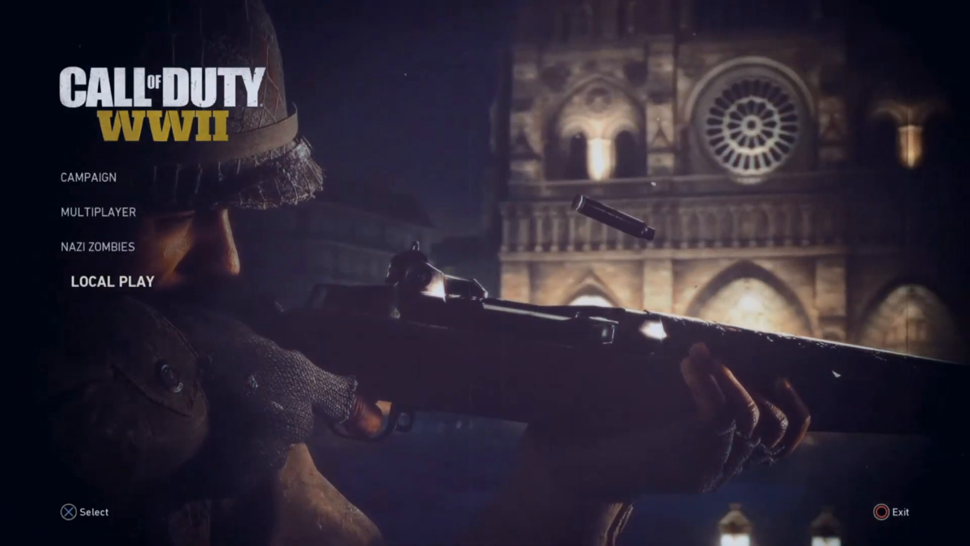
pyautogui.press('Down')
pyautogui.press('Down')
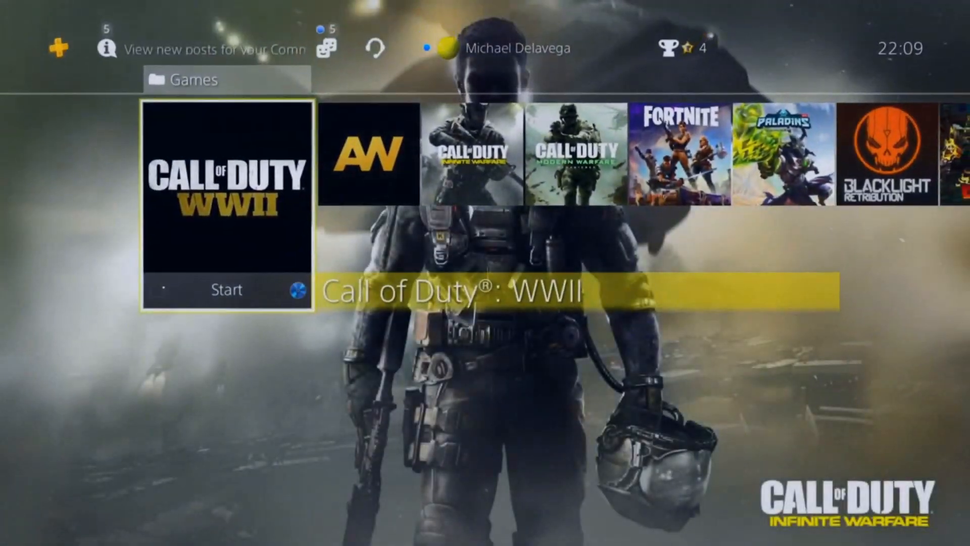
# Step: Browse the installed games in the PlayStation 4 Library
pyautogui.press('Up')
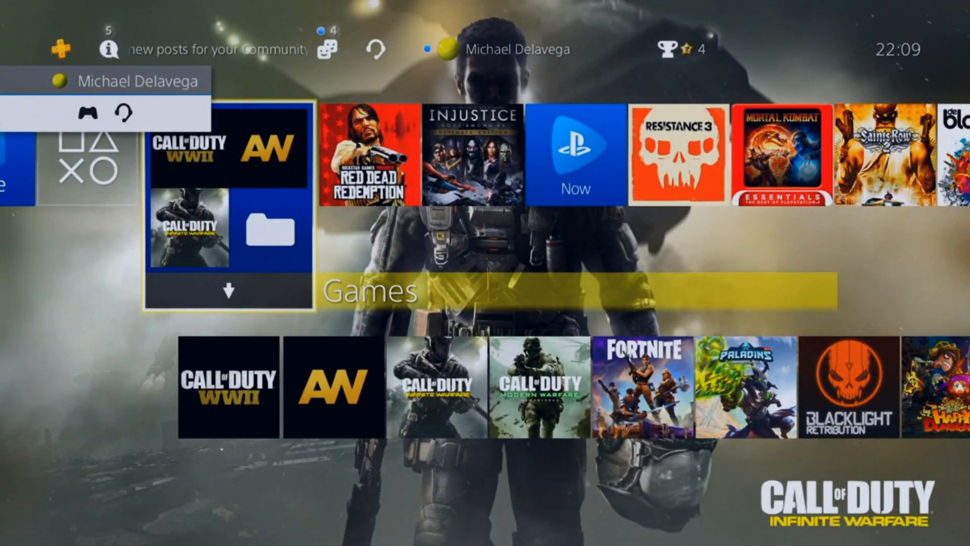
pyautogui.press('Up')
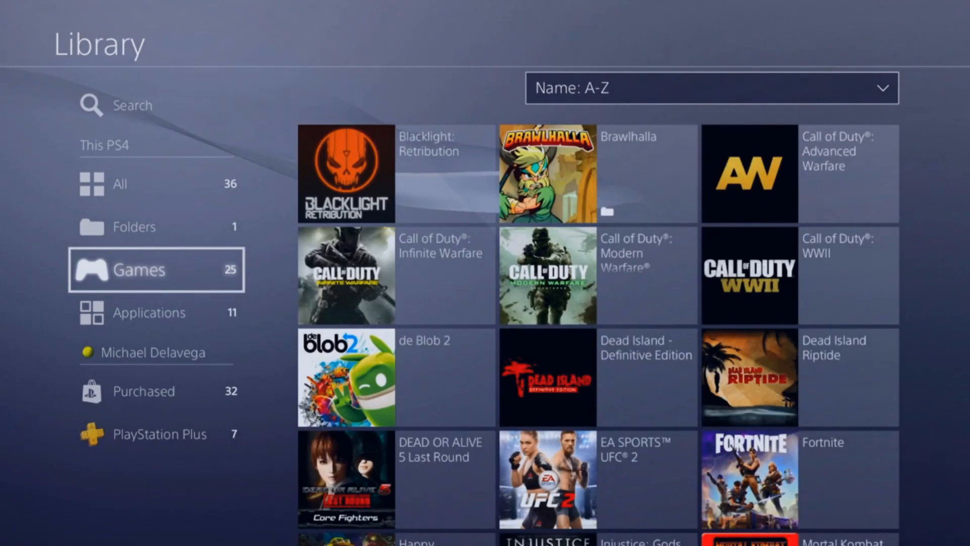
pyautogui.press('Right')
pyautogui.press('Down')
pyautogui.press('Down')
pyautogui.press('Down')
pyautogui.press('Down')
pyautogui.press('Down')
pyautogui.press('Down')
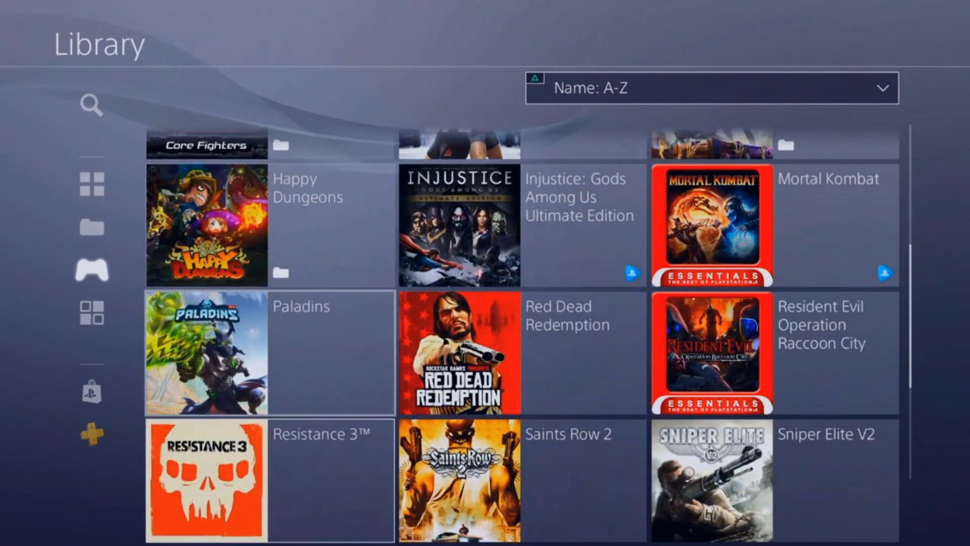
# Step: Open SHAREfactory from the Library's applications
pyautogui.press('Left')
pyautogui.press('Down')
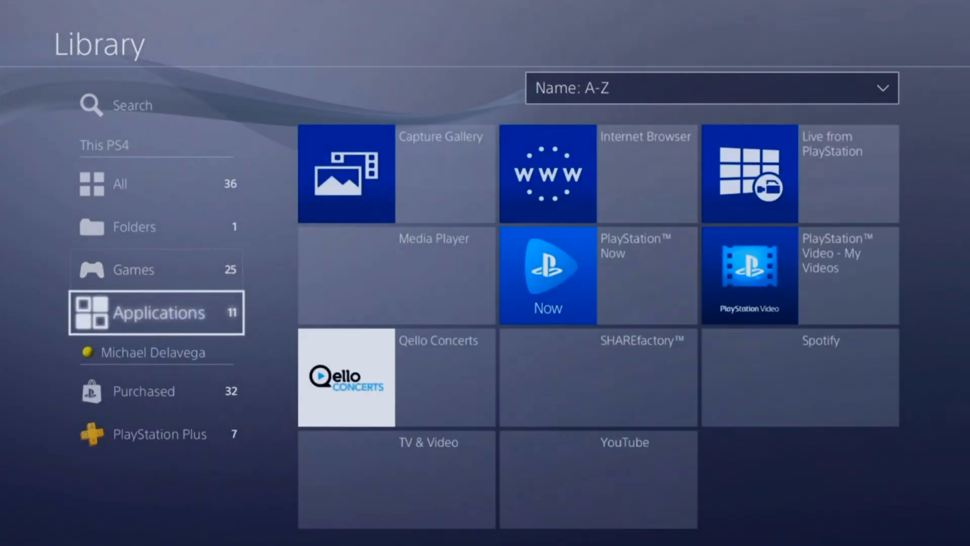
pyautogui.press('Right')
pyautogui.press('Down')
pyautogui.press('Down')
pyautogui.press('Right')
pyautogui.press('Return')
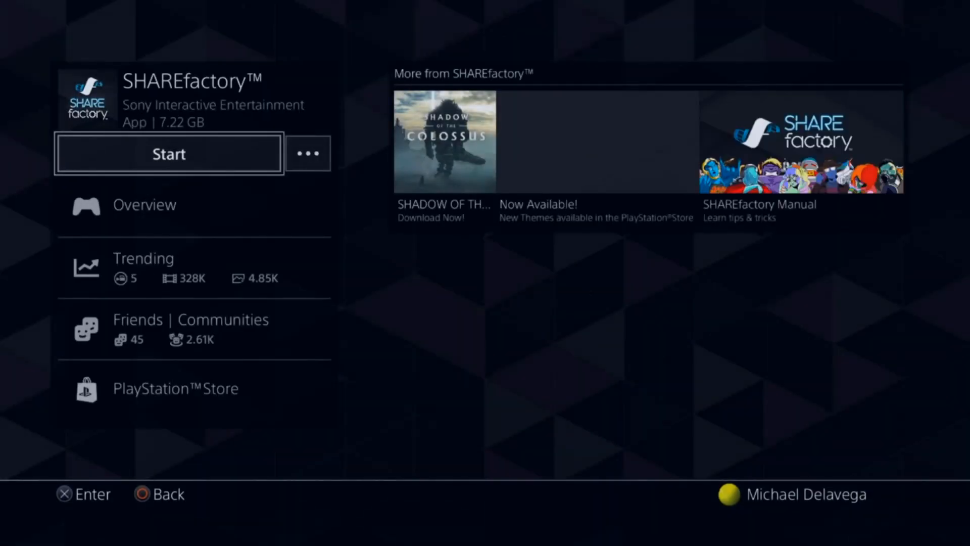
pyautogui.press('Return')
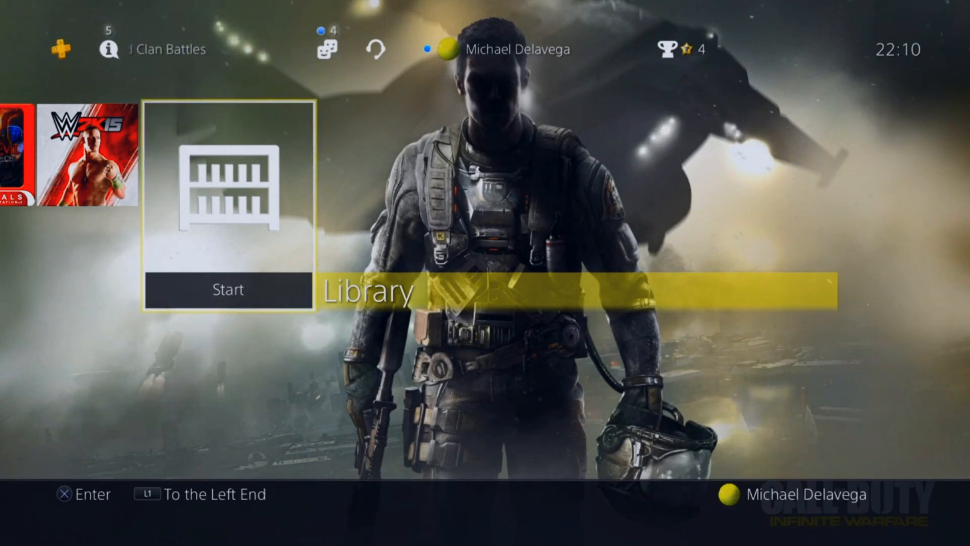
# Step: Reopen the Library and open the Capture Gallery application
pyautogui.press('Return')
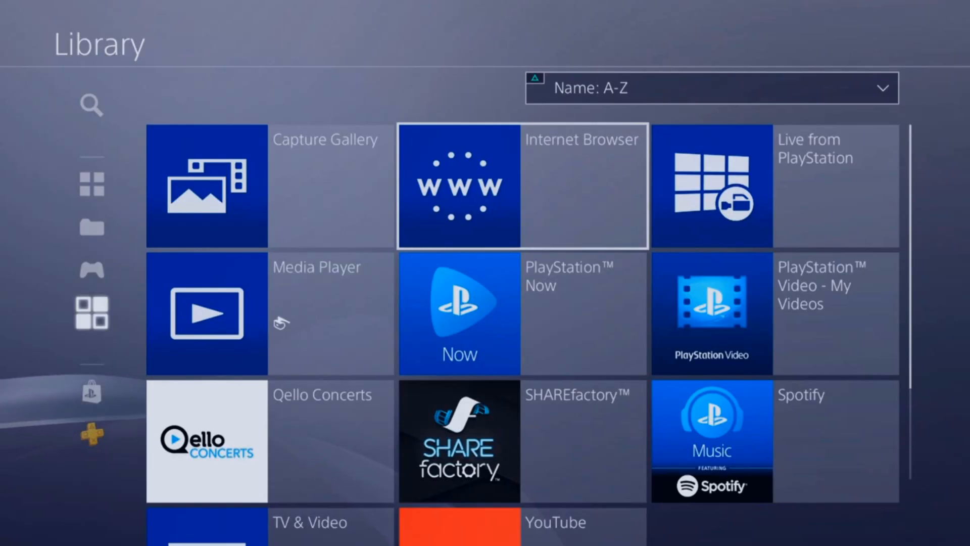
pyautogui.press('Left')
pyautogui.press('Return')
pyautogui.press('Return')
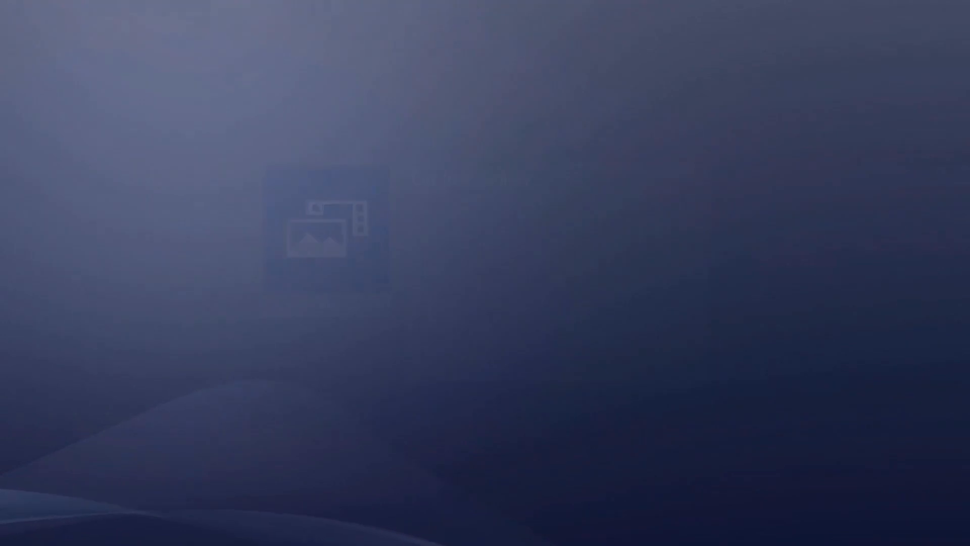
# Step: Play the first video clip in the Call of Duty: WWII captures and return to the capture list
pyautogui.press('Right')
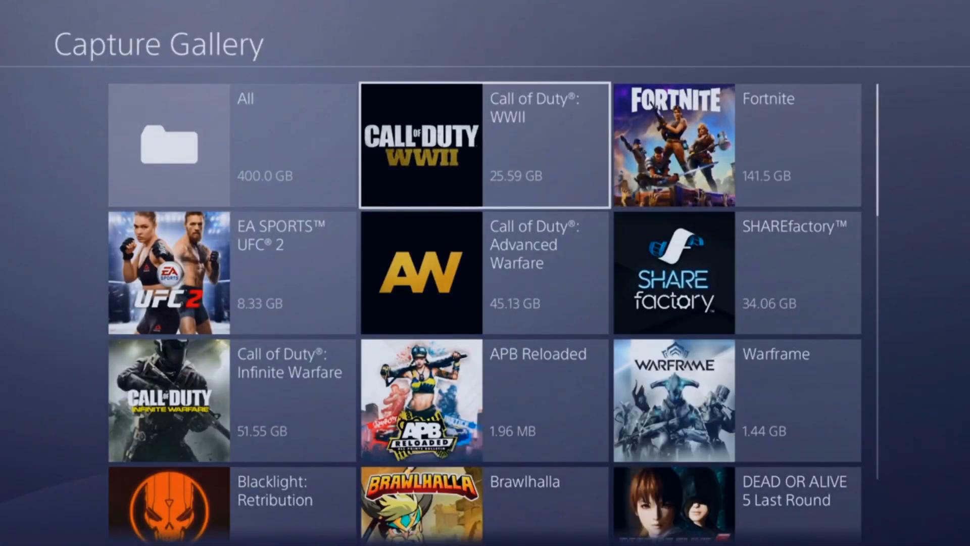
pyautogui.press('Return')
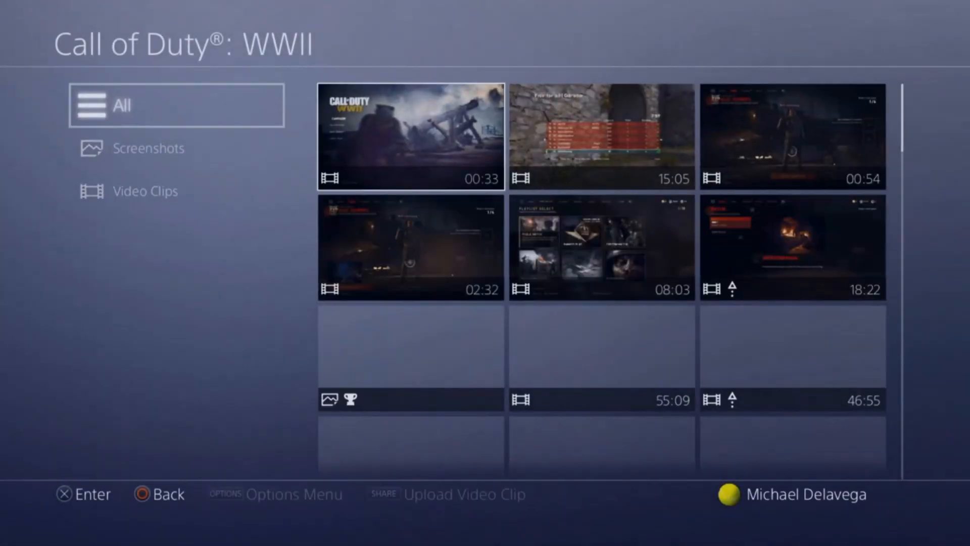
pyautogui.press('Return')
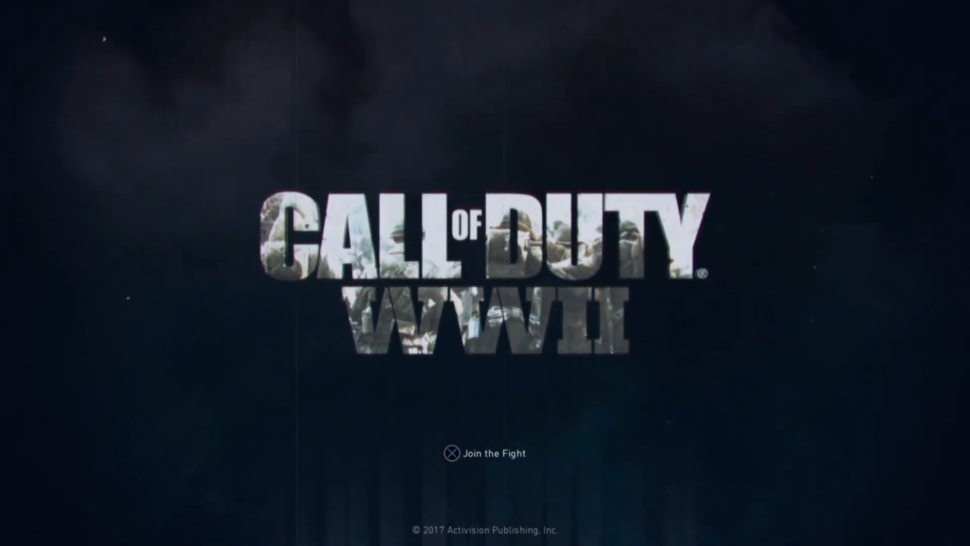
pyautogui.press('Escape')
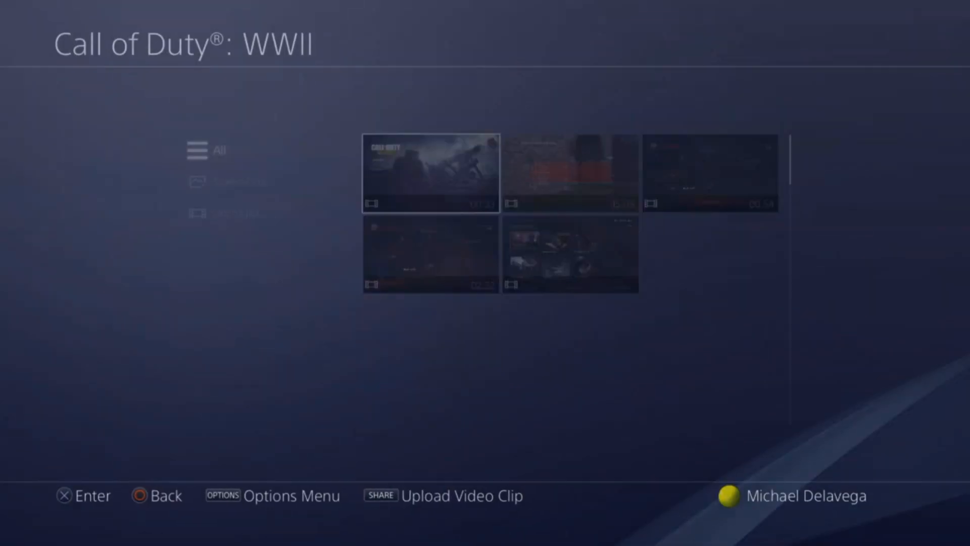
# Step: Leave the Call of Duty: WWII captures, Capture Gallery and Library to return to the PlayStation 4 home screen
pyautogui.press('Left')
pyautogui.press('Escape')
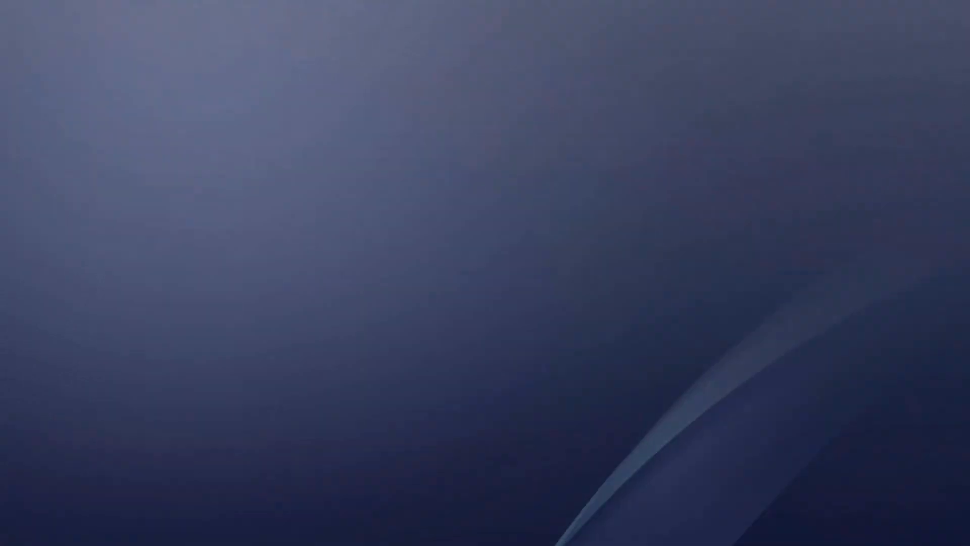
pyautogui.press('Escape')
pyautogui.press('Left')
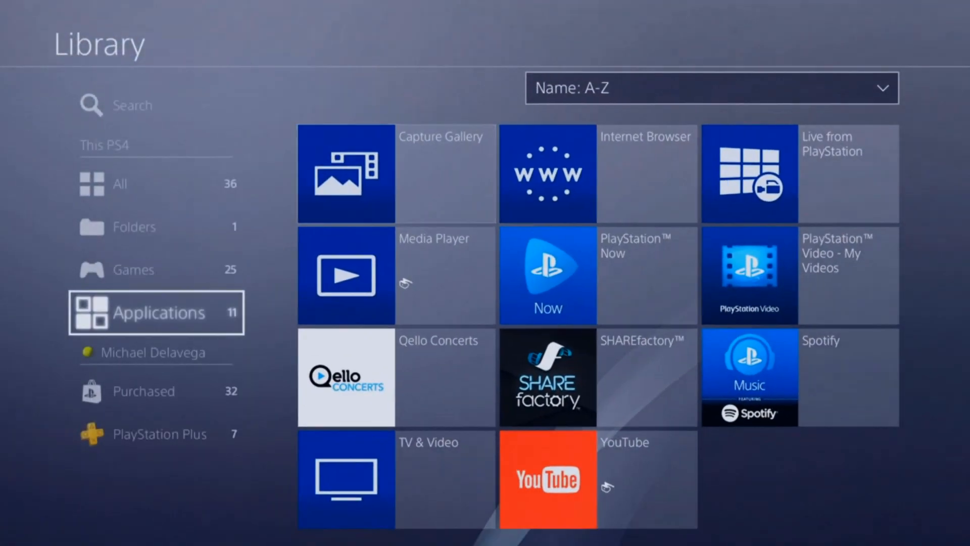
pyautogui.press('Escape')
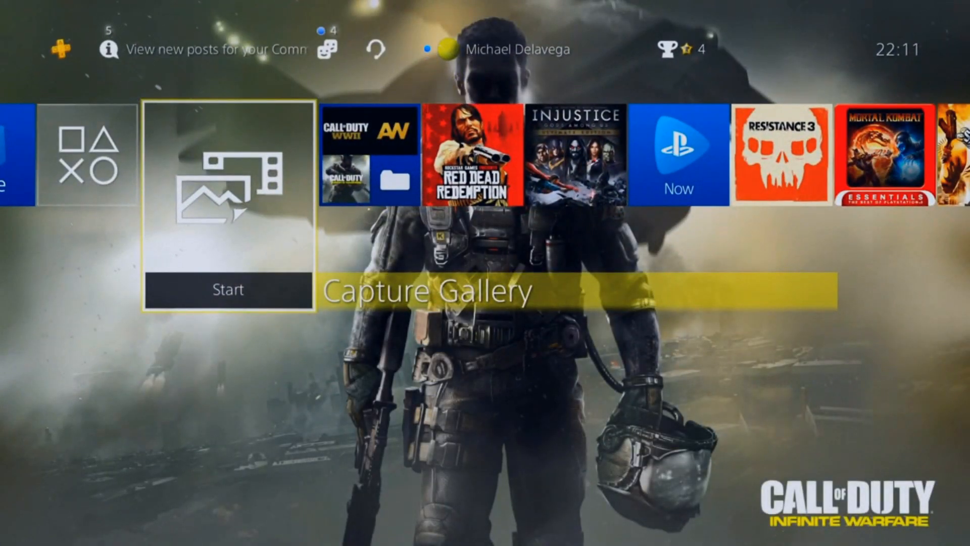
# Step: Browse the home screen's content row to the Library at its far end and back to What's New
pyautogui.press('Right')
pyautogui.press('Right')
pyautogui.press('Right')
pyautogui.press('Right')
pyautogui.press('Right')
pyautogui.press('Right')
pyautogui.press('Right')
pyautogui.press('Right')
pyautogui.press('Right')
pyautogui.press('Right')
pyautogui.press('Right')
pyautogui.press('Right')
pyautogui.press('Right')
pyautogui.press('Right')
pyautogui.press('Right')
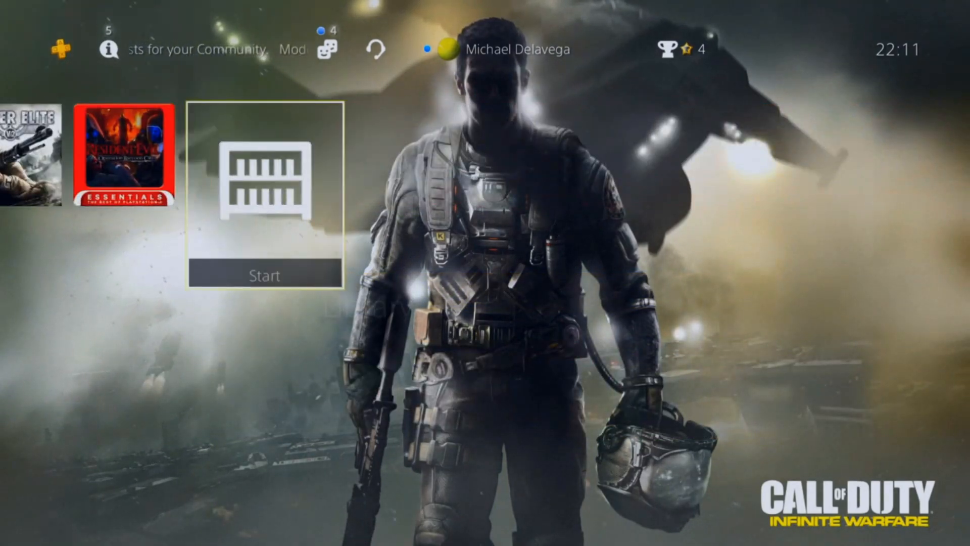
pyautogui.press('Left')
pyautogui.press('Left')
pyautogui.press('Left')
pyautogui.press('Left')
pyautogui.press('Left')
pyautogui.press('Left')
pyautogui.press('Left')
pyautogui.press('Left')
pyautogui.press('Left')
pyautogui.press('Left')
pyautogui.press('Left')
pyautogui.press('Left')
pyautogui.press('Left')
pyautogui.press('Left')
pyautogui.press('Left')
pyautogui.press('Left')
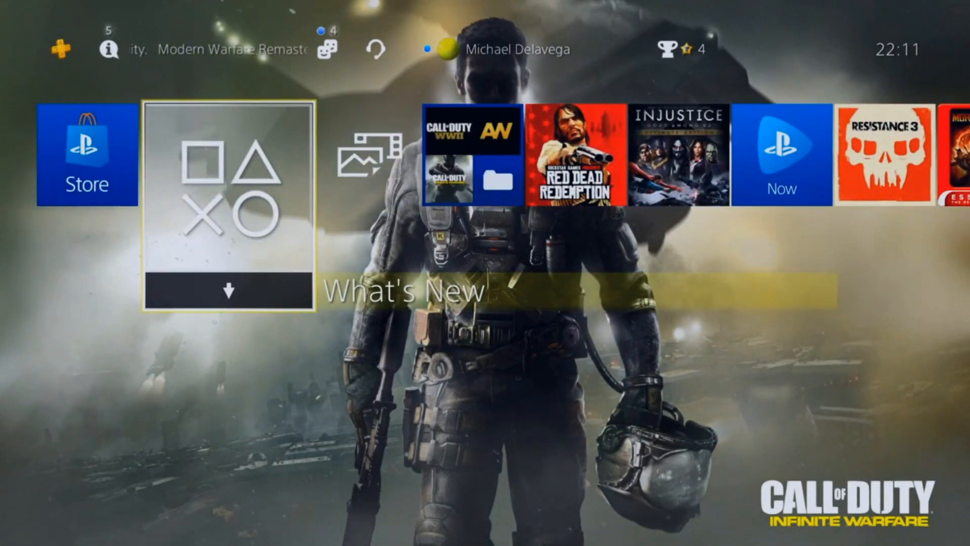
# Step: Open the Call of Duty: WWII captures in Capture Gallery and start sharing the first video clip to YouTube
pyautogui.press('Right')
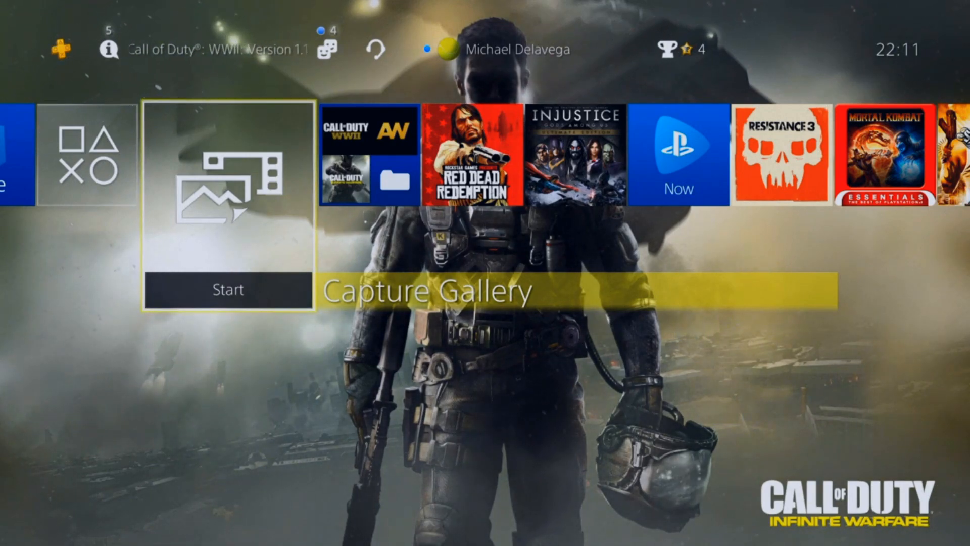
pyautogui.press('Return')
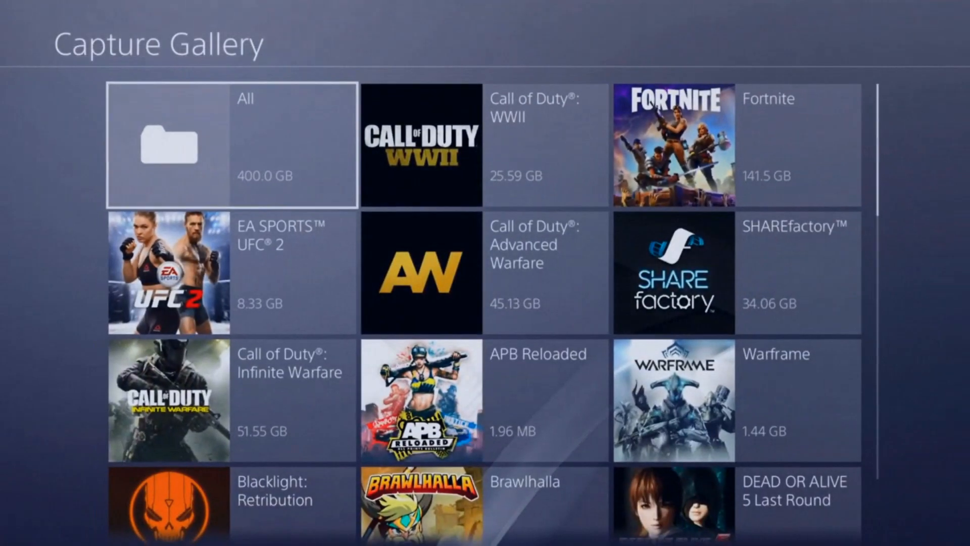
pyautogui.press('Right')
pyautogui.press('Return')
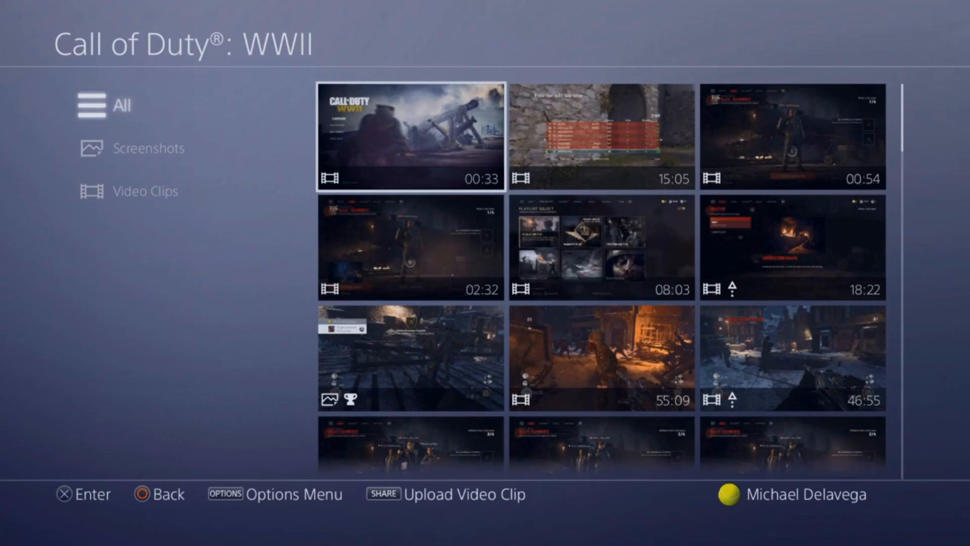
pyautogui.press('f')
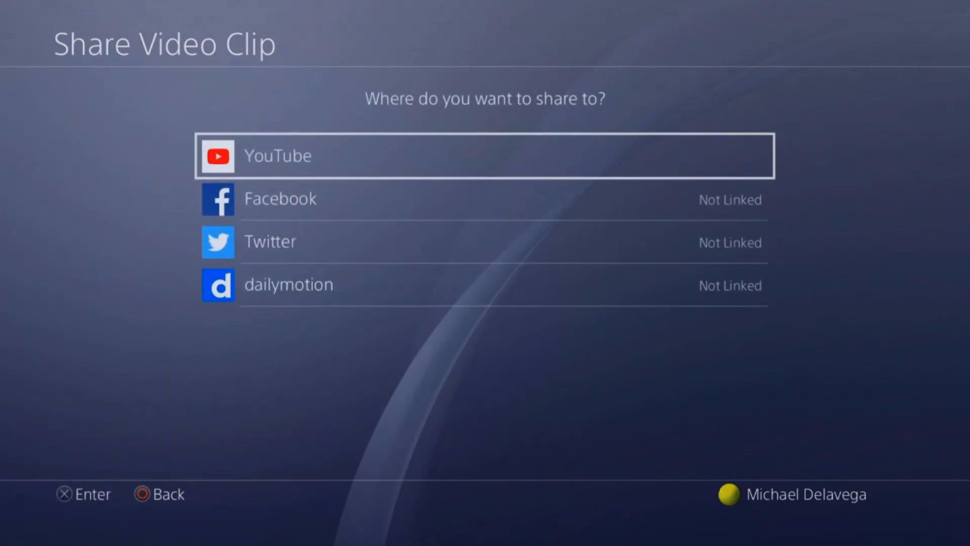
pyautogui.press('Return')
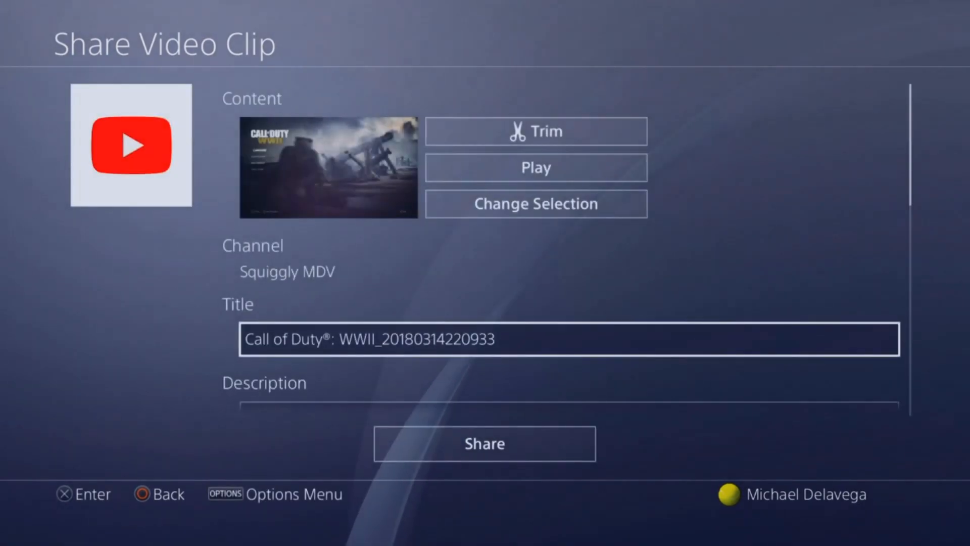
# Step: Examine the YouTube share form's title, description, privacy, tags and player-tagging fields
pyautogui.press('Down')
pyautogui.press('Down')
pyautogui.press('Down')
pyautogui.press('Up')
pyautogui.press('Up')
pyautogui.press('Up')
pyautogui.press('Up')
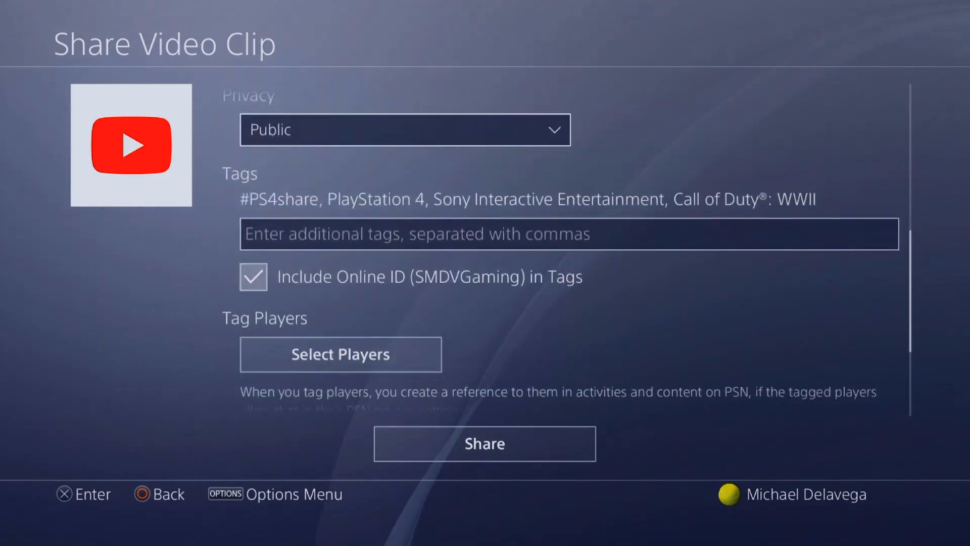
pyautogui.press('Down')
pyautogui.press('Down')
pyautogui.press('Down')
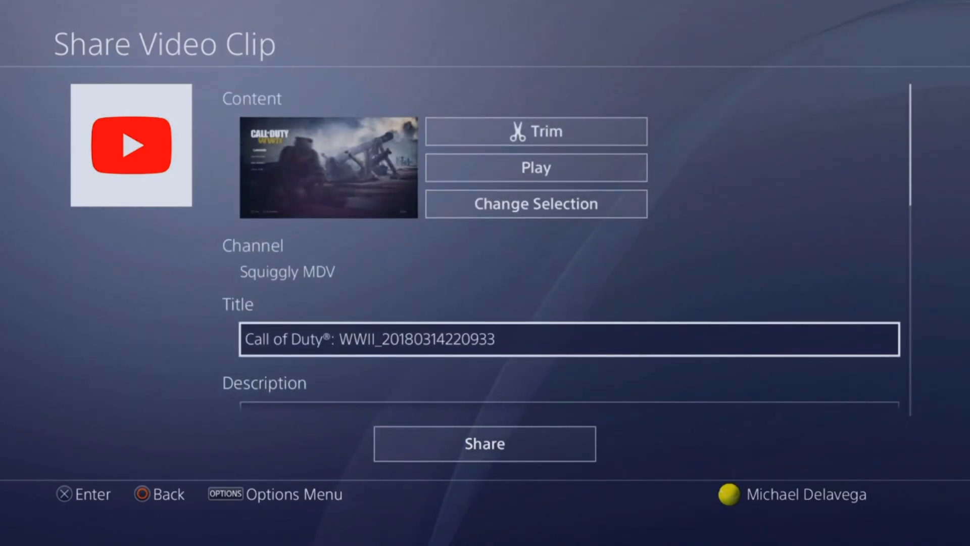
pyautogui.press('Down')
pyautogui.press('Down')
pyautogui.press('Down')
pyautogui.press('Down')
pyautogui.press('Down')
pyautogui.press('Up')
pyautogui.press('Up')
pyautogui.press('Up')
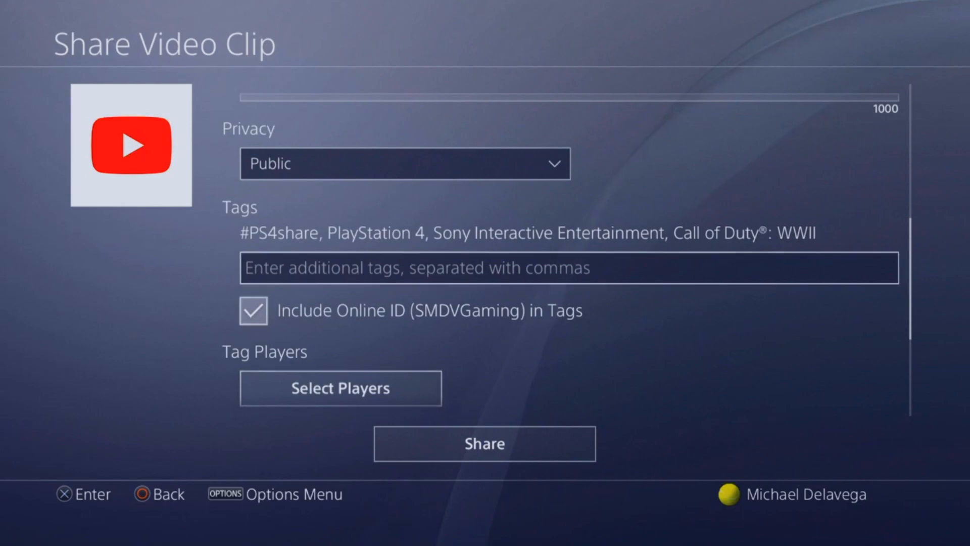
# Step: View the Privacy choices for the YouTube upload down to Private and close the list without choosing another
pyautogui.press('Down')
pyautogui.press('Up')
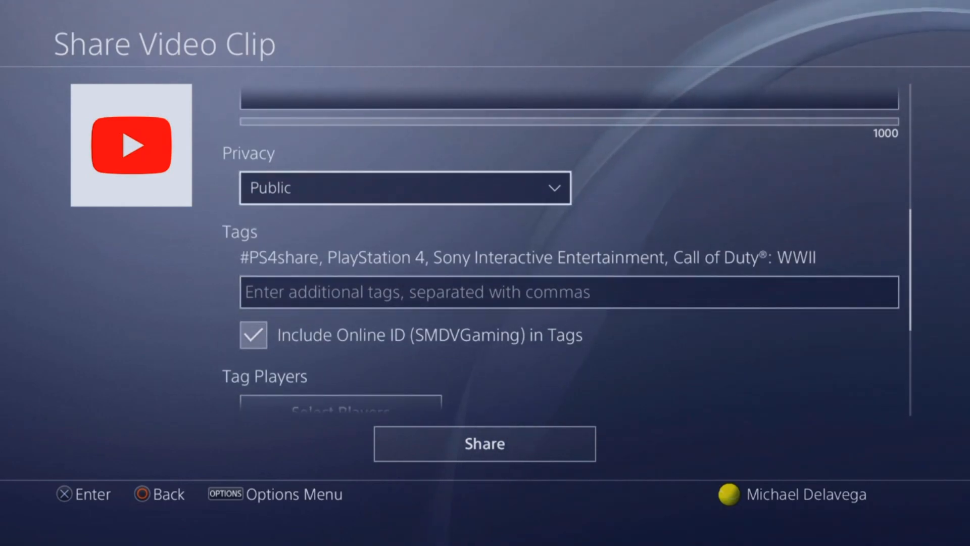
pyautogui.press('Return')
pyautogui.press('Down')
pyautogui.press('Down')
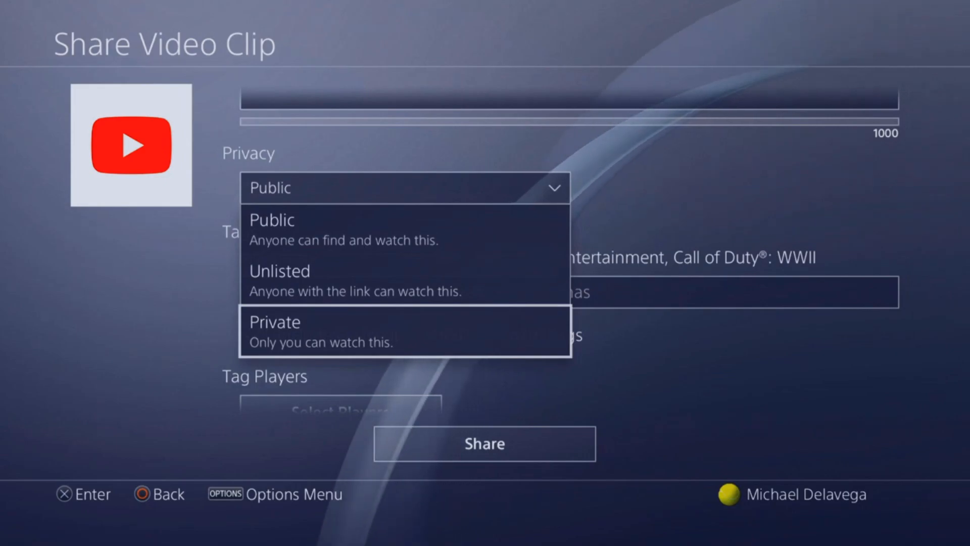
pyautogui.press('Escape')
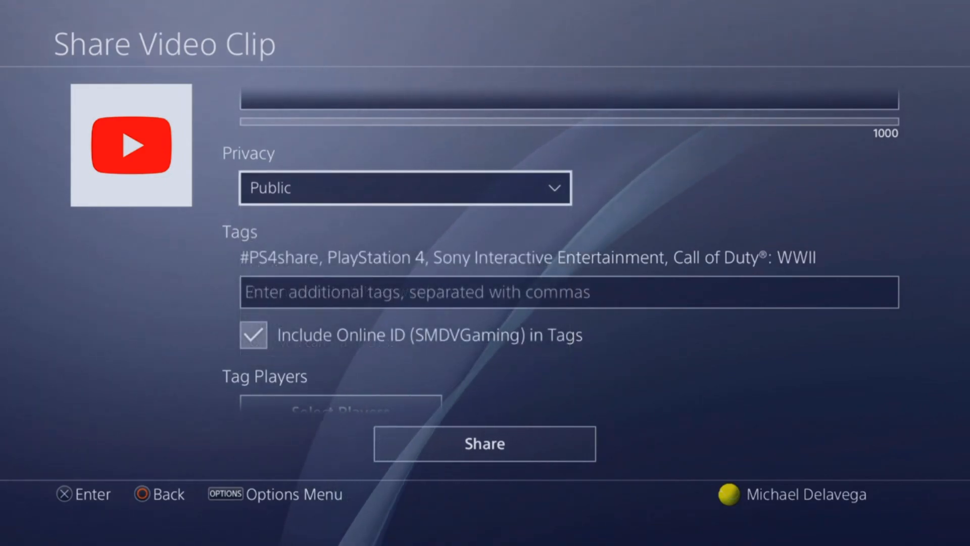
# Step: Leave the YouTube share form without sharing and exit Capture Gallery to the home screen
pyautogui.press('Escape')
pyautogui.press('Escape')
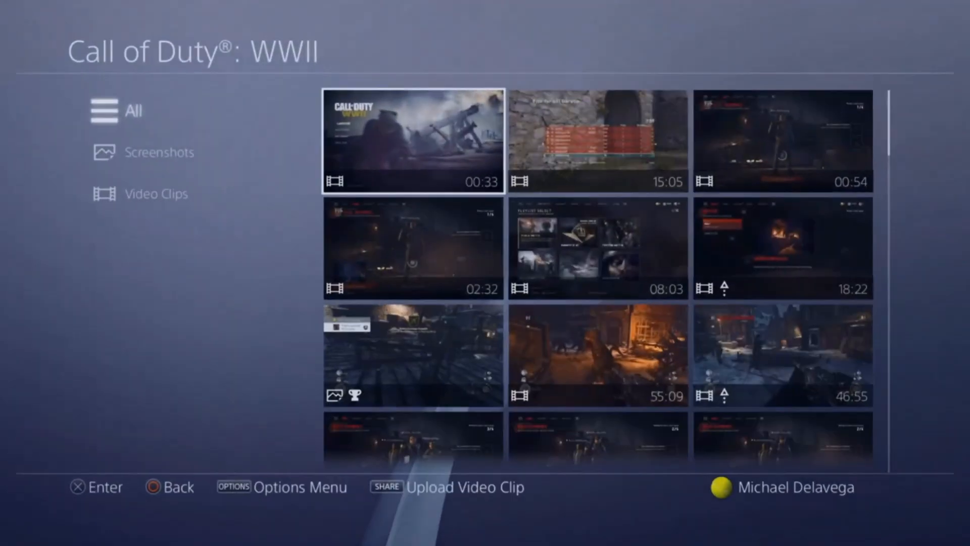
pyautogui.press('Escape')
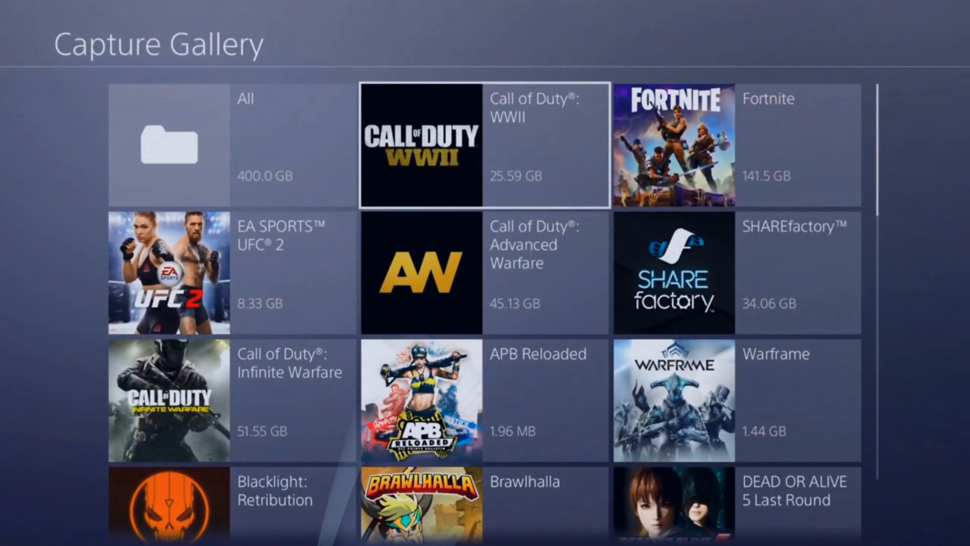
pyautogui.press('Escape')
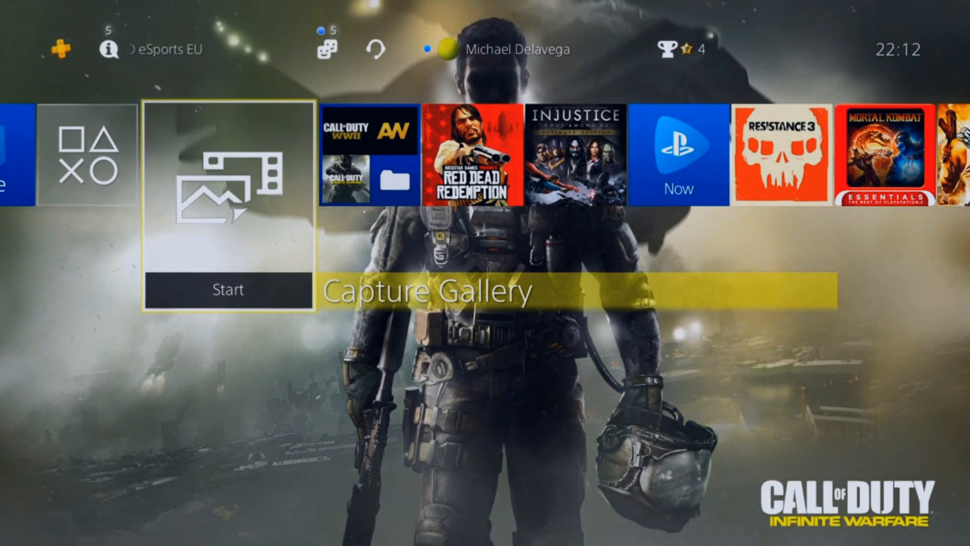
# Step: Reopen Capture Gallery and select the first video clip in the Call of Duty: WWII captures
pyautogui.press('Return')
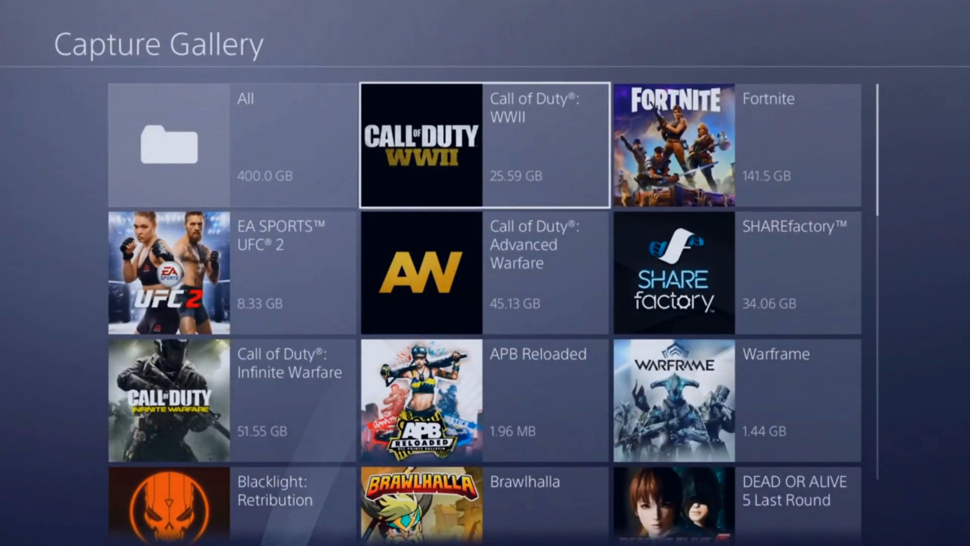
pyautogui.press('Return')
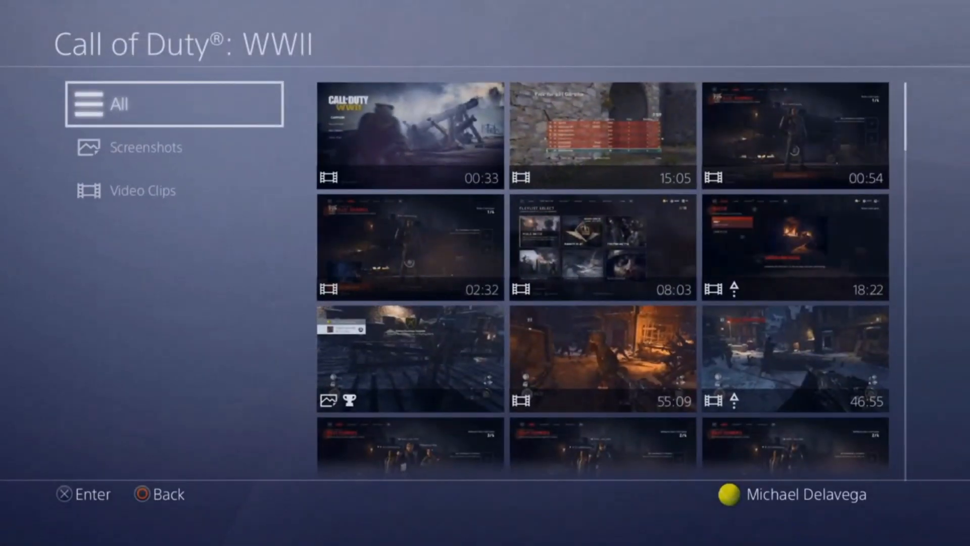
pyautogui.press('Right')
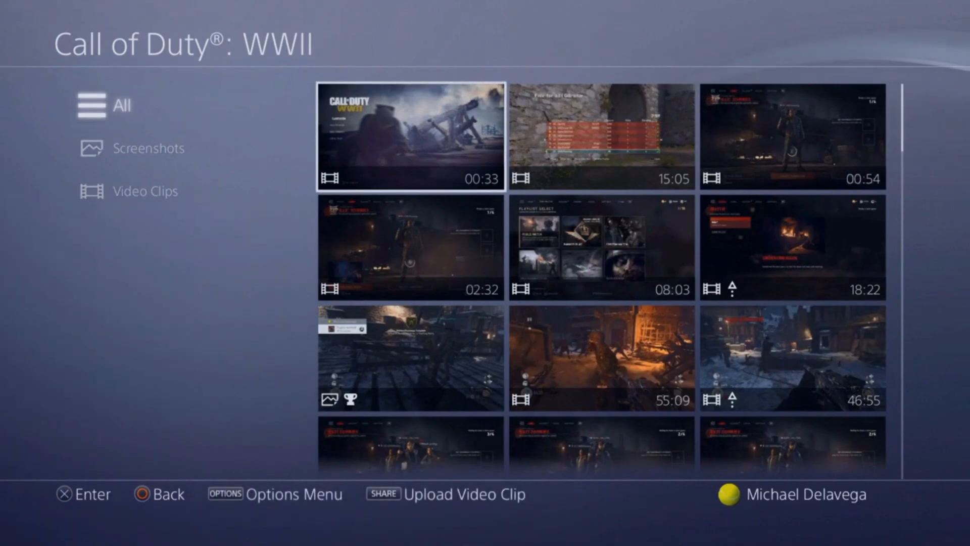
# Step: Try to copy the selected Call of Duty: WWII clip to a USB storage device and dismiss the dialog
pyautogui.press('Menu')
pyautogui.press('Up')
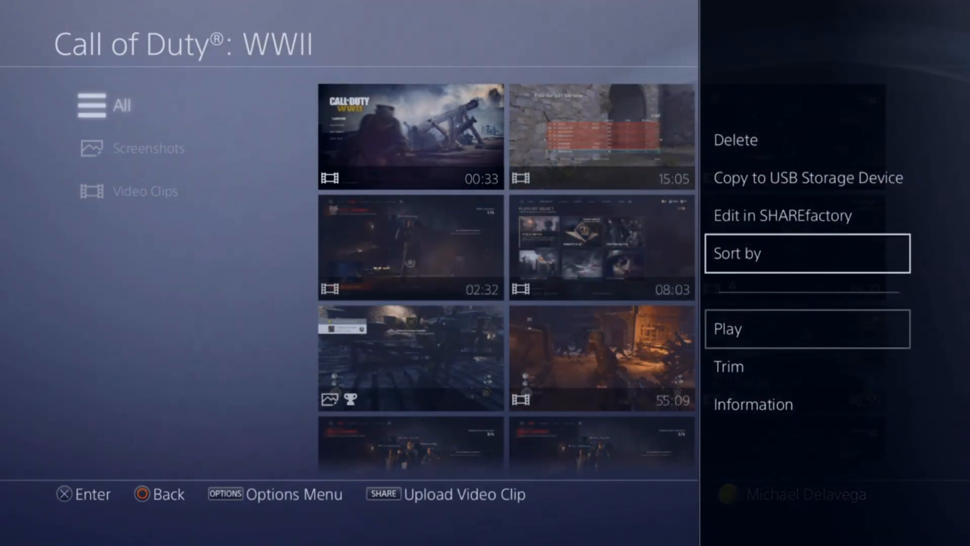
pyautogui.press('Up')
pyautogui.press('Up')
pyautogui.press('Return')
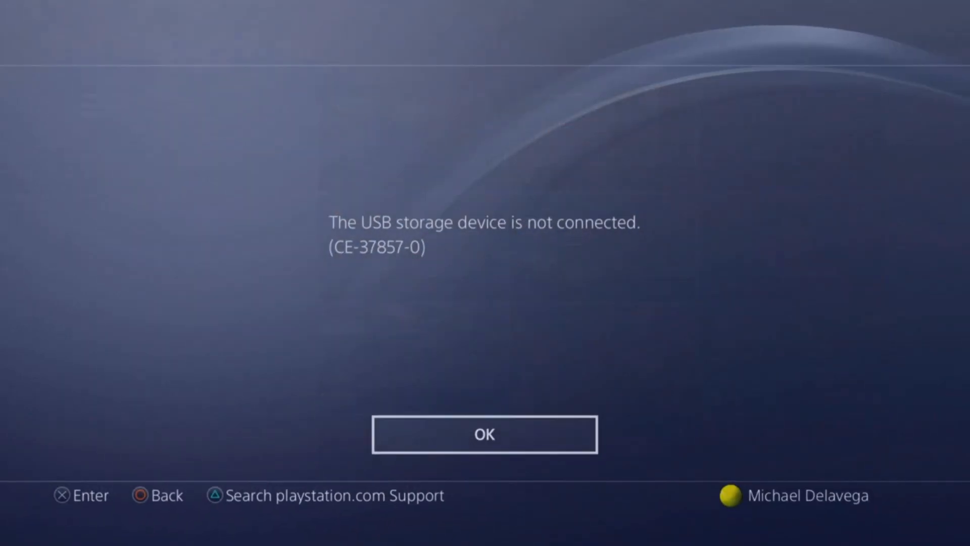
pyautogui.press('Return')
# Step: Exit Capture Gallery and launch Call of Duty: WWII from the Games folder on the home screen
pyautogui.press('Left')
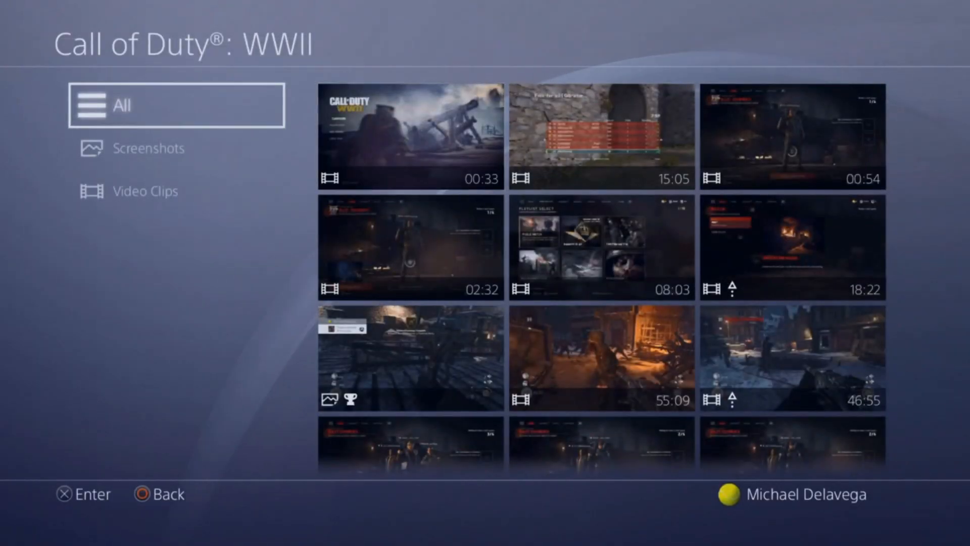
pyautogui.press('Escape')
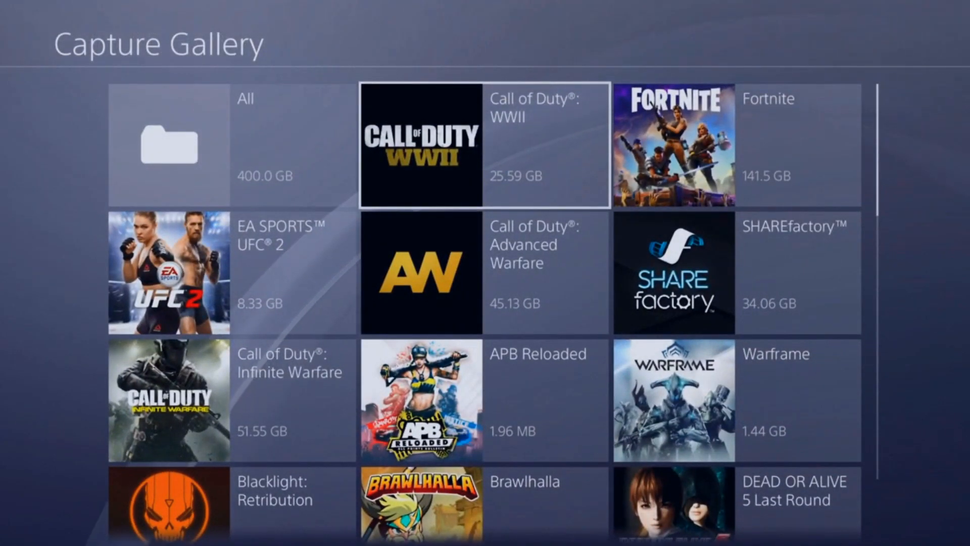
pyautogui.press('Escape')
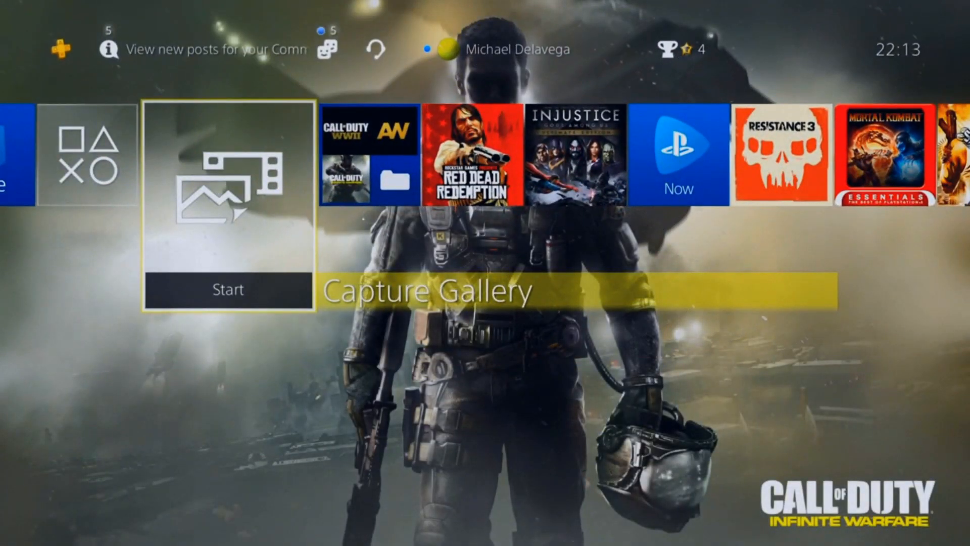
pyautogui.press('Right')
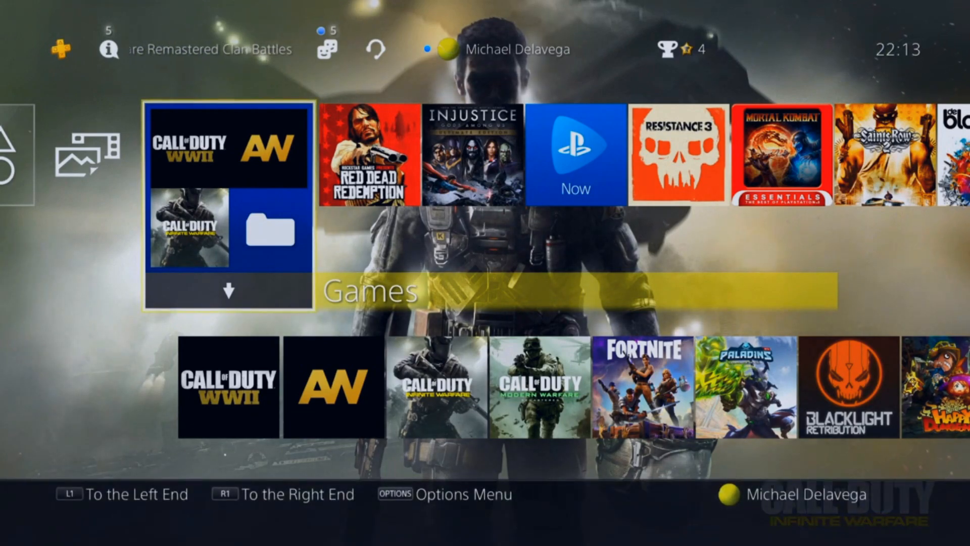
pyautogui.press('Return')
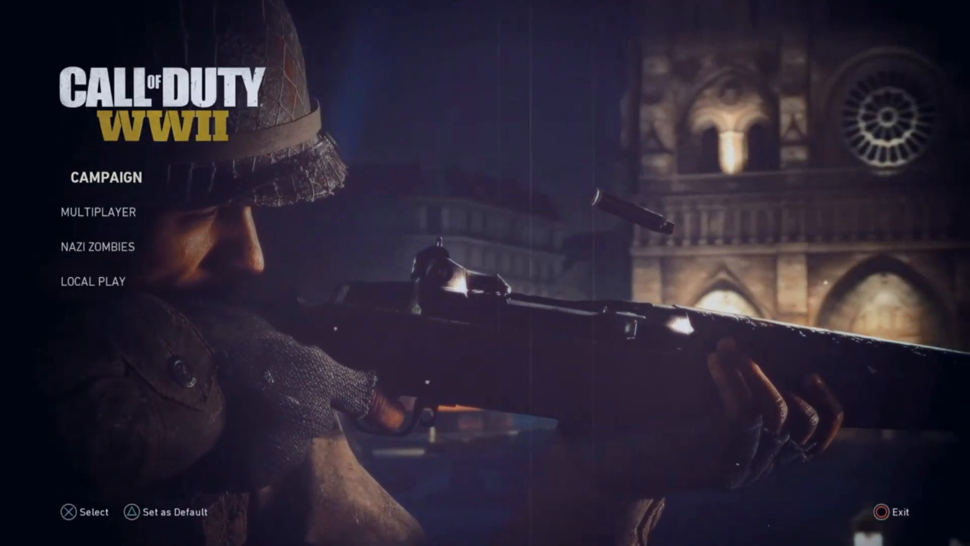
# Step: Review the party's privacy, audio and member entries in the Quick Menu over the game, and close it
pyautogui.press('Home')
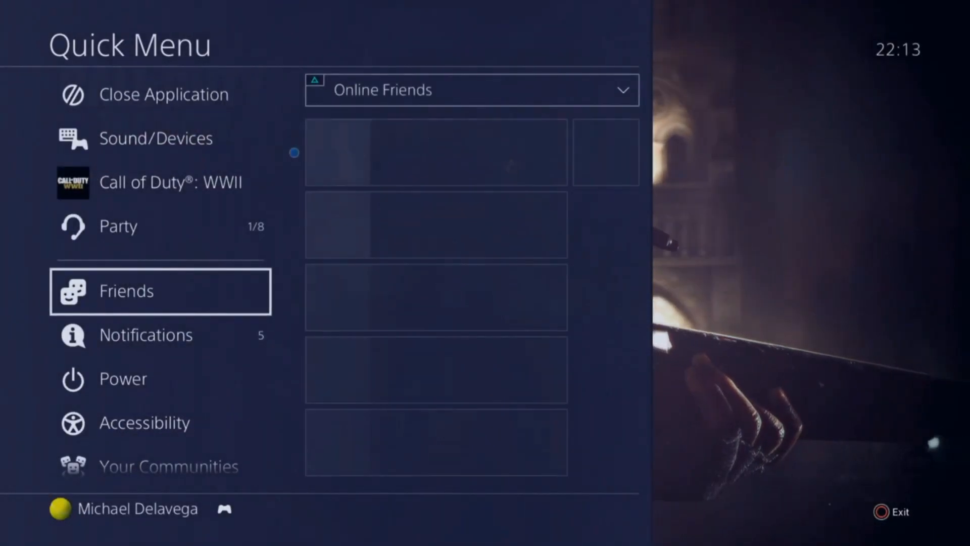
pyautogui.press('Up')
pyautogui.press('Right')
pyautogui.press('Down')
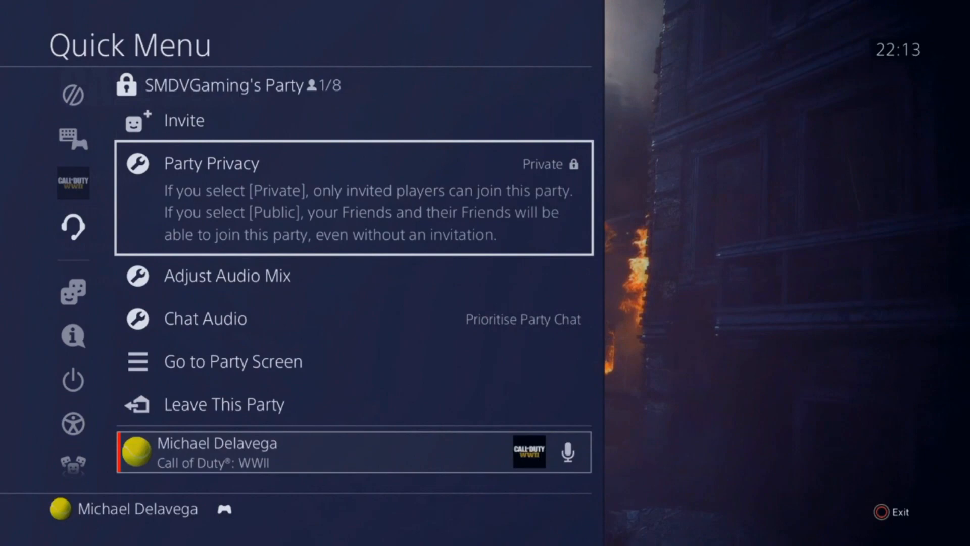
pyautogui.press('Down')
pyautogui.press('Down')
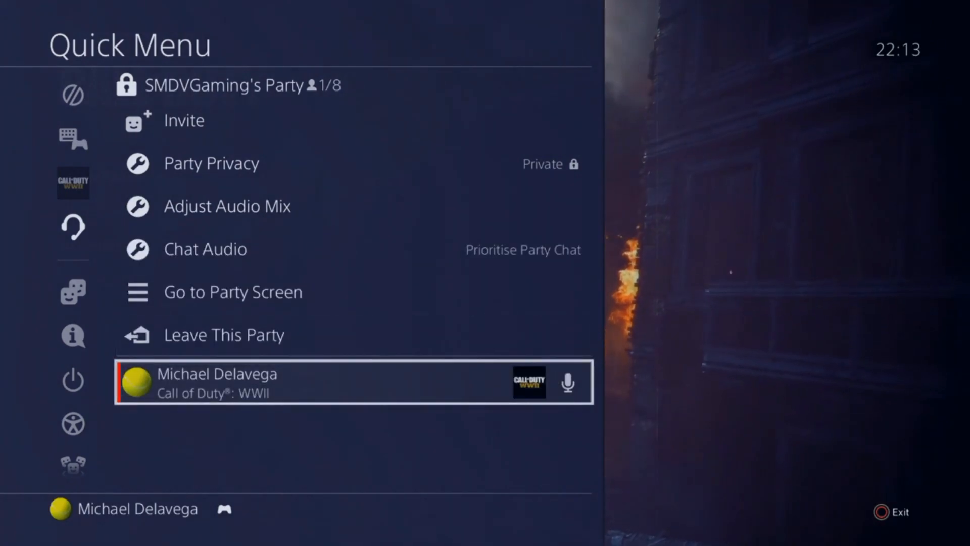
pyautogui.press('Left')
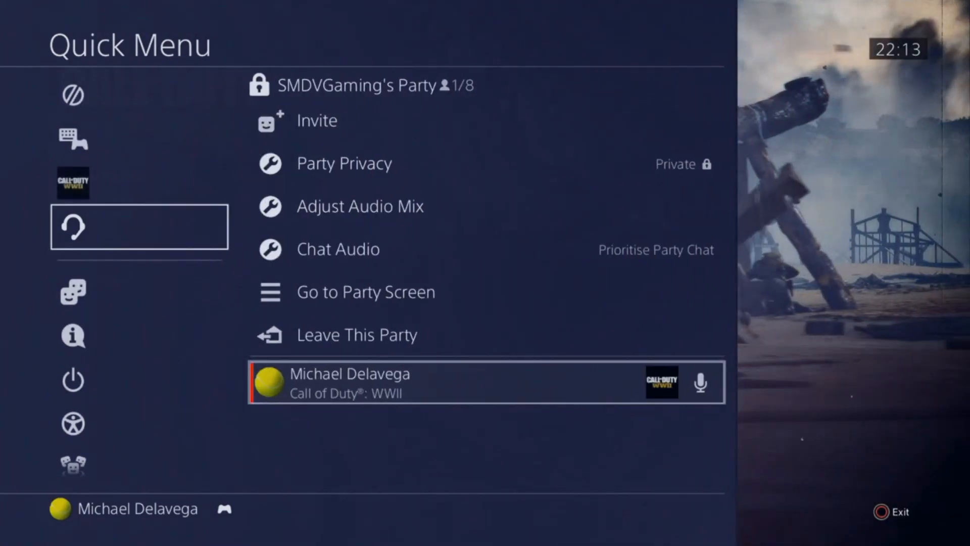
pyautogui.press('Escape')
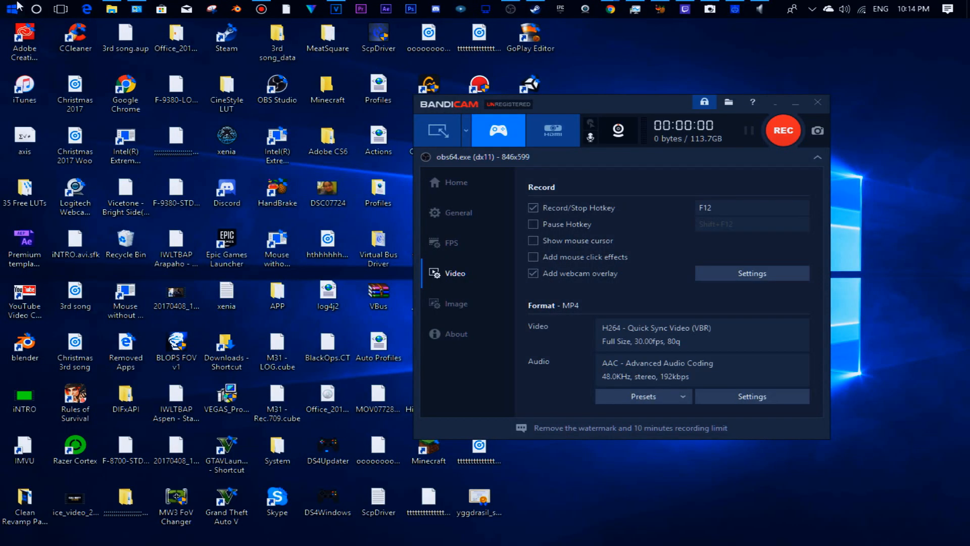
# Step: Switch to the Windows PC and open the Camera app
pyautogui.click(15, 8)
pyautogui.click(538, 308)
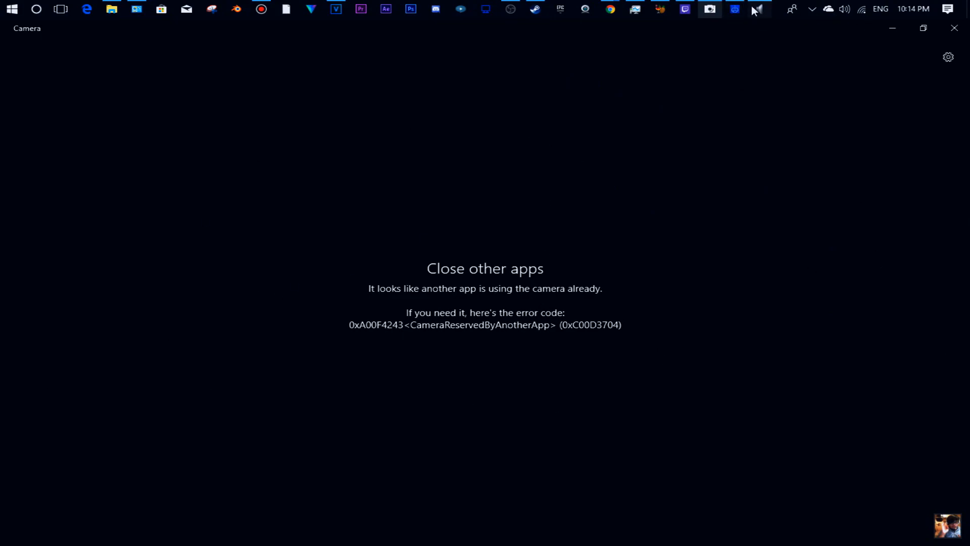
# Step: Clear the Camera and Bandicam windows from the desktop, switch to VEGAS Pro 15.0 and enlarge the area above the timeline
pyautogui.moveTo(754, 10)
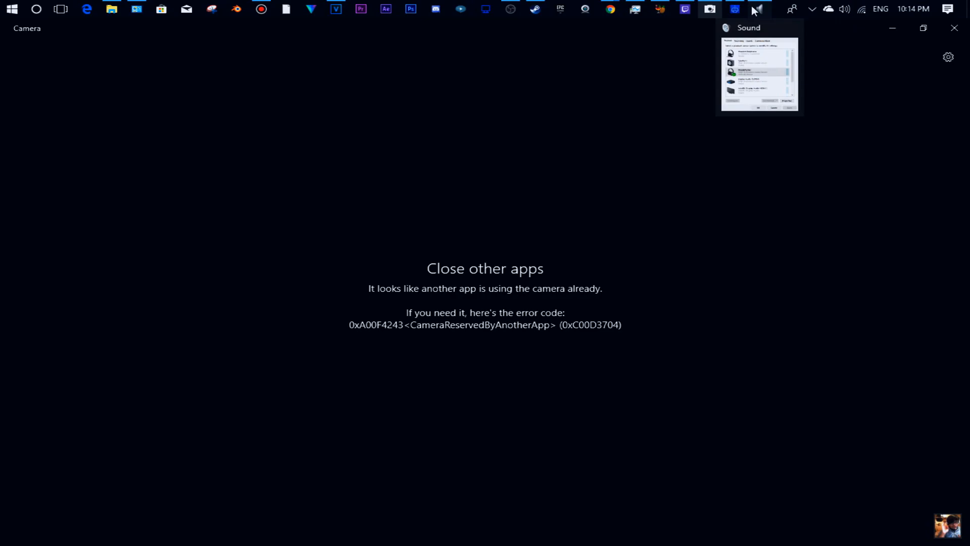
pyautogui.click(902, 28)
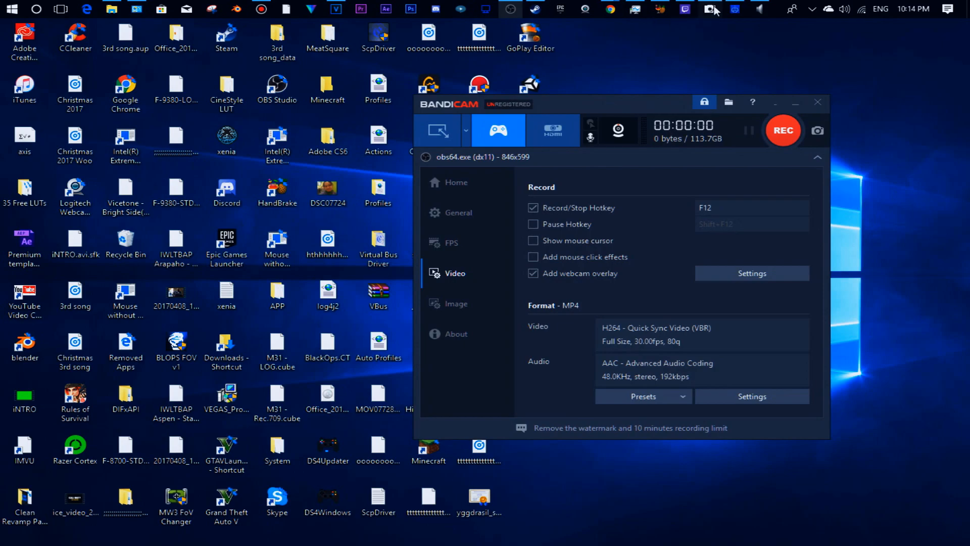
pyautogui.click(736, 7)
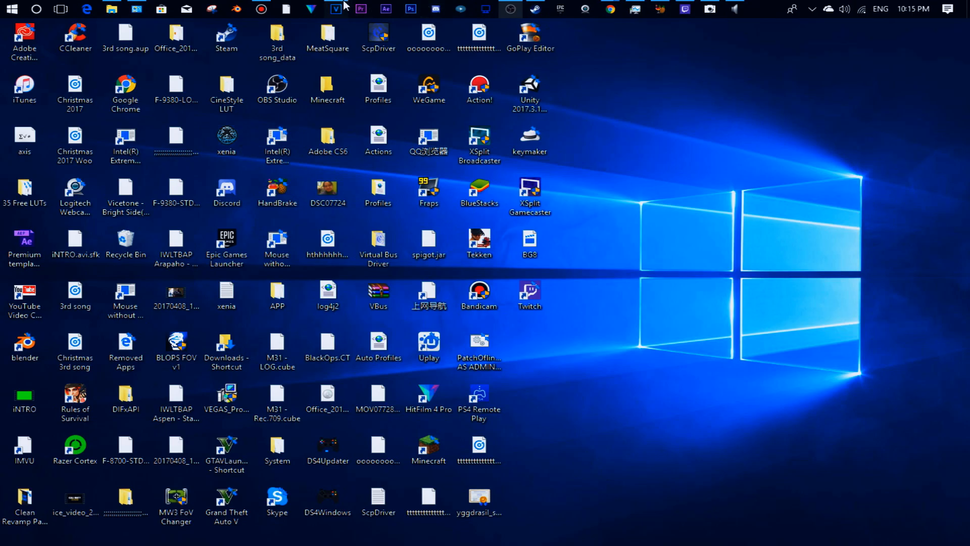
pyautogui.click(336, 8)
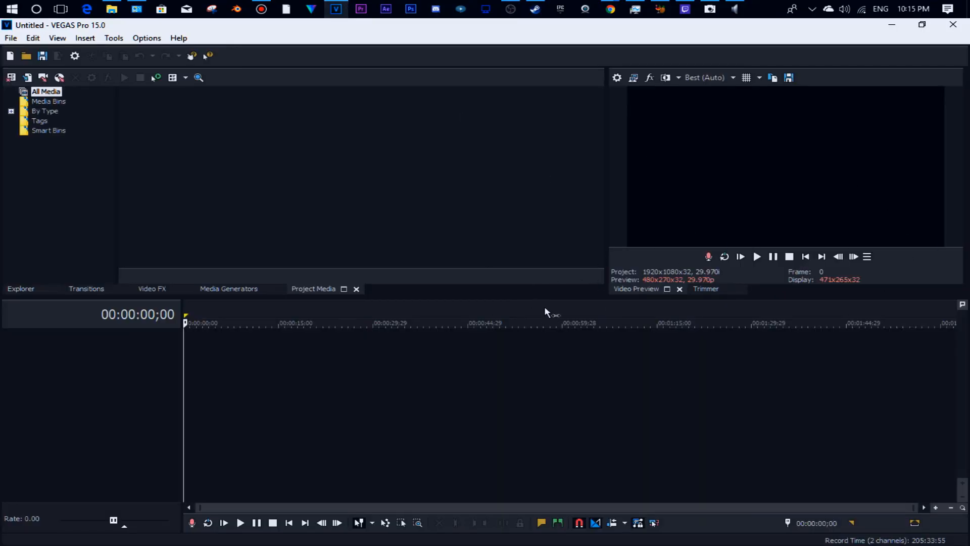
pyautogui.moveTo(552, 296); pyautogui.dragTo(615, 315)
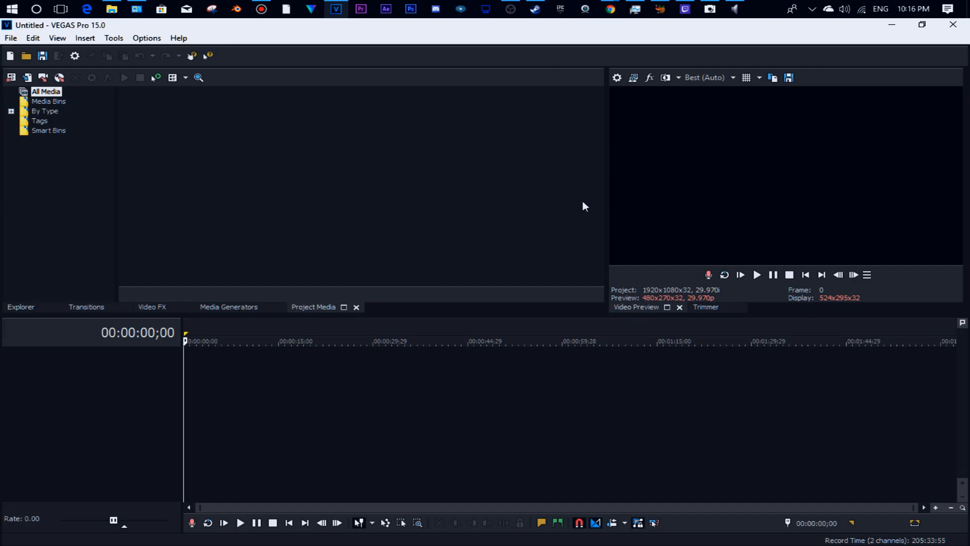
# Step: Open the existing project VIDOEASASSASASASAS.veg and enlarge its timeline to show more tracks
pyautogui.click(11, 38)
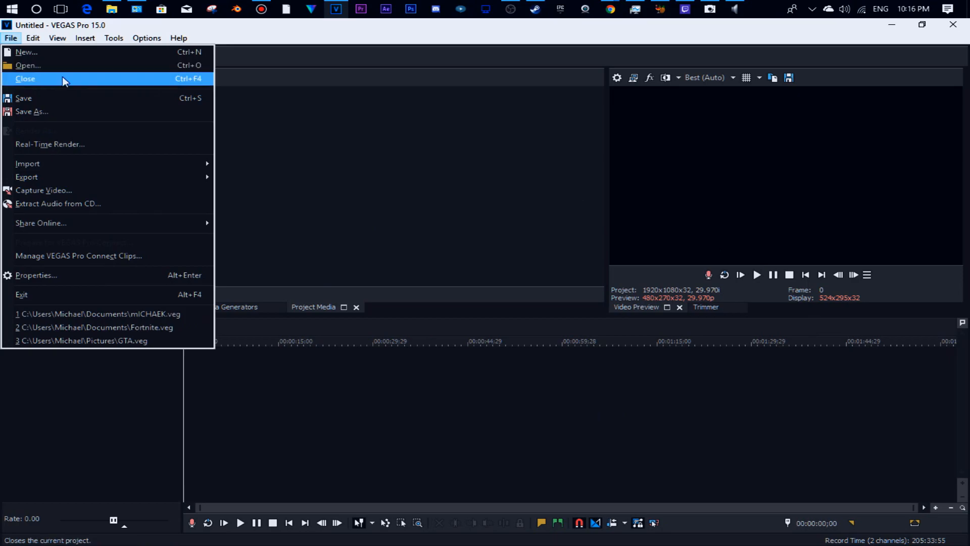
pyautogui.click(52, 66)
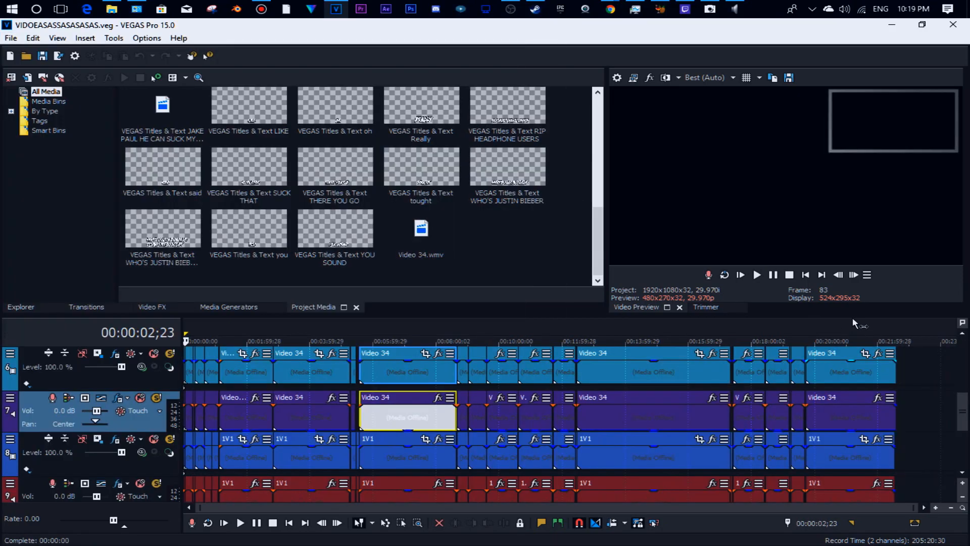
pyautogui.moveTo(860, 188); pyautogui.dragTo(907, 30)
# Step: Examine how the facecam, video and music tracks are laid out across the project's timeline, and restore the upper panes
pyautogui.scroll(10, 704, 243)
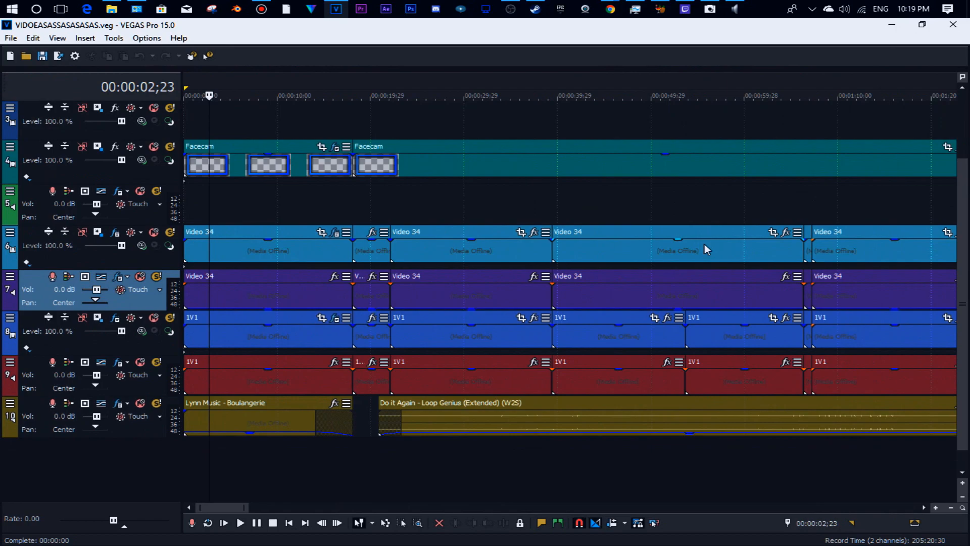
pyautogui.scroll(-10, 706, 250)
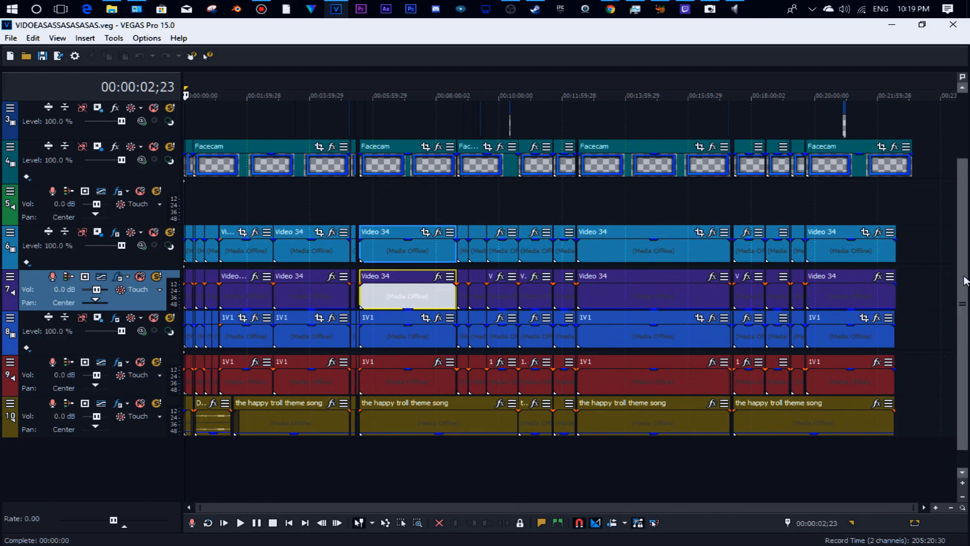
pyautogui.scroll(2, 966, 278)
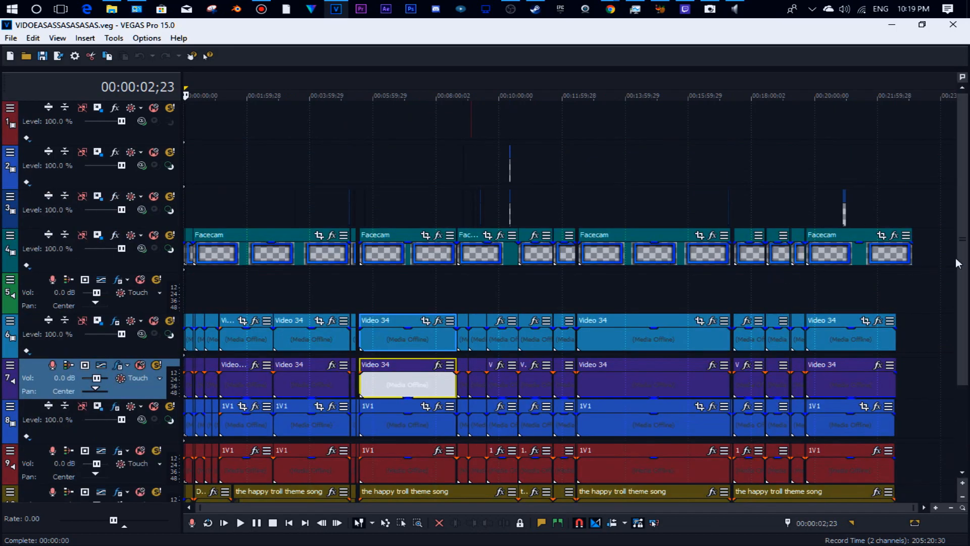
pyautogui.scroll(-2, 965, 302)
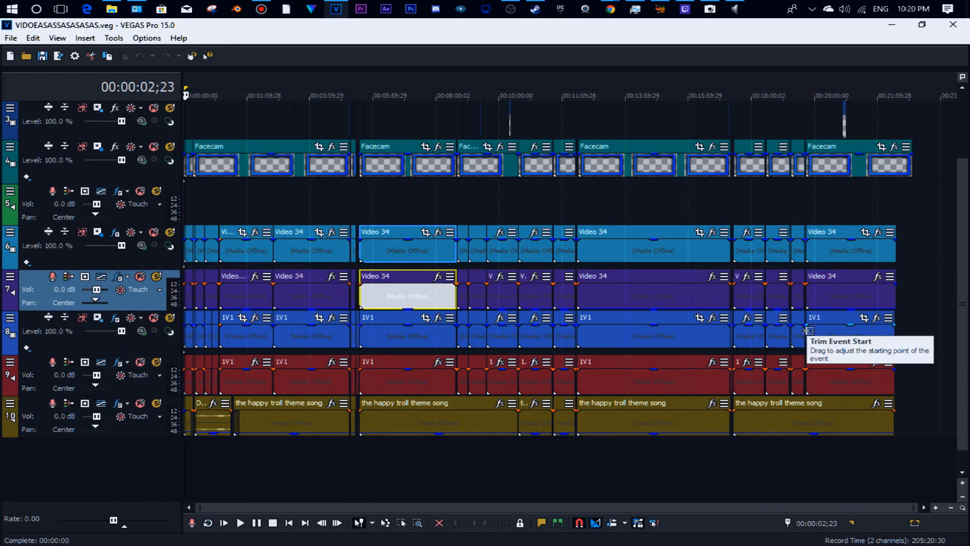
pyautogui.scroll(2, 762, 372)
pyautogui.scroll(-2, 766, 360)
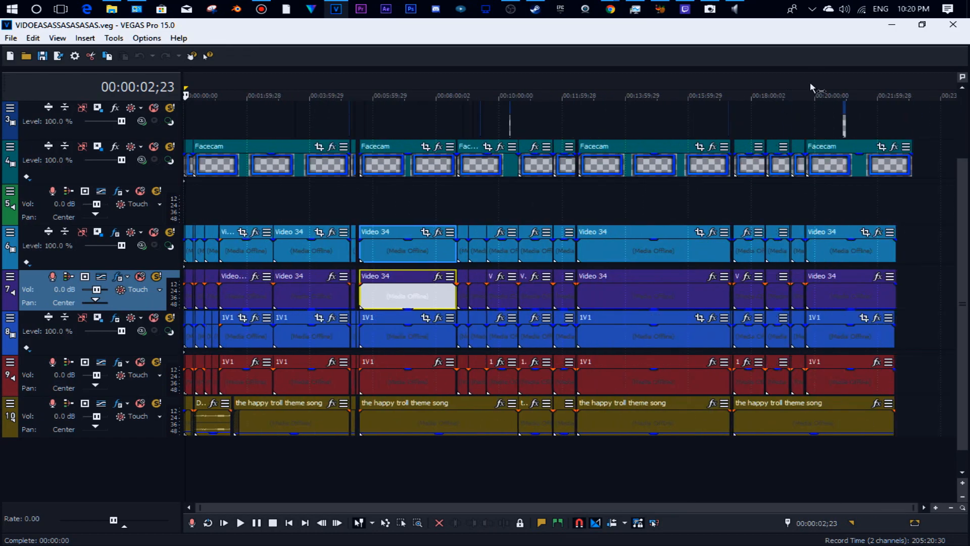
pyautogui.doubleClick(828, 70)
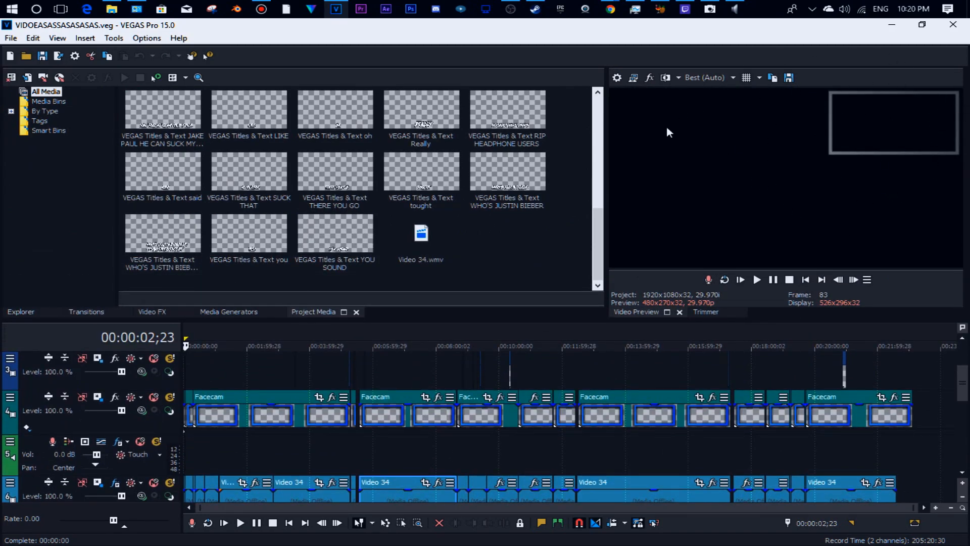
# Step: Preview the Facecam border events at several points on track 4 and review the surrounding tracks
pyautogui.click(692, 418)
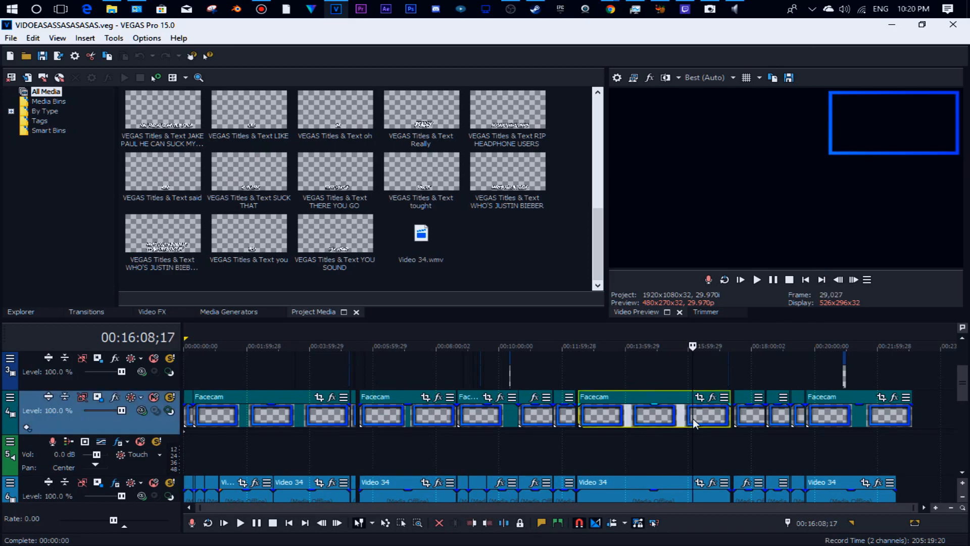
pyautogui.click(669, 422)
pyautogui.click(492, 417)
pyautogui.click(433, 414)
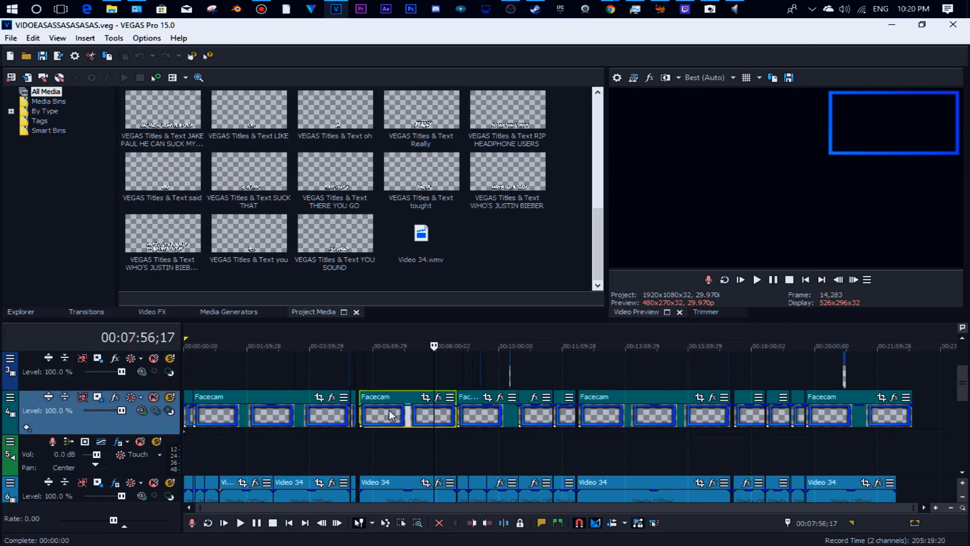
pyautogui.click(359, 411)
pyautogui.click(320, 414)
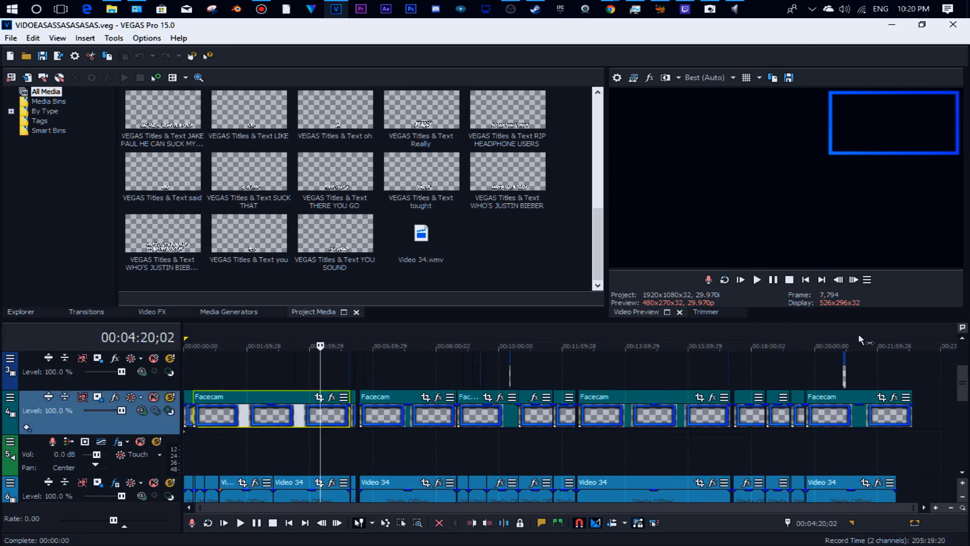
pyautogui.moveTo(885, 319); pyautogui.dragTo(947, 39)
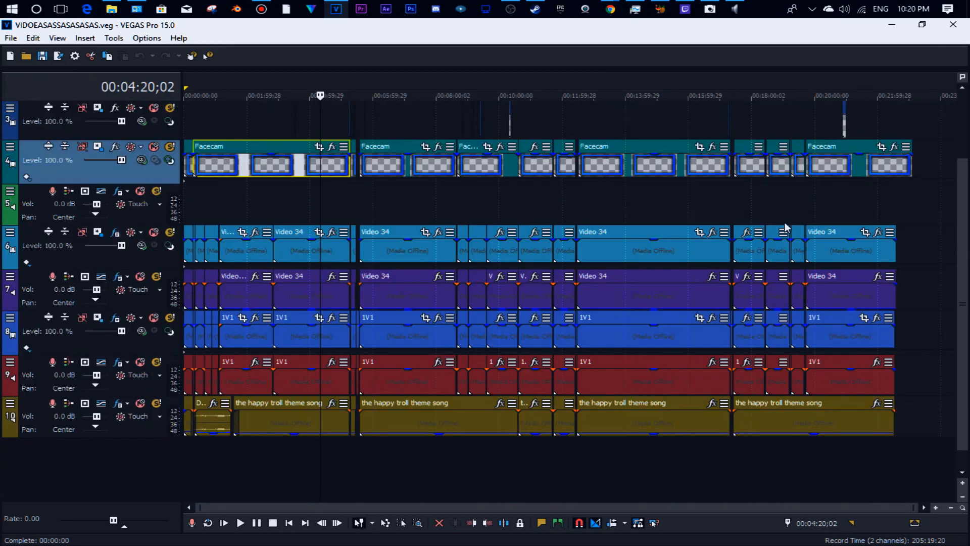
pyautogui.scroll(4, 647, 269)
pyautogui.scroll(-4, 620, 275)
# Step: Open the Fortnite.veg project and arrange the workspace to show the media, the preview and the lower tracks together
pyautogui.click(26, 55)
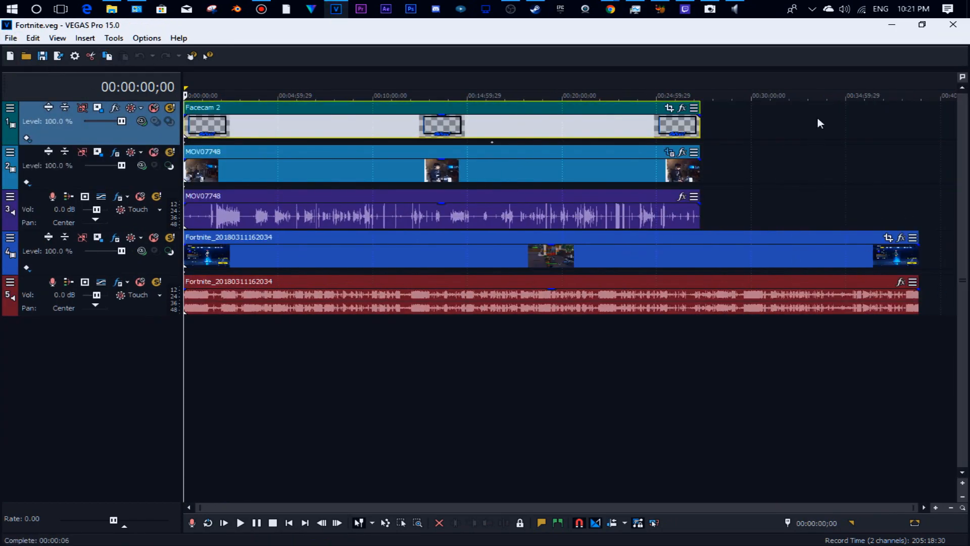
pyautogui.moveTo(871, 70); pyautogui.dragTo(851, 343)
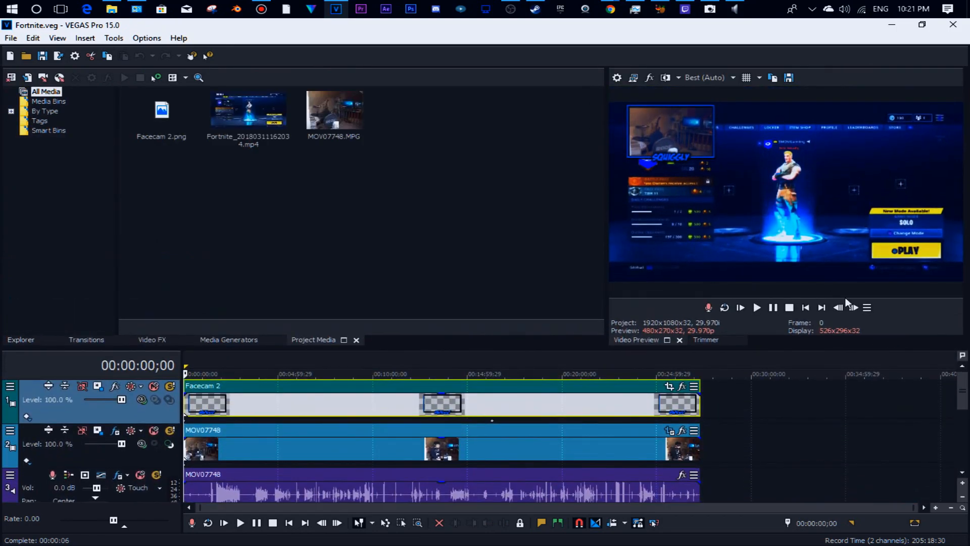
pyautogui.moveTo(962, 392)
pyautogui.mouseDown()
pyautogui.moveTo(967, 428)
pyautogui.moveTo(967, 409)
pyautogui.mouseUp()
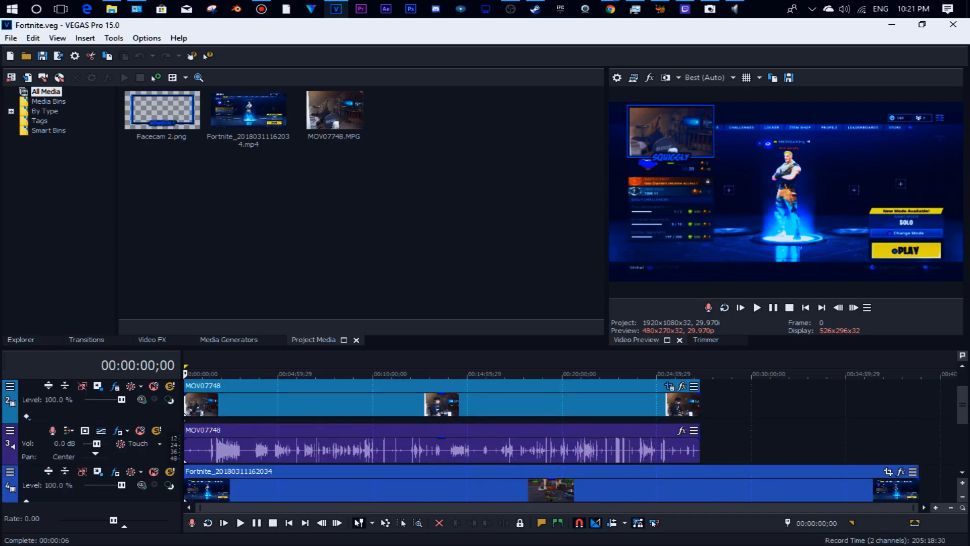
pyautogui.moveTo(964, 409)
pyautogui.mouseDown()
pyautogui.moveTo(963, 395)
pyautogui.moveTo(956, 415)
pyautogui.mouseUp()
pyautogui.moveTo(872, 351); pyautogui.dragTo(834, 282)
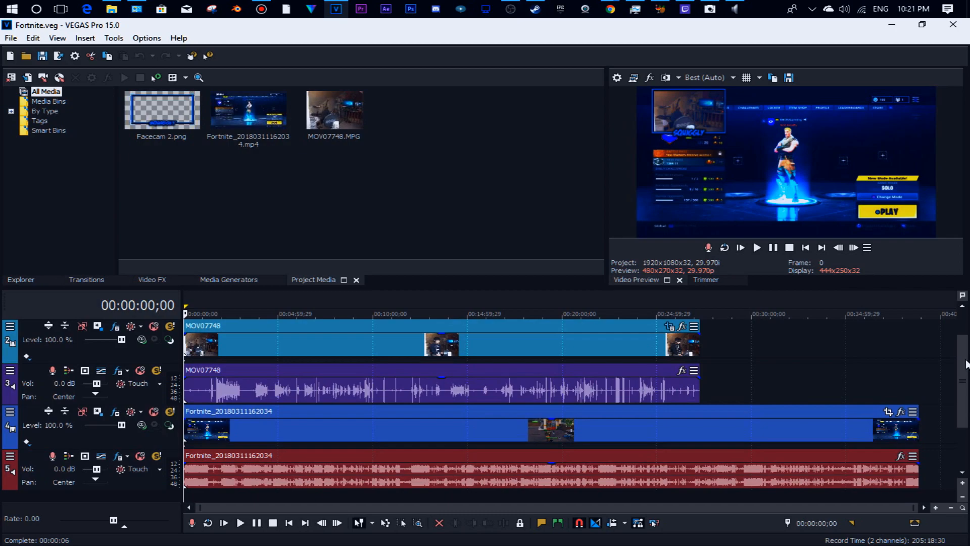
# Step: Preview the Fortnite gameplay and MOV07748 webcam footage at several points along the timeline
pyautogui.click(547, 461)
pyautogui.click(616, 440)
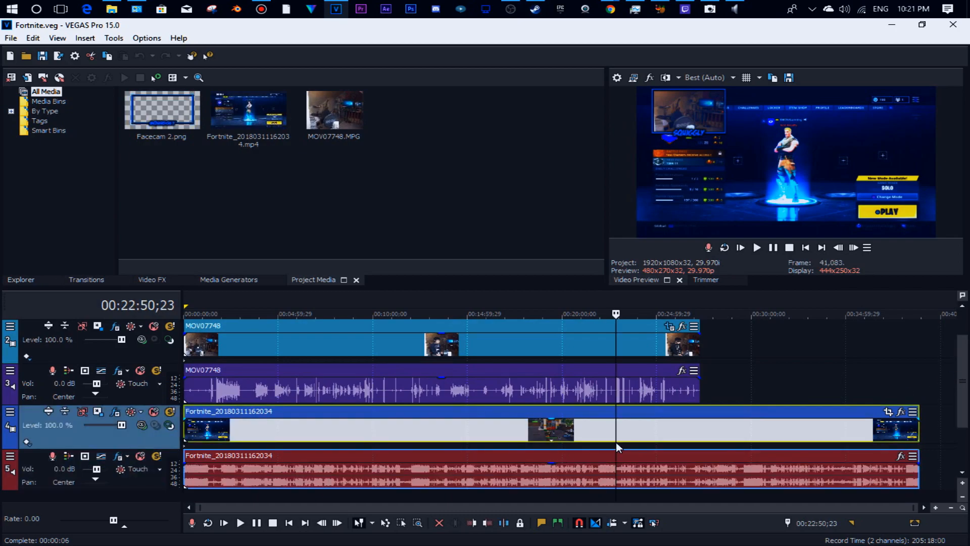
pyautogui.click(756, 441)
pyautogui.click(881, 445)
pyautogui.click(429, 445)
pyautogui.click(267, 436)
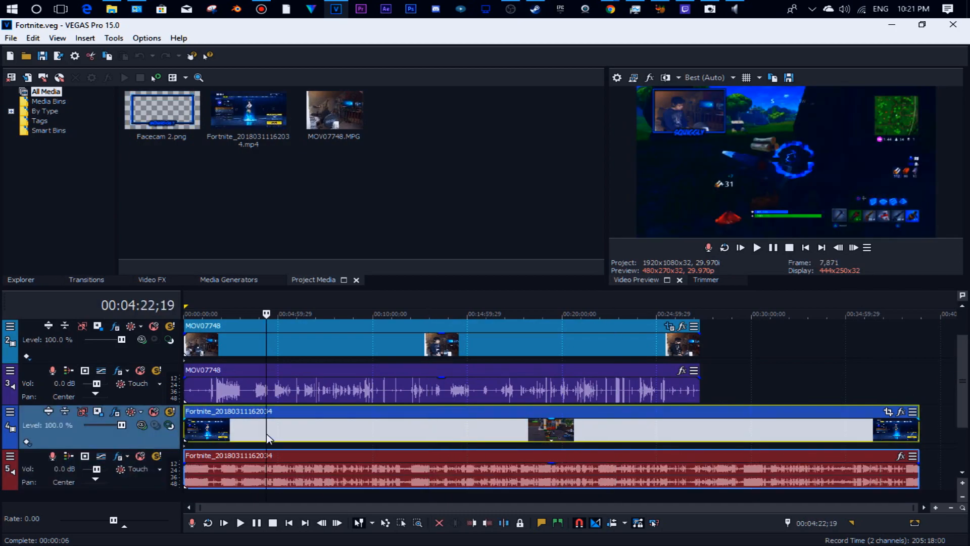
pyautogui.scroll(3, 307, 440)
pyautogui.click(189, 440)
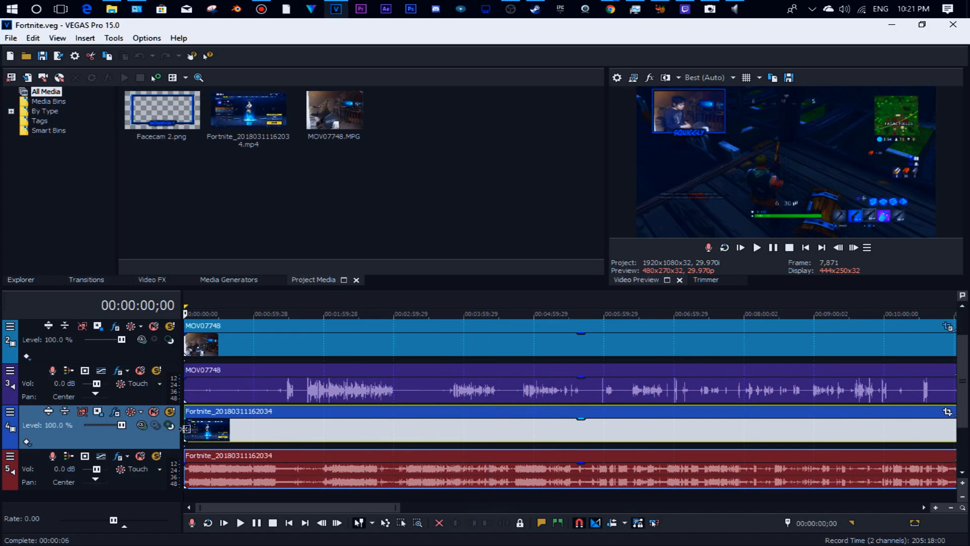
pyautogui.scroll(-3, 523, 434)
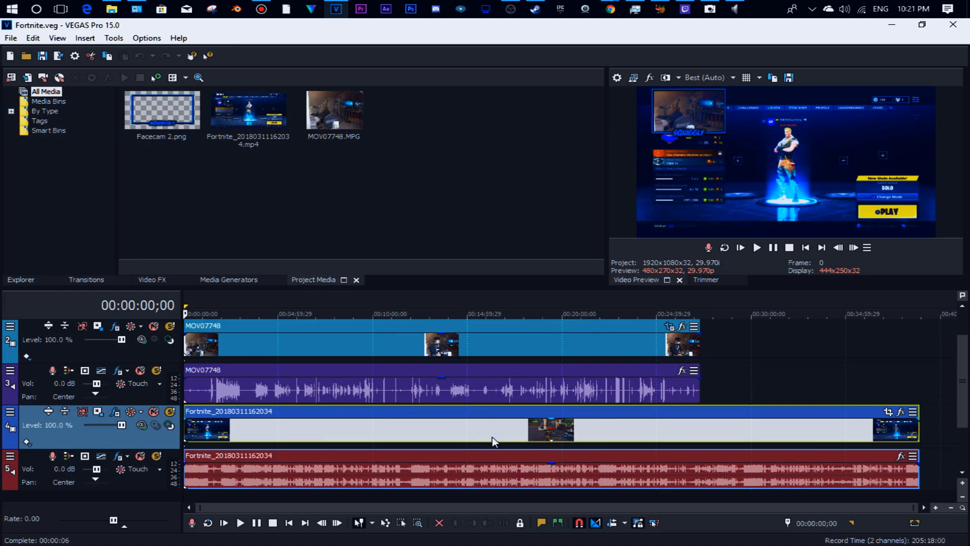
pyautogui.click(569, 425)
pyautogui.click(635, 356)
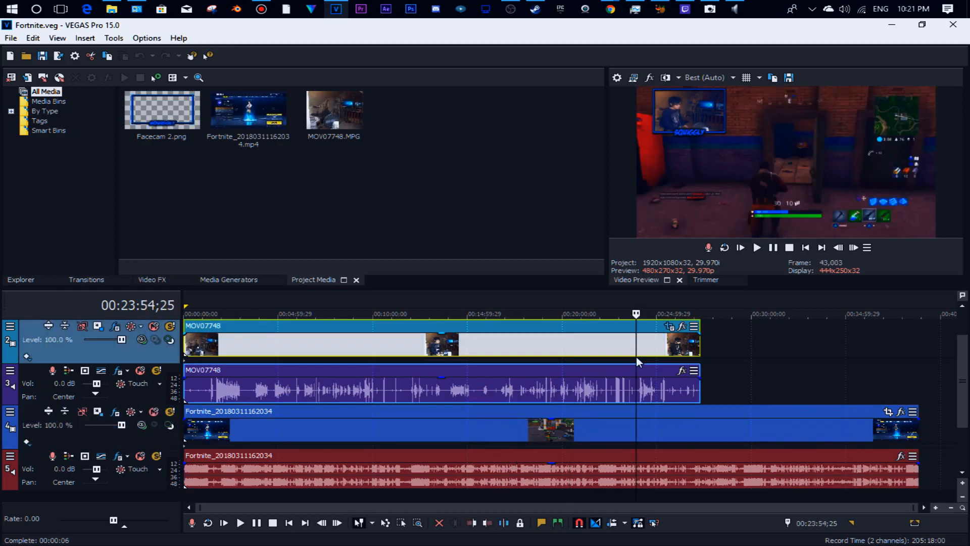
# Step: Delete the Fortnite gameplay clip and the MOV07748 webcam clip, with their audio, from the timeline
pyautogui.click(579, 428)
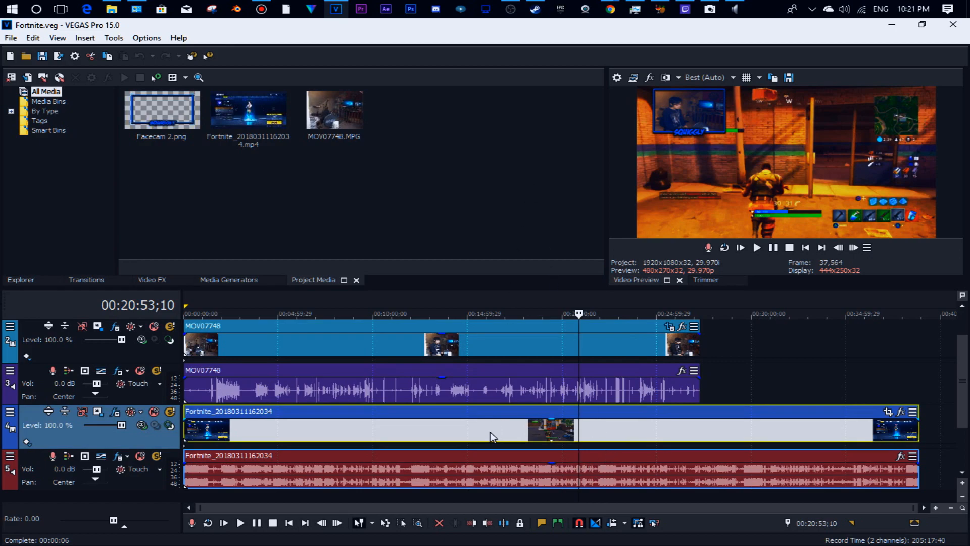
pyautogui.press('Delete')
pyautogui.click(522, 357)
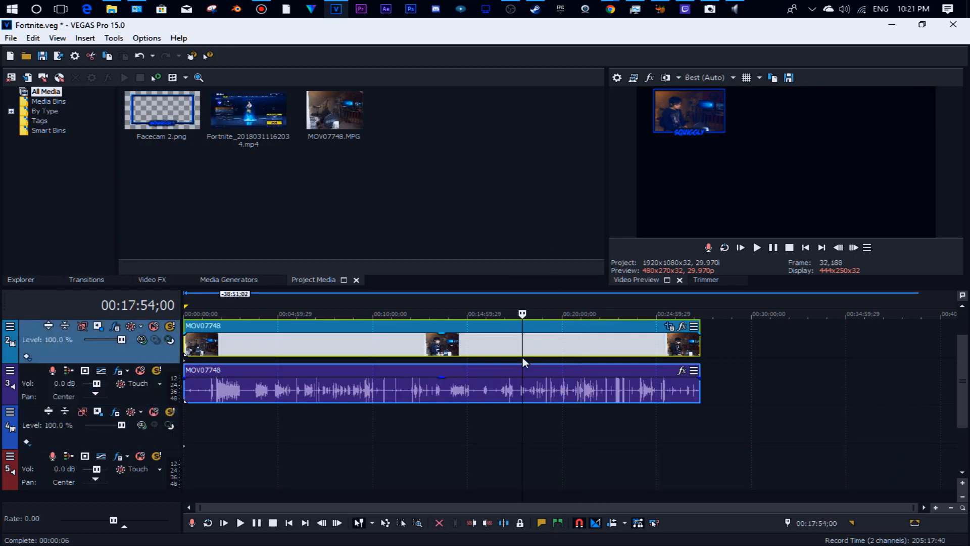
pyautogui.press('Delete')
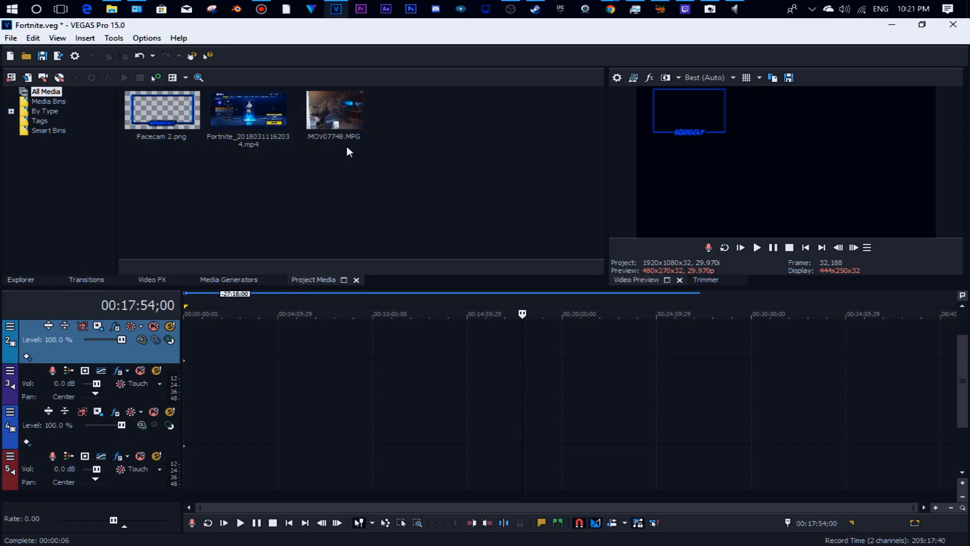
# Step: Place MOV07748.MPG at the start of track 2 and shrink the track's frame to about 1,250 × 703 with Track Motion
pyautogui.moveTo(338, 110); pyautogui.dragTo(192, 351)
pyautogui.click(591, 235)
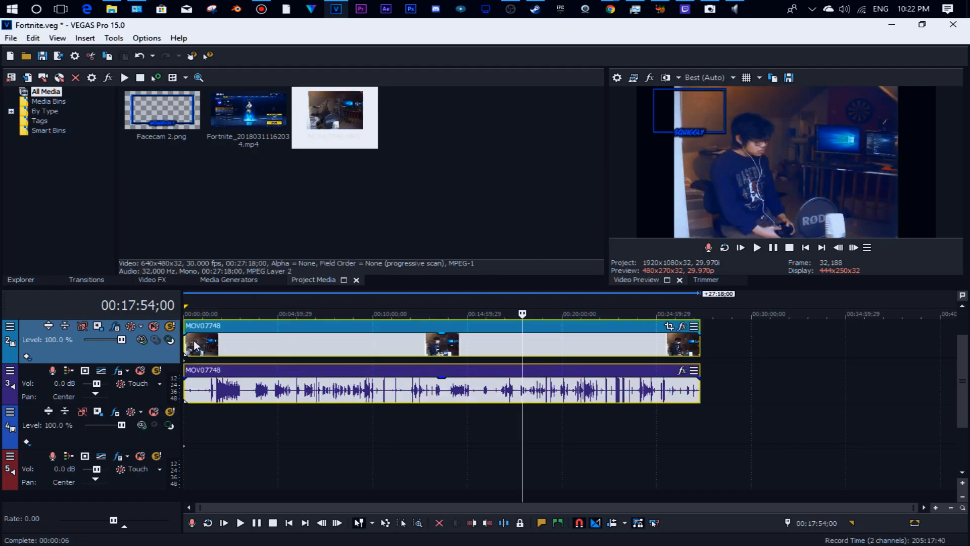
pyautogui.click(98, 326)
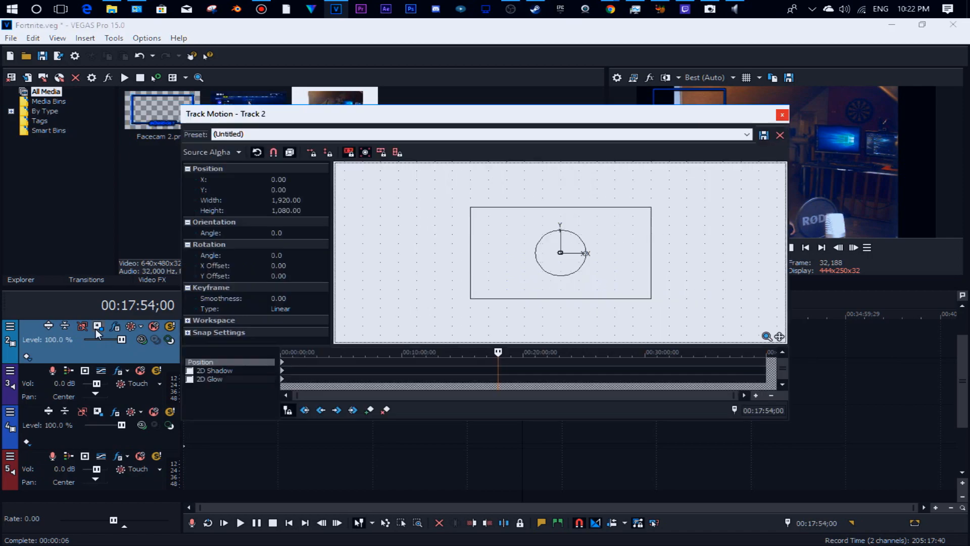
pyautogui.moveTo(651, 207); pyautogui.dragTo(620, 226)
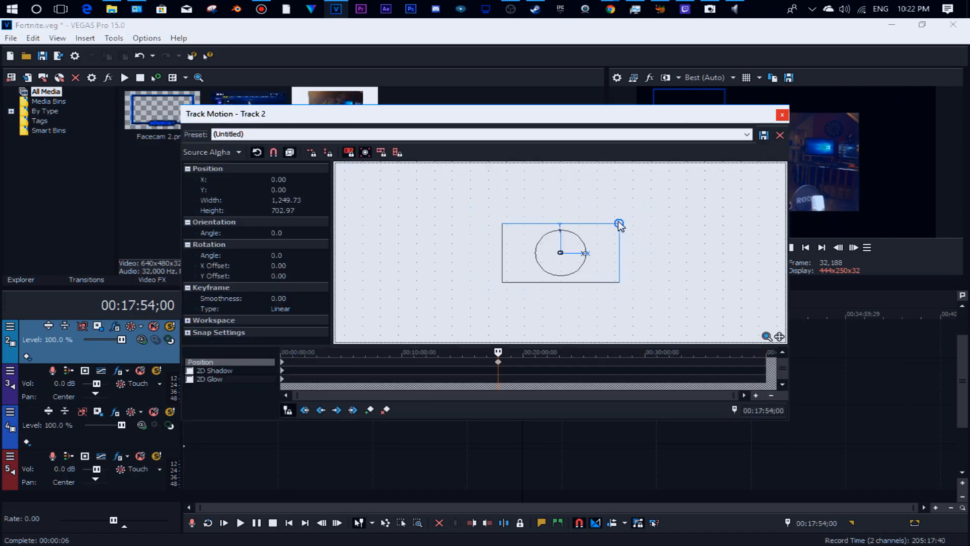
# Step: Apply the FaceCam 2 preset to track 2's motion and move the Track Motion window clear of the preview
pyautogui.click(743, 135)
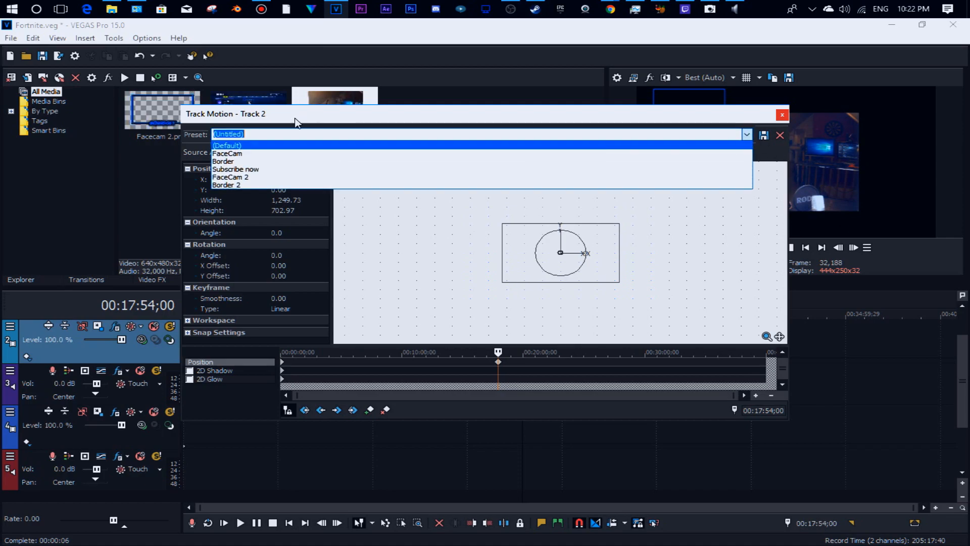
pyautogui.click(253, 178)
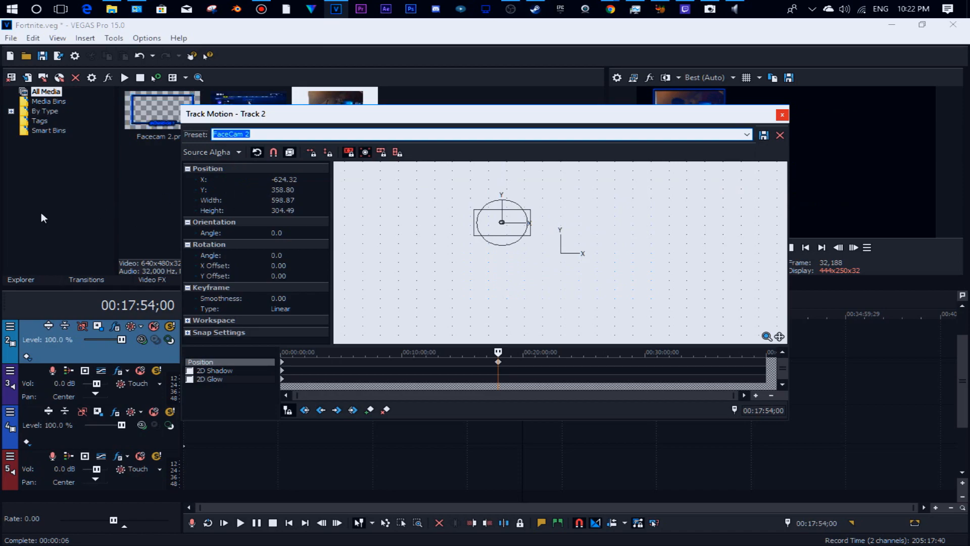
pyautogui.moveTo(643, 115); pyautogui.dragTo(452, 203)
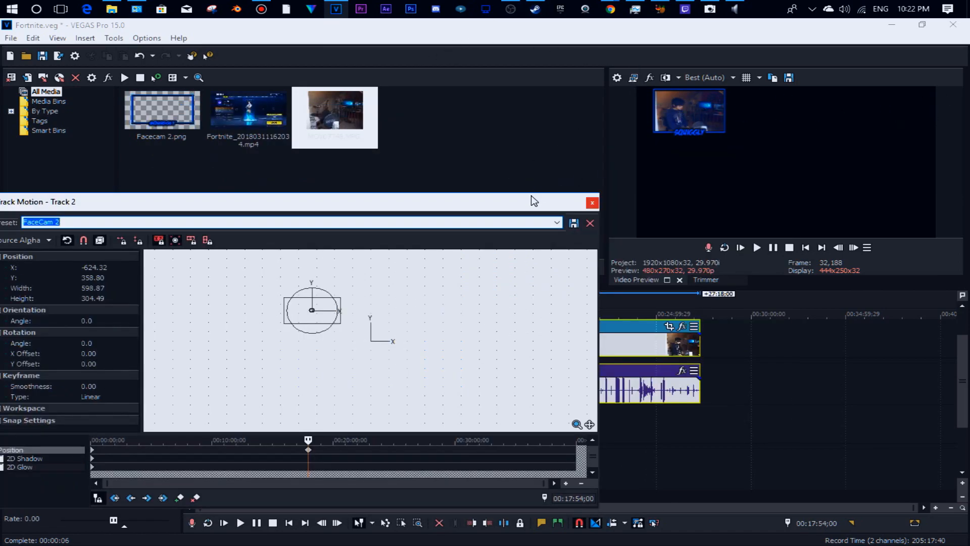
# Step: Close track 2's Track Motion and crop the MOV07748 clip to about 580 × 435 with Event Pan/Crop
pyautogui.moveTo(534, 200); pyautogui.dragTo(708, 158)
pyautogui.click(766, 160)
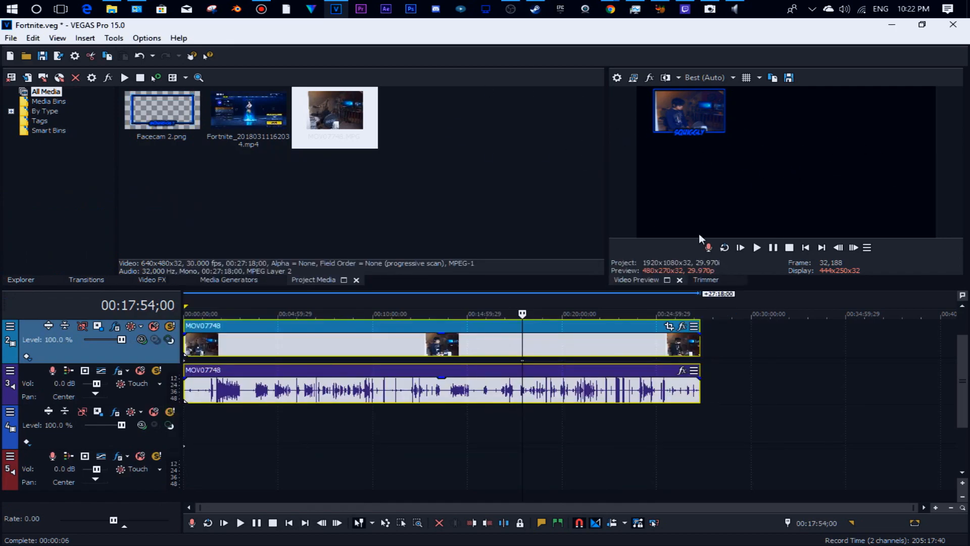
pyautogui.click(670, 326)
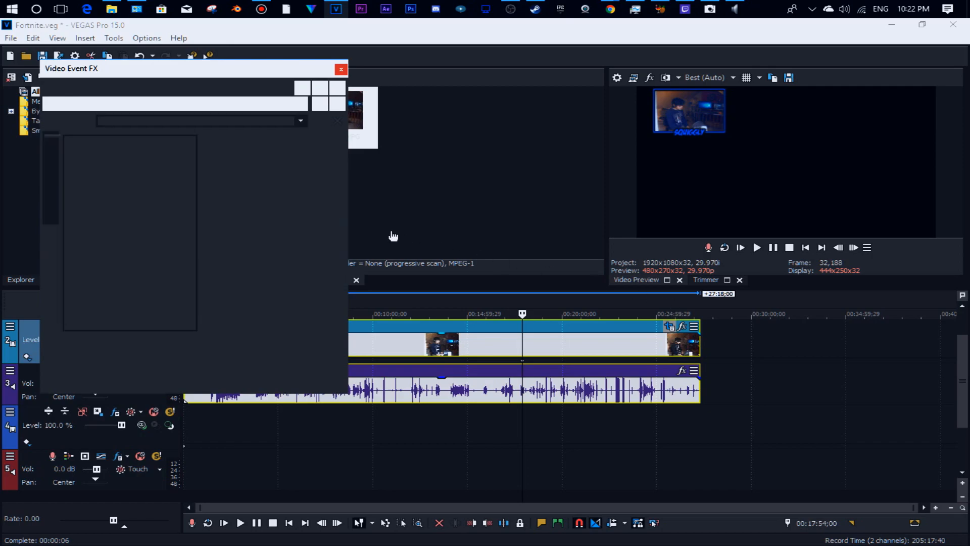
pyautogui.moveTo(338, 190); pyautogui.dragTo(333, 191)
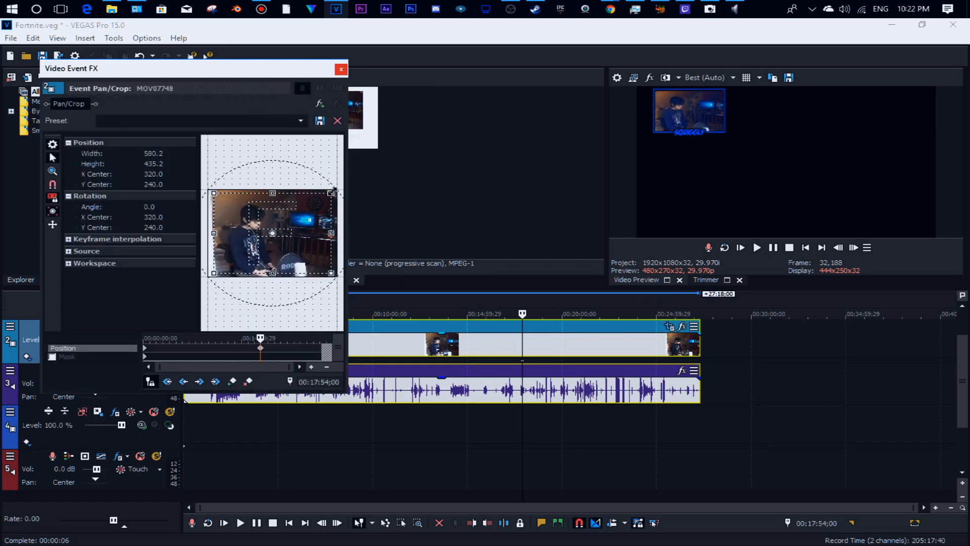
pyautogui.click(340, 71)
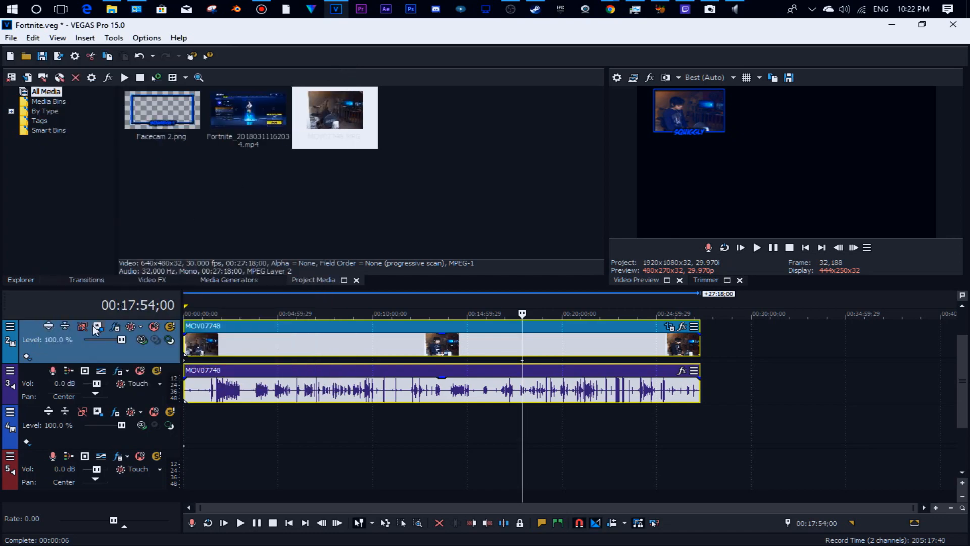
# Step: Try repositioning track 2's frame in Track Motion, reset it to the Default preset and reapply the FaceCam 2 preset
pyautogui.click(94, 327)
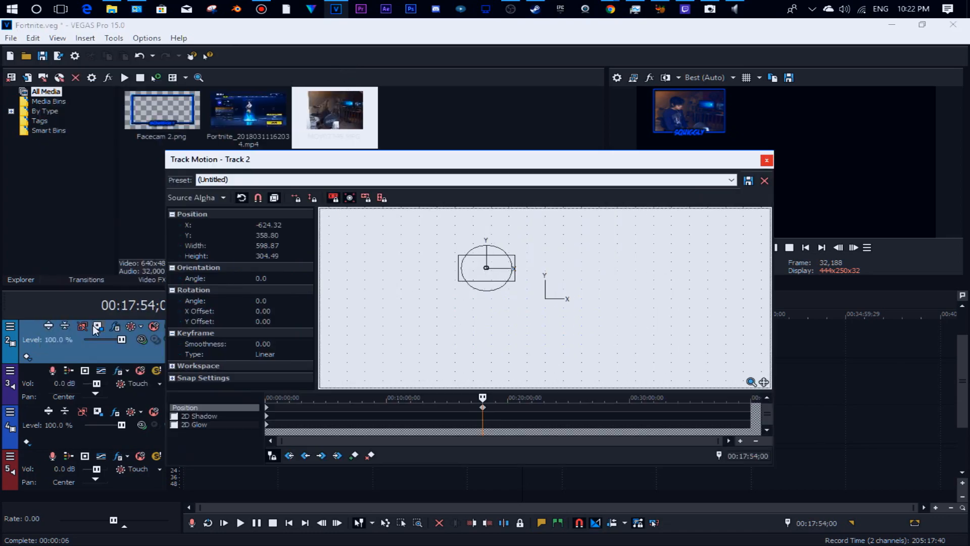
pyautogui.moveTo(635, 167); pyautogui.dragTo(481, 196)
pyautogui.moveTo(329, 303); pyautogui.dragTo(424, 283)
pyautogui.click(577, 208)
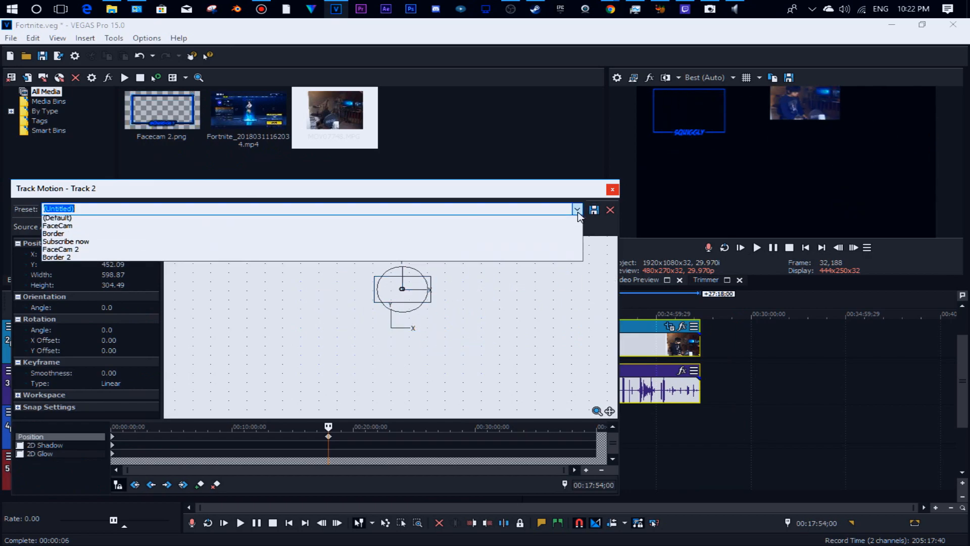
pyautogui.click(560, 221)
pyautogui.click(577, 209)
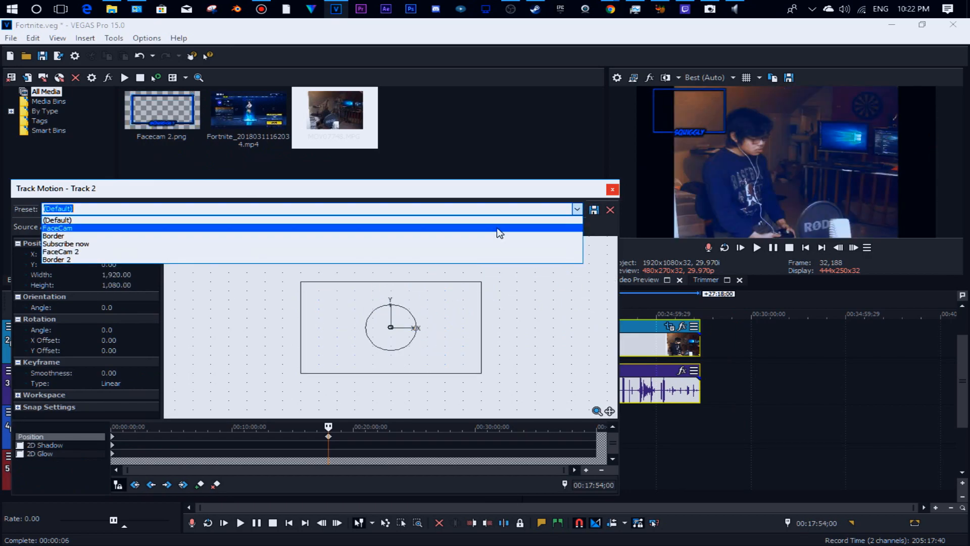
pyautogui.click(342, 253)
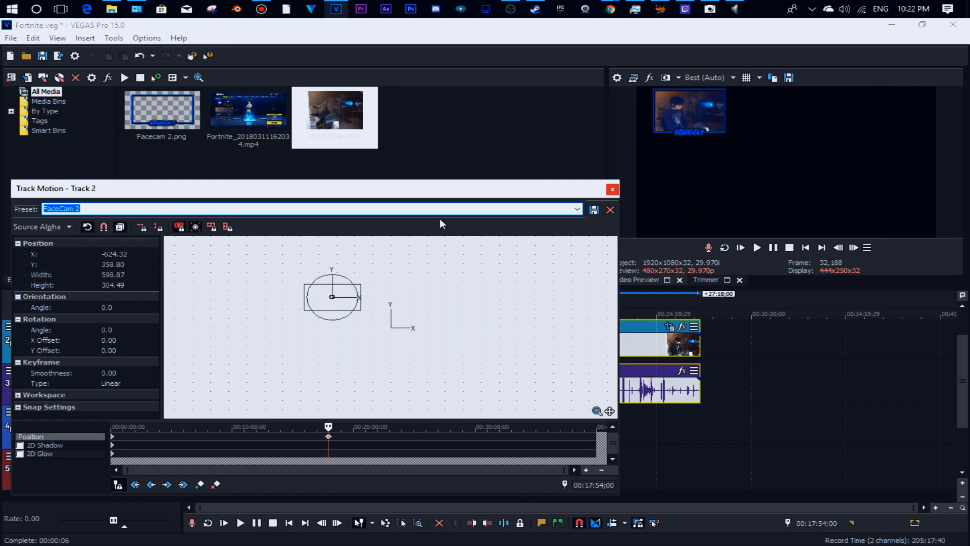
pyautogui.click(612, 190)
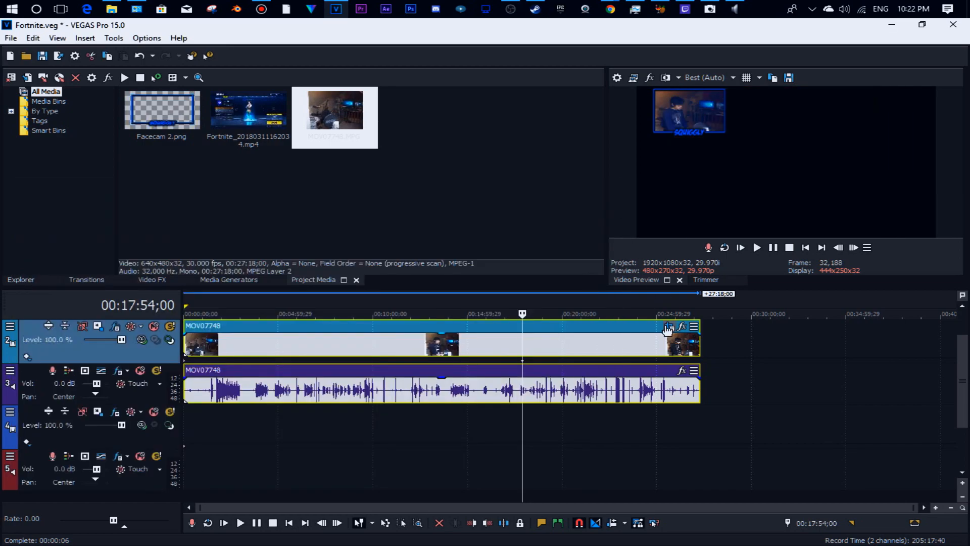
# Step: Reset the MOV07748 clip's Event Pan/Crop to the Default preset
pyautogui.click(668, 327)
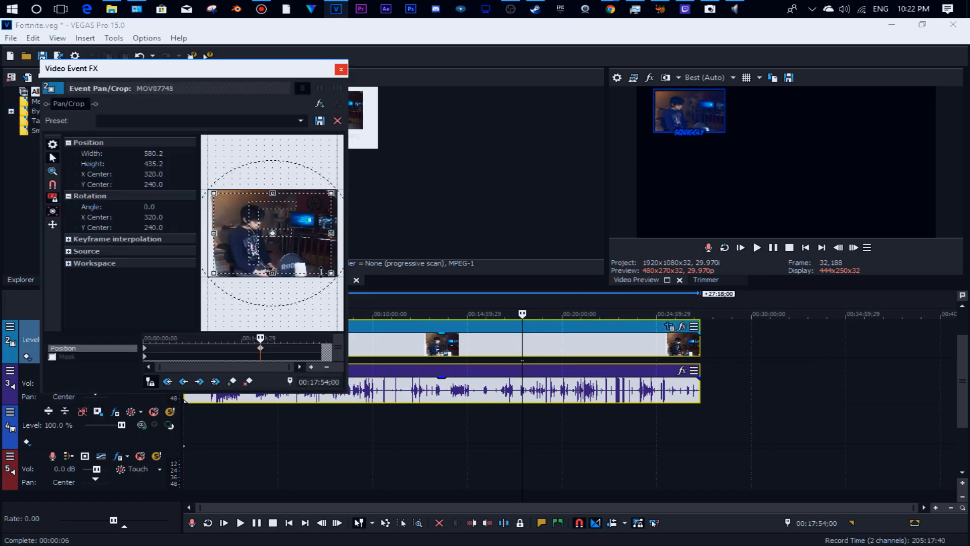
pyautogui.moveTo(293, 241); pyautogui.dragTo(275, 251)
pyautogui.click(300, 120)
pyautogui.click(289, 132)
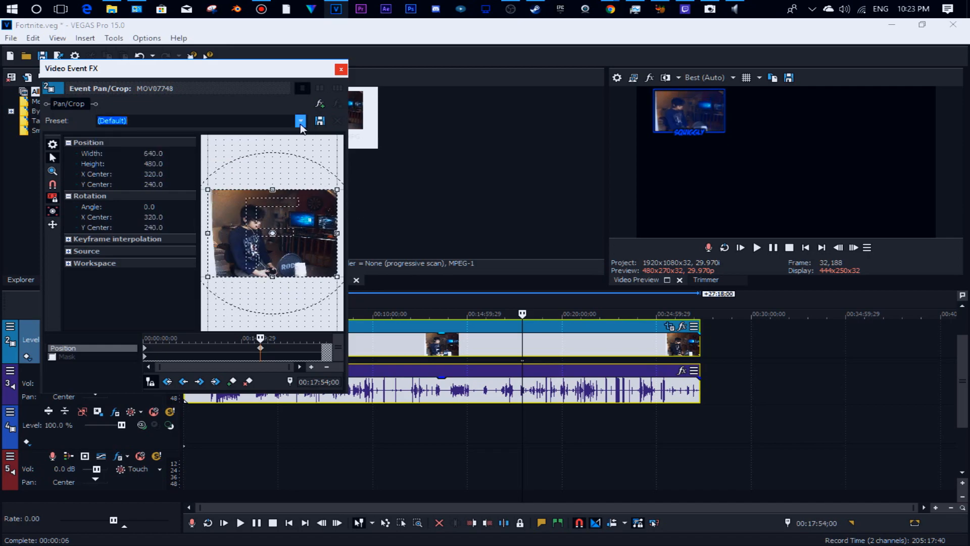
pyautogui.click(341, 69)
# Step: Reset track 2's motion to the Default preset
pyautogui.click(98, 325)
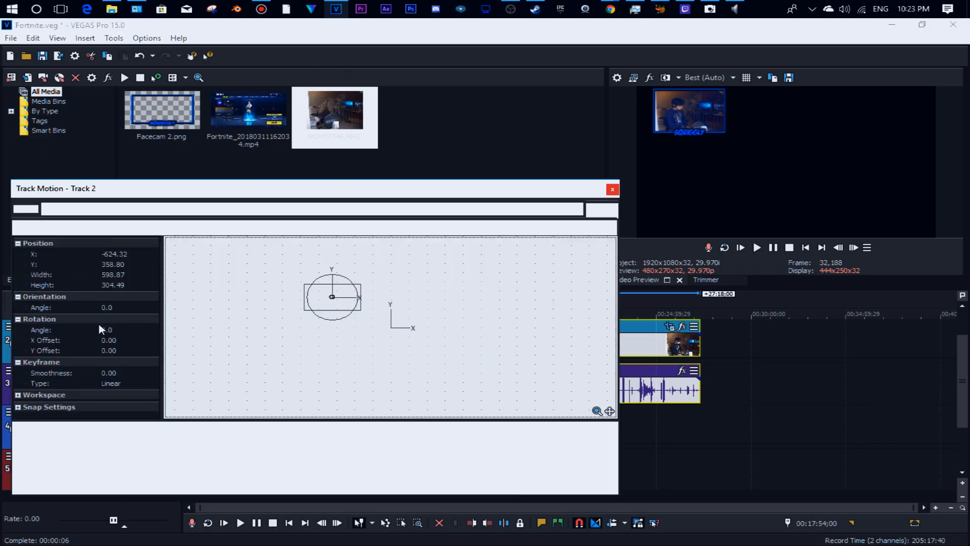
pyautogui.click(569, 210)
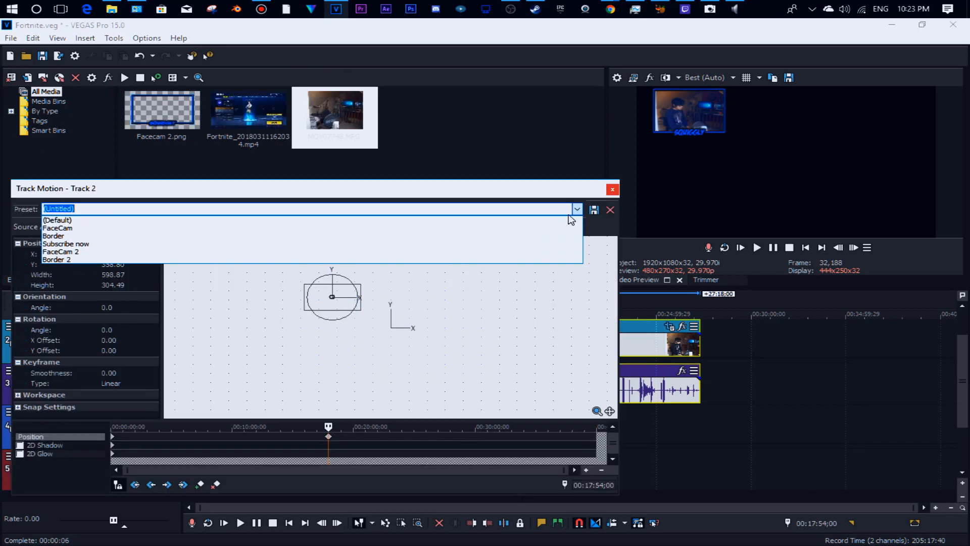
pyautogui.click(563, 219)
pyautogui.click(613, 190)
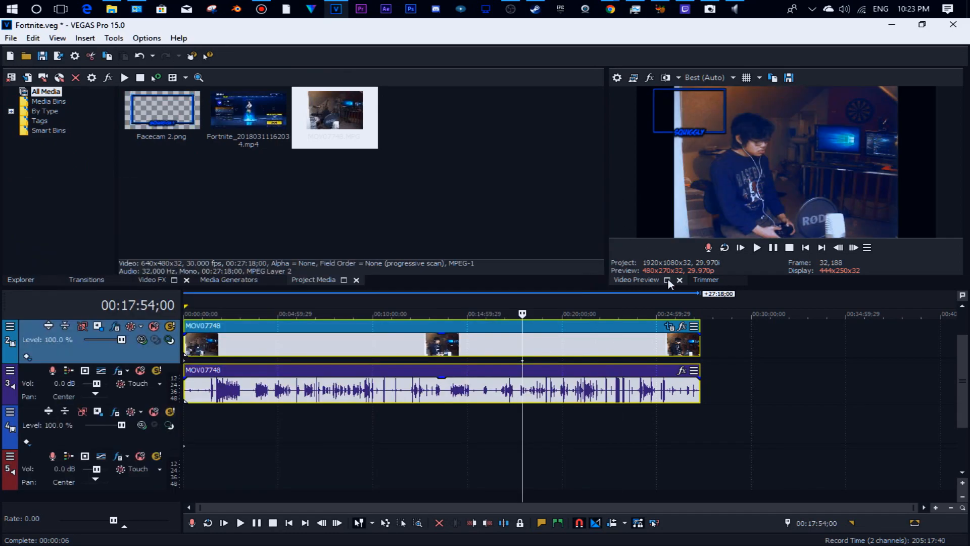
# Step: Enlarge MOV07748's Pan/Crop frame to about 2,245 × 1,684 and center it at about X 1,331, Y 815 to fit the webcam inside the border
pyautogui.click(668, 325)
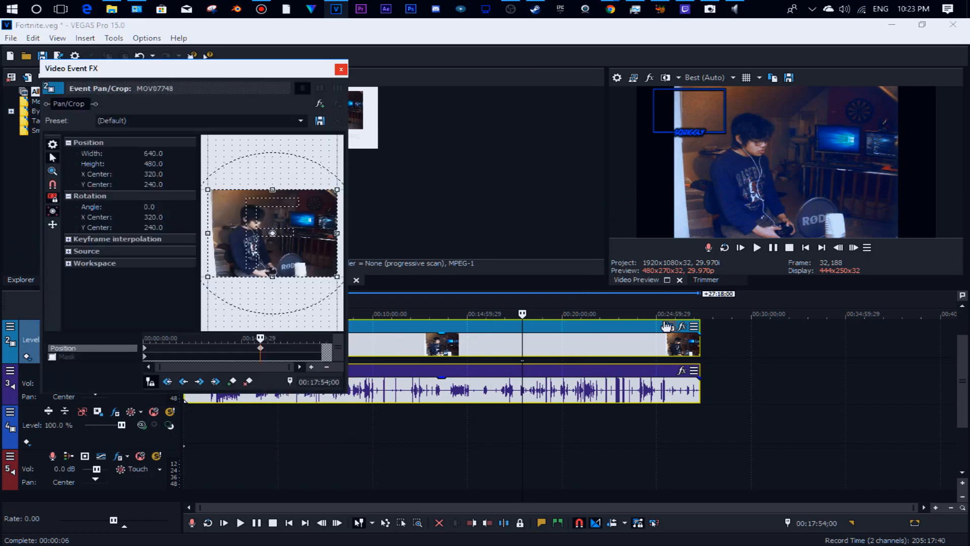
pyautogui.moveTo(207, 278); pyautogui.dragTo(211, 281)
pyautogui.moveTo(271, 240); pyautogui.dragTo(266, 238)
pyautogui.moveTo(210, 271); pyautogui.dragTo(0, 369)
pyautogui.moveTo(308, 250); pyautogui.dragTo(536, 337)
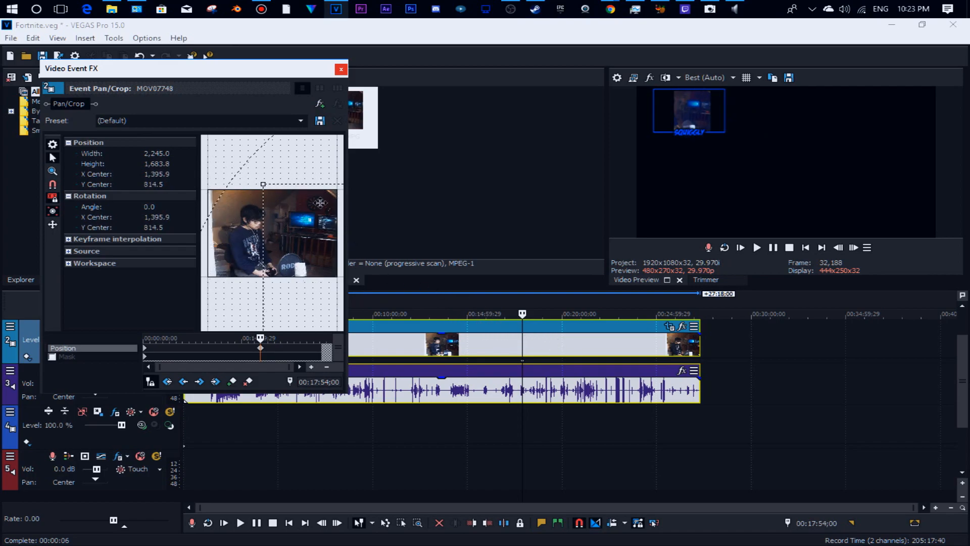
pyautogui.scroll(-2, 238, 156)
pyautogui.moveTo(305, 258)
pyautogui.mouseDown()
pyautogui.moveTo(278, 238)
pyautogui.moveTo(305, 247)
pyautogui.moveTo(301, 258)
pyautogui.mouseUp()
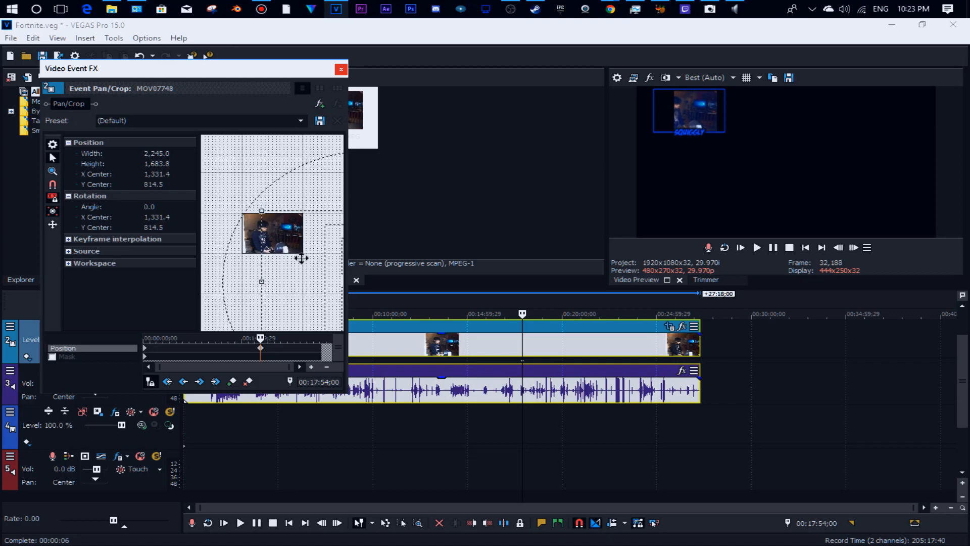
pyautogui.click(342, 70)
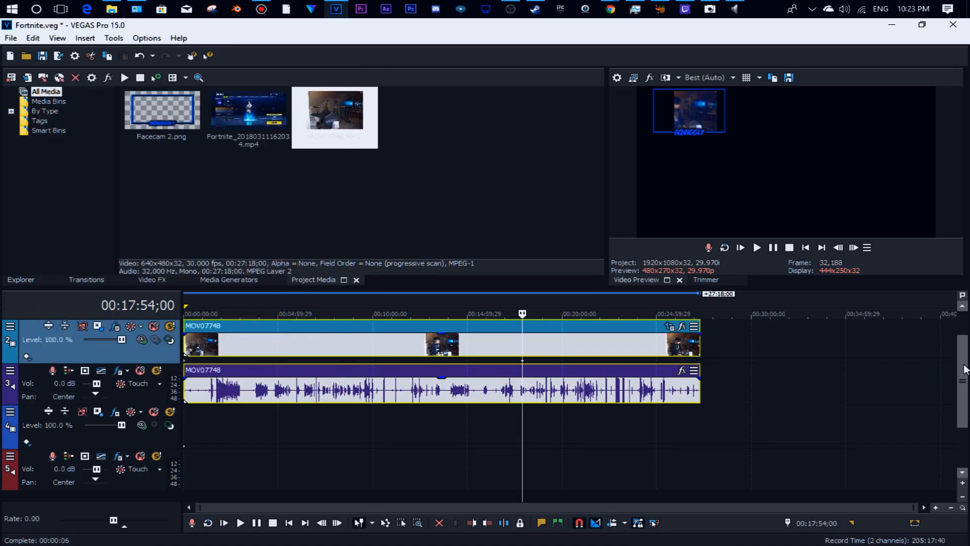
# Step: Try the FaceCam preset on the border track's motion and reset track 1 to the Default preset
pyautogui.scroll(1, 510, 349)
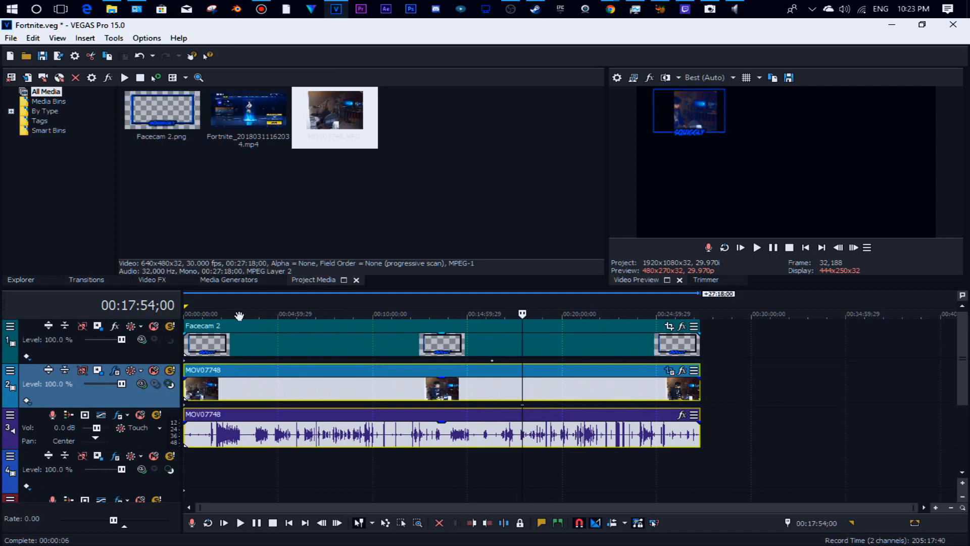
pyautogui.click(98, 326)
pyautogui.click(577, 209)
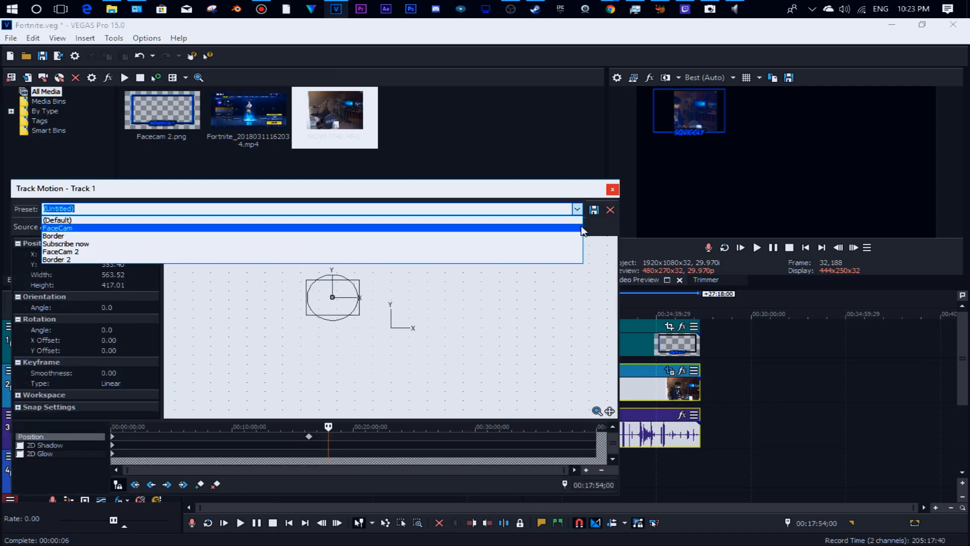
pyautogui.click(580, 227)
pyautogui.click(581, 207)
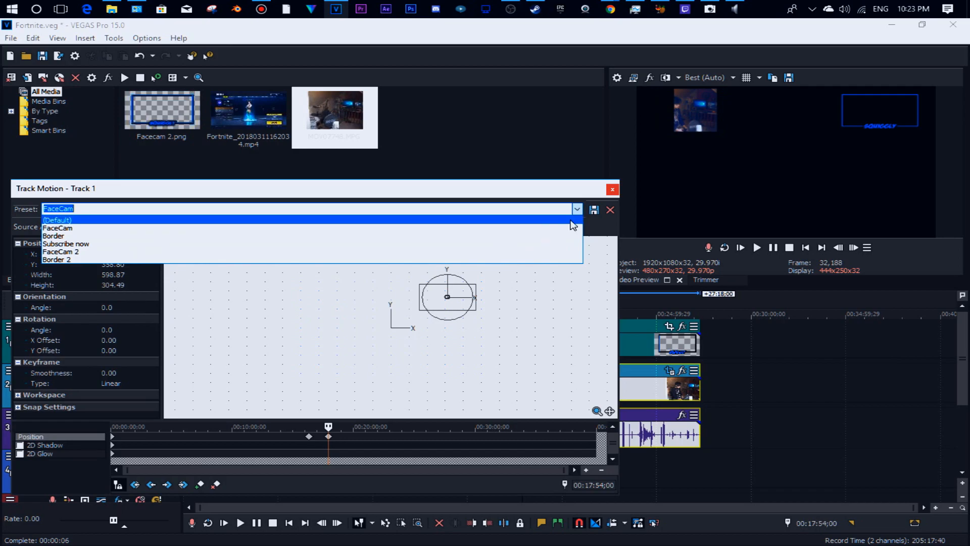
pyautogui.click(571, 221)
pyautogui.click(612, 189)
# Step: Enlarge the Facecam 2 border's Pan/Crop frame to about 3,432 × 1,931 and center it at about X 1,390, Y 1,002
pyautogui.click(670, 325)
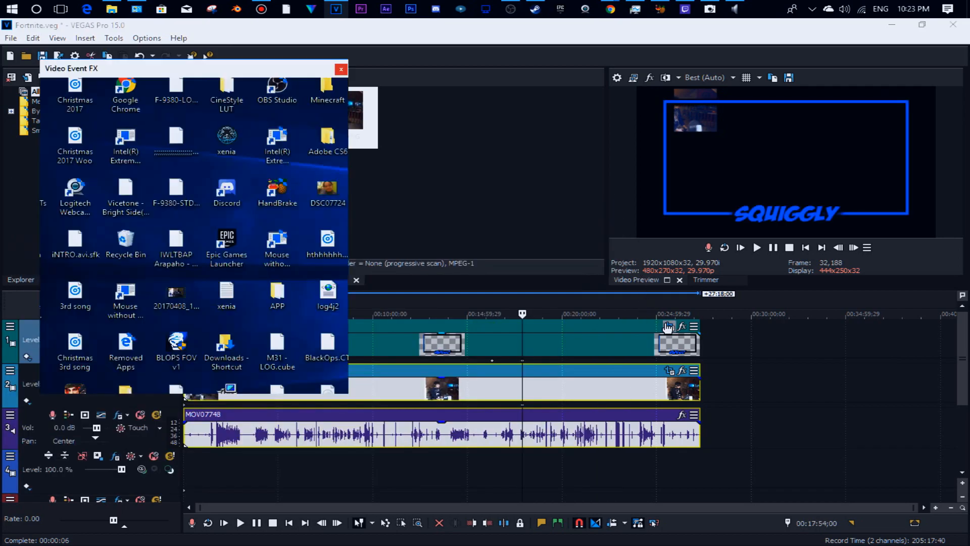
pyautogui.scroll(-2, 313, 210)
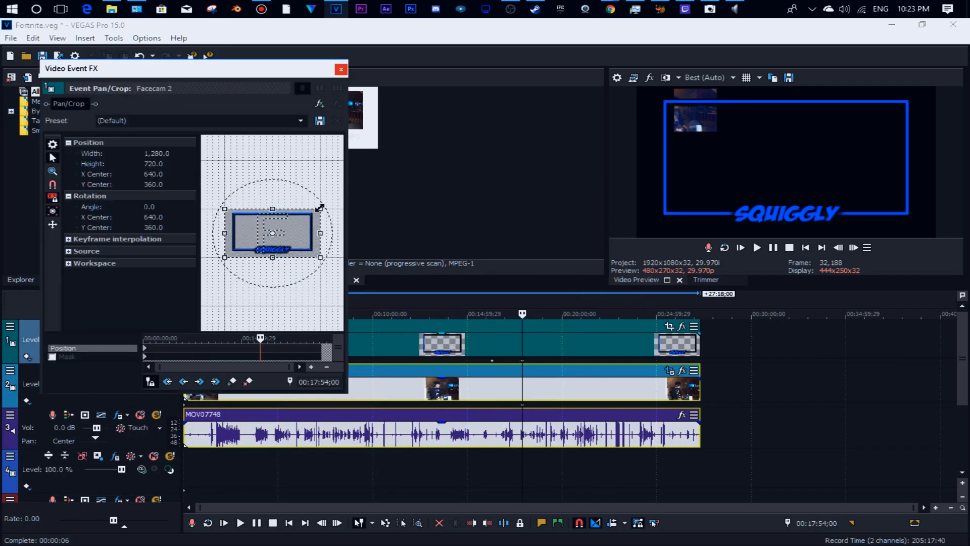
pyautogui.moveTo(320, 207); pyautogui.dragTo(443, 166)
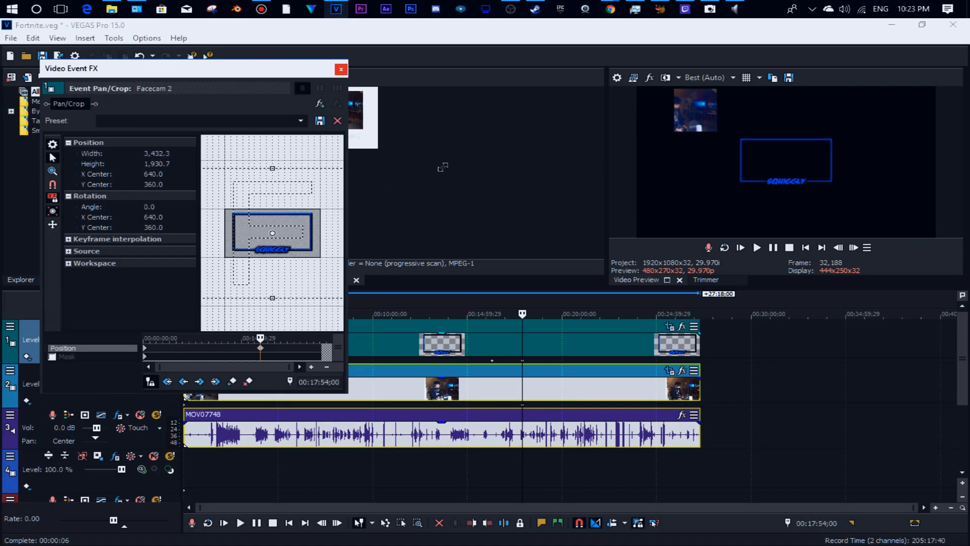
pyautogui.moveTo(325, 222); pyautogui.dragTo(373, 269)
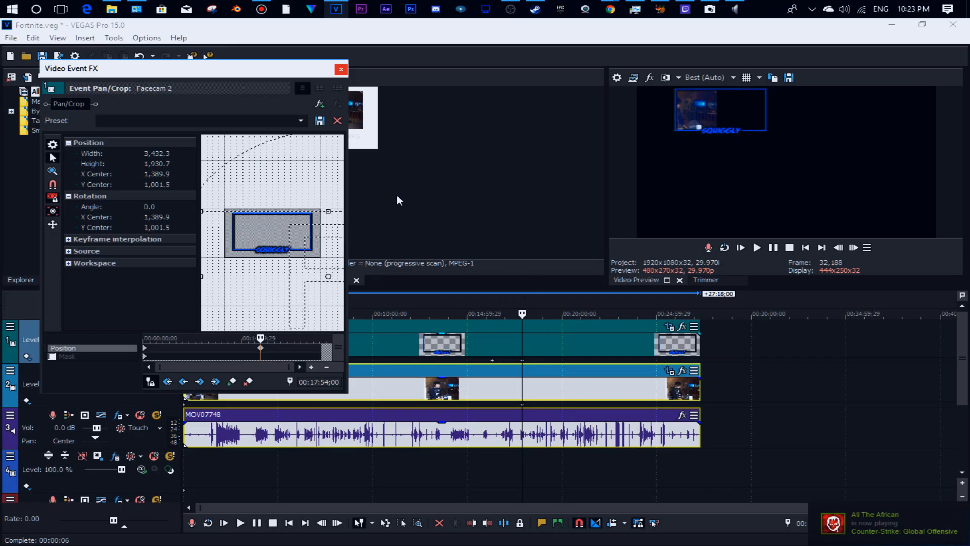
pyautogui.scroll(-4, 308, 250)
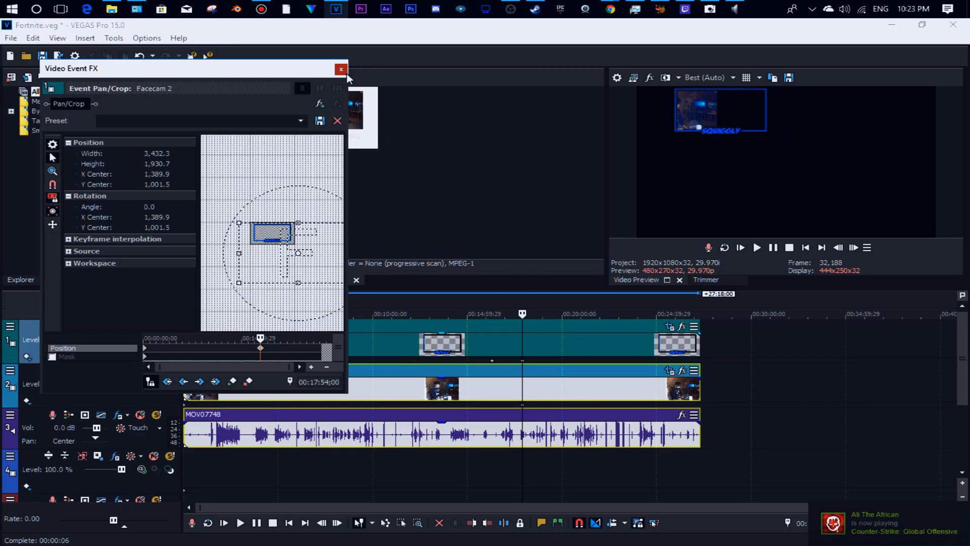
pyautogui.click(343, 70)
# Step: Shift MOV07748's Pan/Crop frame to a center of about X 1,431, Y 807
pyautogui.click(669, 371)
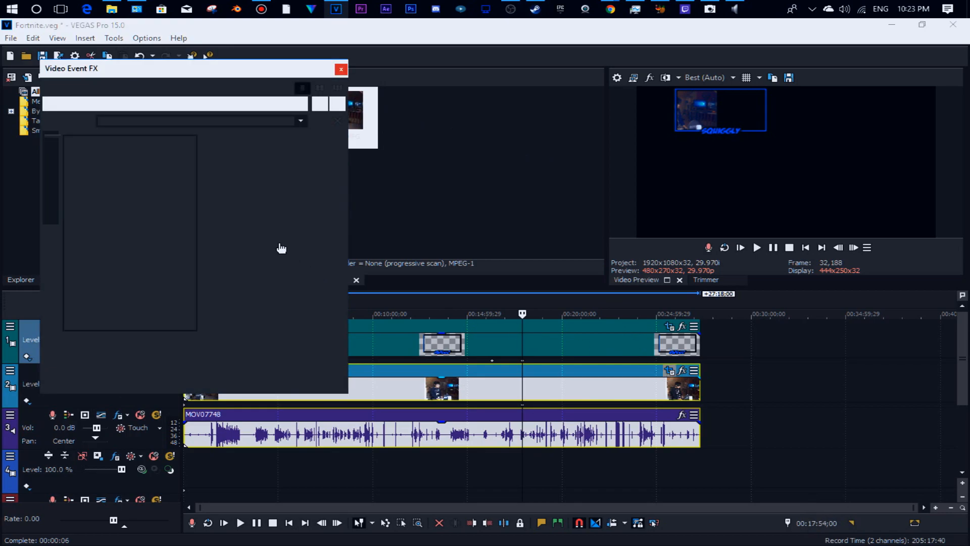
pyautogui.moveTo(252, 233); pyautogui.dragTo(295, 221)
pyautogui.scroll(-3, 273, 222)
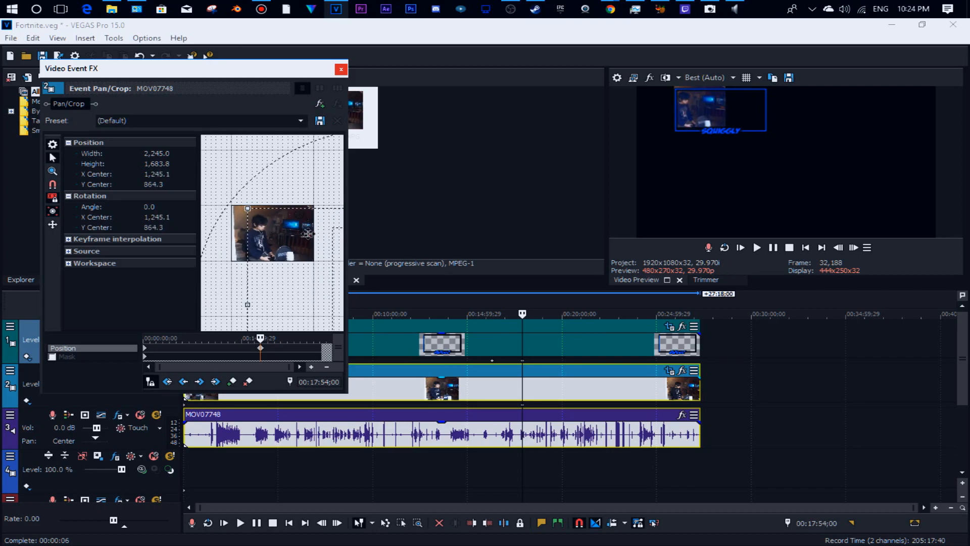
pyautogui.moveTo(303, 242)
pyautogui.mouseDown()
pyautogui.moveTo(249, 210)
pyautogui.moveTo(321, 242)
pyautogui.mouseUp()
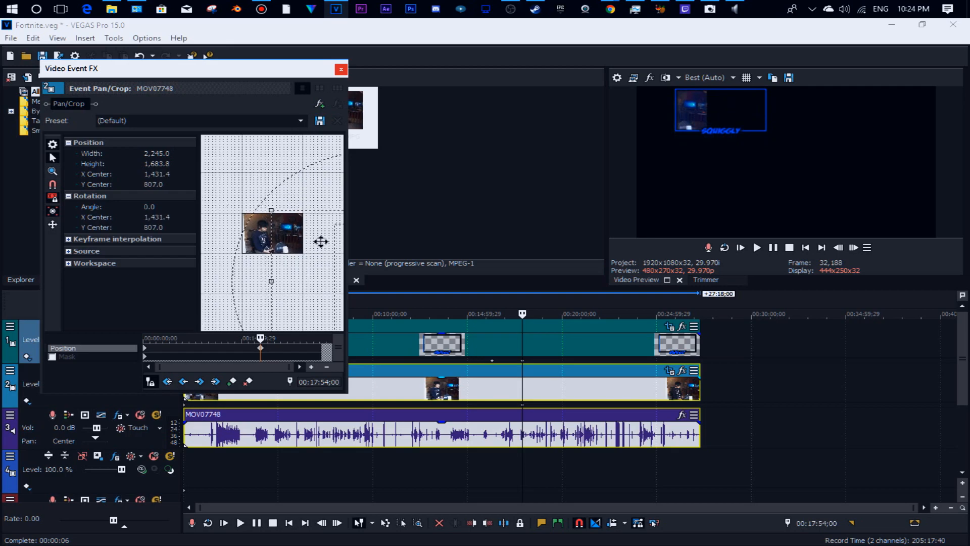
pyautogui.click(341, 69)
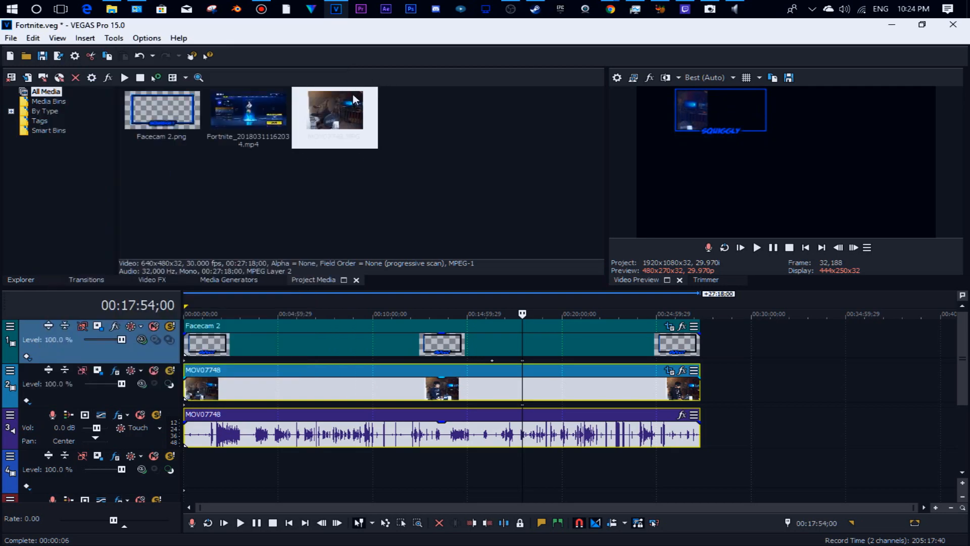
# Step: Apply the Border 2 preset to track 1's motion and close Track Motion
pyautogui.click(98, 326)
pyautogui.click(577, 210)
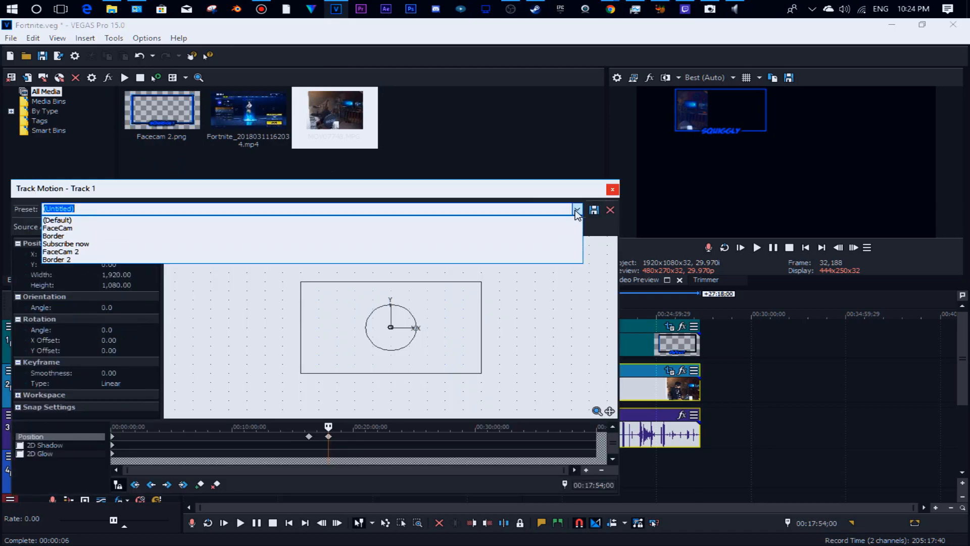
pyautogui.click(445, 259)
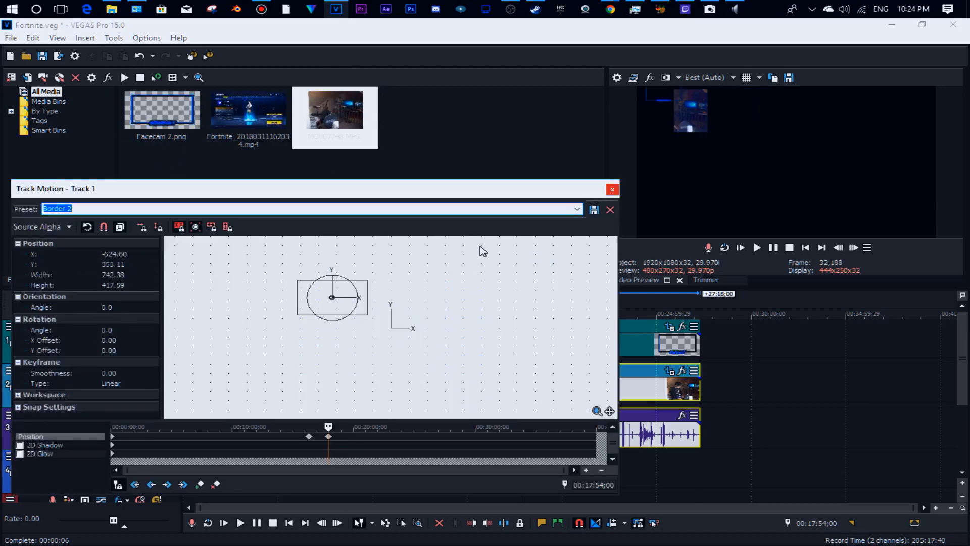
pyautogui.click(578, 209)
pyautogui.click(515, 259)
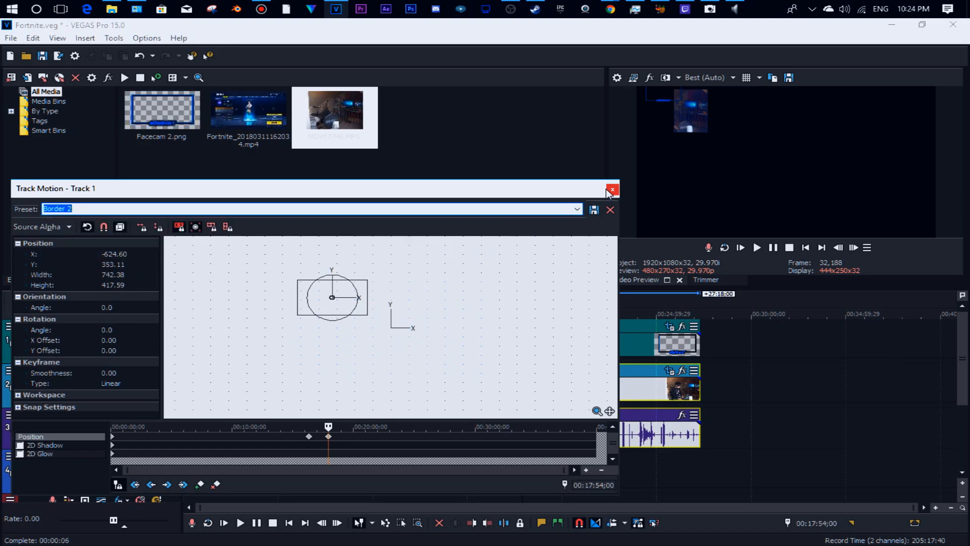
pyautogui.click(574, 210)
pyautogui.click(511, 262)
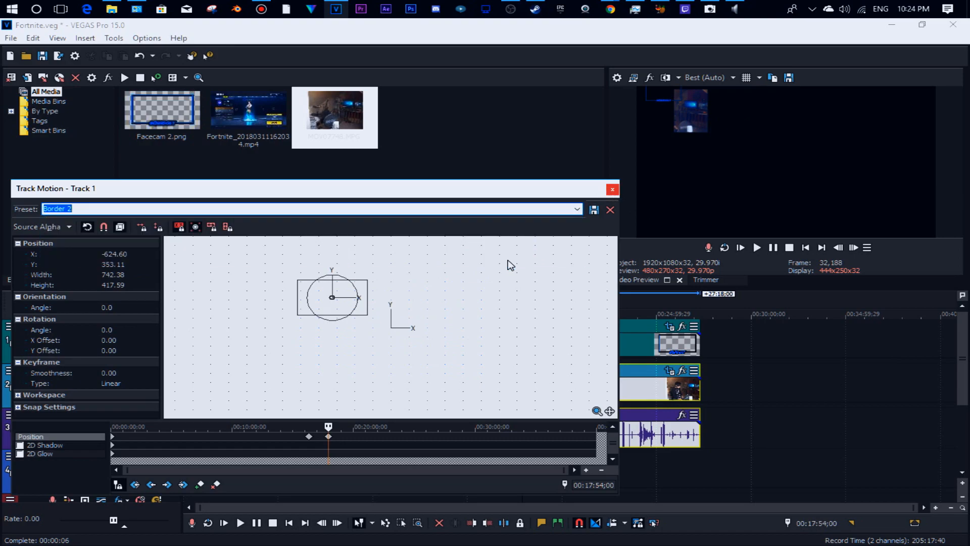
pyautogui.click(612, 191)
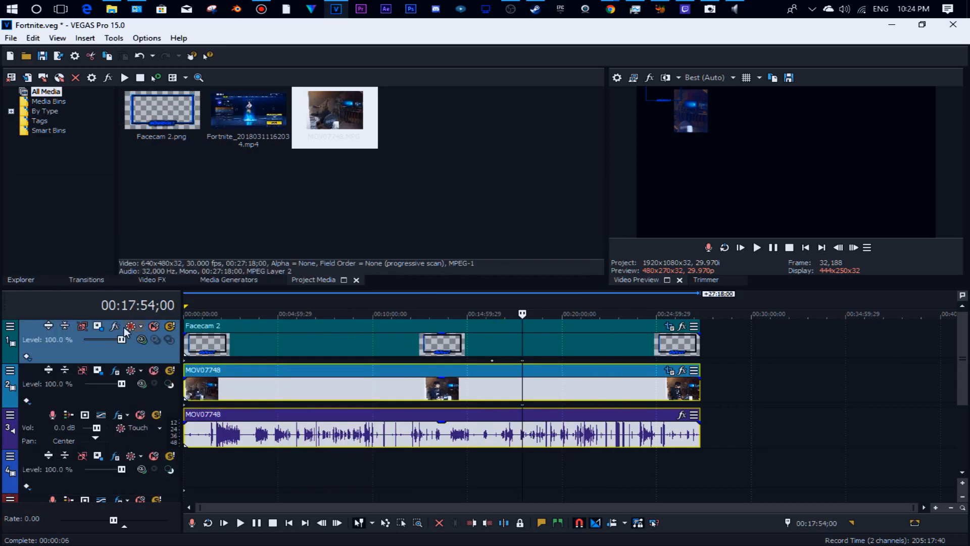
# Step: Try the FaceCam 2 preset on track 1's motion, restore the Border 2 preset and close Track Motion
pyautogui.click(99, 327)
pyautogui.click(538, 208)
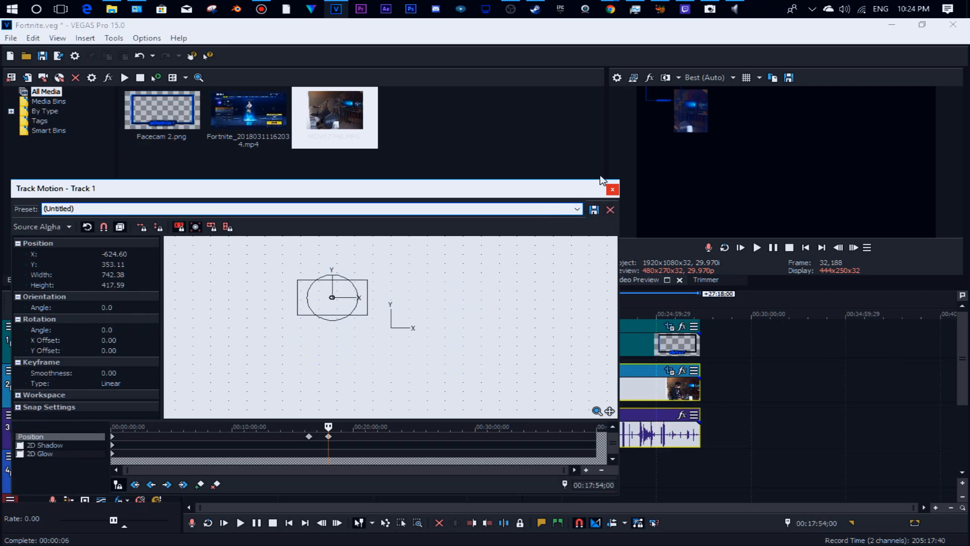
pyautogui.click(577, 208)
pyautogui.click(209, 258)
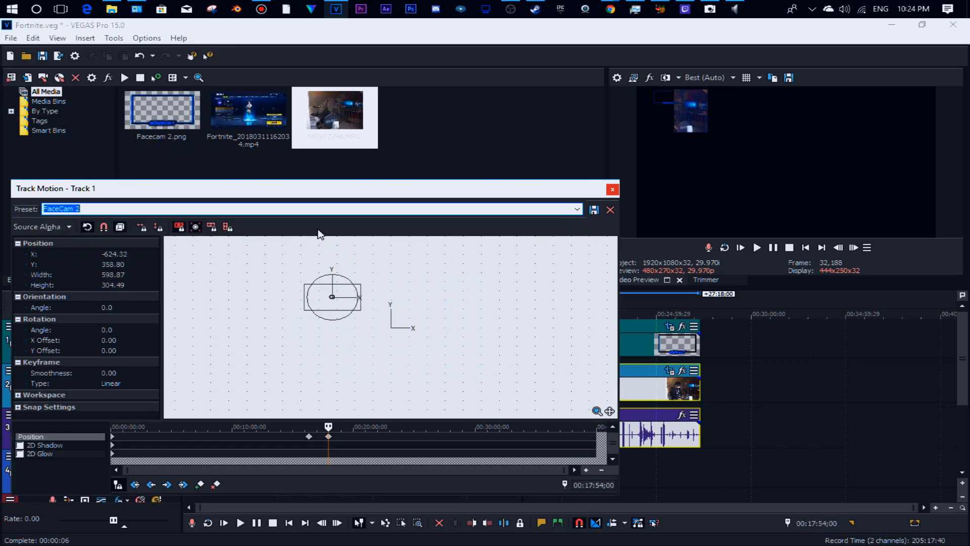
pyautogui.click(578, 208)
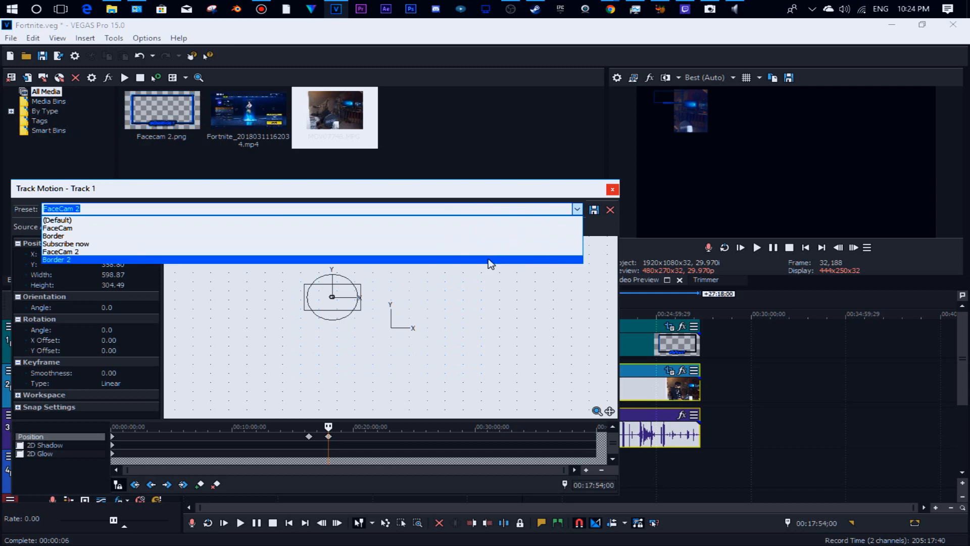
pyautogui.click(497, 259)
pyautogui.click(612, 188)
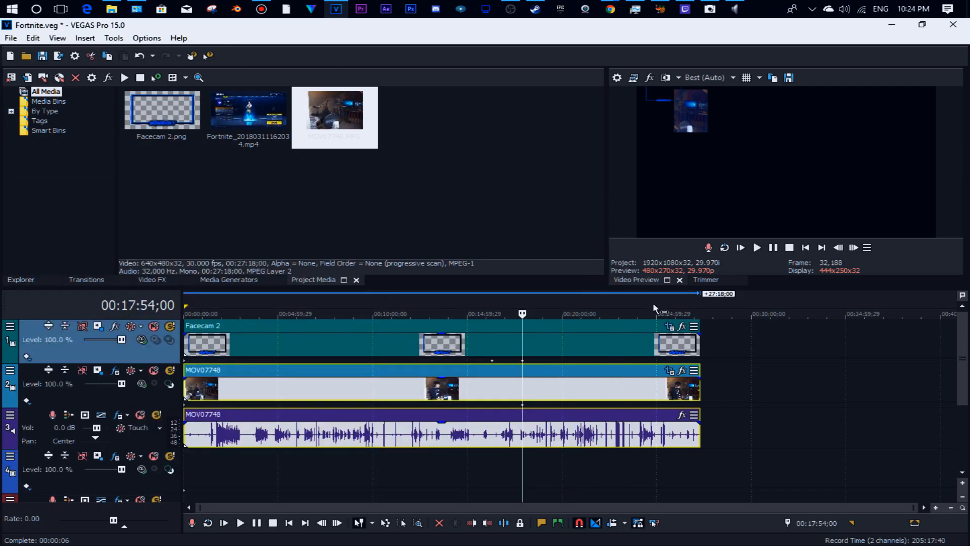
# Step: Reset the Facecam 2 border's Pan/Crop to the Default preset and close Video Event FX
pyautogui.click(682, 326)
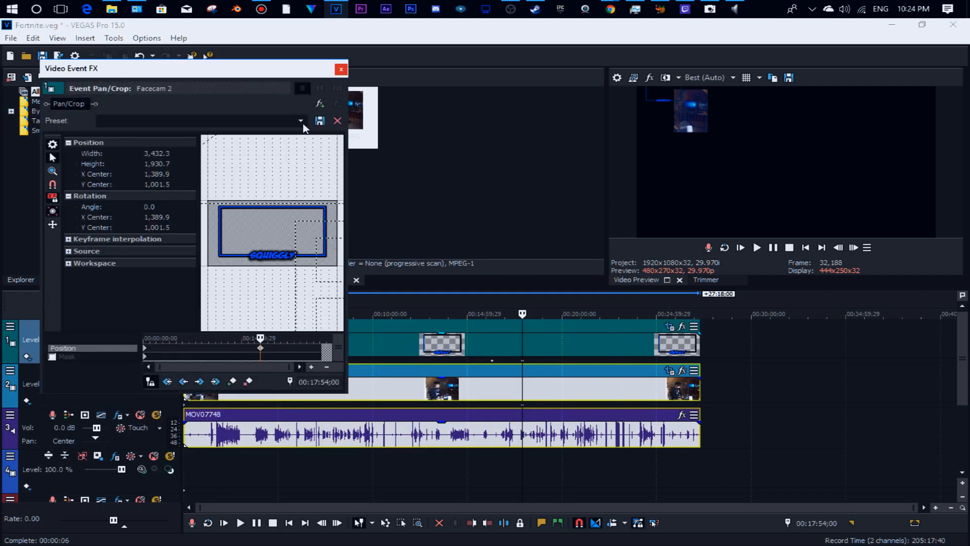
pyautogui.click(300, 121)
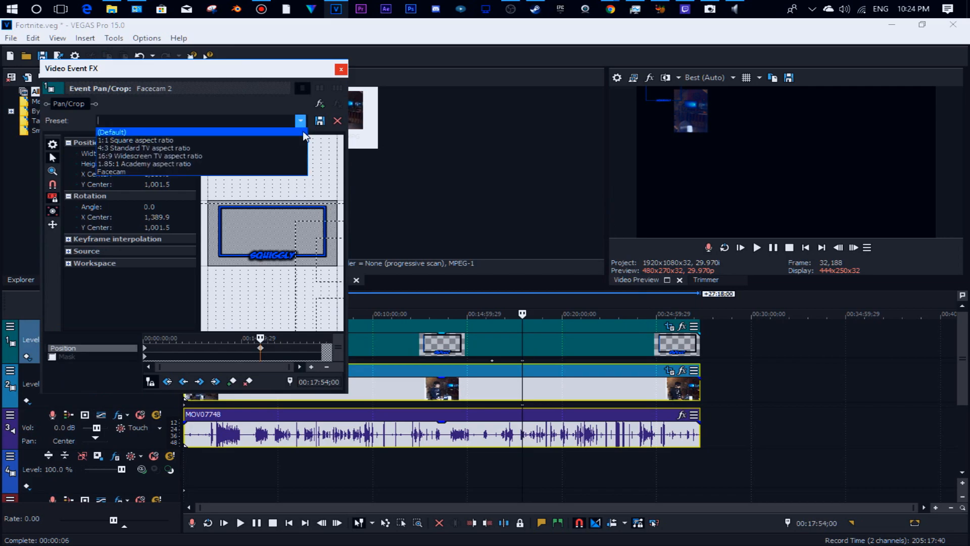
pyautogui.click(303, 132)
pyautogui.click(341, 70)
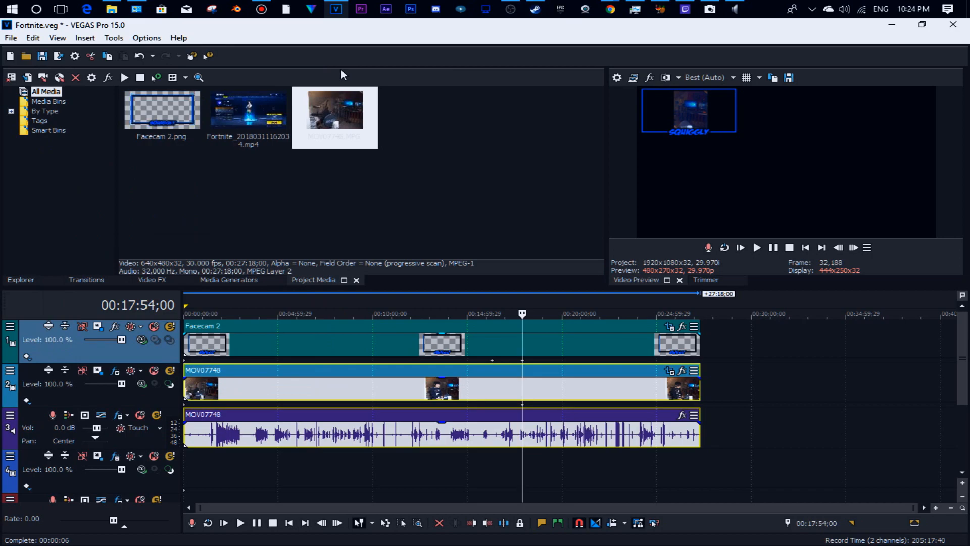
# Step: Apply the FaceCam 2 preset to track 2's motion and close Track Motion
pyautogui.click(96, 376)
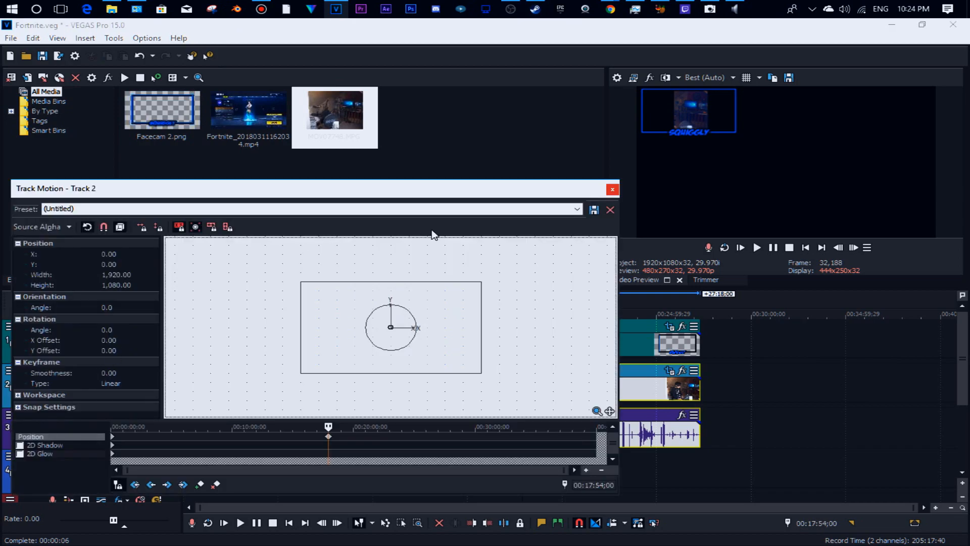
pyautogui.click(577, 209)
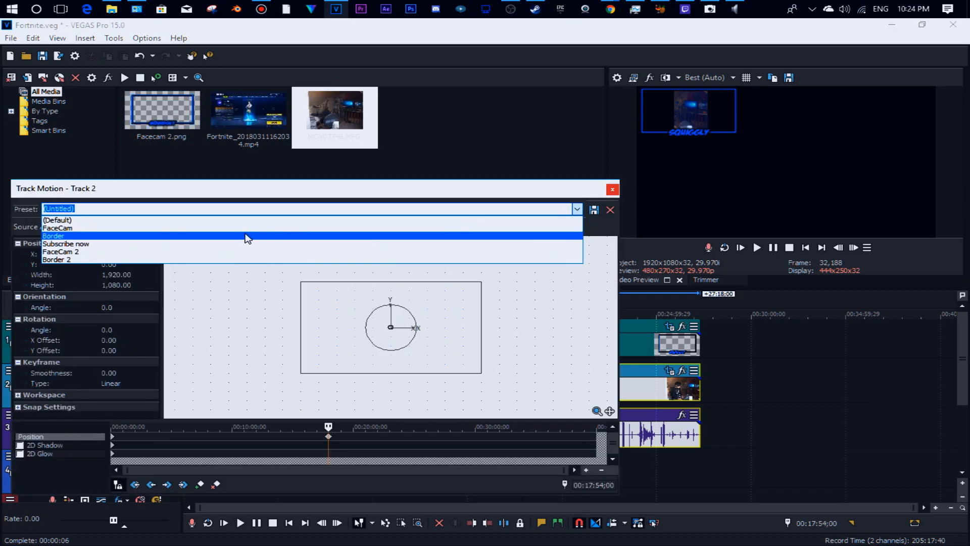
pyautogui.click(94, 253)
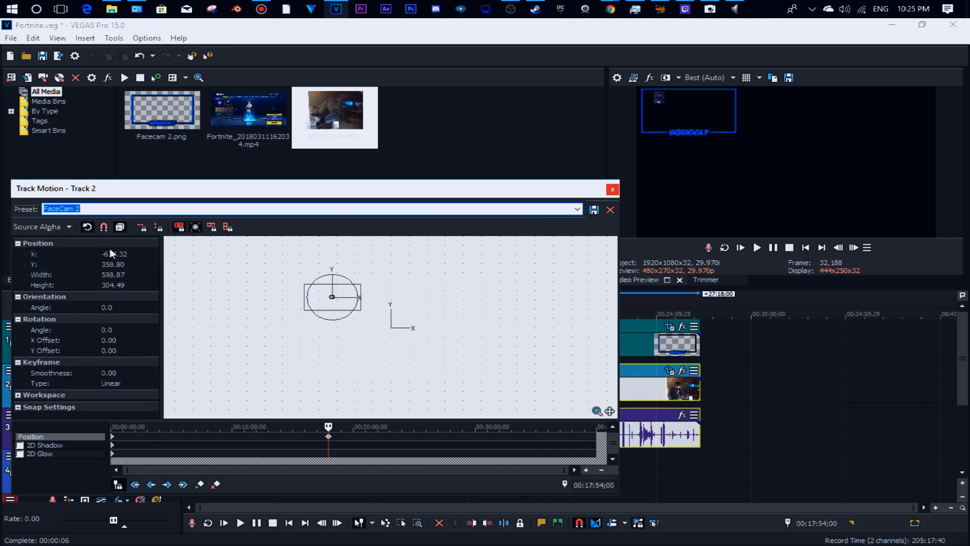
pyautogui.click(613, 189)
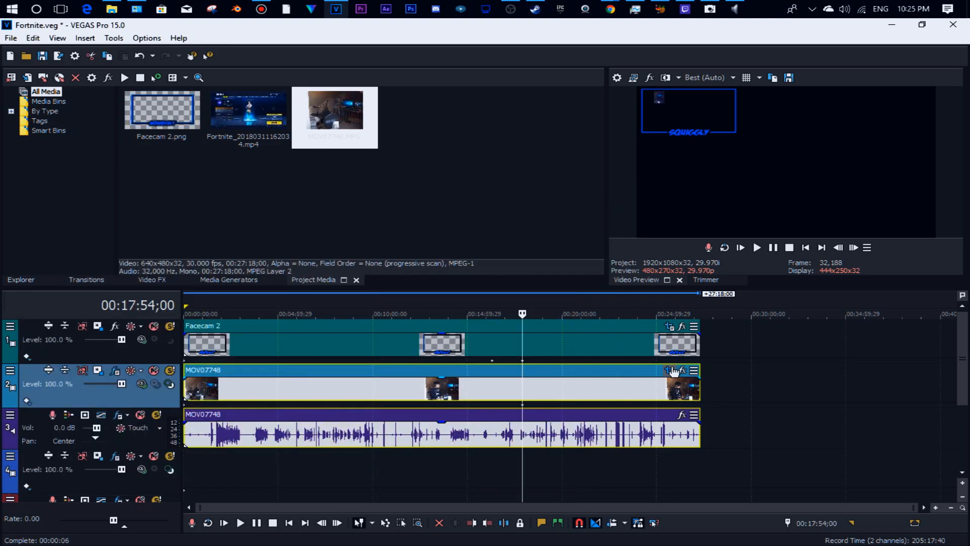
# Step: Reset MOV07748's Pan/Crop to the Default preset and close Video Event FX
pyautogui.click(674, 371)
pyautogui.click(301, 121)
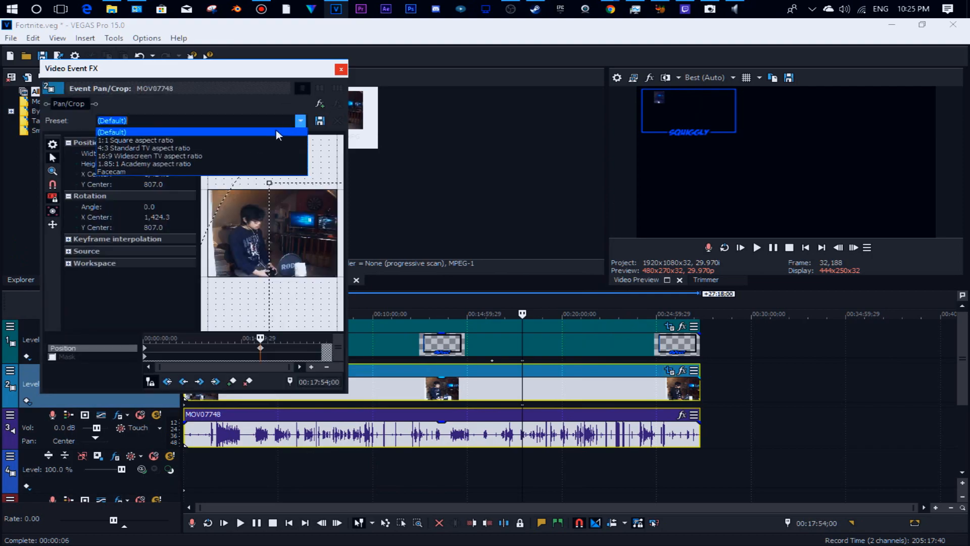
pyautogui.click(277, 131)
pyautogui.click(341, 69)
pyautogui.click(98, 326)
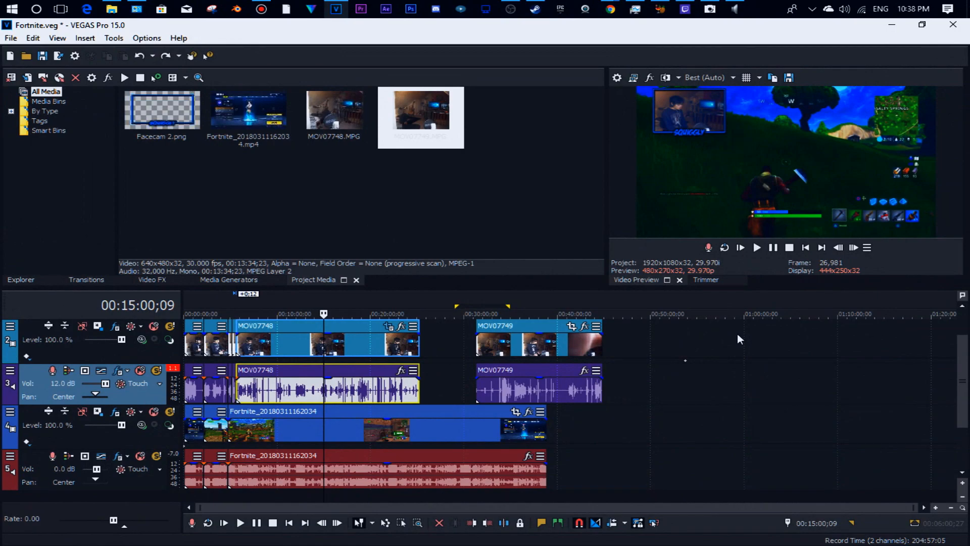
# Step: Move the MOV07749 clip with its audio about 6:05 earlier, directly against the end of the last MOV07748 clip
pyautogui.moveTo(547, 369); pyautogui.dragTo(493, 351)
pyautogui.scroll(10, 575, 396)
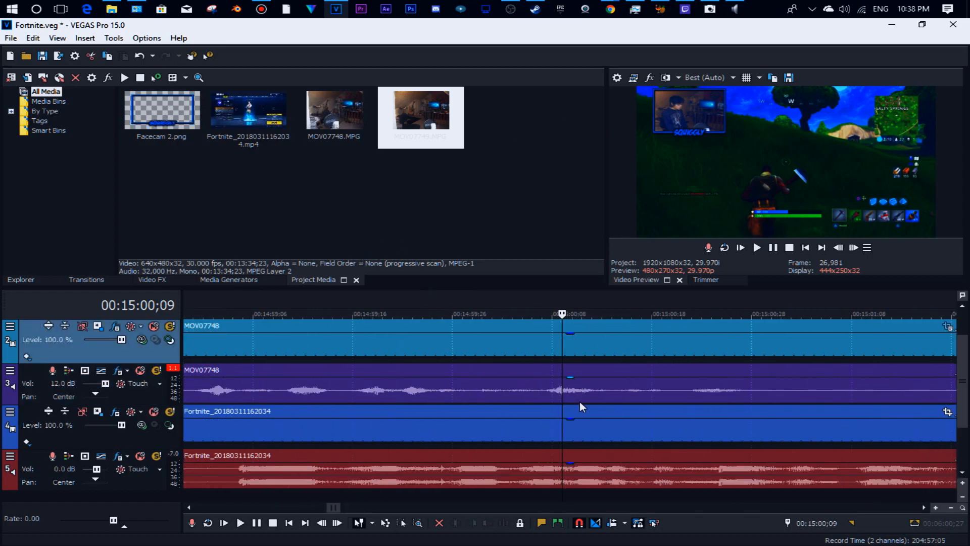
pyautogui.scroll(-10, 681, 423)
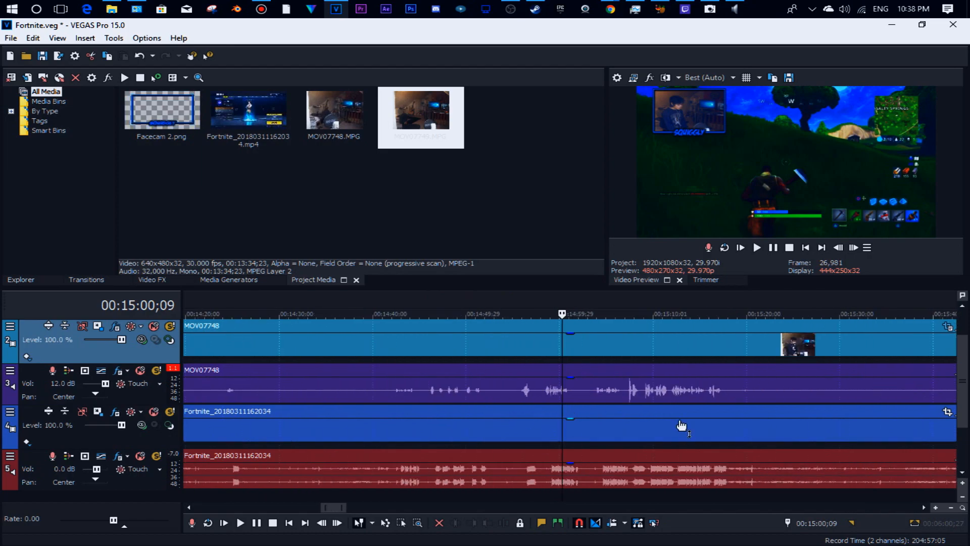
pyautogui.scroll(-10, 687, 397)
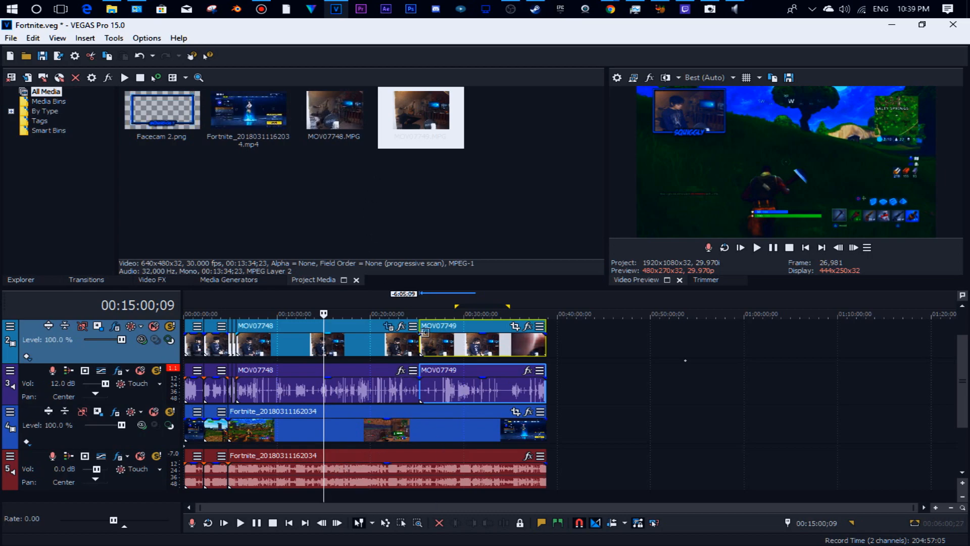
# Step: Open a gap after the first two sections by moving the third Fortnite clip about 4:13 later and the remaining MOV07748 clips about 3:20 later
pyautogui.scroll(1, 555, 374)
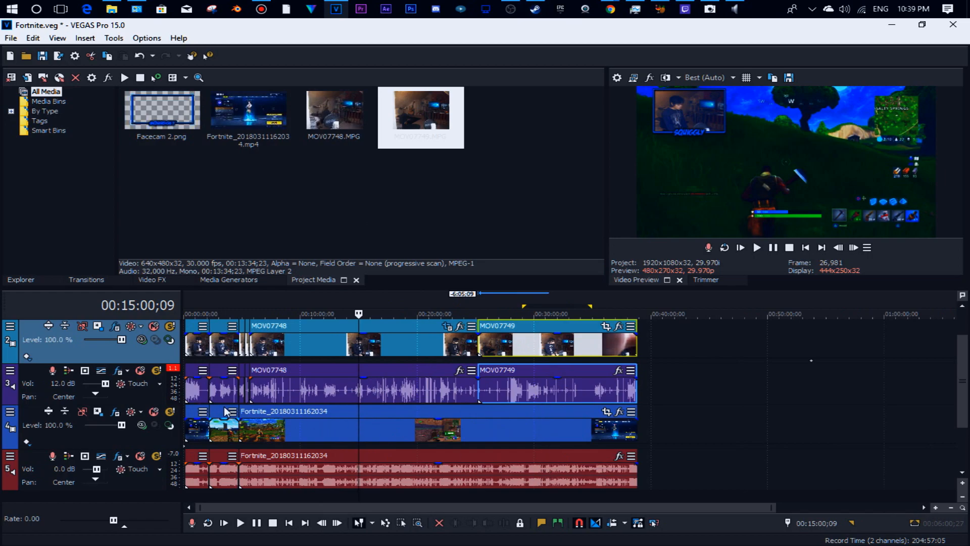
pyautogui.scroll(2, 224, 412)
pyautogui.moveTo(296, 510); pyautogui.dragTo(213, 506)
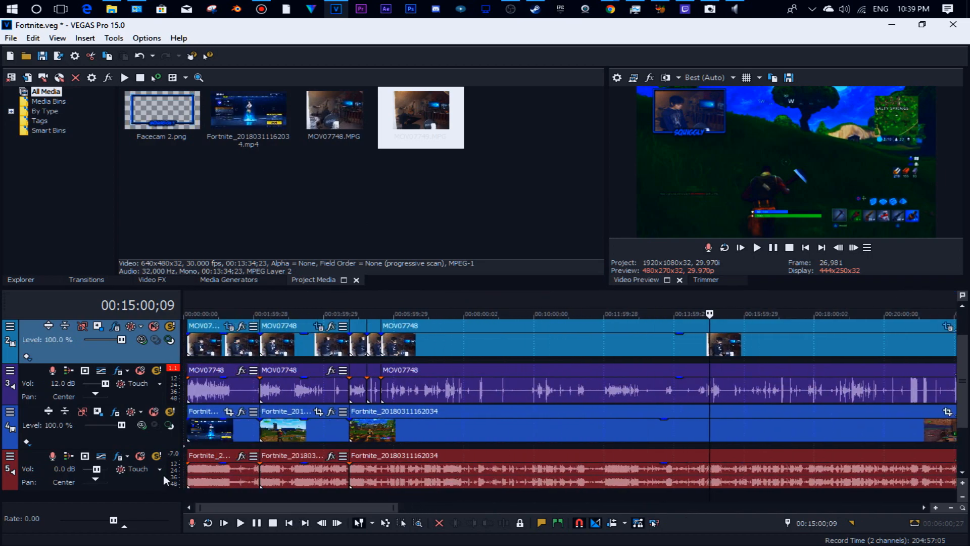
pyautogui.moveTo(394, 428); pyautogui.dragTo(543, 445)
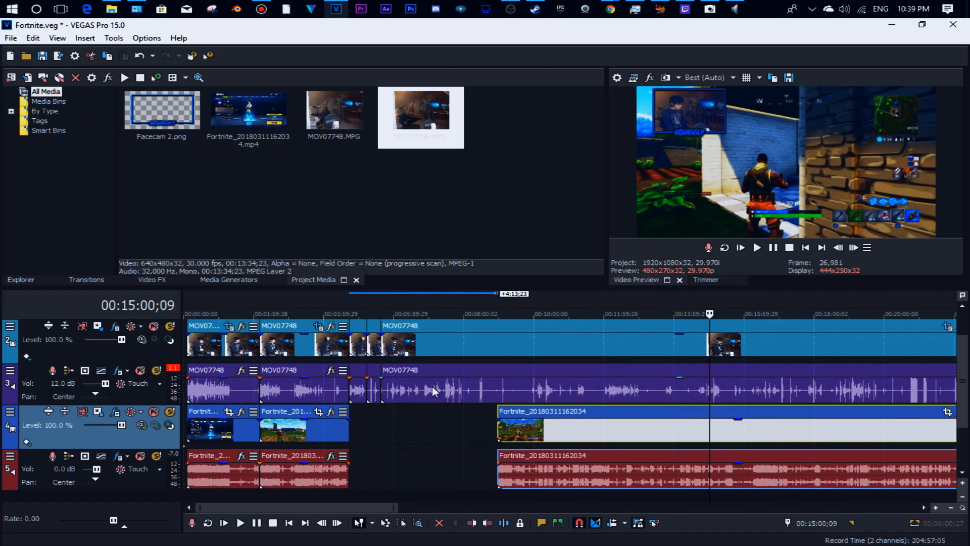
pyautogui.moveTo(433, 390); pyautogui.dragTo(550, 391)
pyautogui.moveTo(374, 394); pyautogui.dragTo(493, 396)
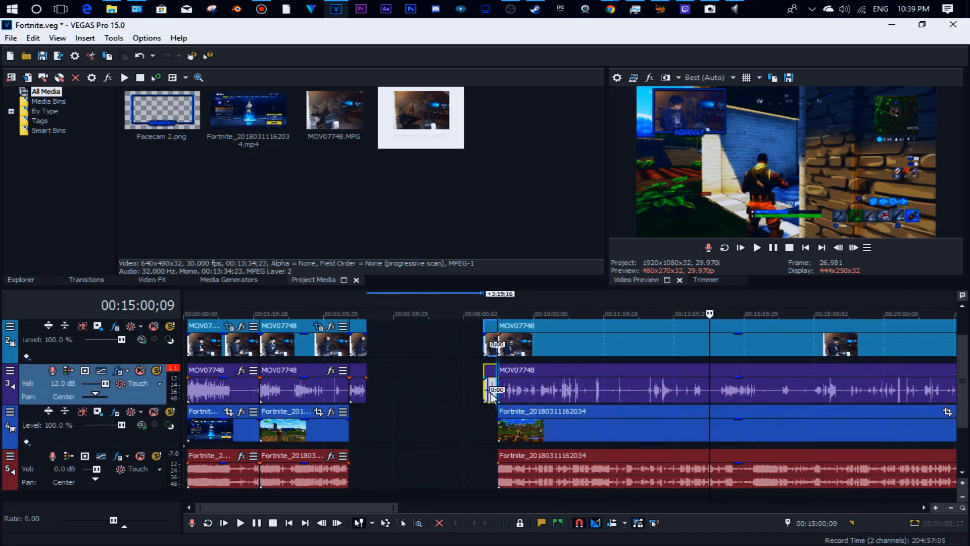
pyautogui.moveTo(371, 386); pyautogui.dragTo(478, 389)
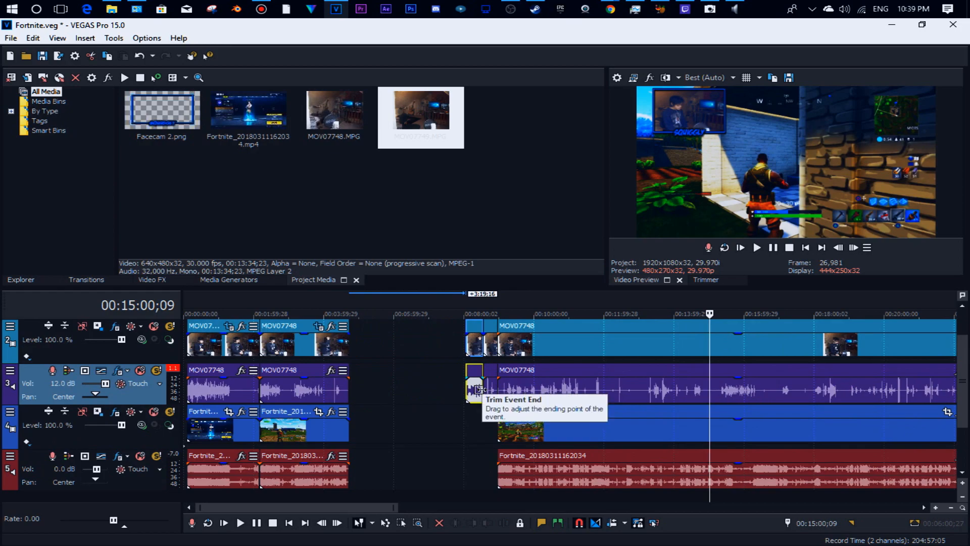
# Step: Silence the first Fortnite clip's audio event by lowering its gain all the way down
pyautogui.scroll(3, 374, 462)
pyautogui.scroll(-2, 383, 450)
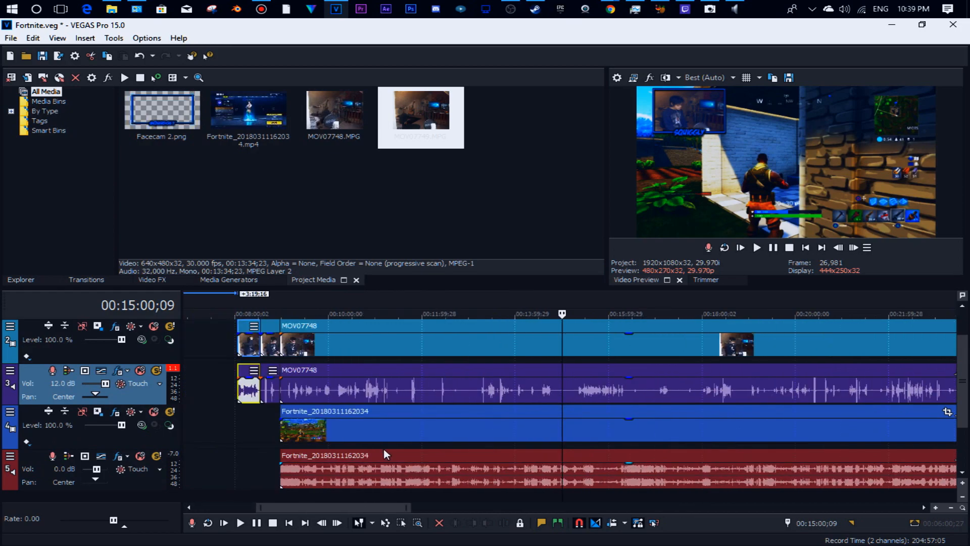
pyautogui.scroll(-4, 350, 436)
pyautogui.scroll(3, 351, 436)
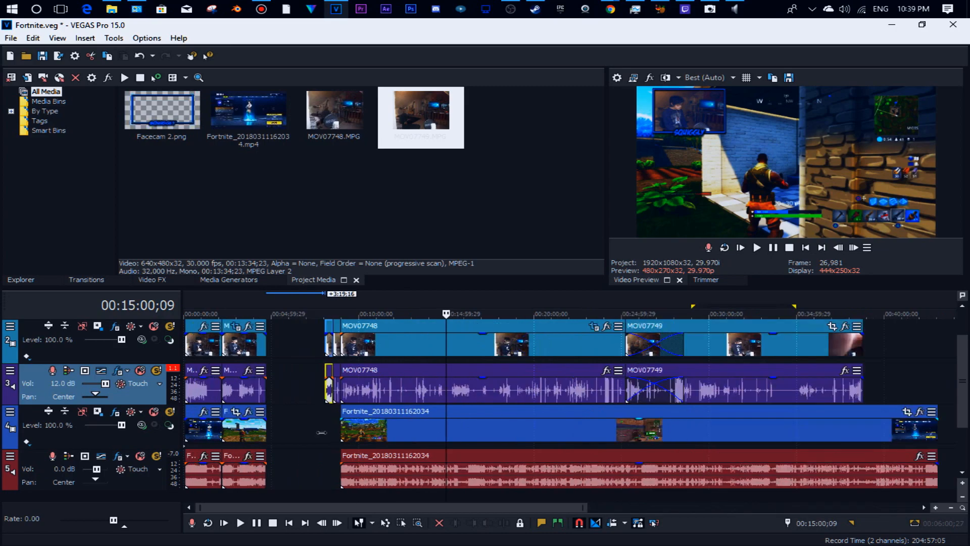
pyautogui.moveTo(292, 507); pyautogui.dragTo(172, 505)
pyautogui.scroll(3, 313, 432)
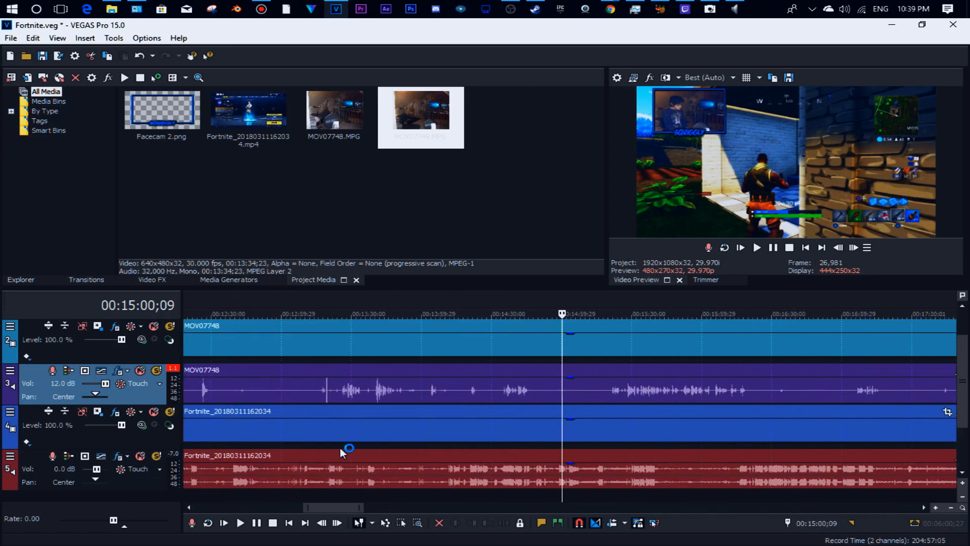
pyautogui.scroll(-5, 341, 448)
pyautogui.click(235, 420)
pyautogui.scroll(6, 235, 418)
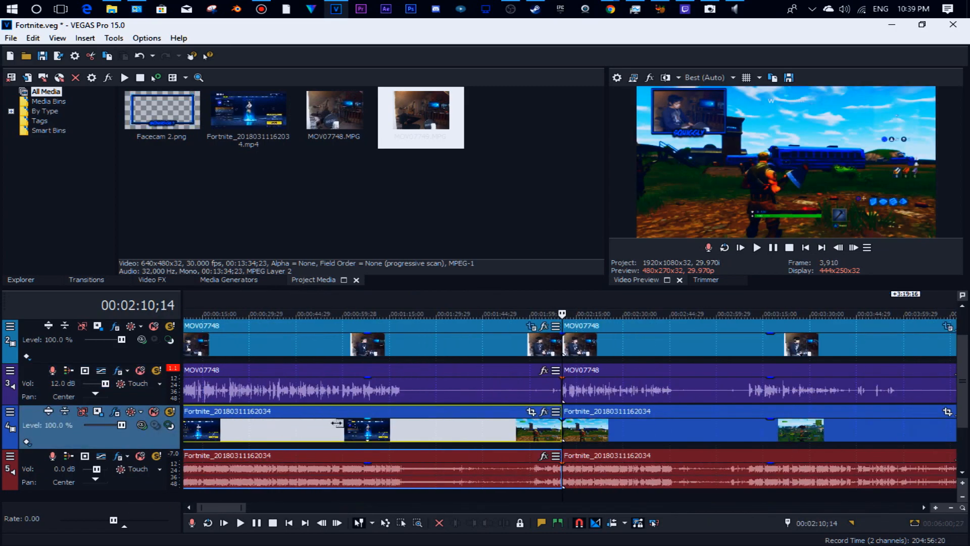
pyautogui.click(342, 467)
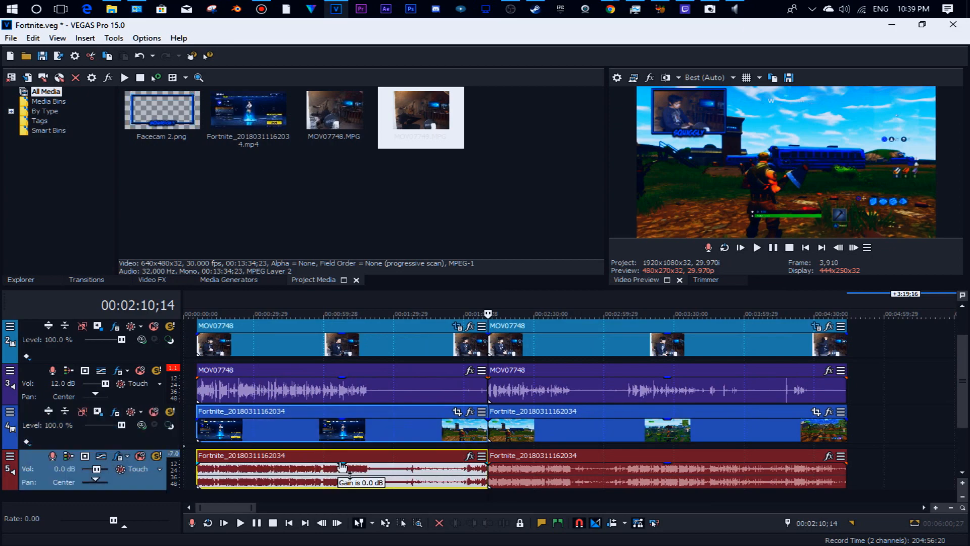
# Step: Preview the camera audio alone from 00:00:05;17, pause and restore the first Fortnite clip's audio gain to full
pyautogui.click(197, 426)
pyautogui.scroll(-2, 394, 354)
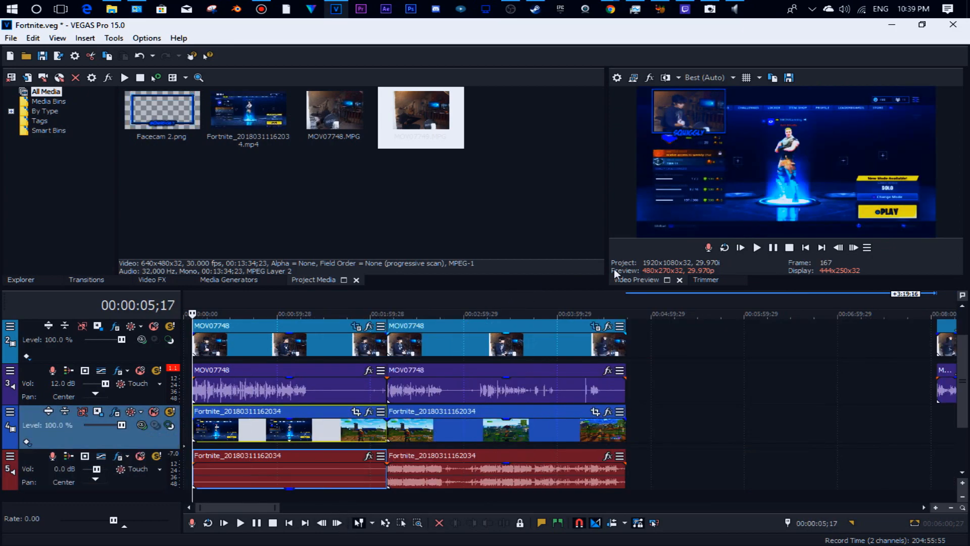
pyautogui.press('space')
pyautogui.scroll(4, 676, 416)
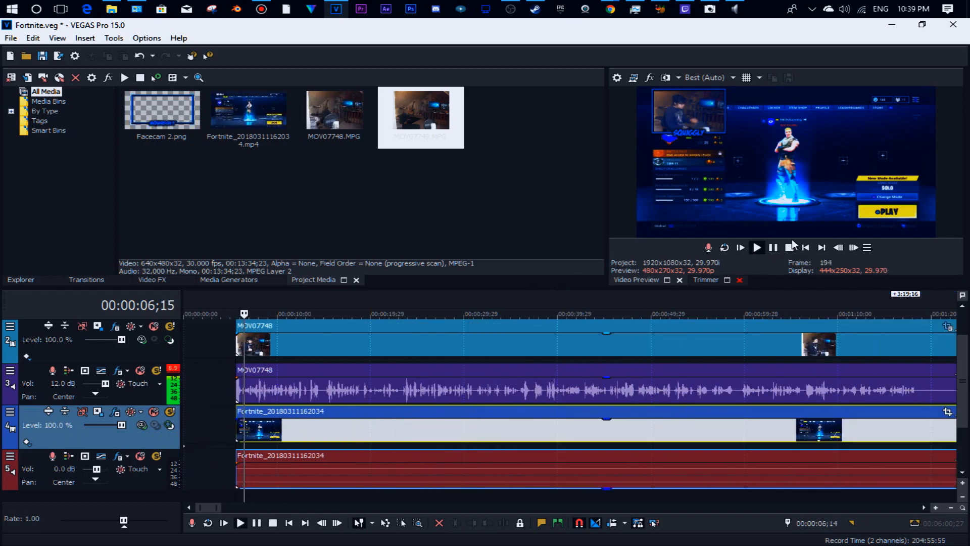
pyautogui.click(772, 247)
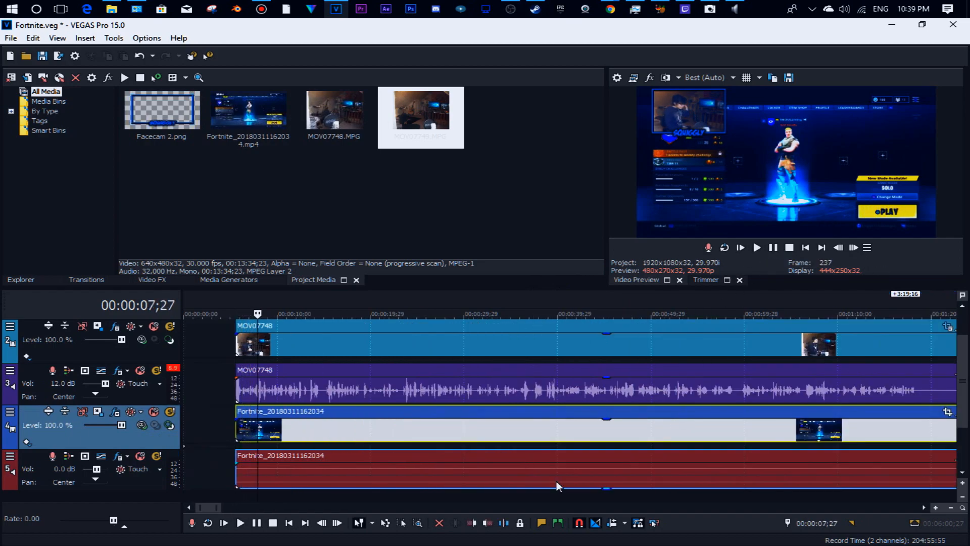
pyautogui.moveTo(606, 489); pyautogui.dragTo(606, 461)
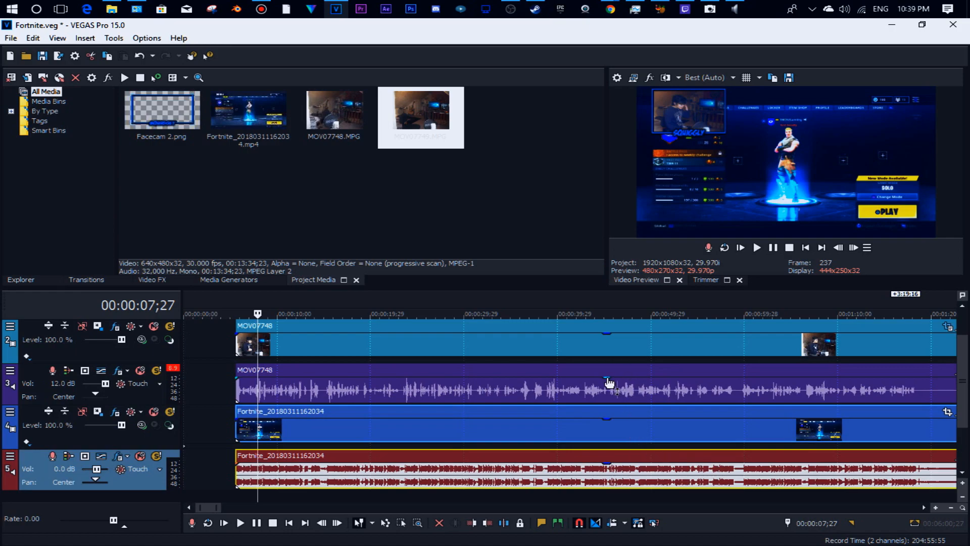
# Step: Silence the first MOV07748 audio event's gain, preview the gameplay sound alone and raise the gain back to full
pyautogui.moveTo(606, 376); pyautogui.dragTo(609, 432)
pyautogui.click(773, 247)
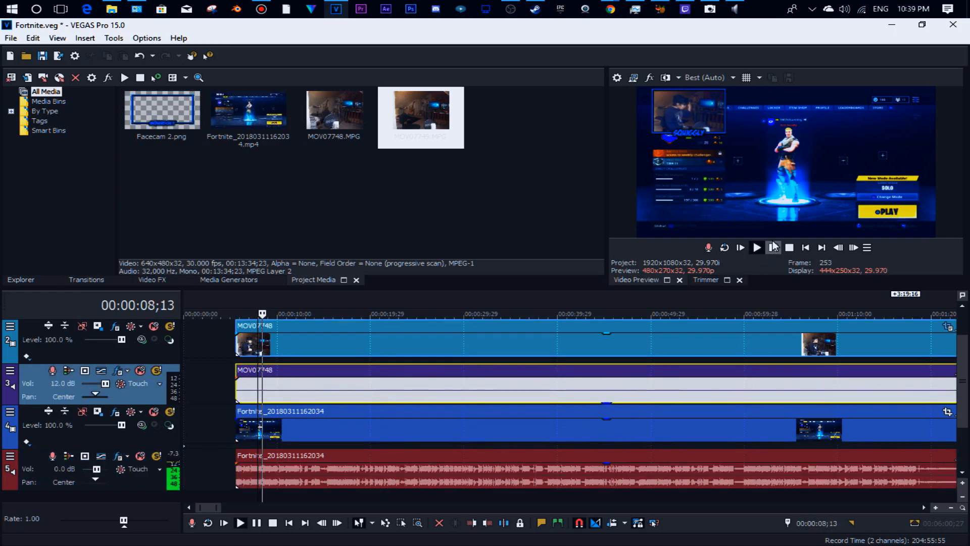
pyautogui.click(773, 247)
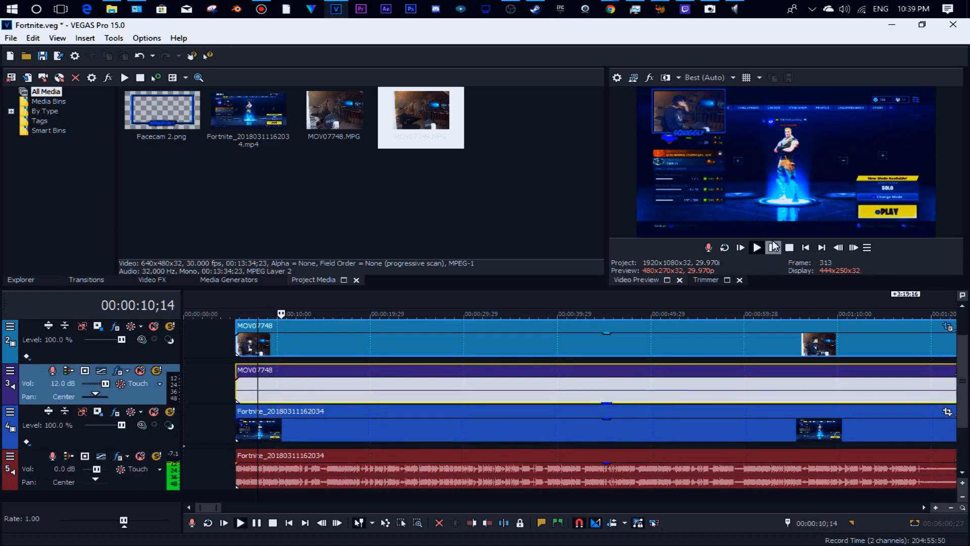
pyautogui.moveTo(613, 403); pyautogui.dragTo(641, 333)
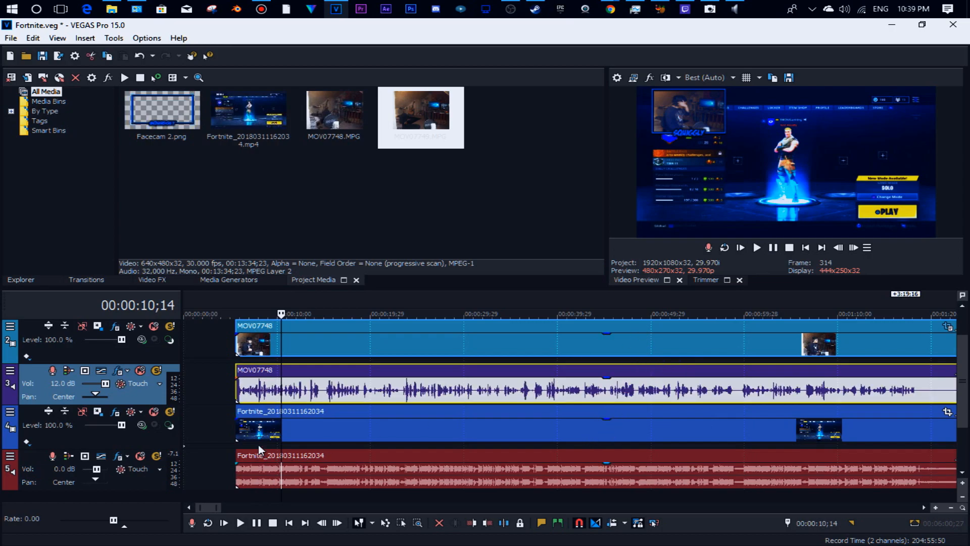
# Step: Play the timeline from 00:00:05;17 with both the camera and gameplay audio audible to check their sync
pyautogui.click(245, 426)
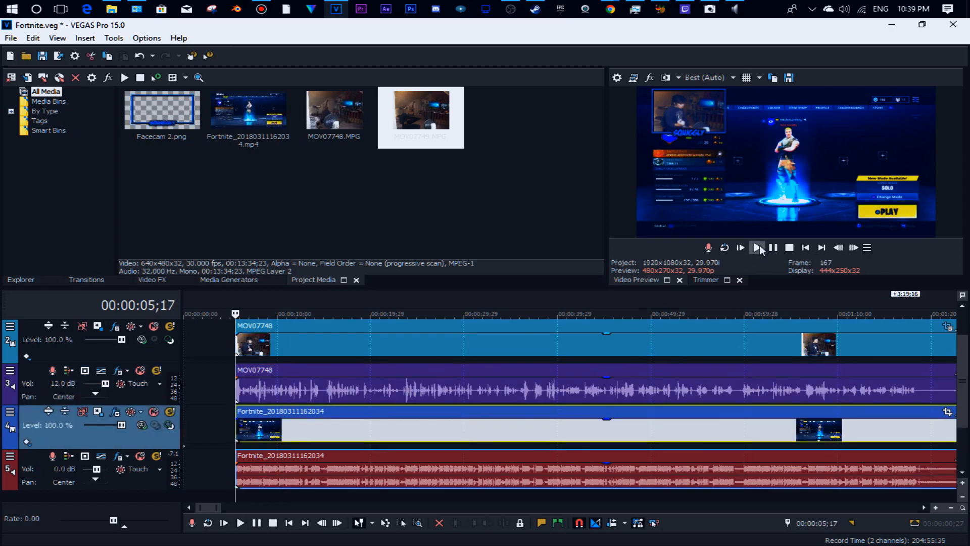
pyautogui.click(773, 247)
pyautogui.scroll(5, 759, 363)
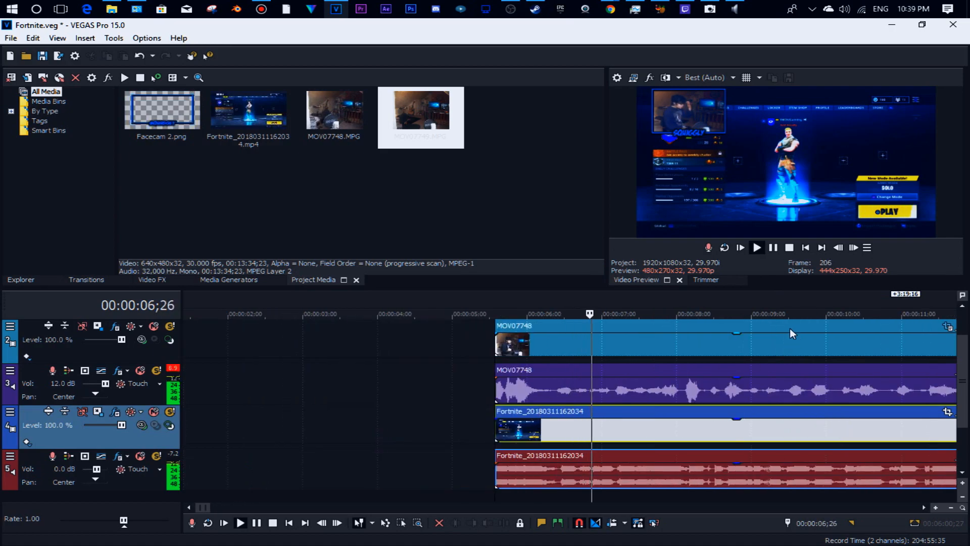
# Step: Try shifting the MOV07748 facecam clip slightly later than the gameplay clip and play back the result
pyautogui.click(778, 250)
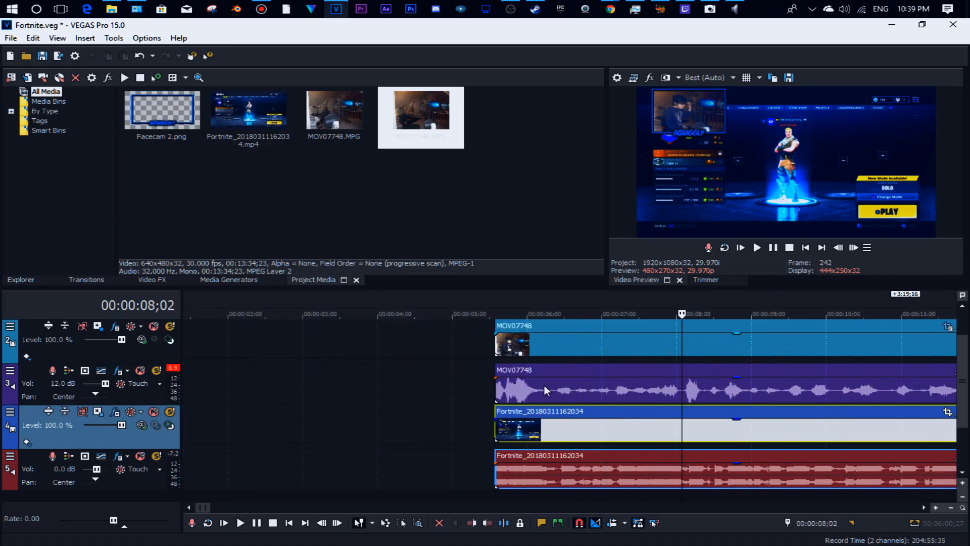
pyautogui.moveTo(502, 392); pyautogui.dragTo(525, 402)
pyautogui.click(540, 424)
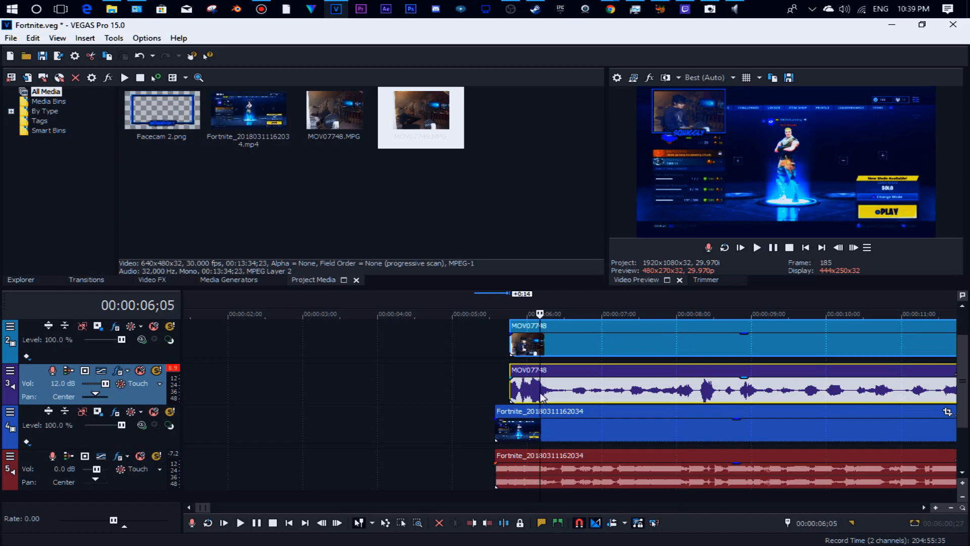
pyautogui.click(759, 250)
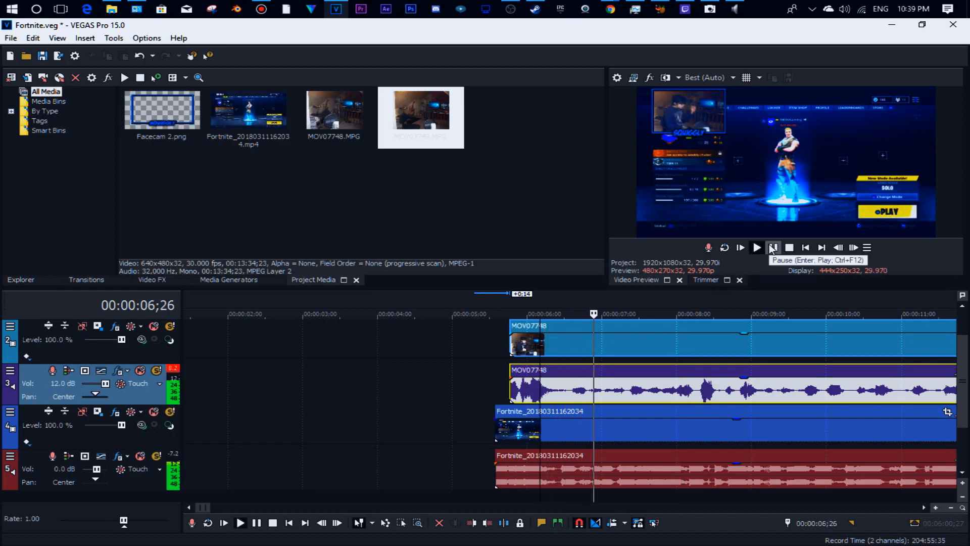
pyautogui.click(772, 247)
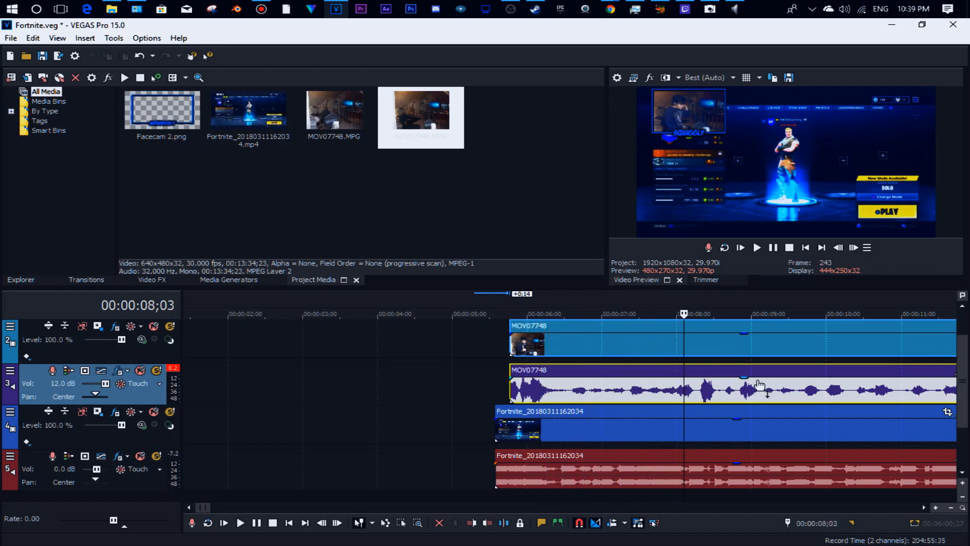
# Step: Try silencing the MOV07748 audio event's gain, restore its gain and clip position, and play back the result
pyautogui.moveTo(748, 385); pyautogui.dragTo(750, 386)
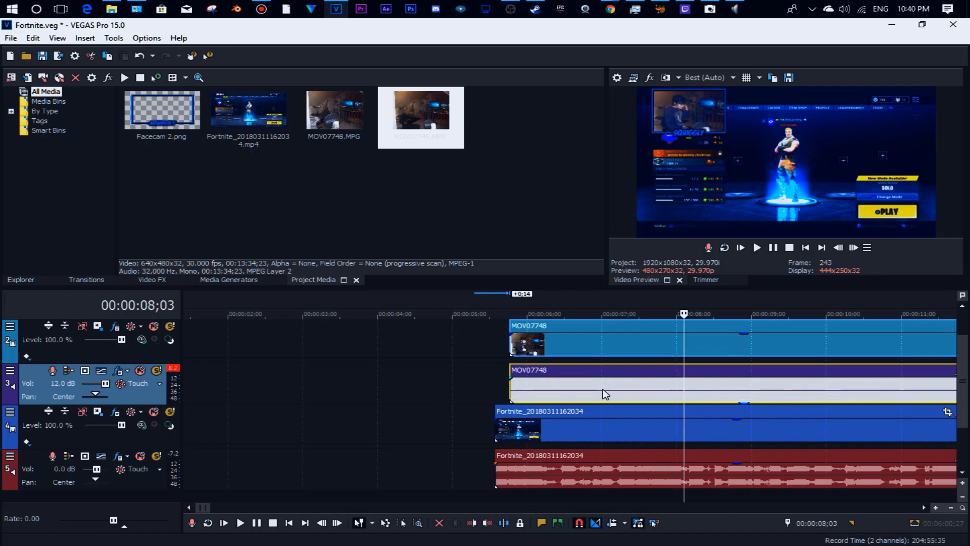
pyautogui.click(575, 384)
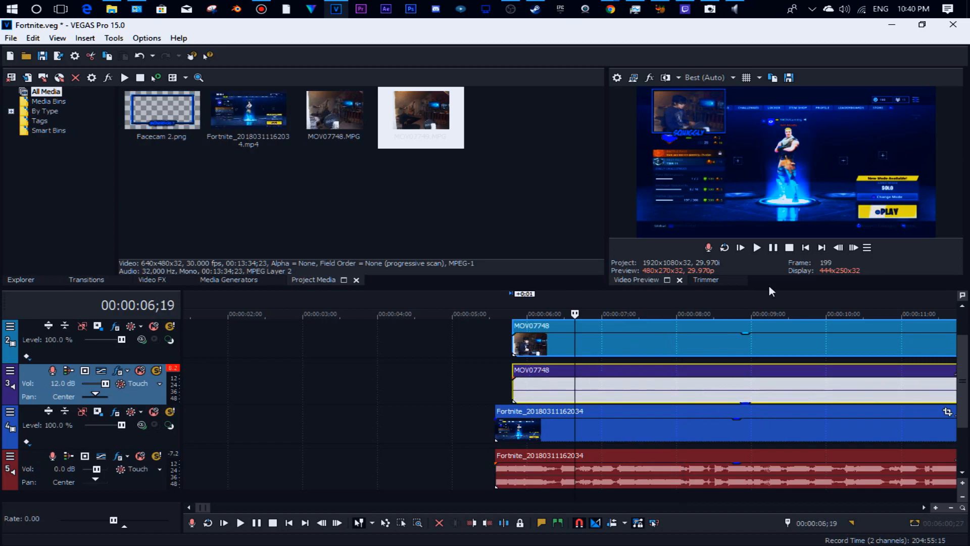
pyautogui.click(774, 247)
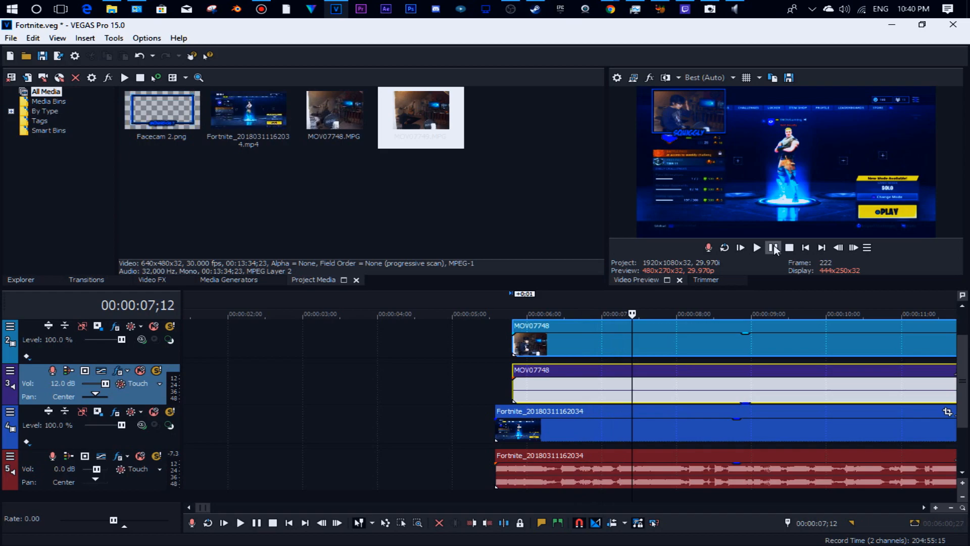
pyautogui.moveTo(762, 396)
pyautogui.mouseDown()
pyautogui.moveTo(737, 397)
pyautogui.moveTo(748, 397)
pyautogui.mouseUp()
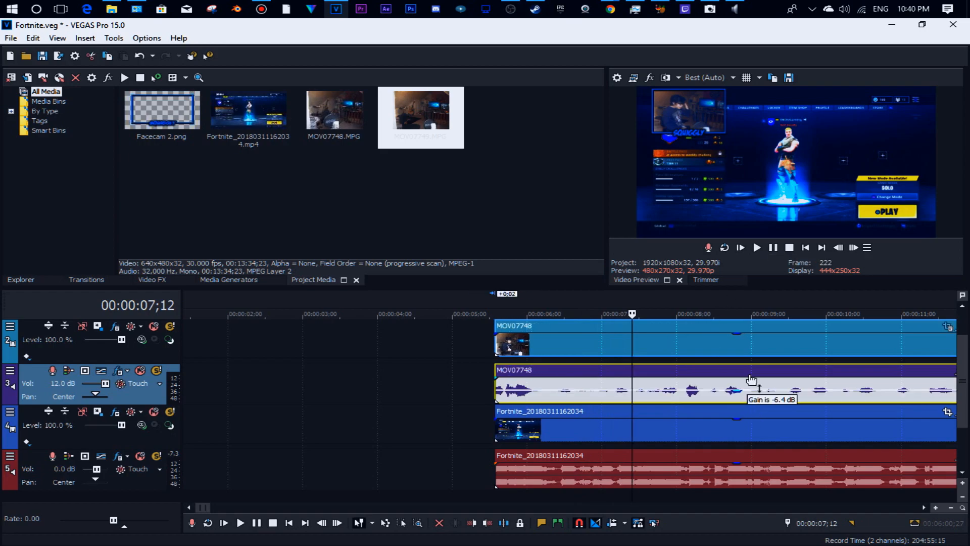
pyautogui.click(775, 252)
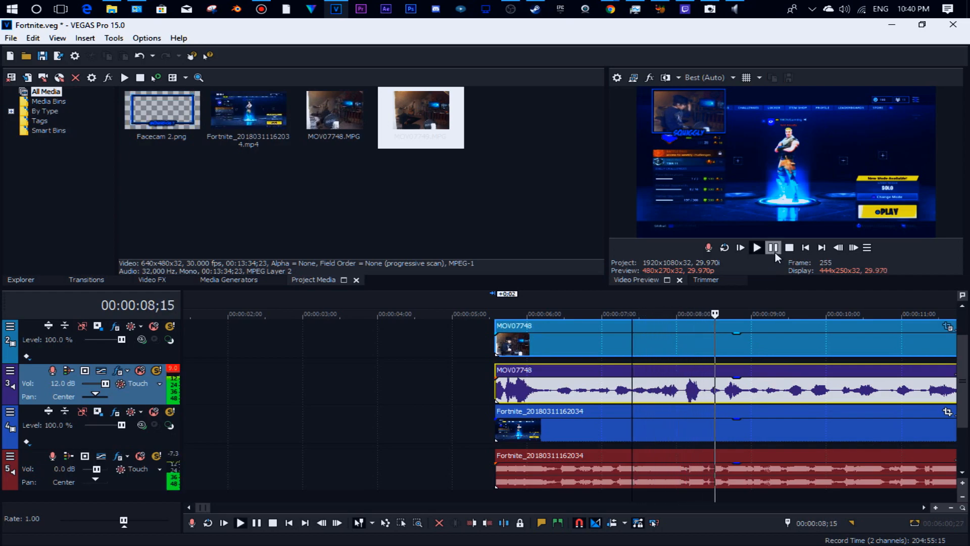
pyautogui.click(775, 252)
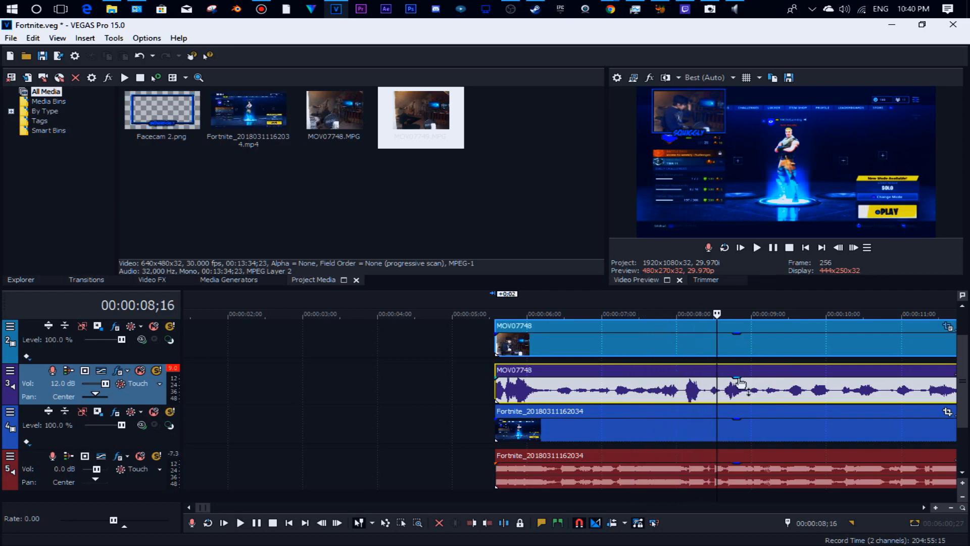
# Step: Lower the first MOV07748 audio event's gain to silence and play back the gameplay sound alone
pyautogui.moveTo(739, 380); pyautogui.dragTo(755, 455)
pyautogui.click(780, 249)
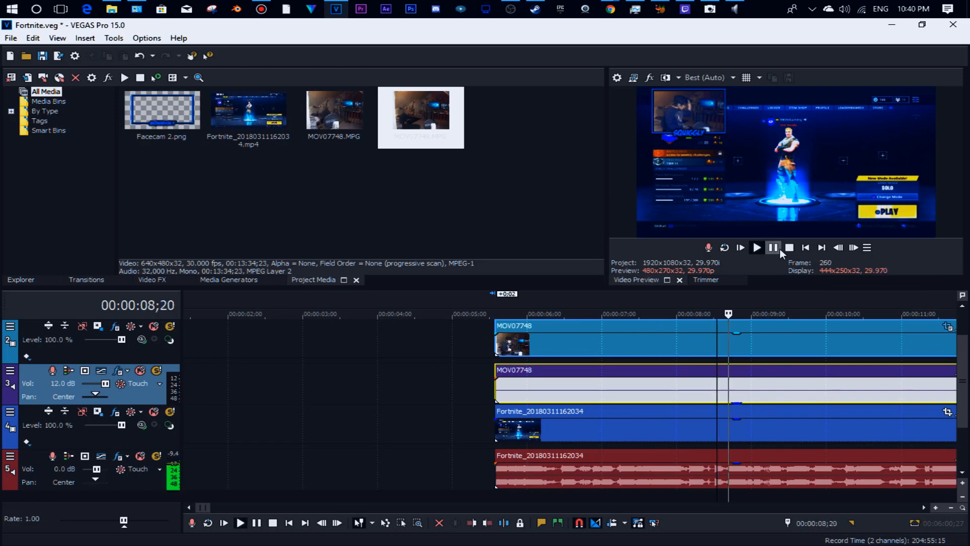
pyautogui.scroll(-3, 770, 274)
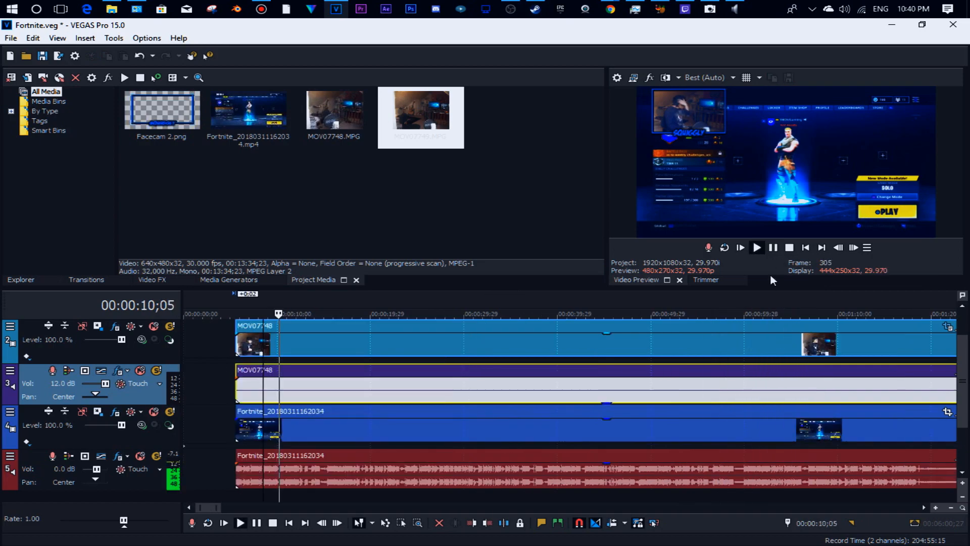
pyautogui.click(774, 248)
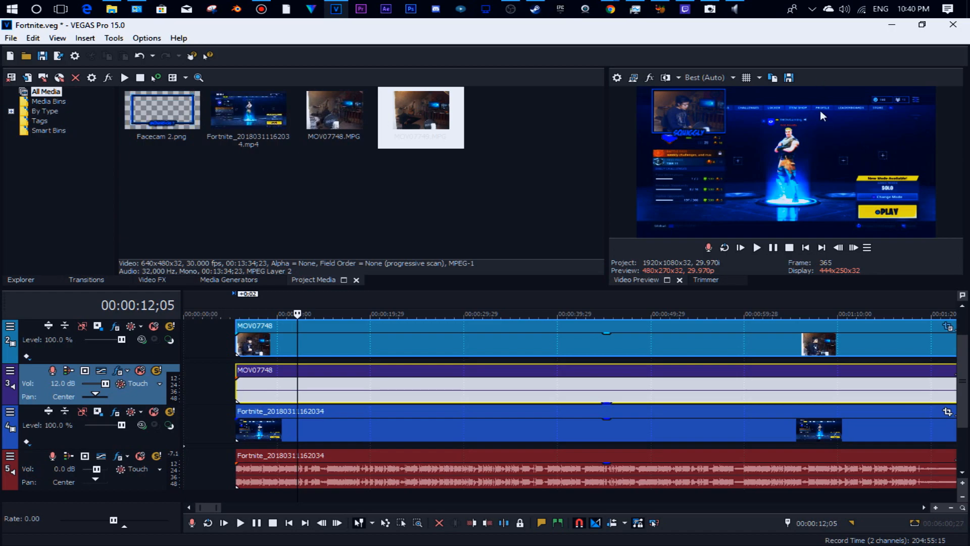
pyautogui.click(760, 246)
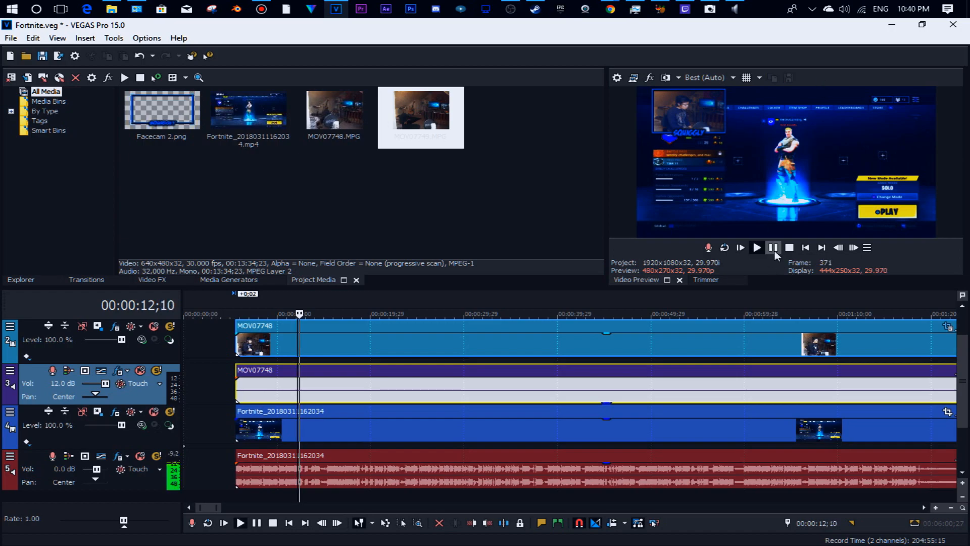
pyautogui.click(773, 248)
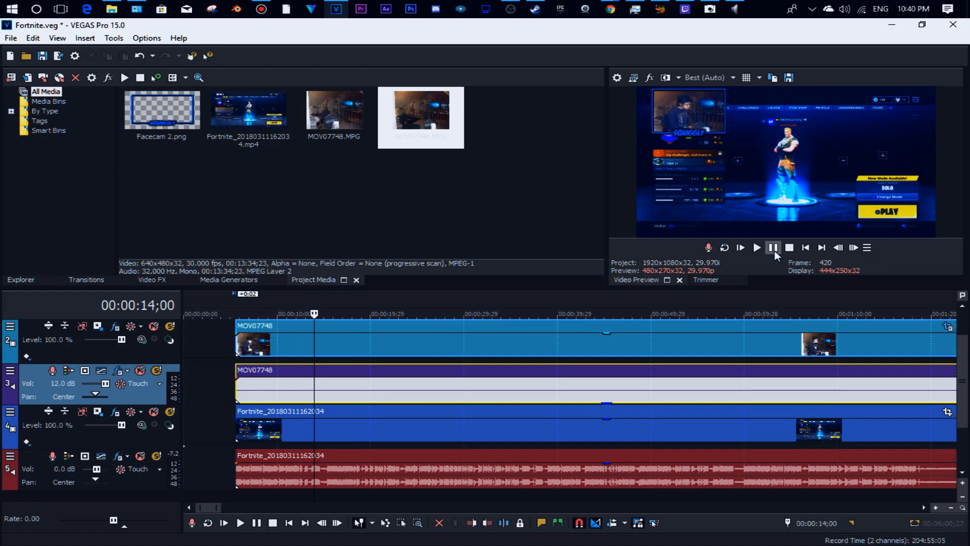
pyautogui.scroll(-4, 796, 336)
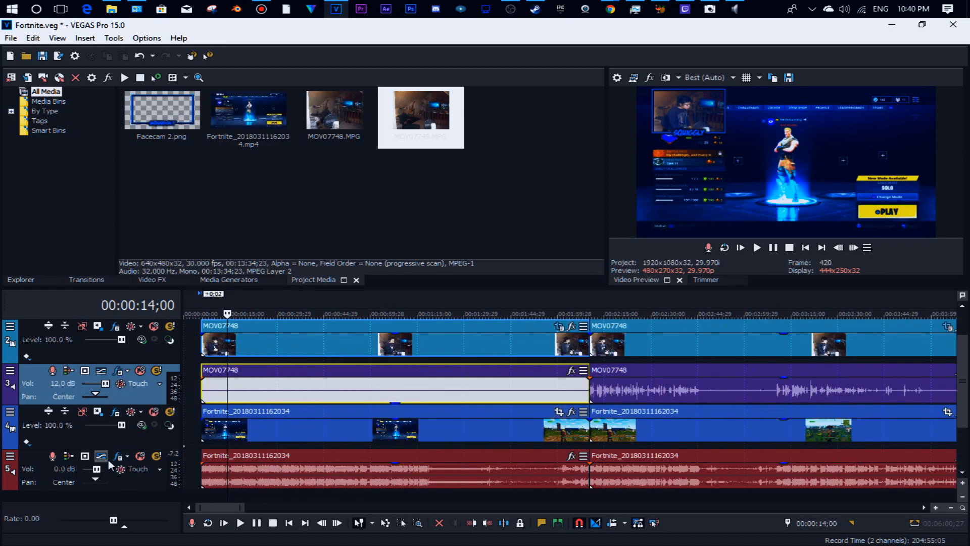
pyautogui.click(572, 456)
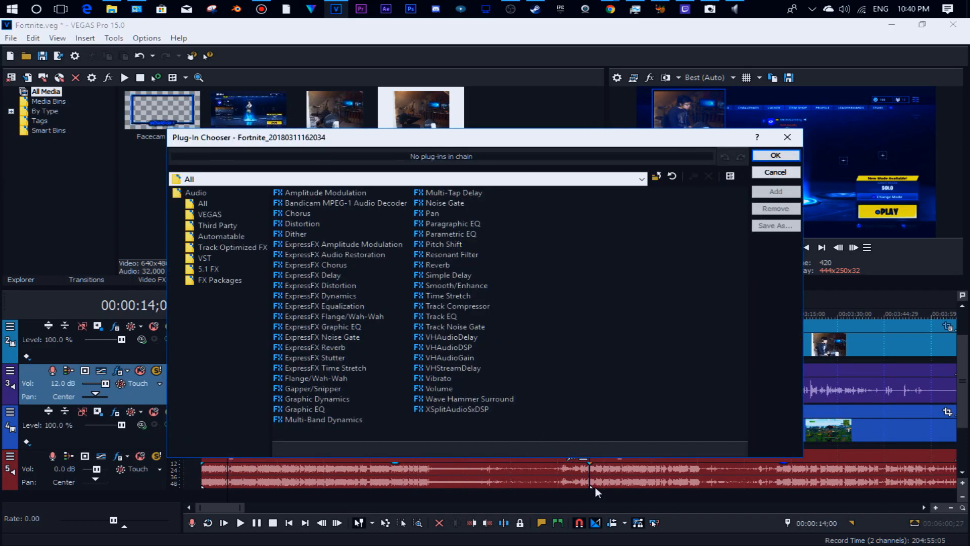
pyautogui.click(445, 388)
pyautogui.click(776, 191)
pyautogui.click(789, 196)
pyautogui.click(469, 285)
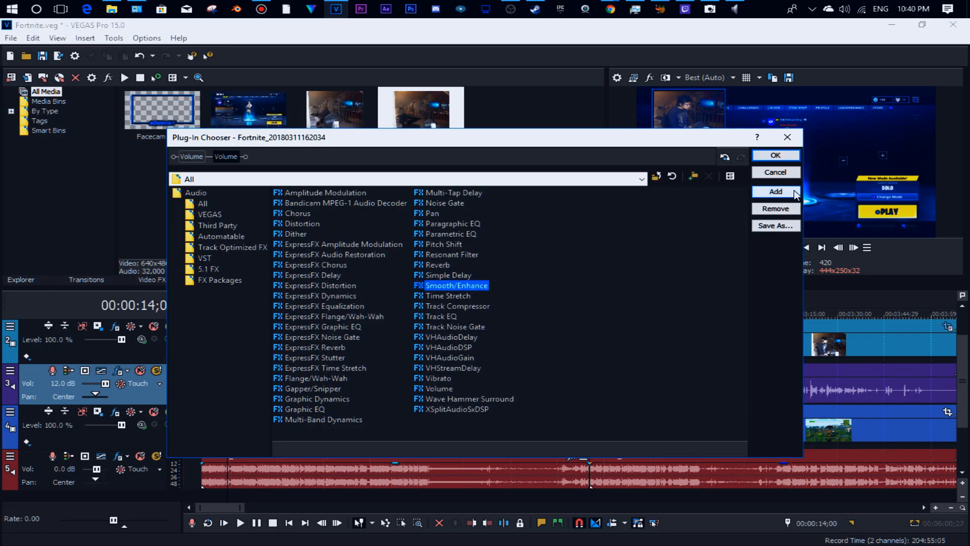
pyautogui.click(775, 192)
pyautogui.click(776, 155)
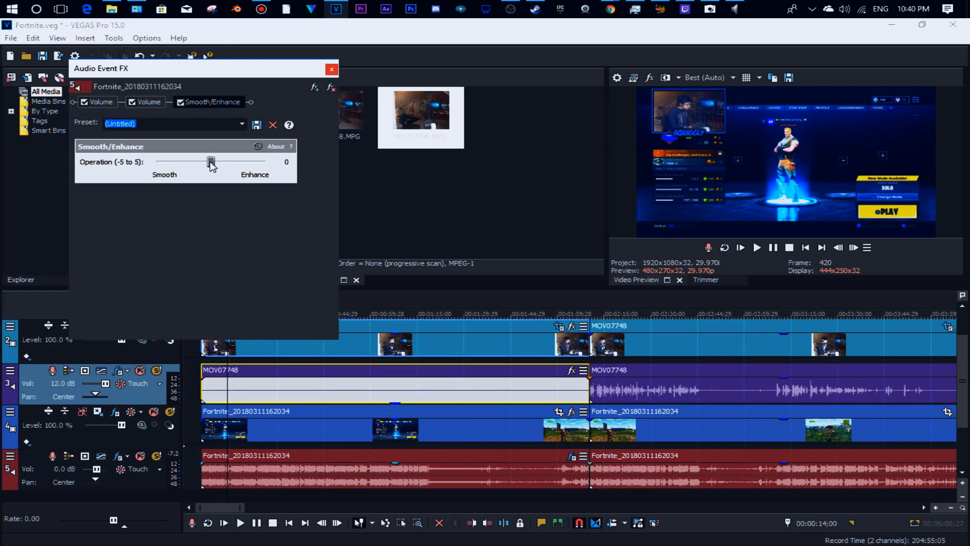
# Step: Set the Smooth/Enhance Operation to 5 and play back the gameplay audio
pyautogui.moveTo(211, 162); pyautogui.dragTo(386, 153)
pyautogui.click(788, 247)
pyautogui.click(776, 251)
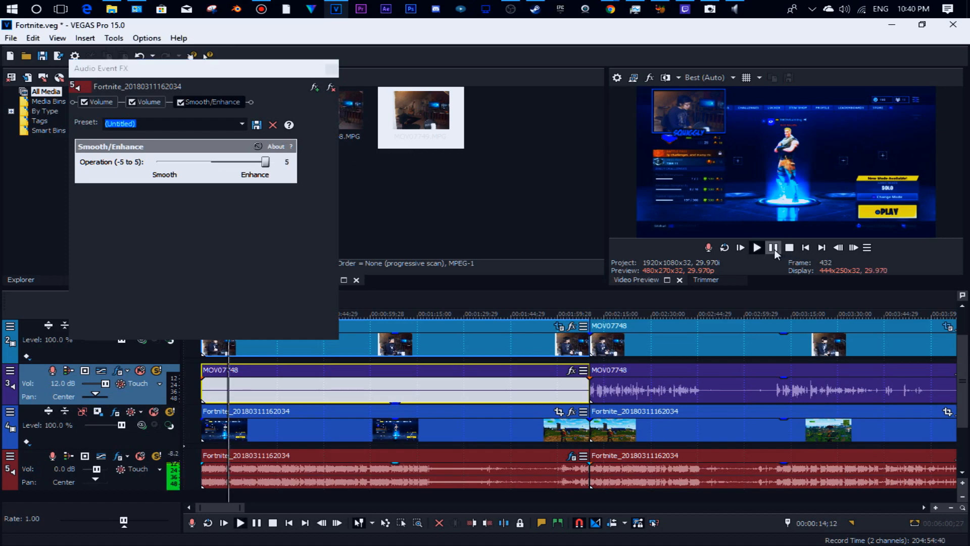
pyautogui.click(774, 248)
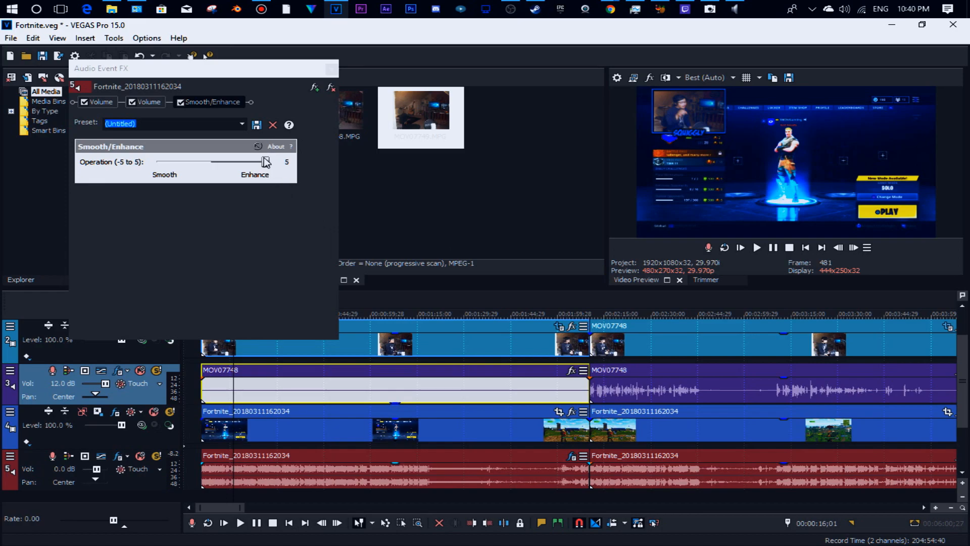
# Step: Set the Smooth/Enhance Operation to -3 and listen to the gameplay audio
pyautogui.moveTo(266, 162); pyautogui.dragTo(189, 161)
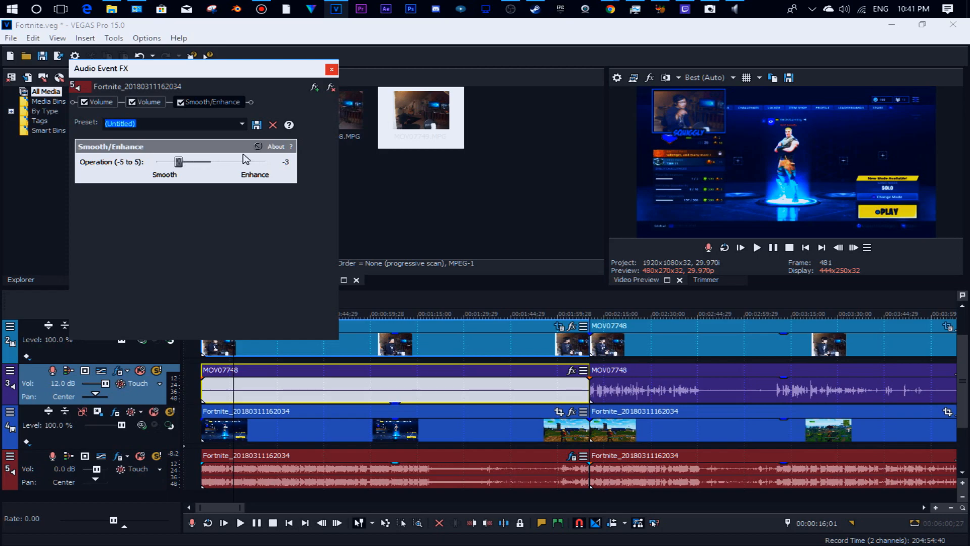
pyautogui.click(772, 249)
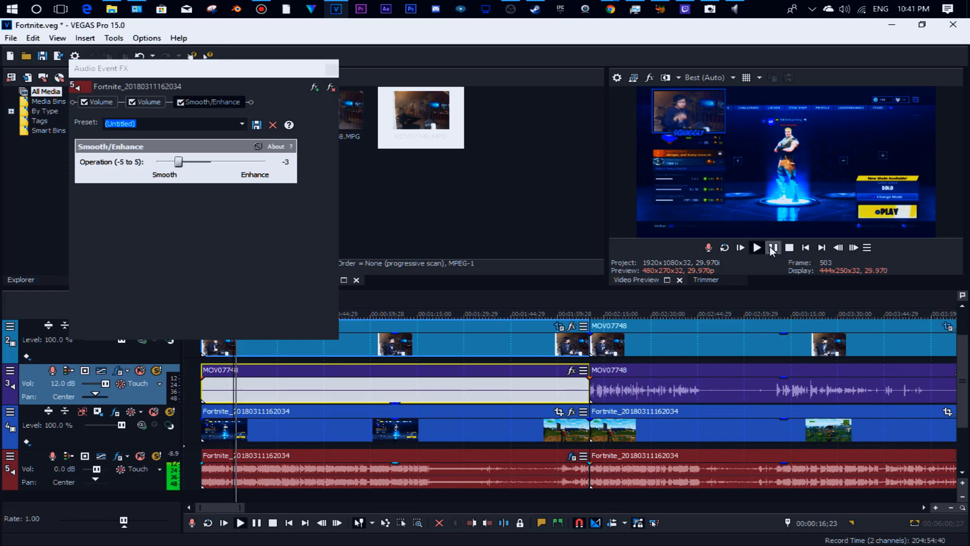
pyautogui.click(772, 249)
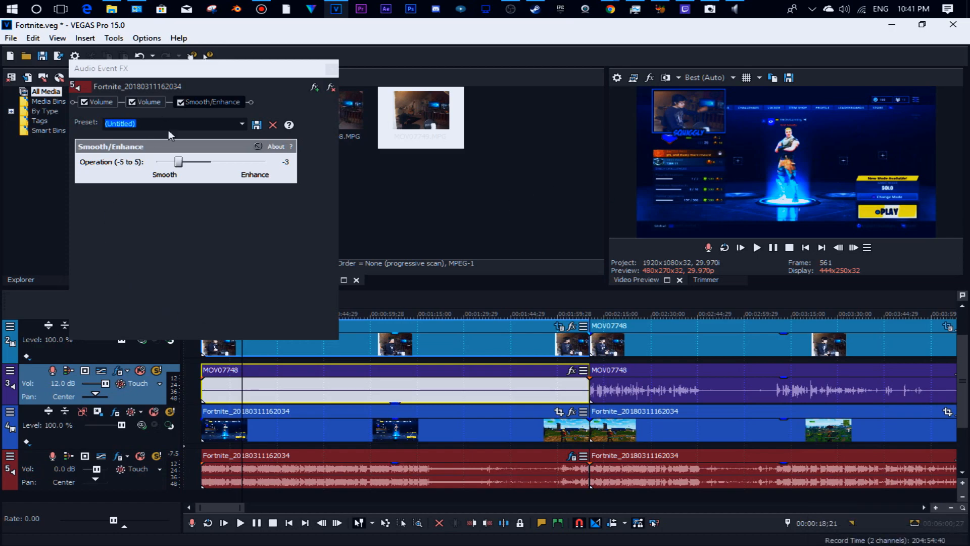
# Step: Set the Smooth/Enhance Operation to its smoothest value, -5, and play back the gameplay audio
pyautogui.moveTo(178, 162); pyautogui.dragTo(151, 163)
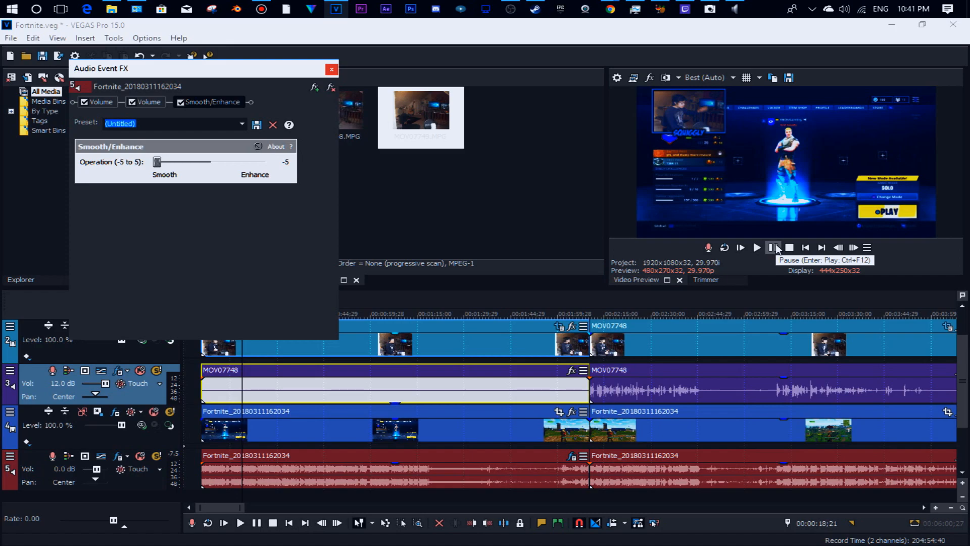
pyautogui.click(509, 10)
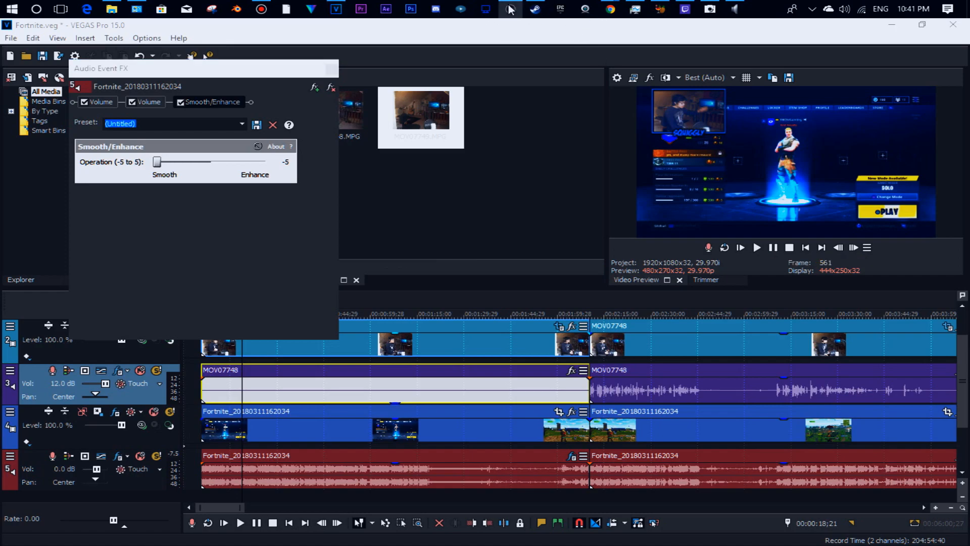
pyautogui.click(780, 249)
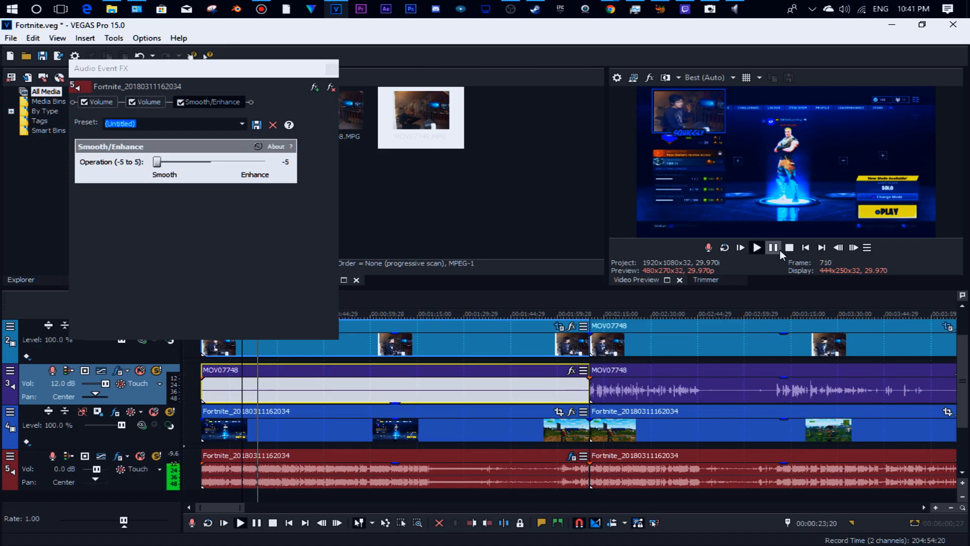
pyautogui.click(780, 248)
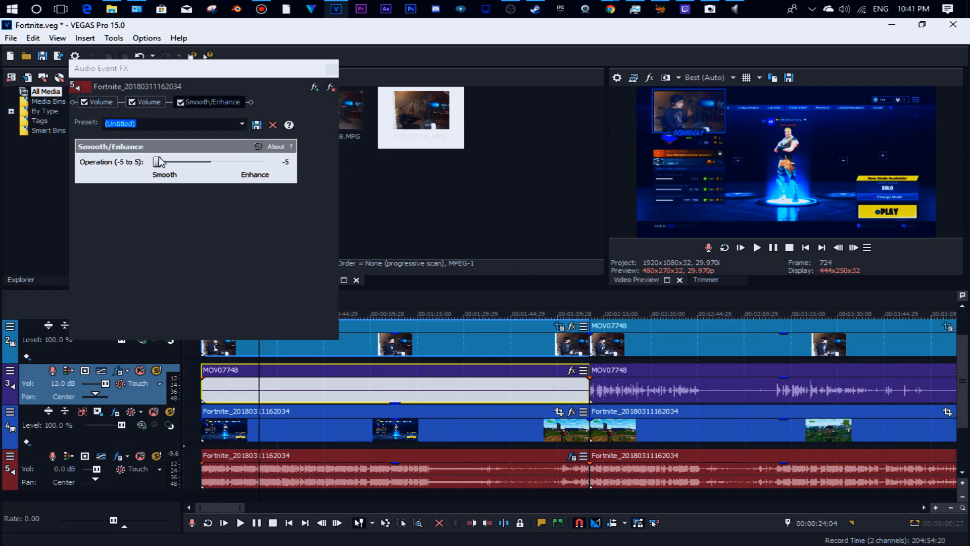
# Step: Bring the Smooth/Enhance Operation back up to -3 and play back the gameplay audio
pyautogui.moveTo(158, 161); pyautogui.dragTo(181, 169)
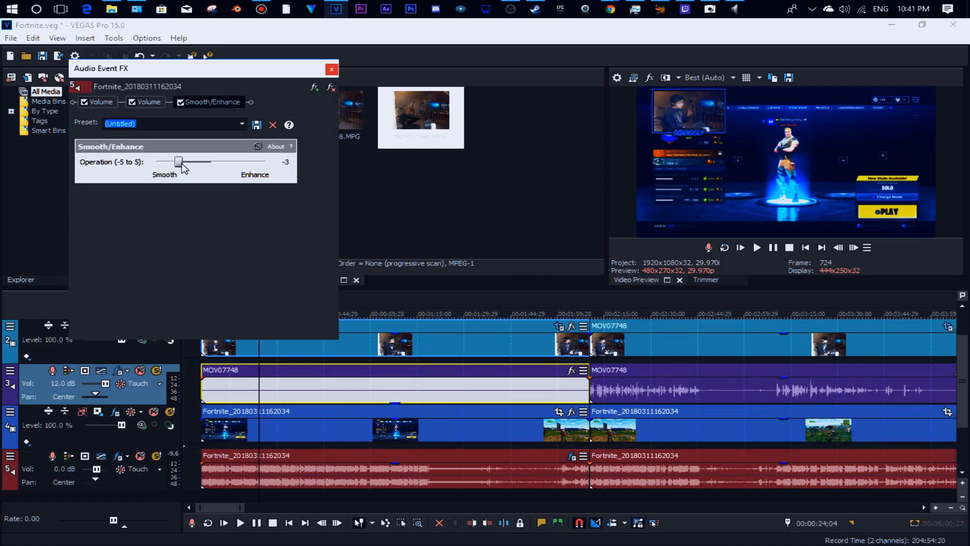
pyautogui.click(777, 249)
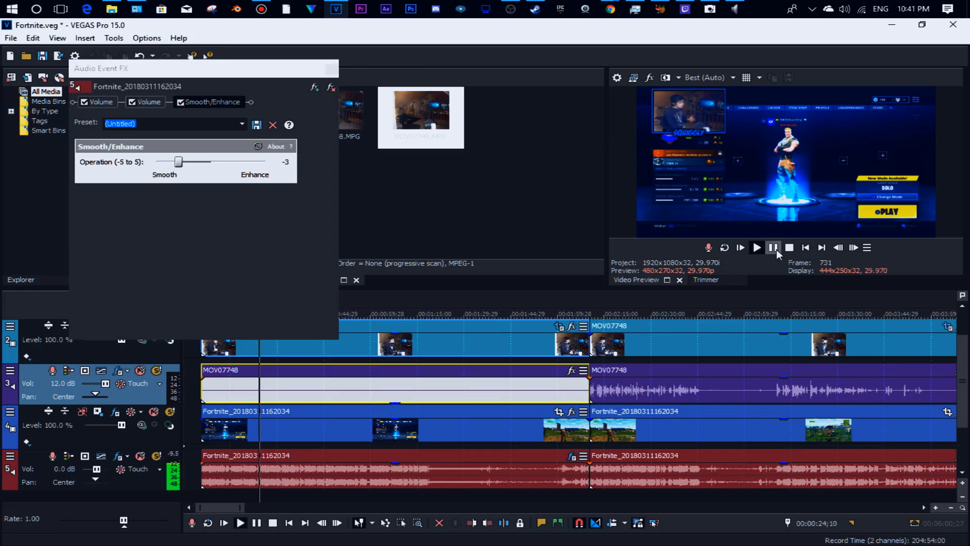
pyautogui.click(774, 248)
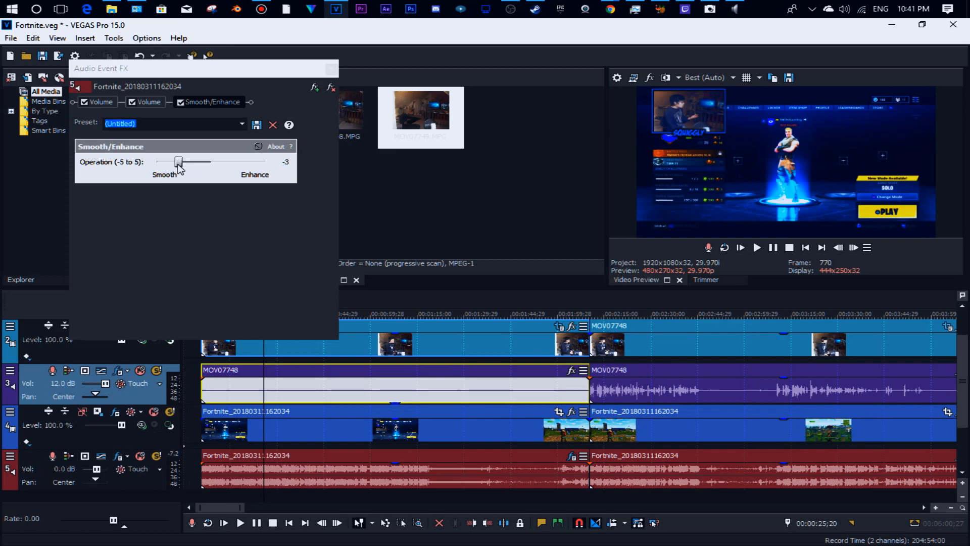
# Step: Try the Smooth/Enhance Operation at -2 and then set it to 0, playing back the gameplay audio each time
pyautogui.moveTo(179, 167); pyautogui.dragTo(190, 166)
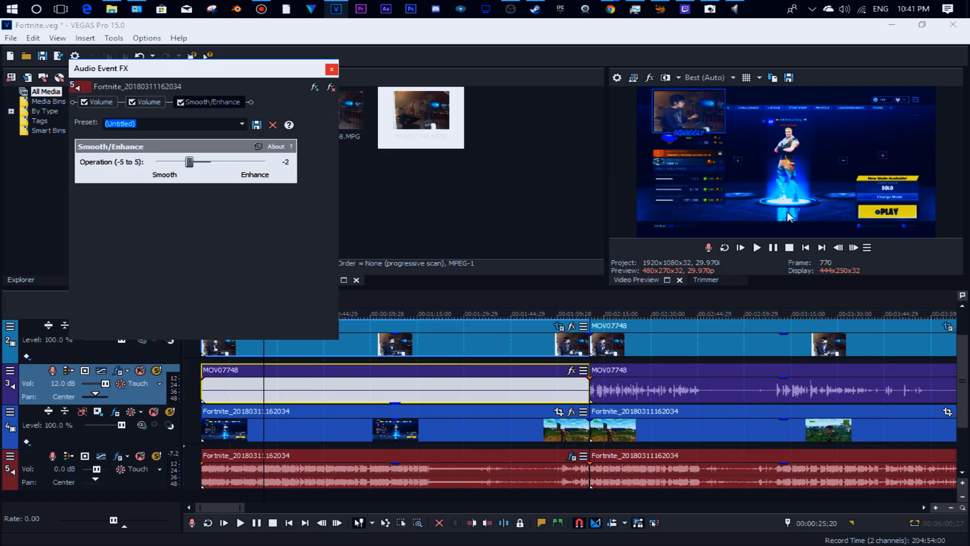
pyautogui.click(774, 247)
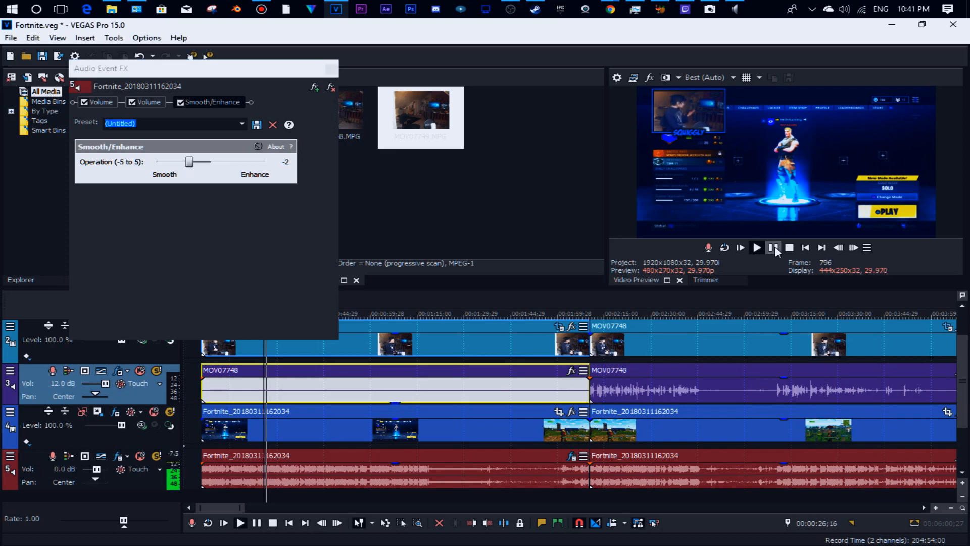
pyautogui.moveTo(192, 166); pyautogui.dragTo(216, 169)
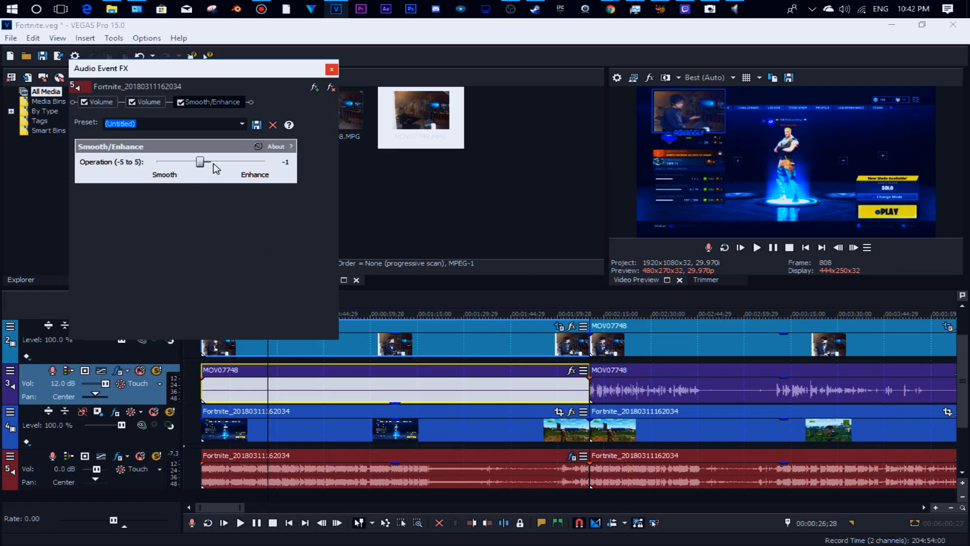
pyautogui.click(774, 248)
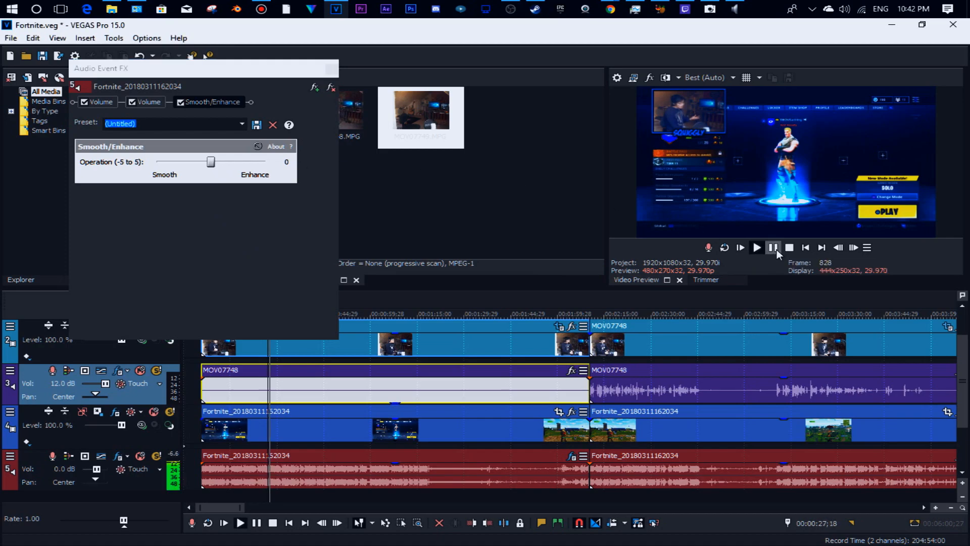
# Step: Play back the gameplay audio with the Smooth/Enhance Operation at -3, and lower the Operation to -4
pyautogui.moveTo(217, 165); pyautogui.dragTo(187, 166)
pyautogui.click(773, 247)
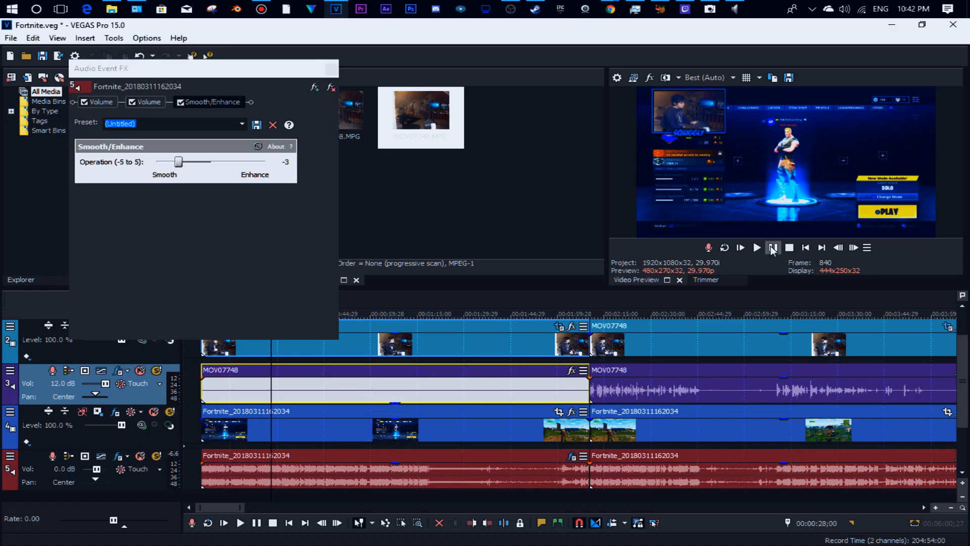
pyautogui.click(773, 248)
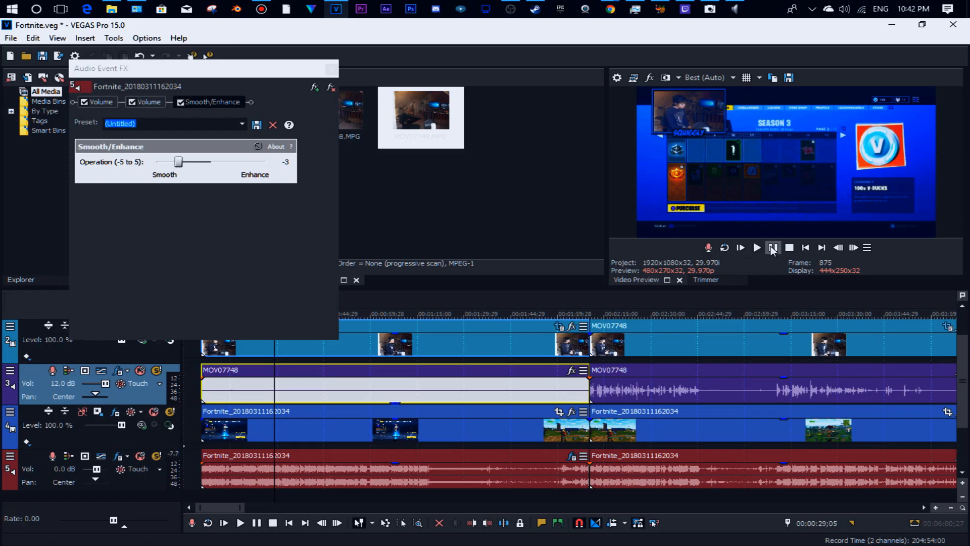
pyautogui.click(183, 165)
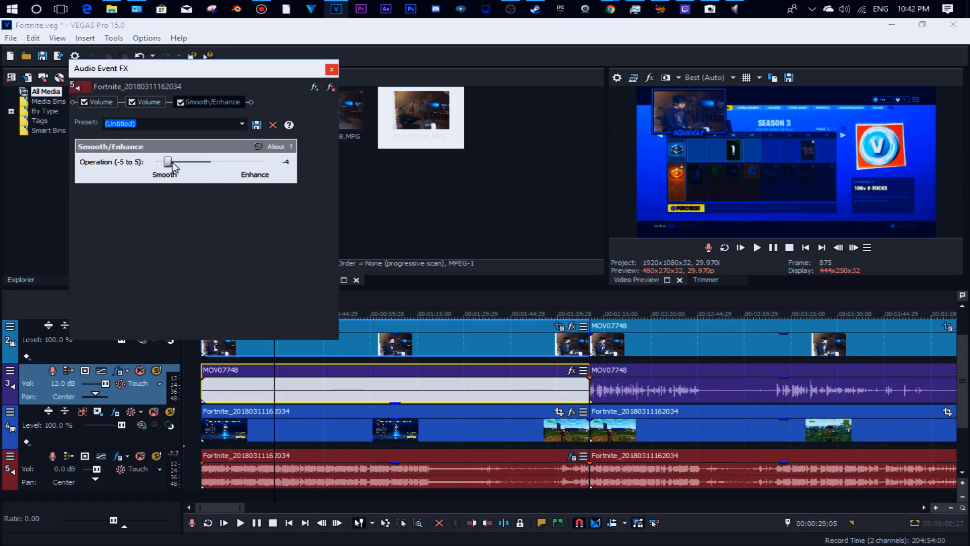
# Step: Set both Volume effects on the gameplay audio event to their maximum of 6.021 dB and close the event effects
pyautogui.click(149, 102)
pyautogui.moveTo(210, 185); pyautogui.dragTo(353, 119)
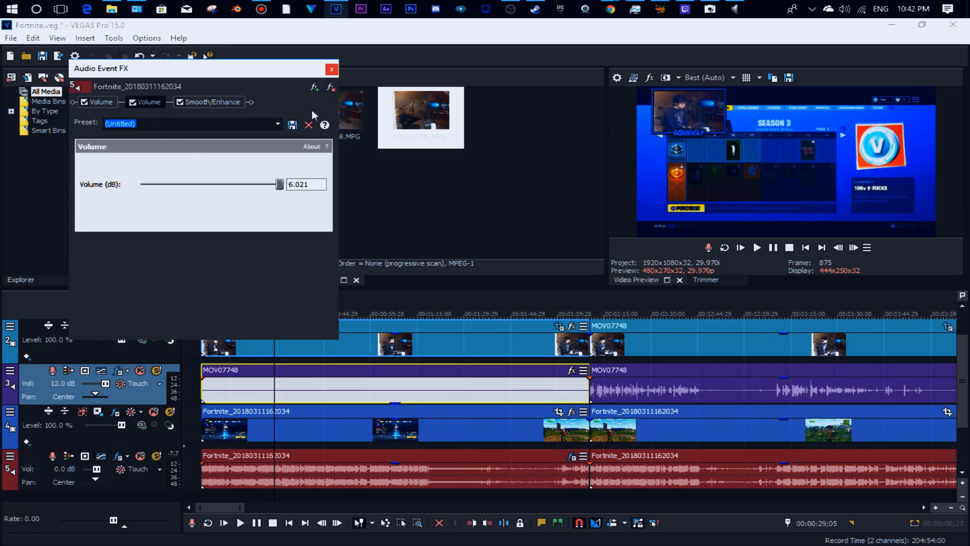
pyautogui.click(75, 102)
pyautogui.moveTo(279, 184); pyautogui.dragTo(431, 120)
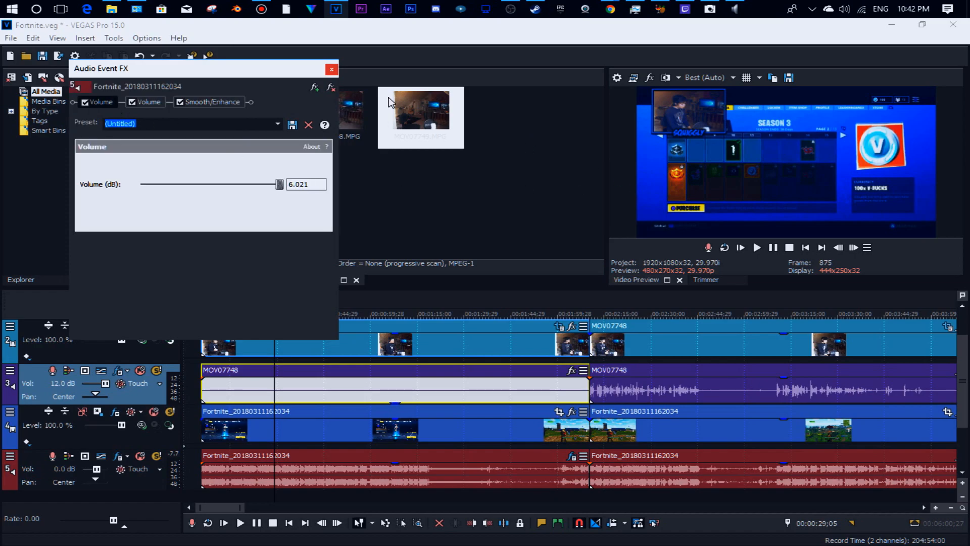
pyautogui.click(332, 71)
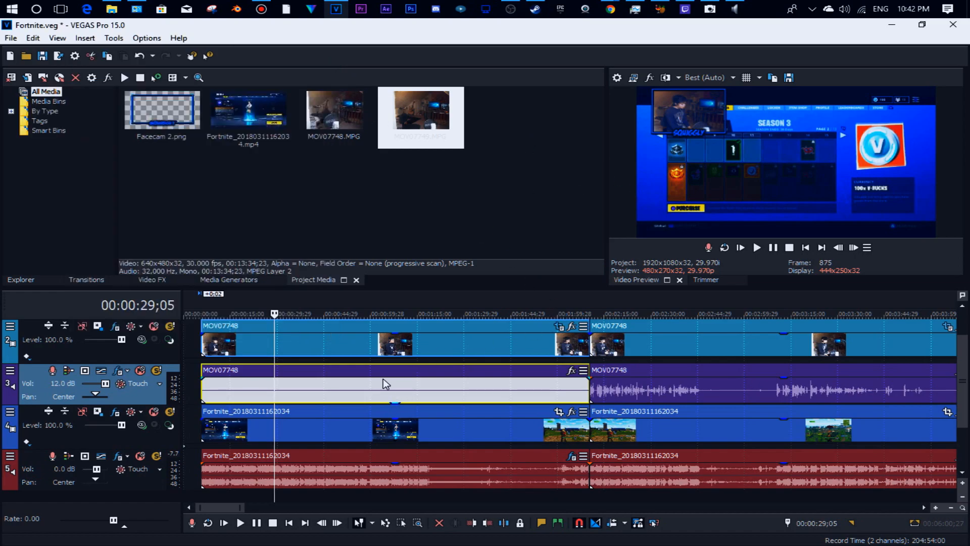
# Step: Delete the facecam audio track from the timeline
pyautogui.click(436, 393)
pyautogui.scroll(-5, 646, 398)
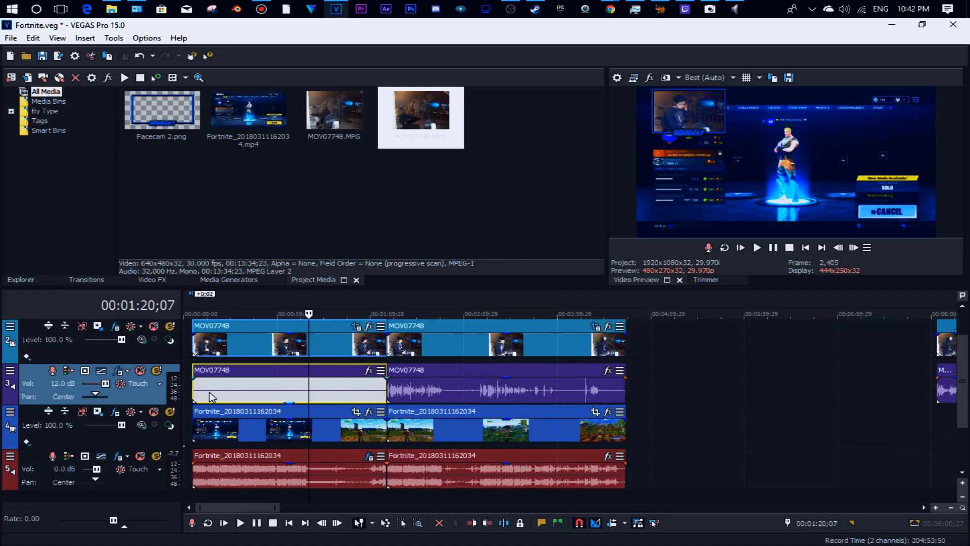
pyautogui.scroll(2, 211, 397)
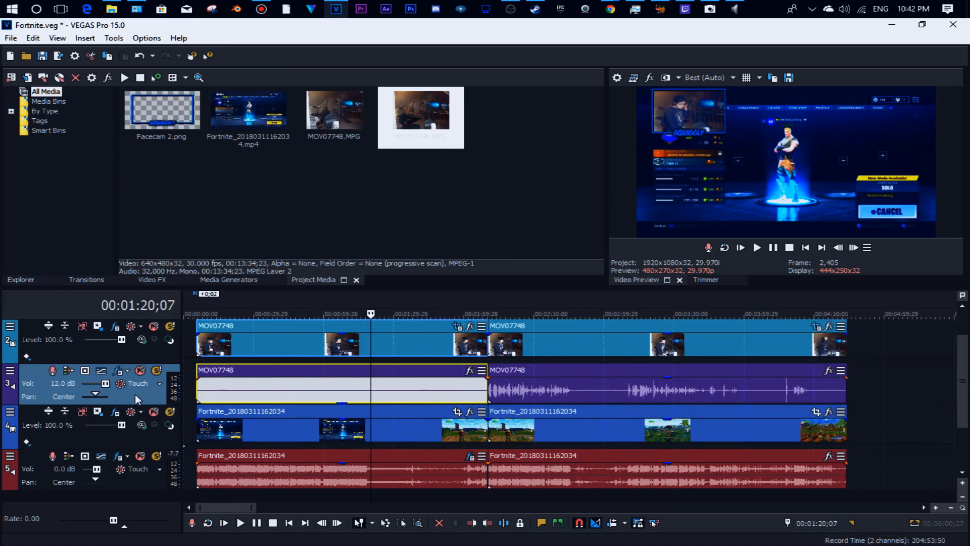
pyautogui.press('Delete')
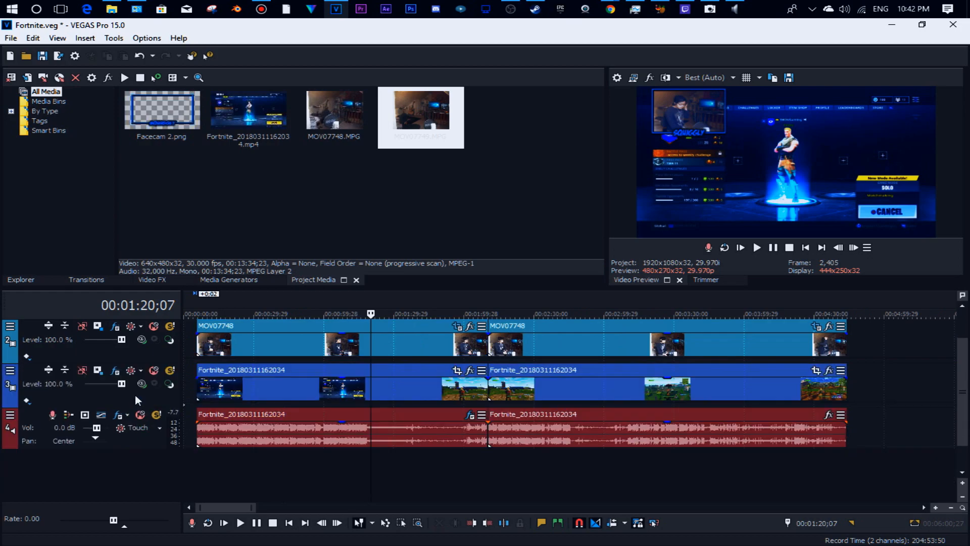
# Step: Play back the project from about 00:01:00 without the facecam audio, and undo the track deletion
pyautogui.click(326, 391)
pyautogui.press('space')
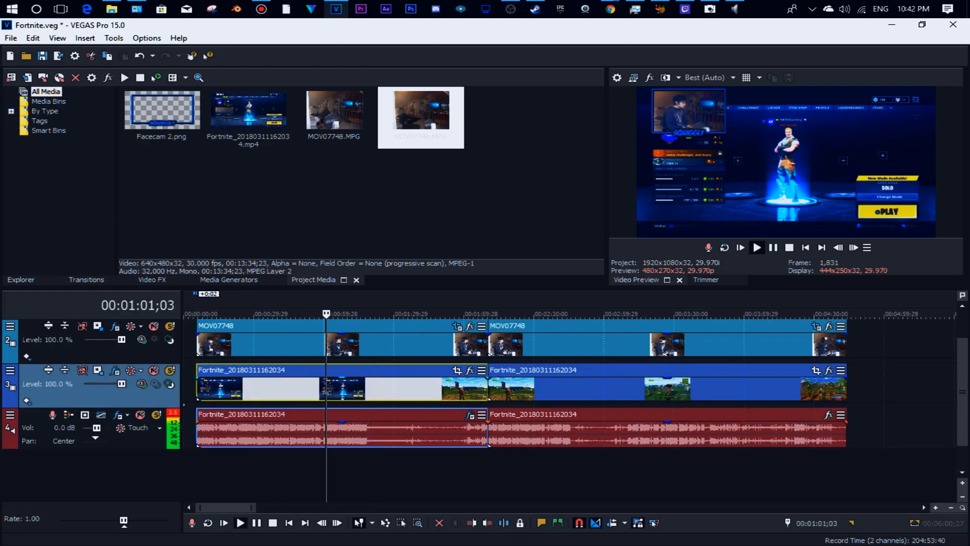
pyautogui.press('space')
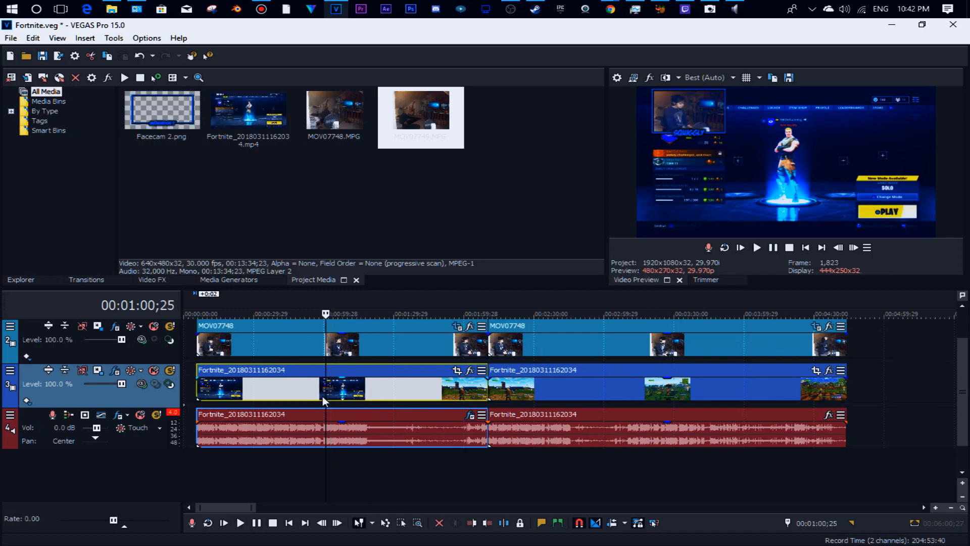
pyautogui.hotkey('ctrl', 'z')
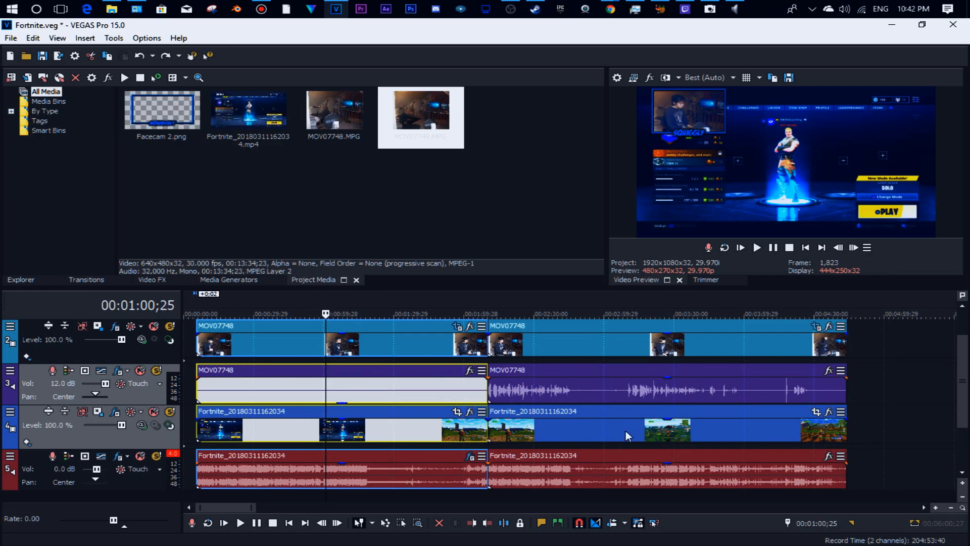
# Step: Start importing media into the project and browse to the Documents folder
pyautogui.scroll(-2, 625, 430)
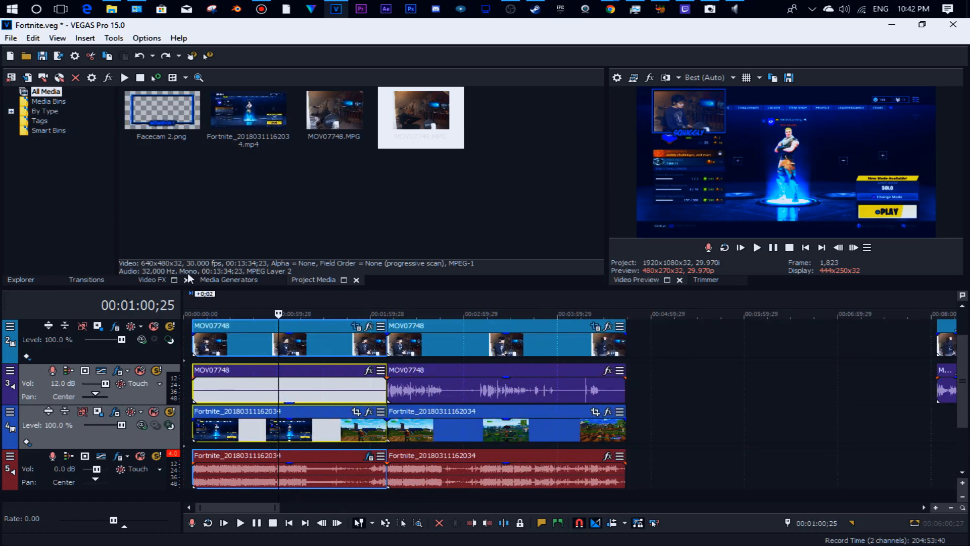
pyautogui.click(141, 279)
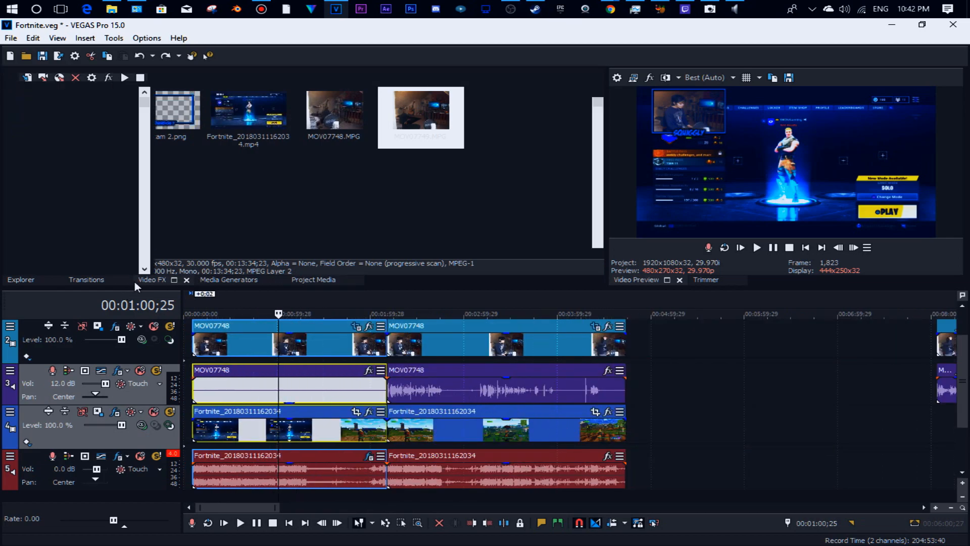
pyautogui.click(313, 280)
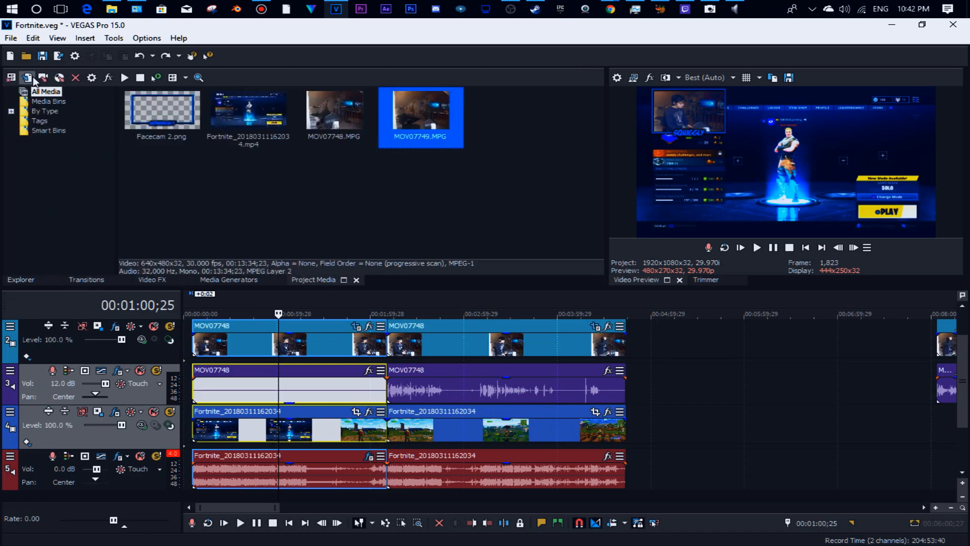
pyautogui.click(33, 80)
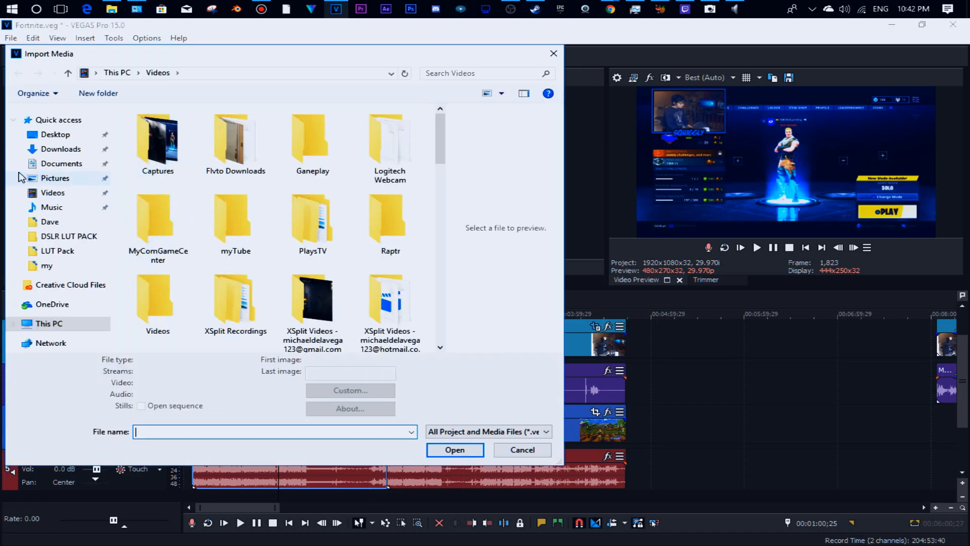
pyautogui.click(62, 163)
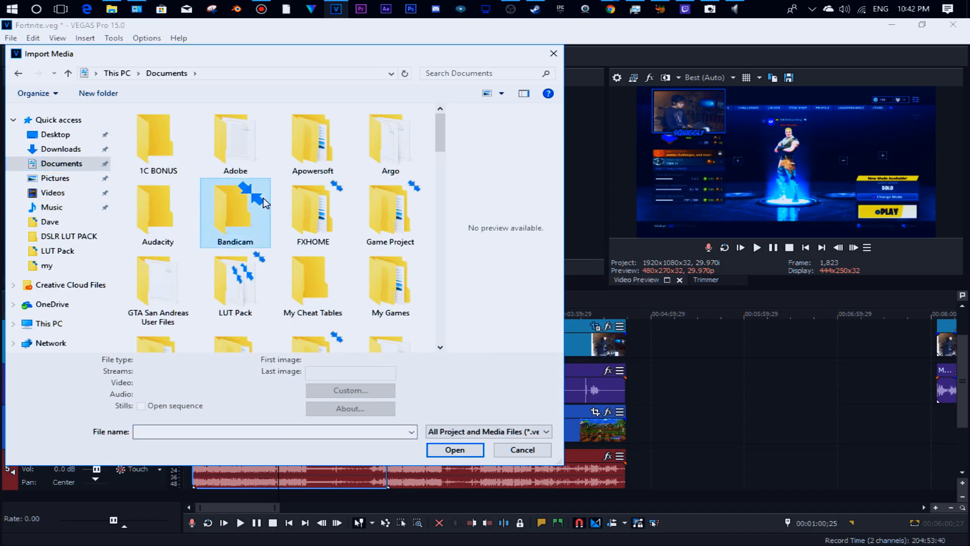
# Step: Find the Intro video in the Documents folder and import it into the project media
pyautogui.write('int')
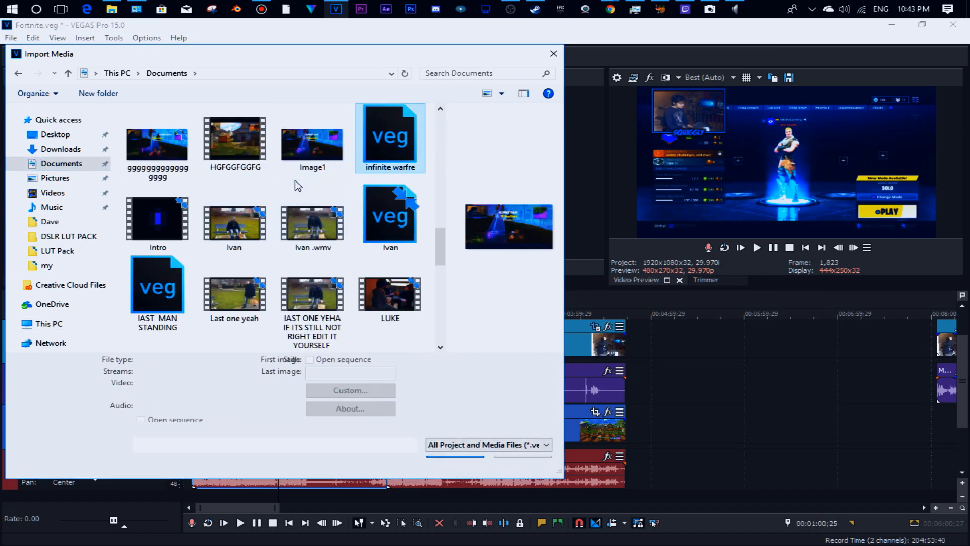
pyautogui.write('i')
pyautogui.scroll(-2, 304, 202)
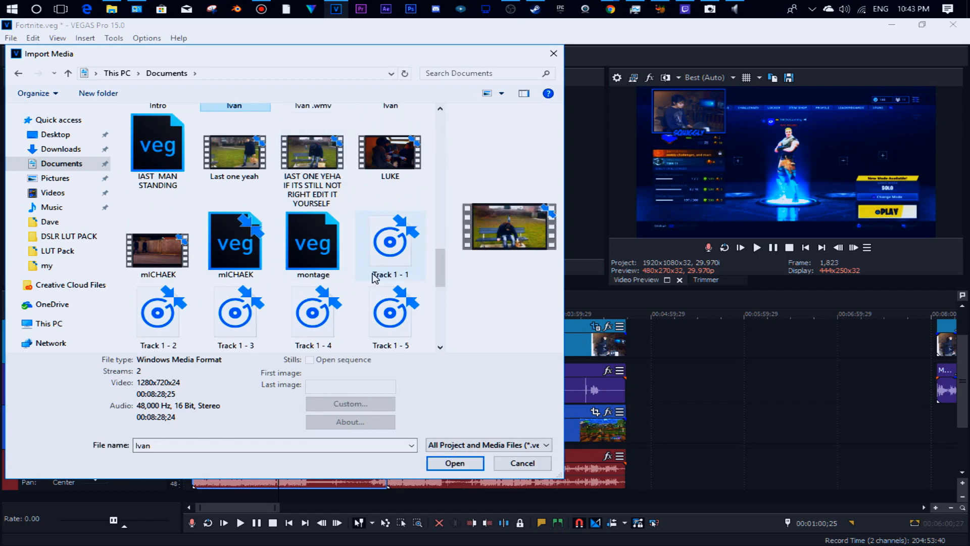
pyautogui.scroll(-4, 358, 283)
pyautogui.press('u')
pyautogui.press('i')
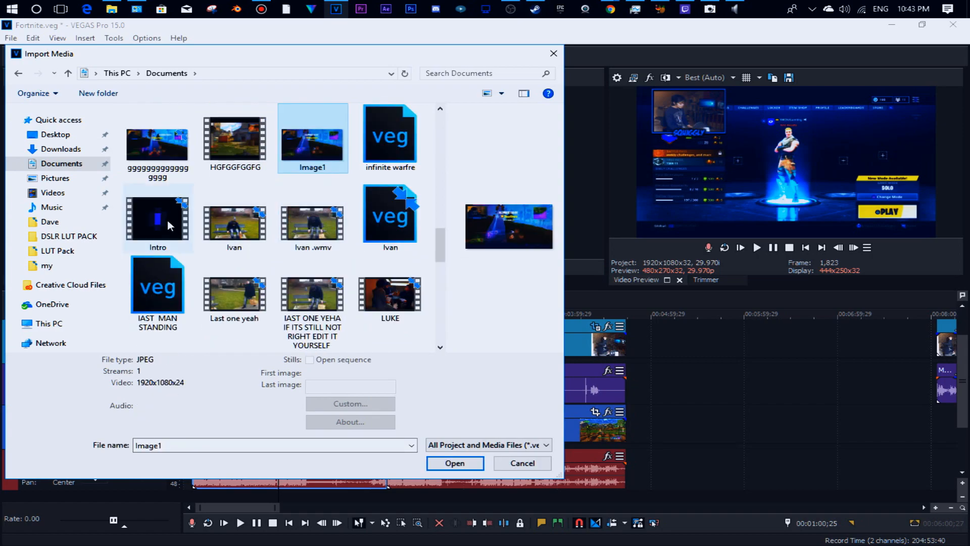
pyautogui.press('n')
pyautogui.press('t')
pyautogui.press('i')
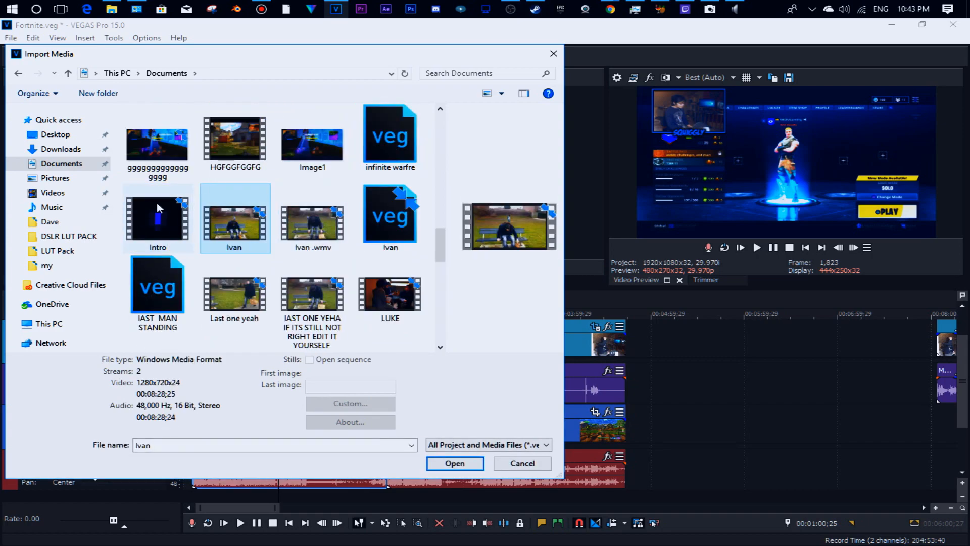
pyautogui.doubleClick(156, 202)
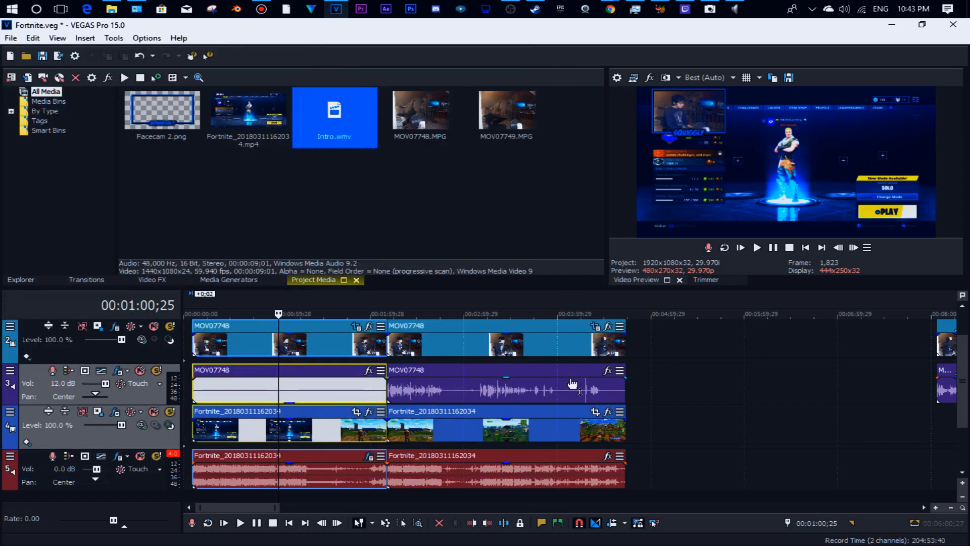
# Step: Place Intro.wmv at the start of the gameplay track and shift the gameplay and facecam clips to begin right after it
pyautogui.moveTo(340, 127); pyautogui.dragTo(182, 421)
pyautogui.moveTo(307, 436); pyautogui.dragTo(331, 395)
pyautogui.moveTo(424, 427)
pyautogui.mouseDown()
pyautogui.moveTo(451, 427)
pyautogui.moveTo(430, 429)
pyautogui.mouseUp()
pyautogui.moveTo(462, 391); pyautogui.dragTo(468, 393)
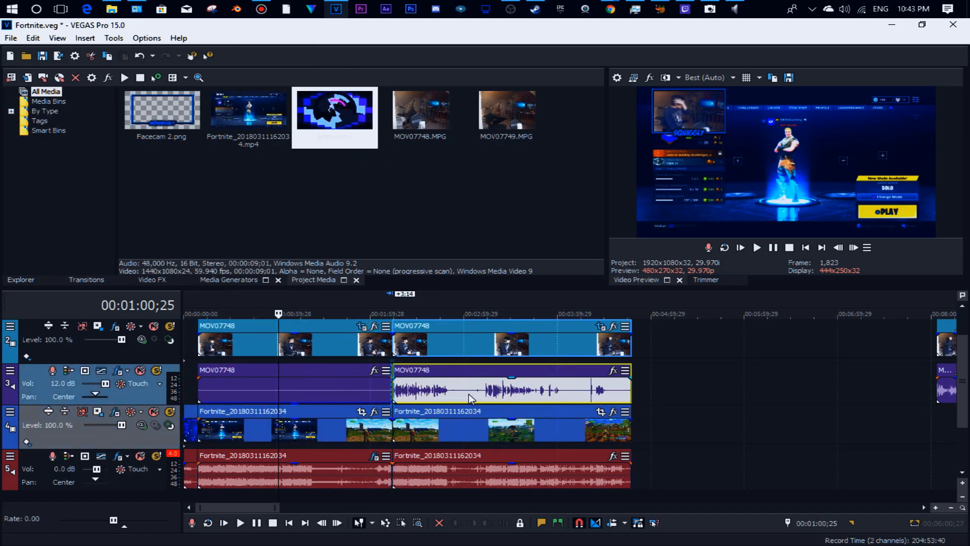
# Step: Split the second gameplay clip at 00:04:06;04 and copy the piece after the split
pyautogui.click(568, 429)
pyautogui.rightClick(569, 426)
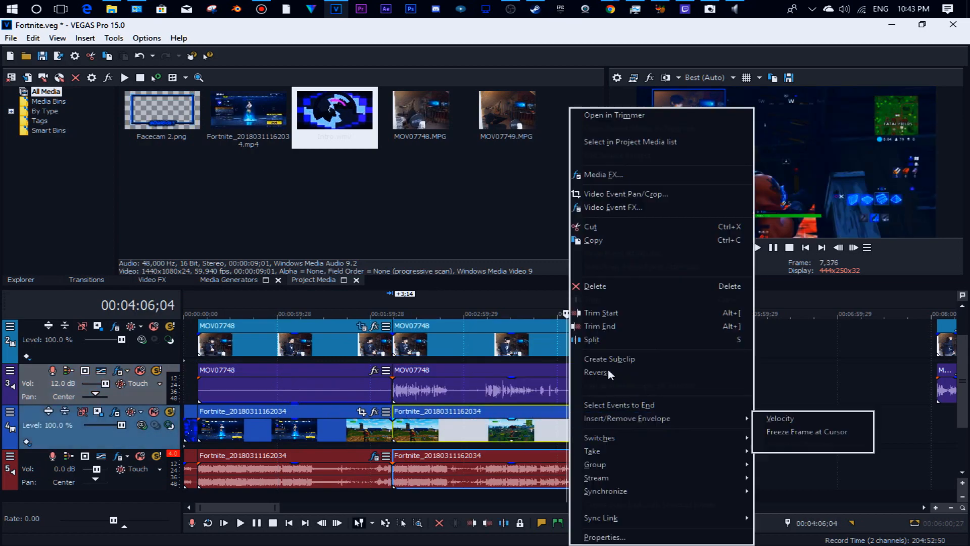
pyautogui.click(613, 240)
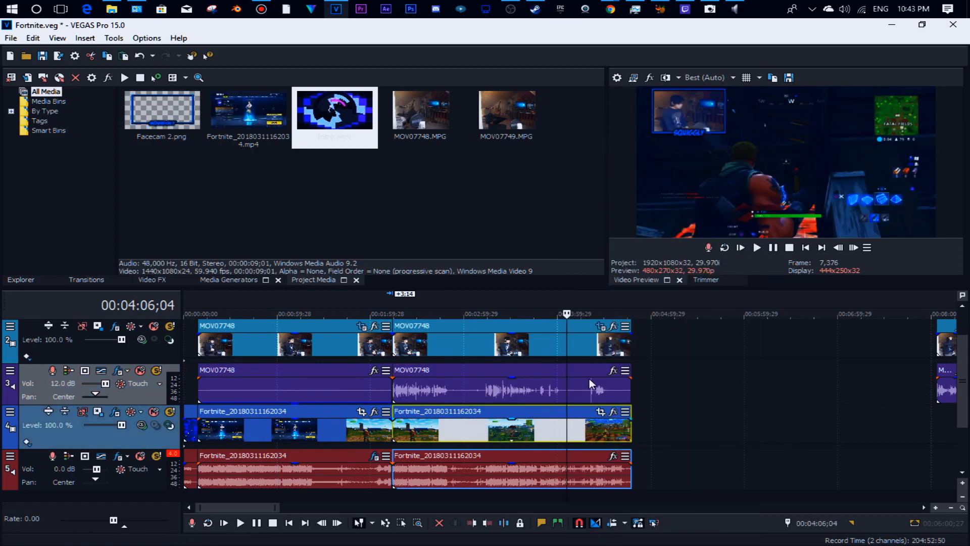
pyautogui.rightClick(571, 426)
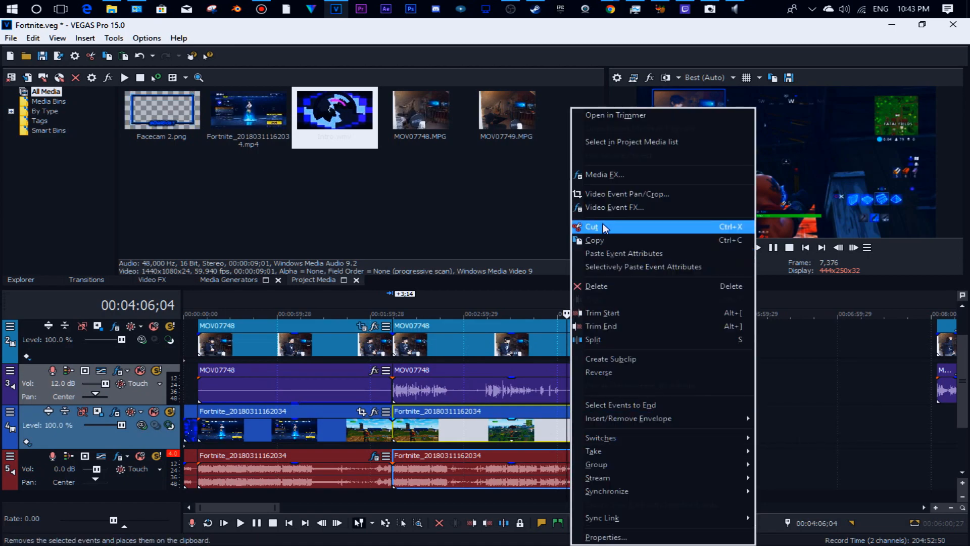
pyautogui.click(611, 344)
pyautogui.rightClick(606, 431)
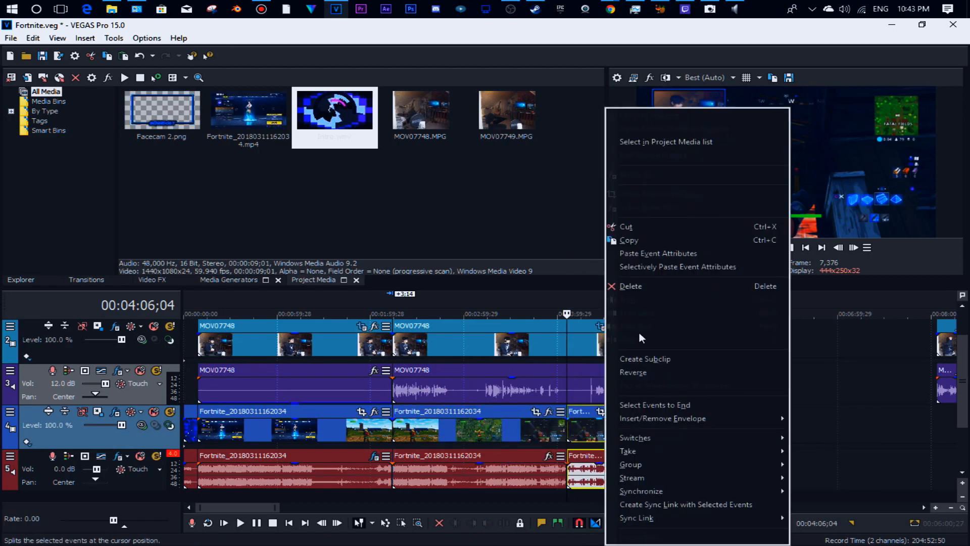
pyautogui.click(662, 240)
# Step: Move all gameplay and facecam clips about 41 seconds later on the timeline, and place the intro directly before them
pyautogui.moveTo(597, 436); pyautogui.dragTo(661, 433)
pyautogui.moveTo(475, 435); pyautogui.dragTo(541, 435)
pyautogui.moveTo(545, 392); pyautogui.dragTo(607, 393)
pyautogui.moveTo(348, 434); pyautogui.dragTo(413, 441)
pyautogui.moveTo(385, 398); pyautogui.dragTo(452, 402)
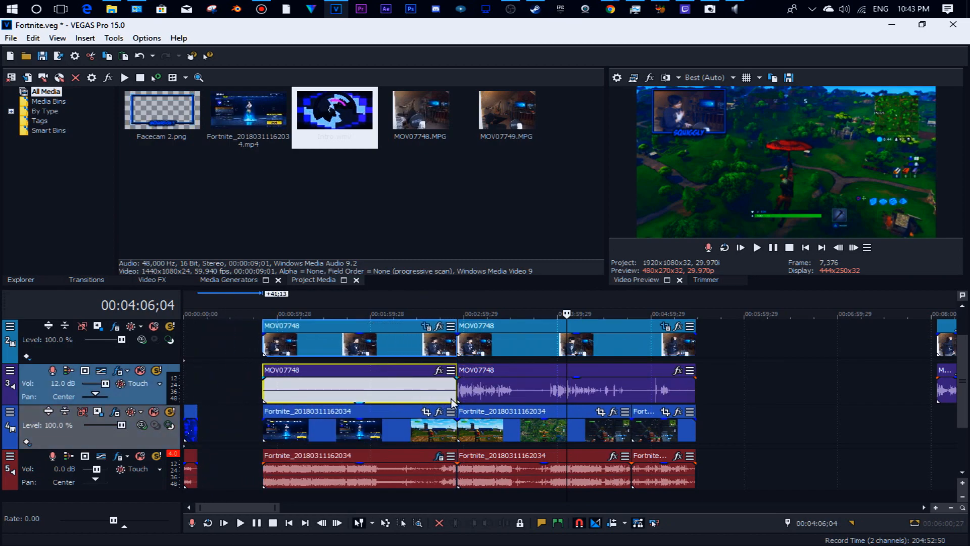
pyautogui.click(192, 431)
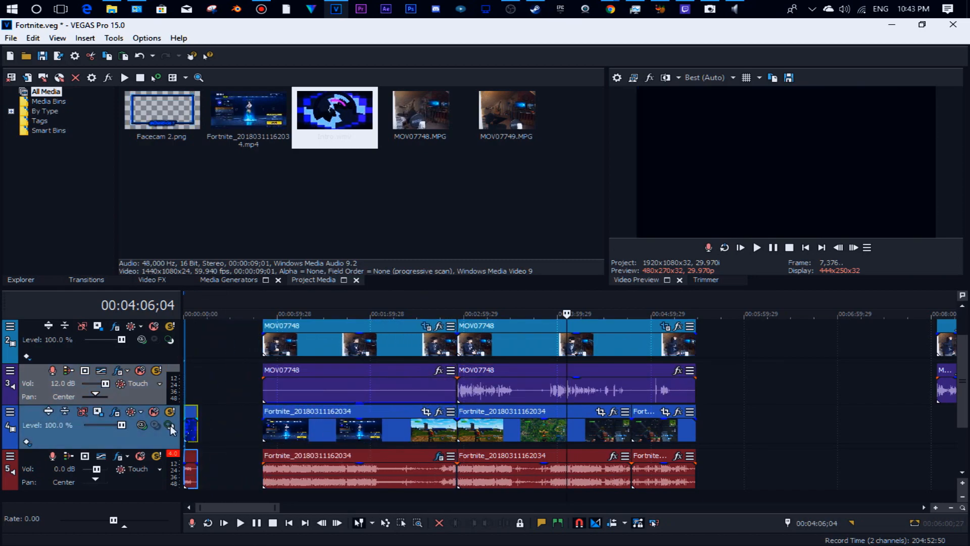
pyautogui.moveTo(194, 433); pyautogui.dragTo(260, 434)
# Step: Paste the copied gameplay piece ahead of the intro and move it to the very start of the timeline
pyautogui.click(213, 430)
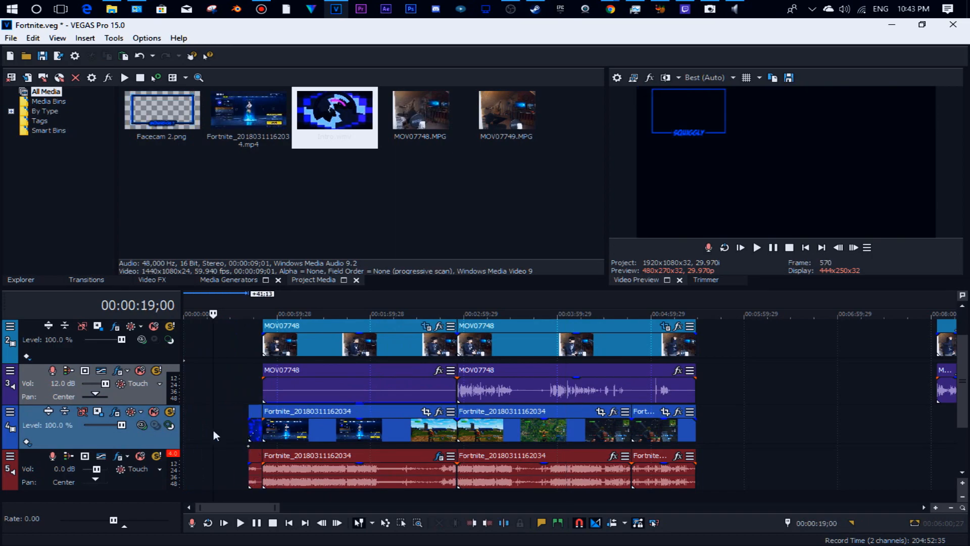
pyautogui.rightClick(213, 430)
pyautogui.click(241, 217)
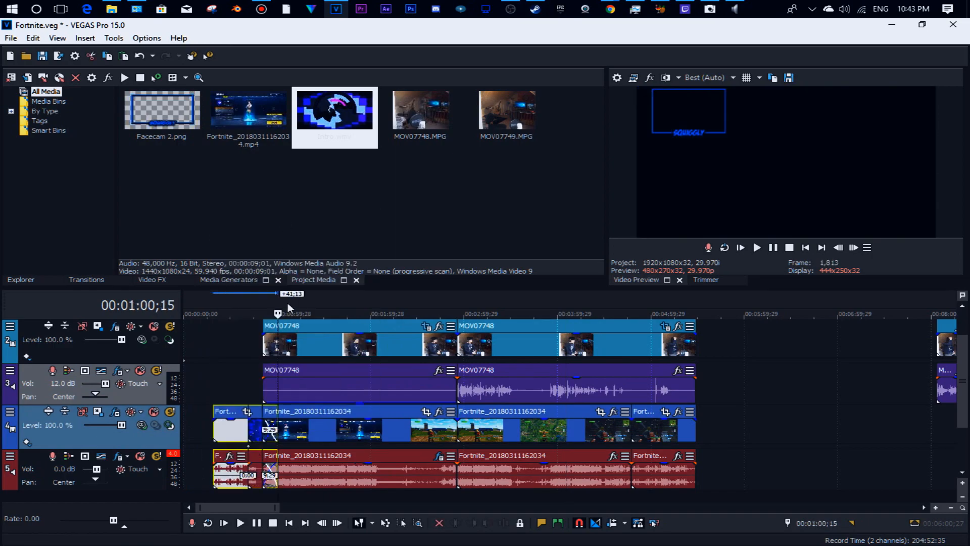
pyautogui.moveTo(210, 434); pyautogui.dragTo(185, 431)
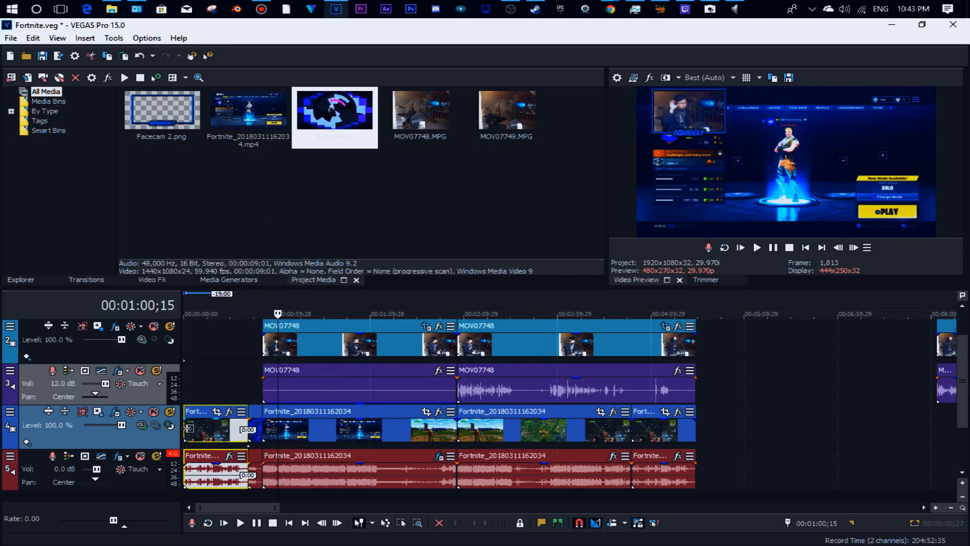
# Step: Trim the start of the Facecam 2 overlay so it begins together with the first facecam clip
pyautogui.press('Home')
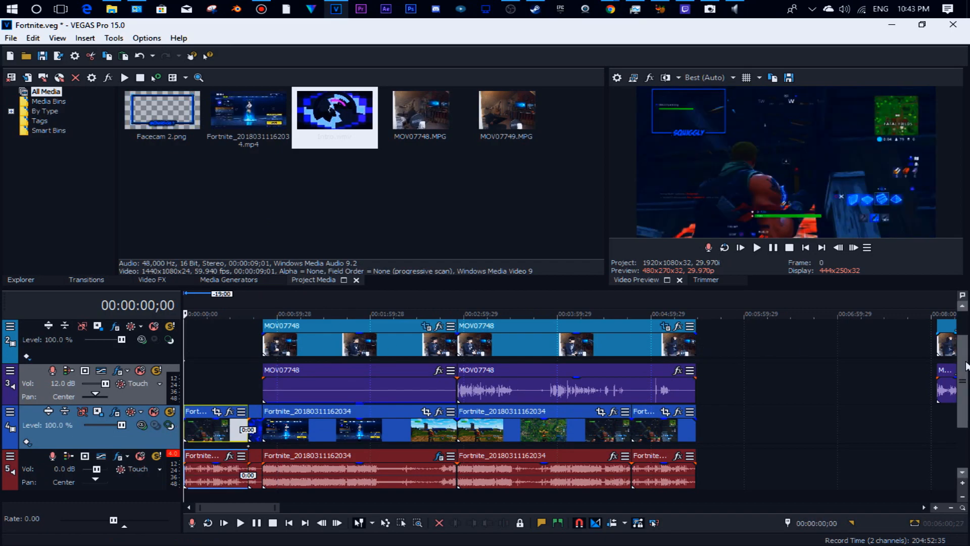
pyautogui.moveTo(962, 360); pyautogui.dragTo(961, 333)
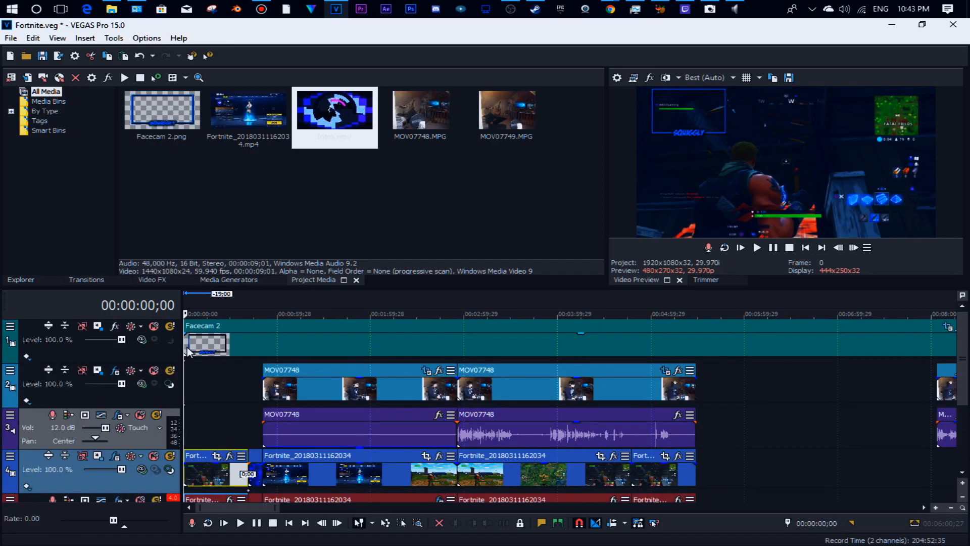
pyautogui.moveTo(184, 346)
pyautogui.mouseDown()
pyautogui.moveTo(260, 348)
pyautogui.moveTo(271, 363)
pyautogui.mouseUp()
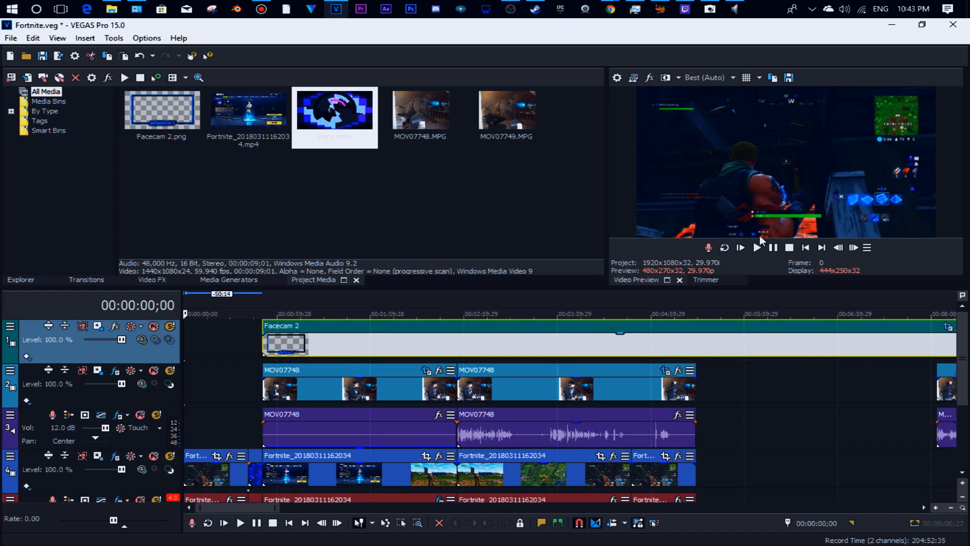
# Step: Play the opening of the gameplay teaser and look over the clips and audio tracks along the timeline
pyautogui.click(773, 249)
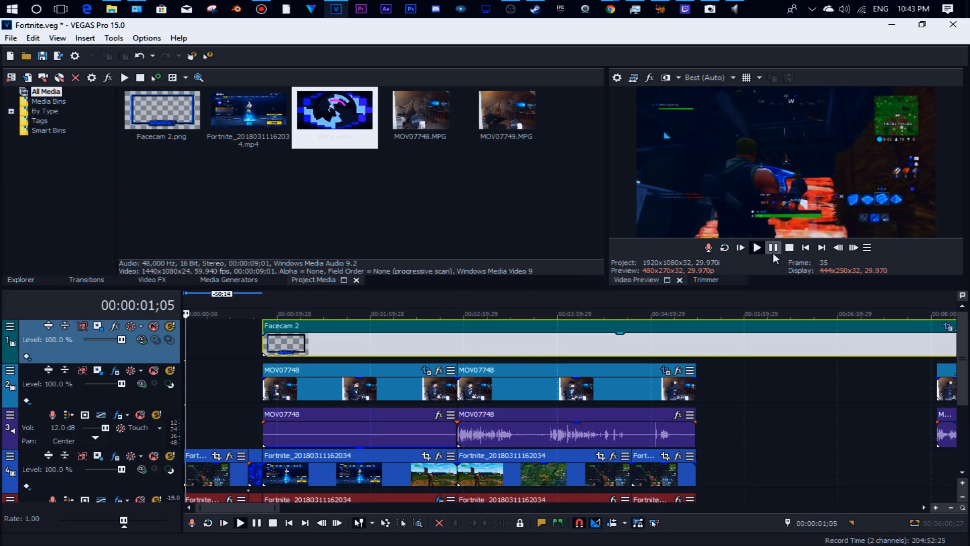
pyautogui.click(774, 253)
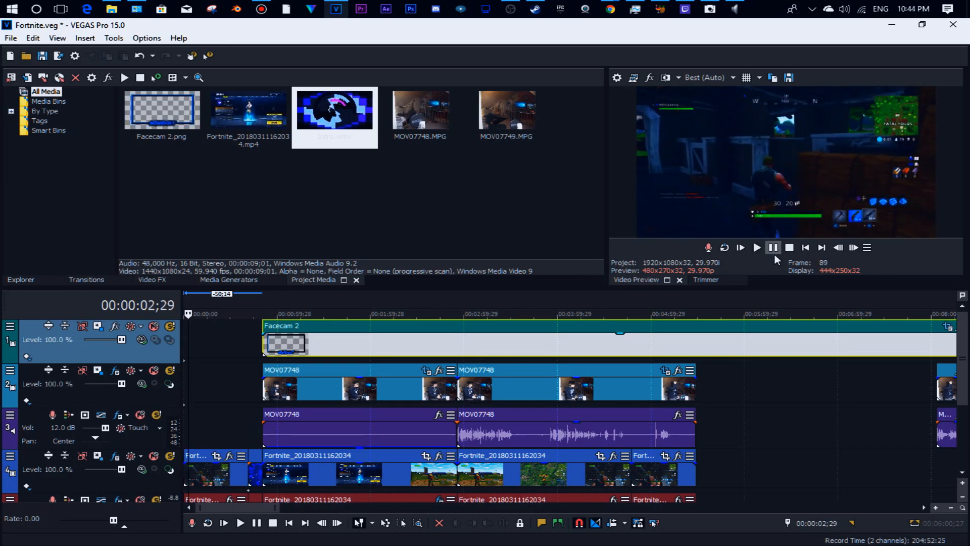
pyautogui.click(962, 423)
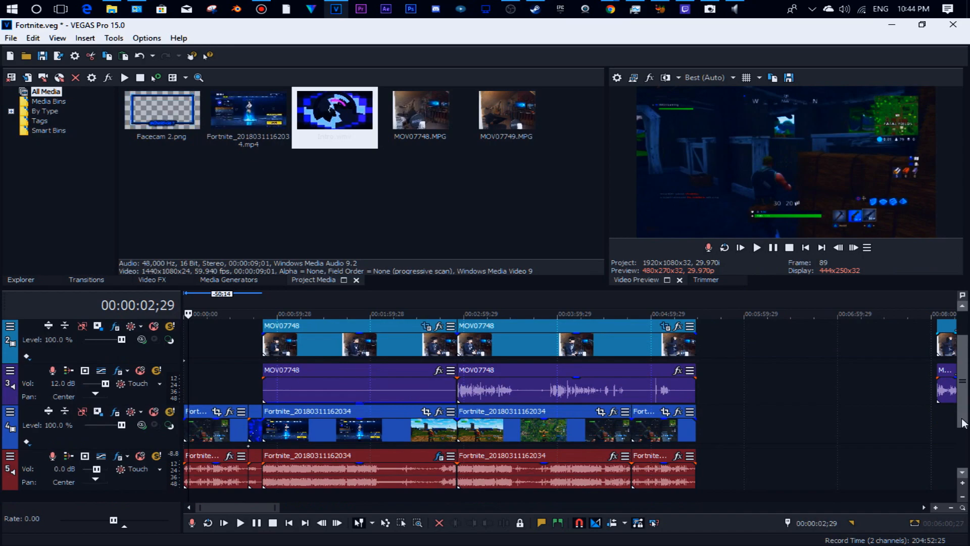
pyautogui.click(963, 423)
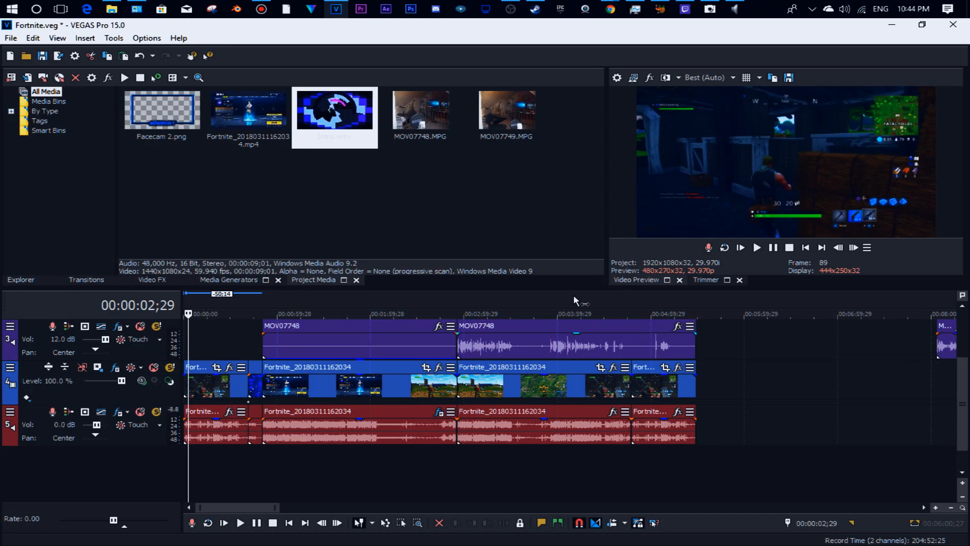
pyautogui.press('space')
pyautogui.press('space')
pyautogui.press('space')
pyautogui.press('space')
pyautogui.scroll(-10, 803, 414)
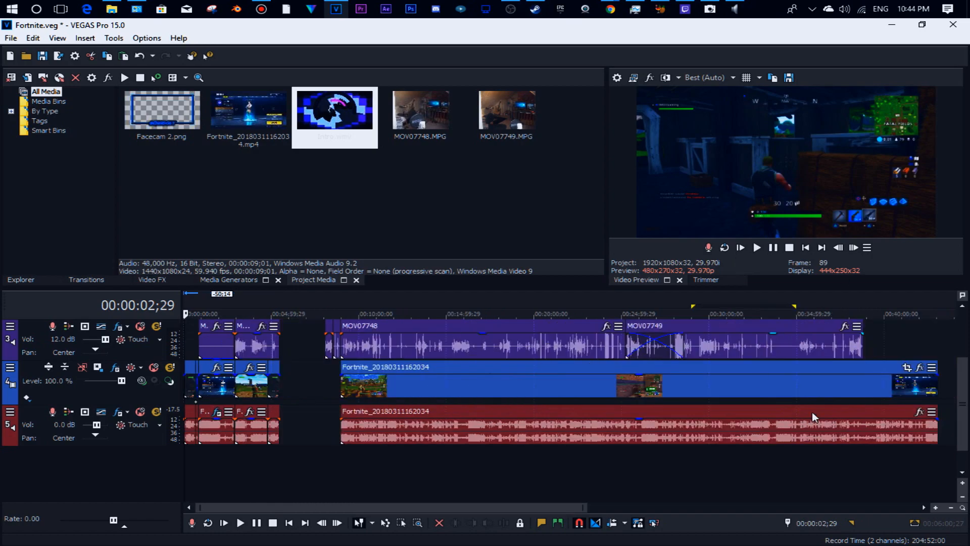
pyautogui.moveTo(486, 350); pyautogui.dragTo(508, 352)
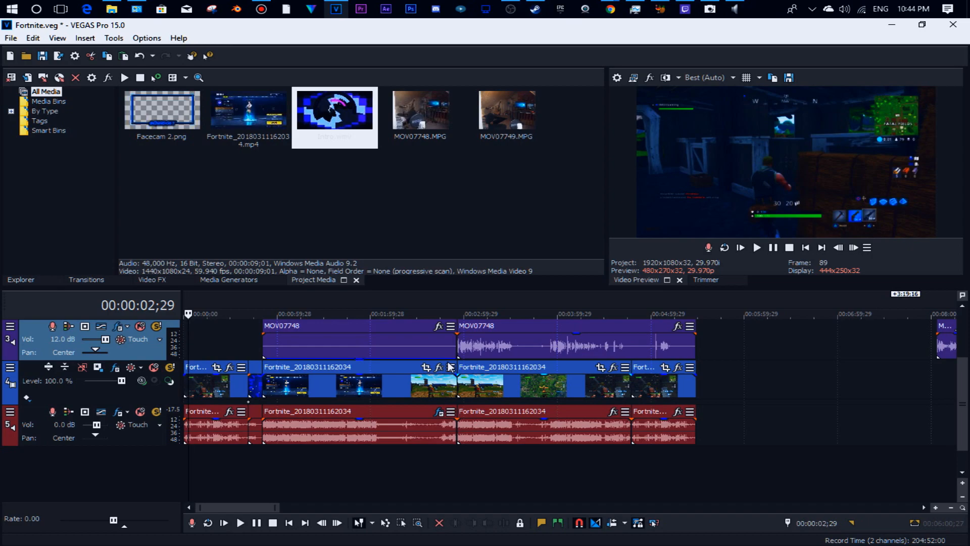
# Step: Check several points in the teaser clip and play it from the start to find a suitable place to cut it
pyautogui.click(225, 434)
pyautogui.click(241, 433)
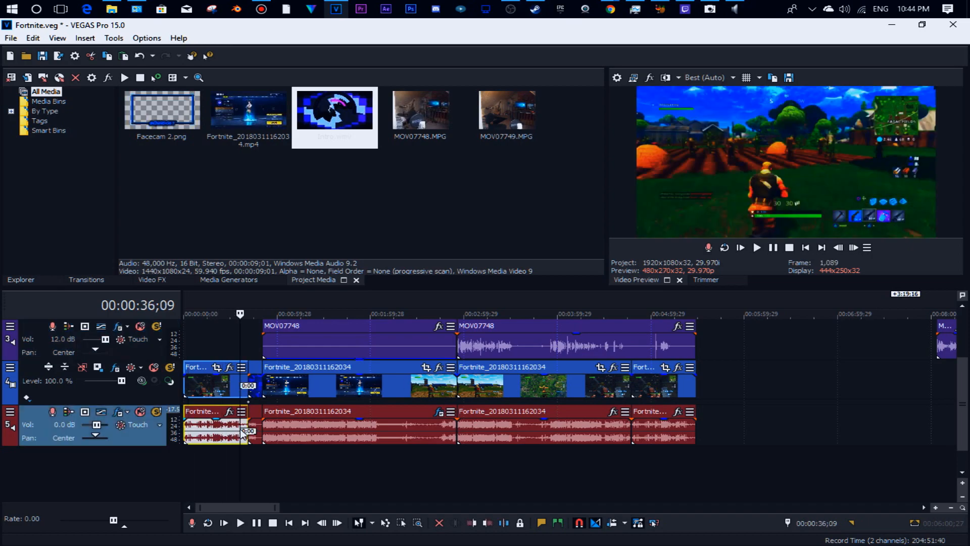
pyautogui.doubleClick(242, 433)
pyautogui.click(223, 435)
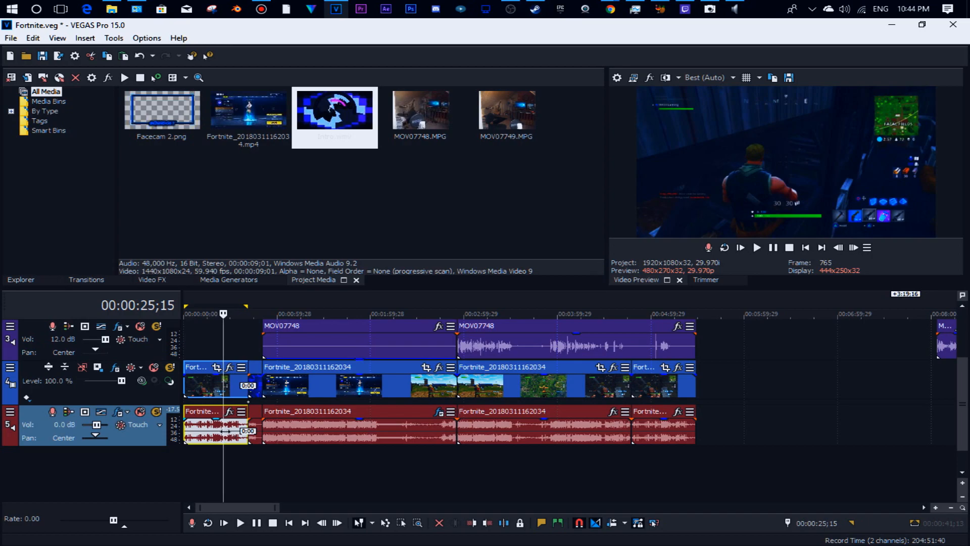
pyautogui.click(206, 438)
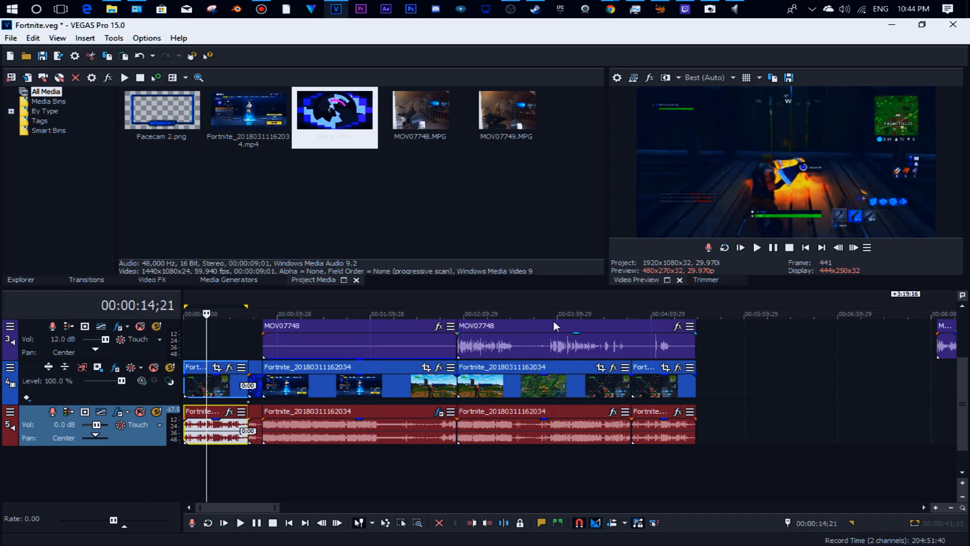
pyautogui.click(188, 432)
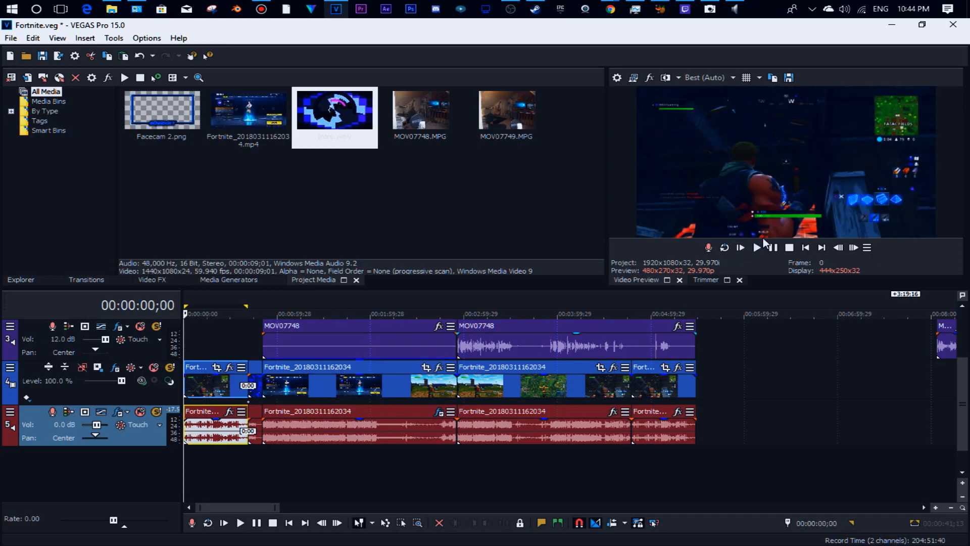
pyautogui.click(772, 248)
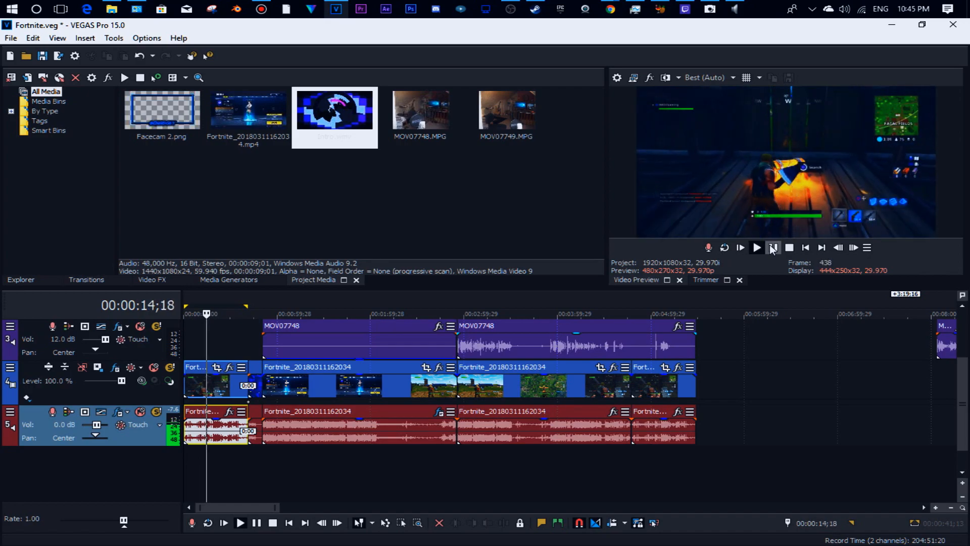
pyautogui.click(773, 247)
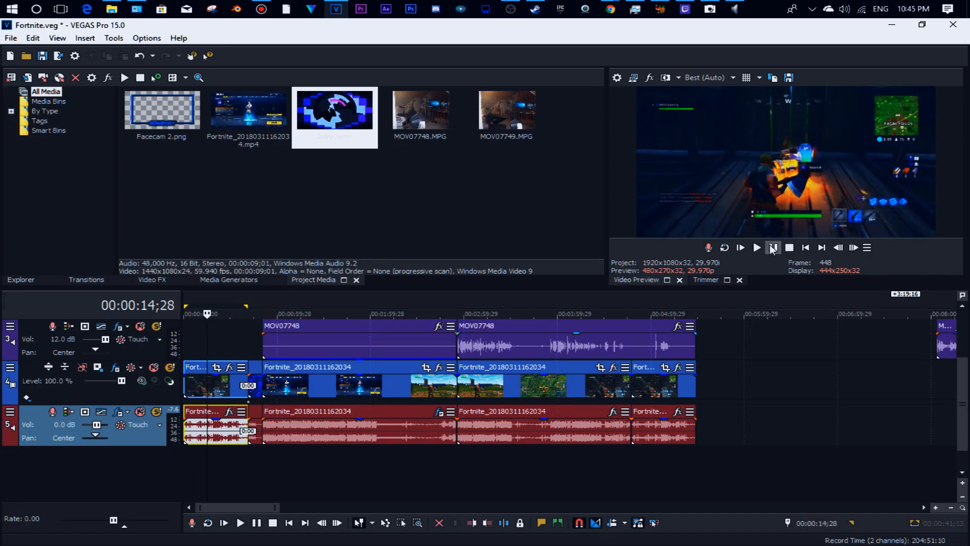
# Step: Split the gameplay teaser at 00:00:15;01 and delete the piece after the split
pyautogui.press('Right')
pyautogui.press('Right')
pyautogui.press('Right')
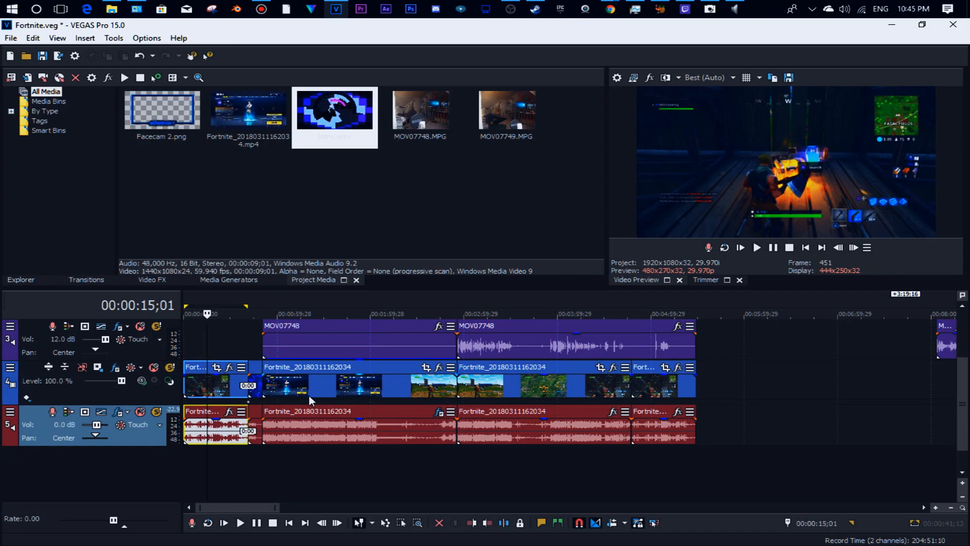
pyautogui.rightClick(213, 390)
pyautogui.click(268, 343)
pyautogui.click(218, 390)
pyautogui.press('Delete')
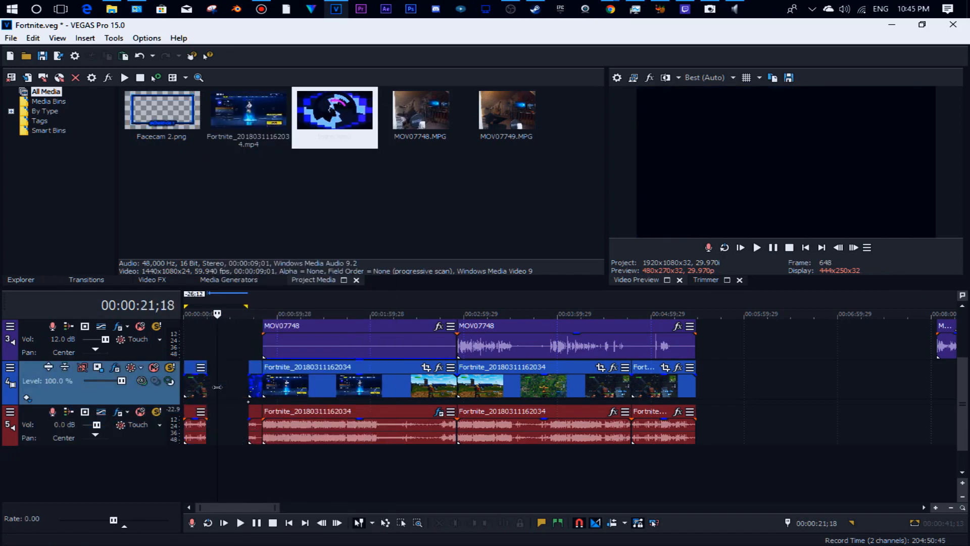
# Step: Move the intro directly against the end of the shortened teaser and play the joined opening through into the intro
pyautogui.click(193, 401)
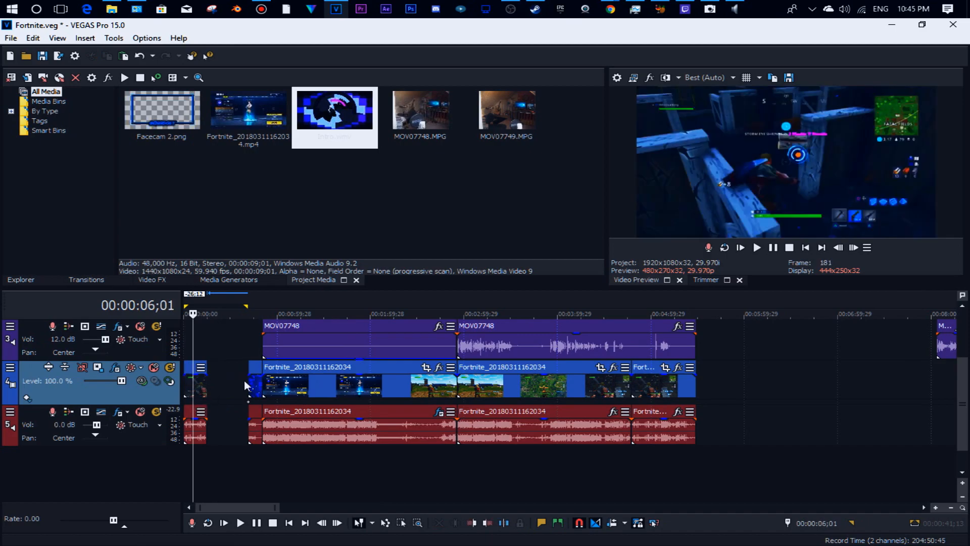
pyautogui.moveTo(261, 390); pyautogui.dragTo(216, 392)
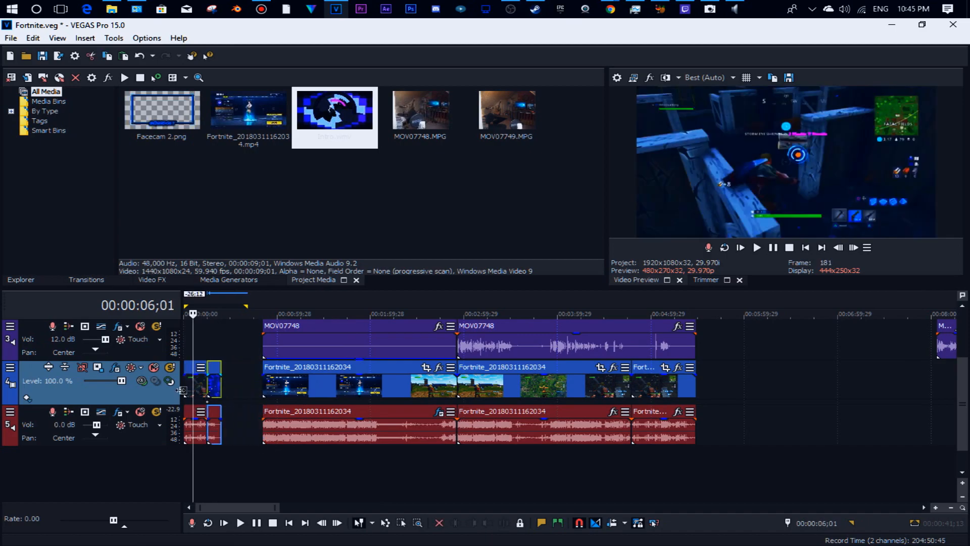
pyautogui.click(185, 393)
pyautogui.click(755, 249)
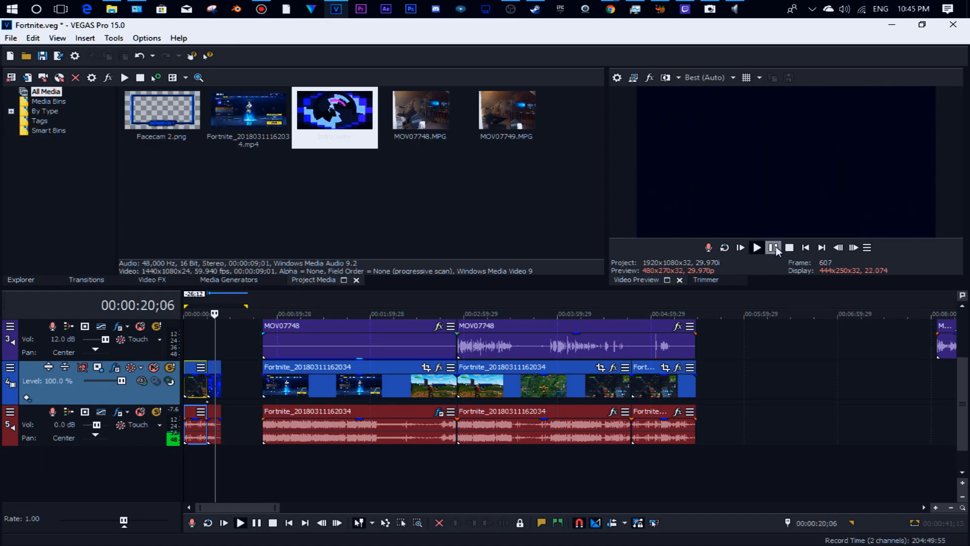
pyautogui.click(772, 247)
# Step: Insert a new video track above the gameplay track and move the intro's video onto it at the same time position
pyautogui.scroll(3, 736, 314)
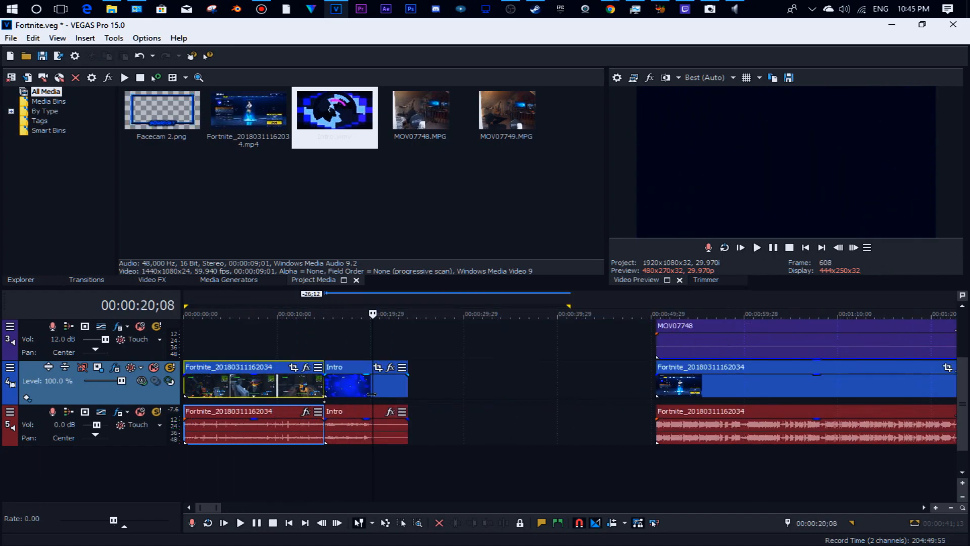
pyautogui.click(187, 382)
pyautogui.moveTo(351, 399); pyautogui.dragTo(345, 345)
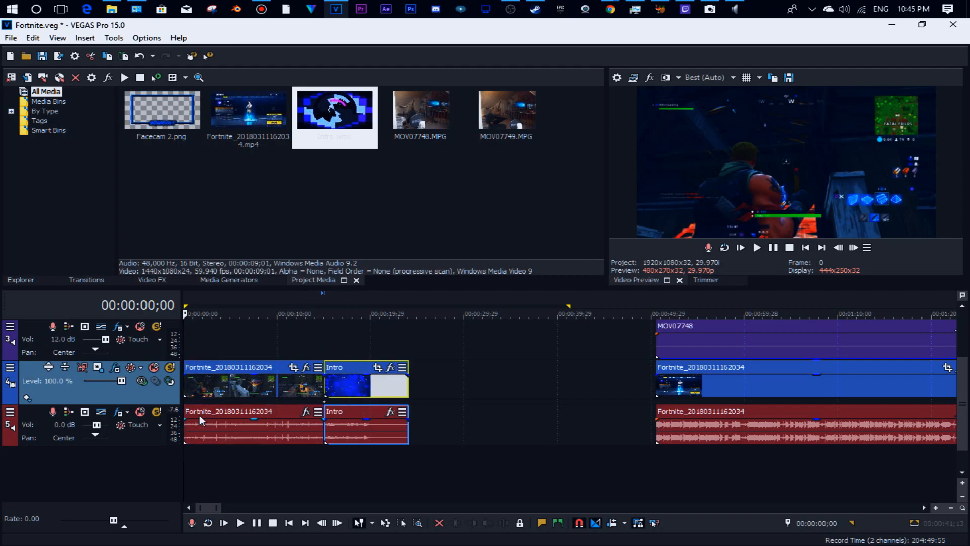
pyautogui.rightClick(170, 398)
pyautogui.click(235, 225)
pyautogui.moveTo(368, 432); pyautogui.dragTo(371, 434)
pyautogui.moveTo(399, 428); pyautogui.dragTo(399, 375)
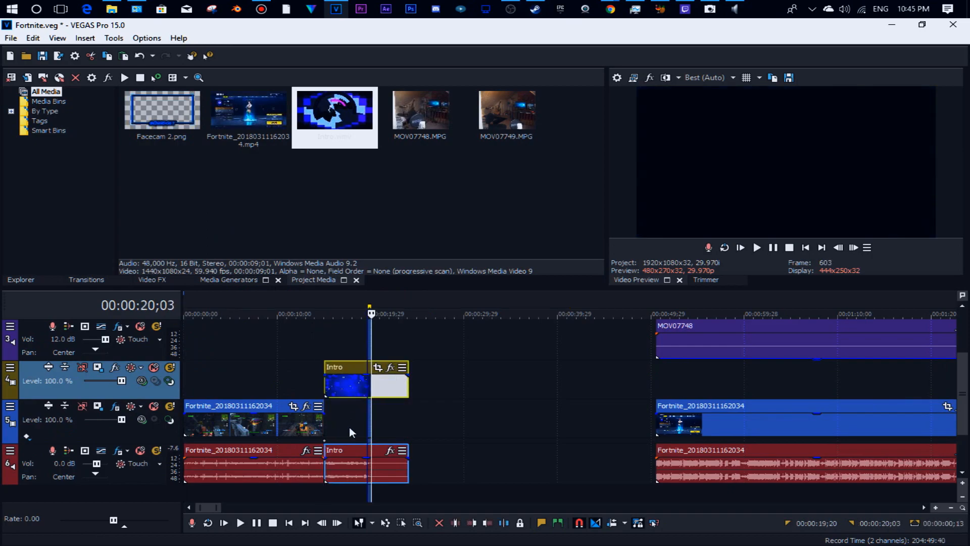
pyautogui.click(350, 428)
pyautogui.click(253, 435)
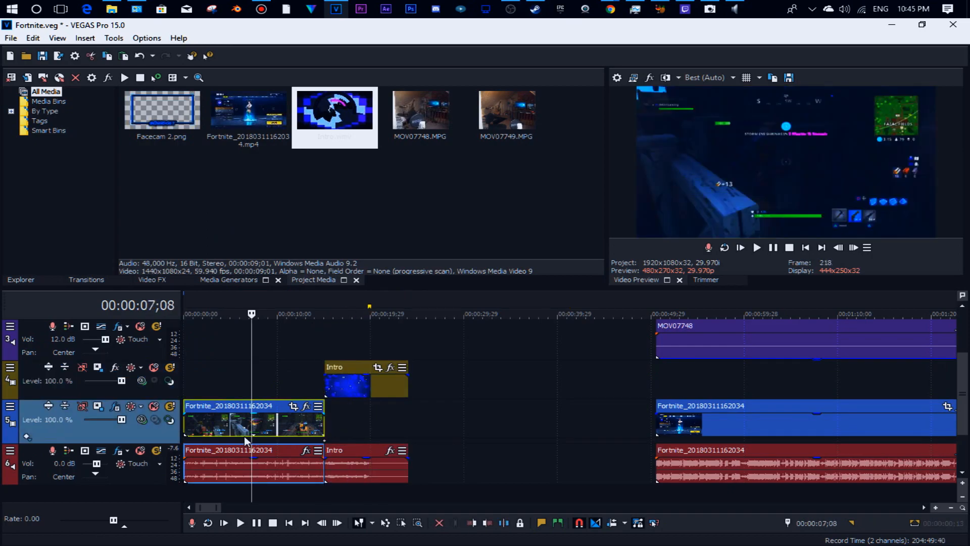
# Step: Import the song "[Electro] - Au5 - Inside (feat. Danyka Nadeau)" from the Music folder into the project media
pyautogui.click(31, 82)
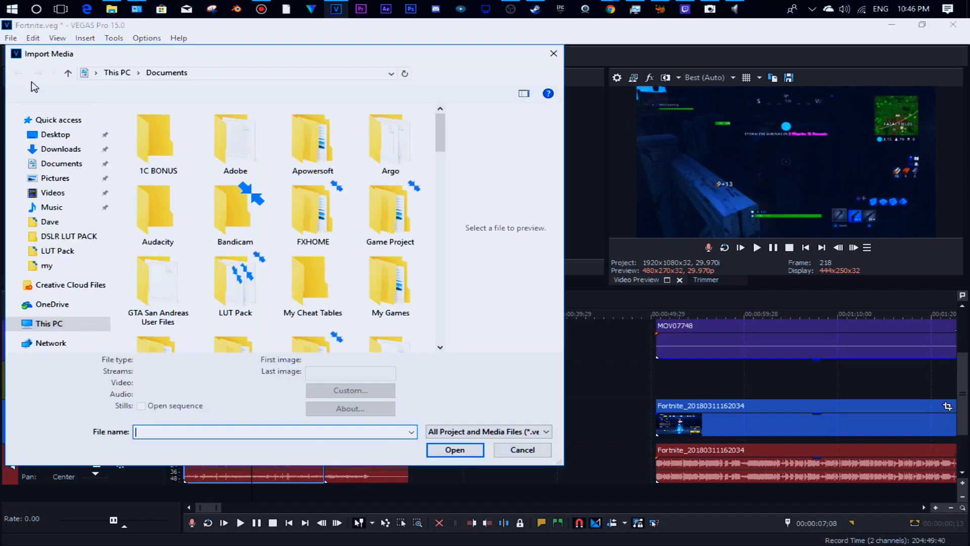
pyautogui.click(44, 203)
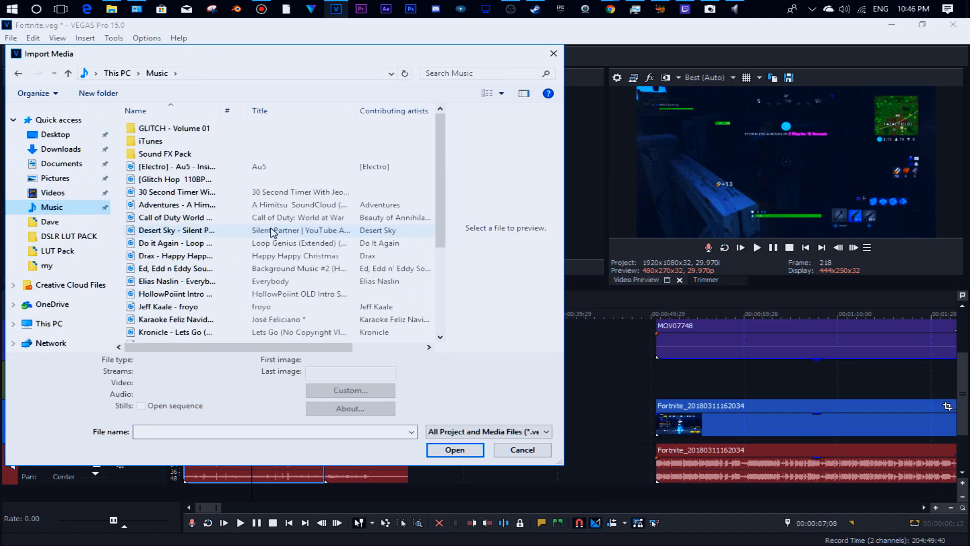
pyautogui.scroll(-4, 265, 235)
pyautogui.scroll(4, 267, 234)
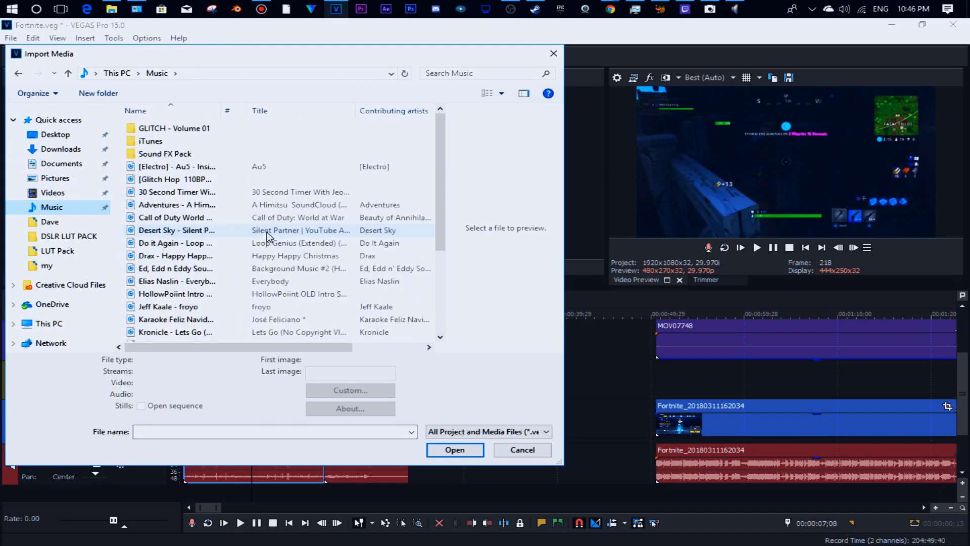
pyautogui.click(244, 179)
pyautogui.keyDown('shift'); pyautogui.click(245, 168); pyautogui.keyUp('shift')
pyautogui.doubleClick(244, 168)
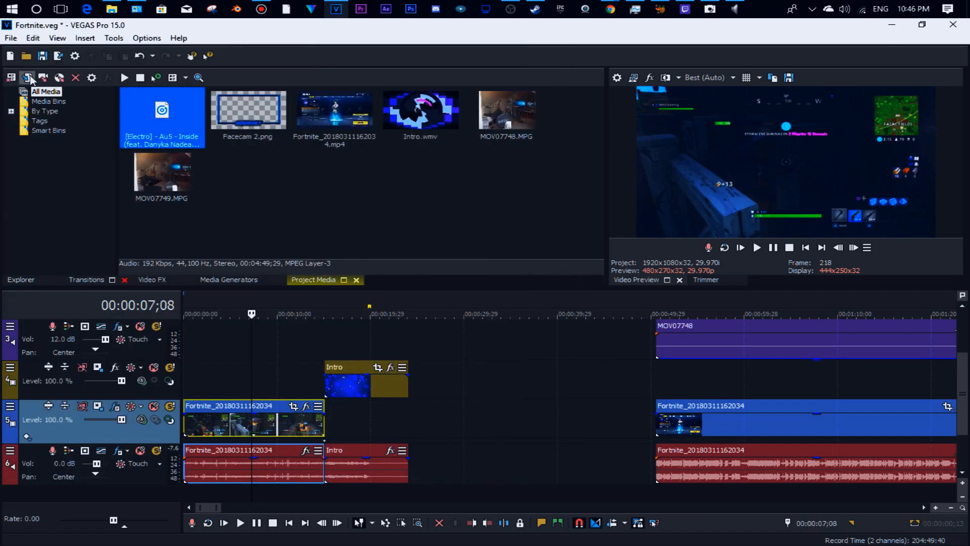
pyautogui.click(30, 79)
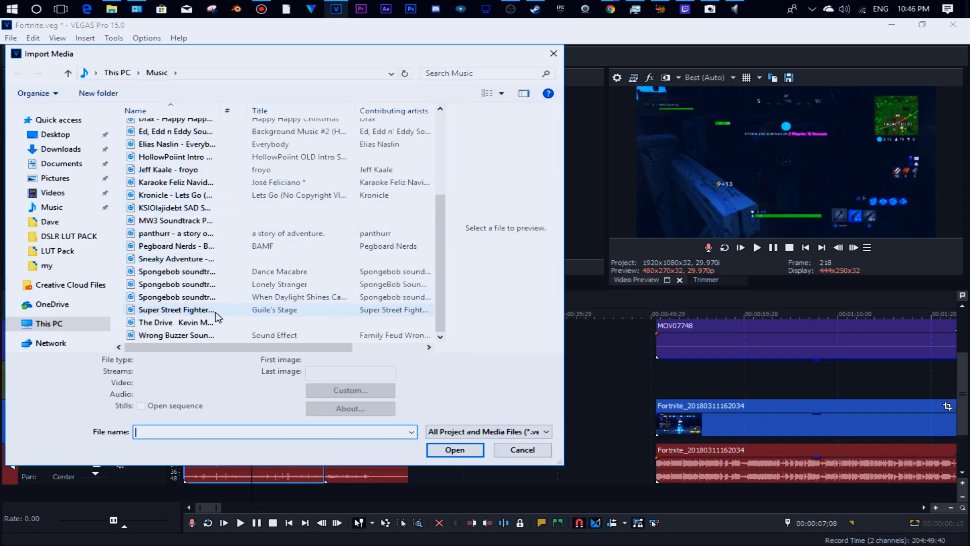
pyautogui.scroll(4, 218, 316)
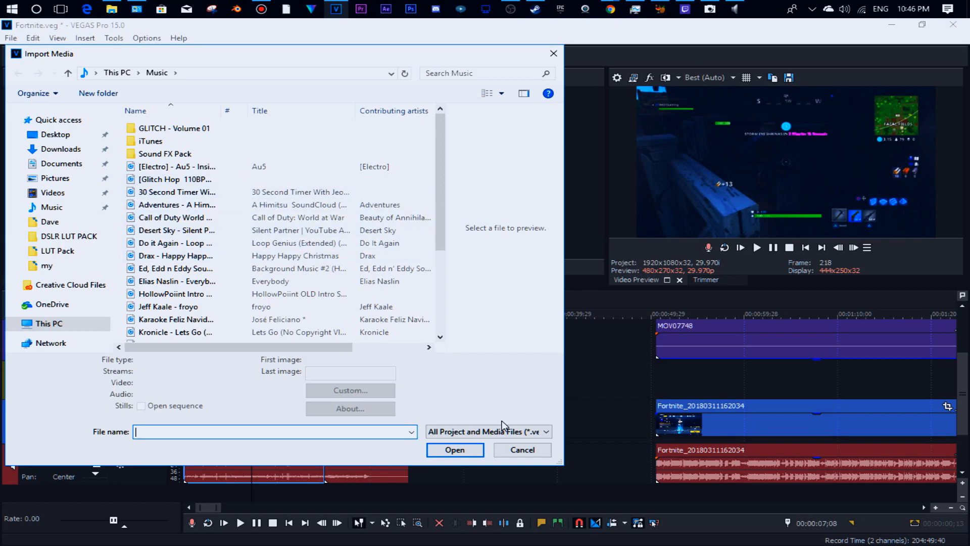
pyautogui.click(522, 449)
# Step: Place the imported song on a new audio track below the gameplay audio from the timeline's start, and audition it around 00:00:30
pyautogui.moveTo(191, 134); pyautogui.dragTo(169, 457)
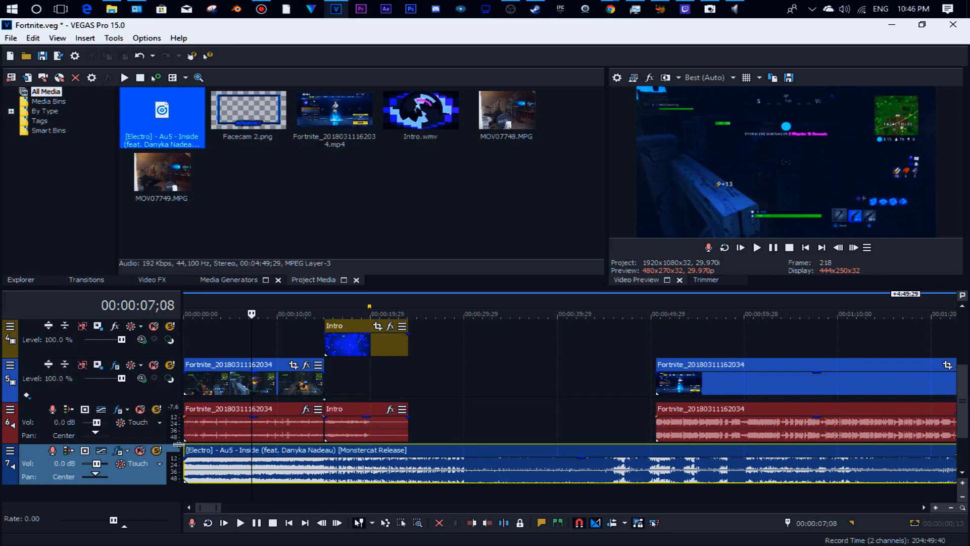
pyautogui.moveTo(189, 470); pyautogui.dragTo(59, 443)
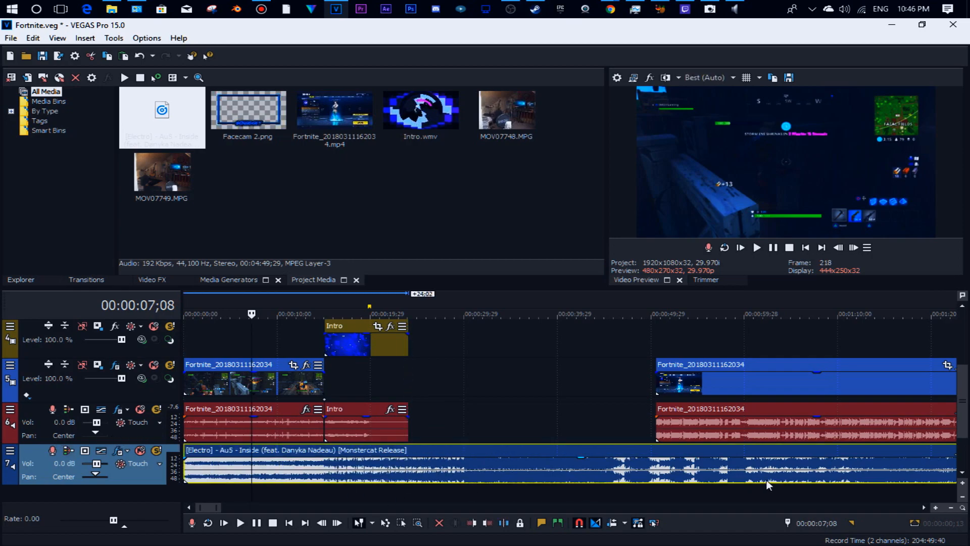
pyautogui.click(461, 467)
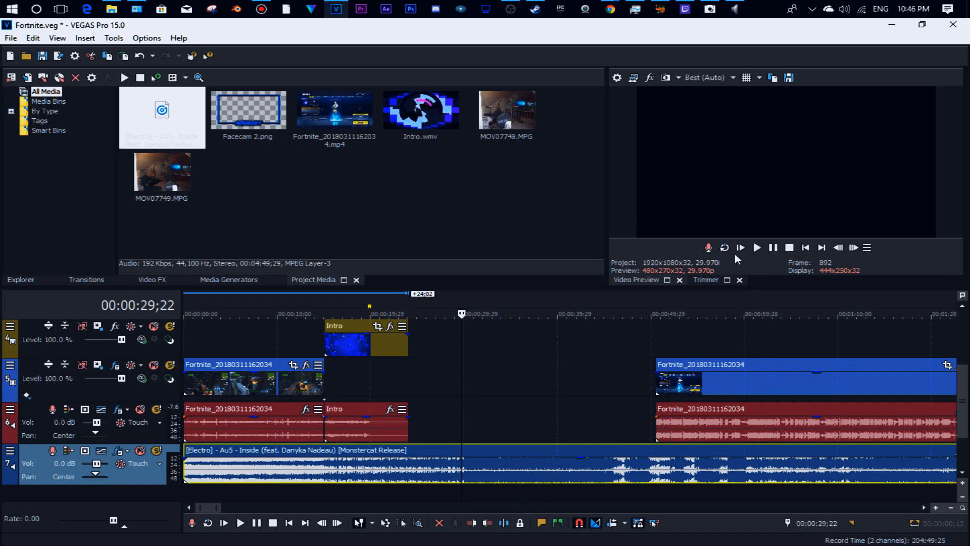
pyautogui.click(773, 247)
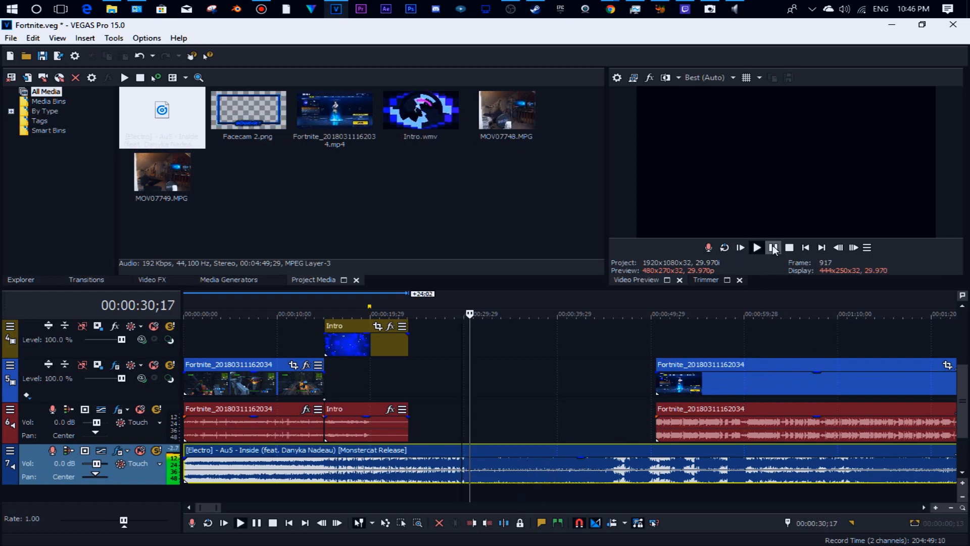
pyautogui.click(773, 247)
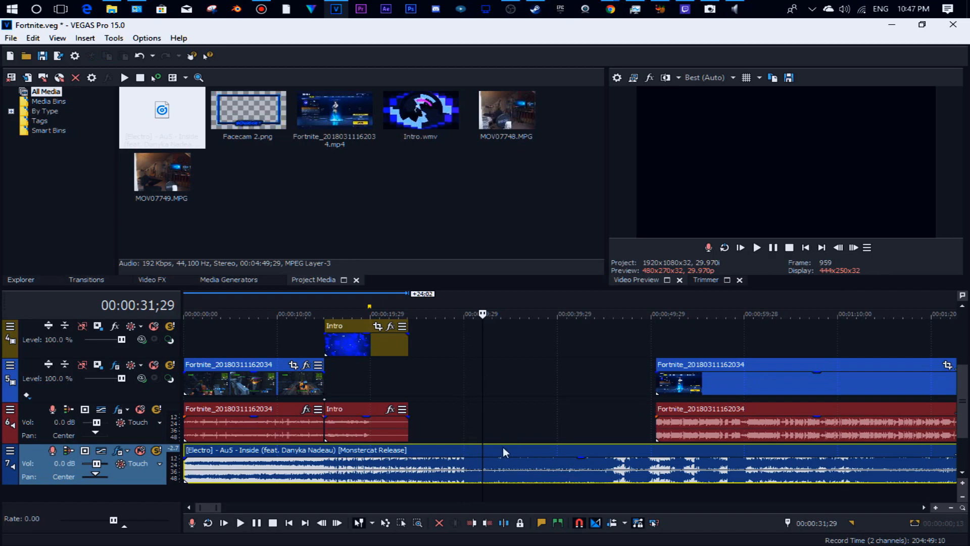
pyautogui.click(466, 470)
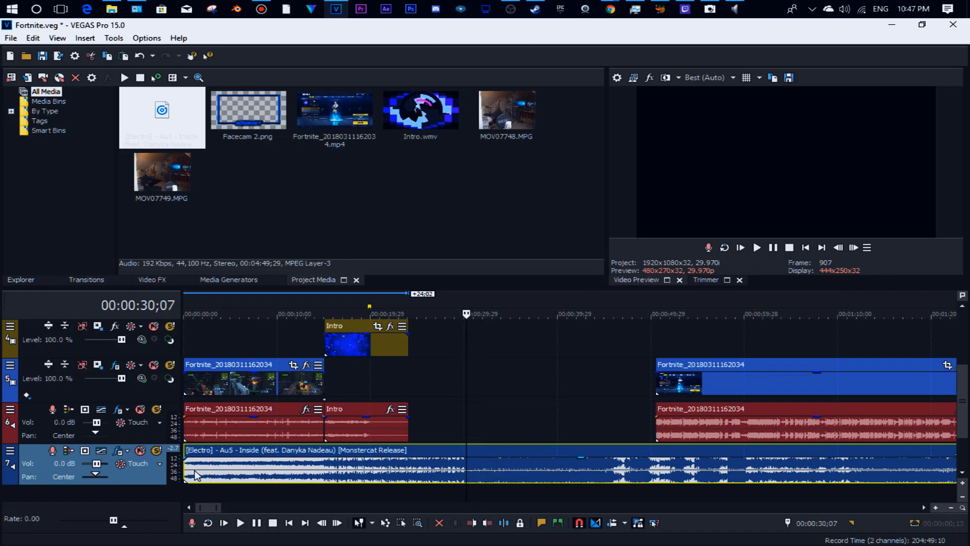
# Step: Trim off the song's beginning, align the remaining part with the timeline's start, and audition it from 00:00:30;07
pyautogui.moveTo(245, 463); pyautogui.dragTo(85, 444)
pyautogui.moveTo(291, 457); pyautogui.dragTo(371, 512)
pyautogui.moveTo(410, 482); pyautogui.dragTo(420, 457)
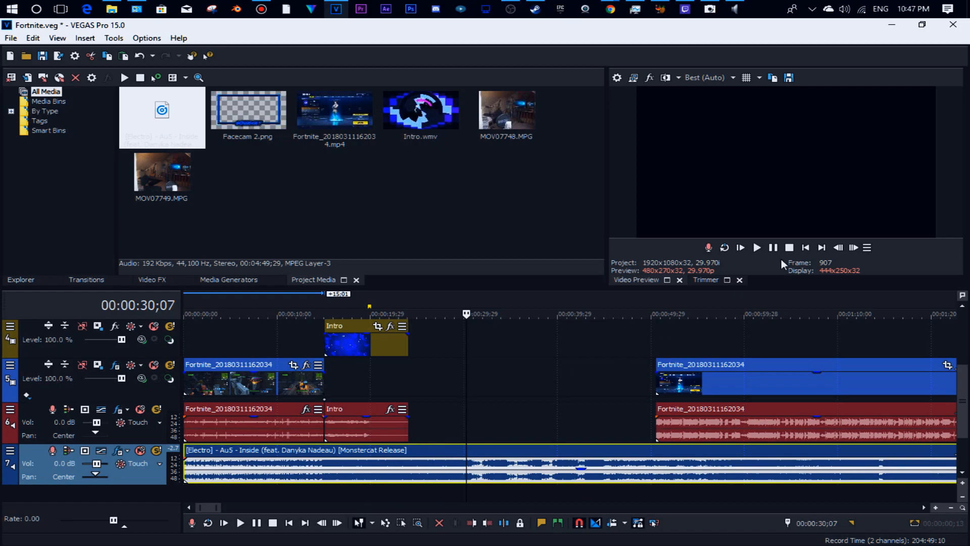
pyautogui.click(772, 253)
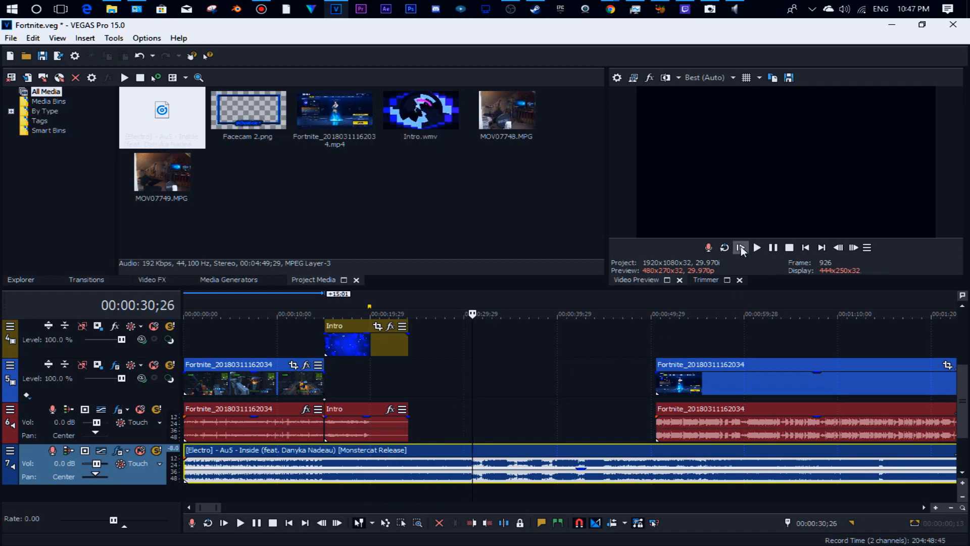
# Step: Lower the background song's gain under the opening teaser and audition the mix from the timeline's start
pyautogui.click(740, 247)
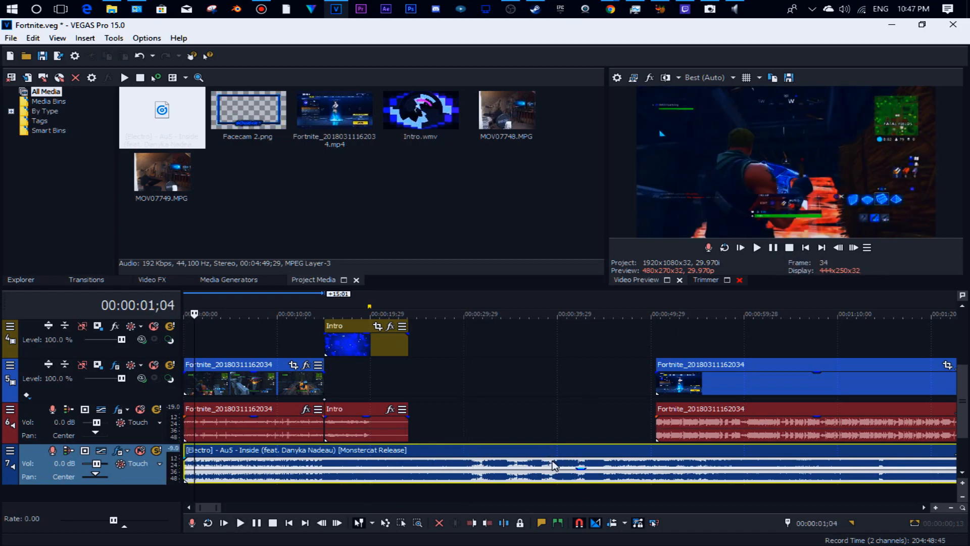
pyautogui.moveTo(553, 473); pyautogui.dragTo(579, 482)
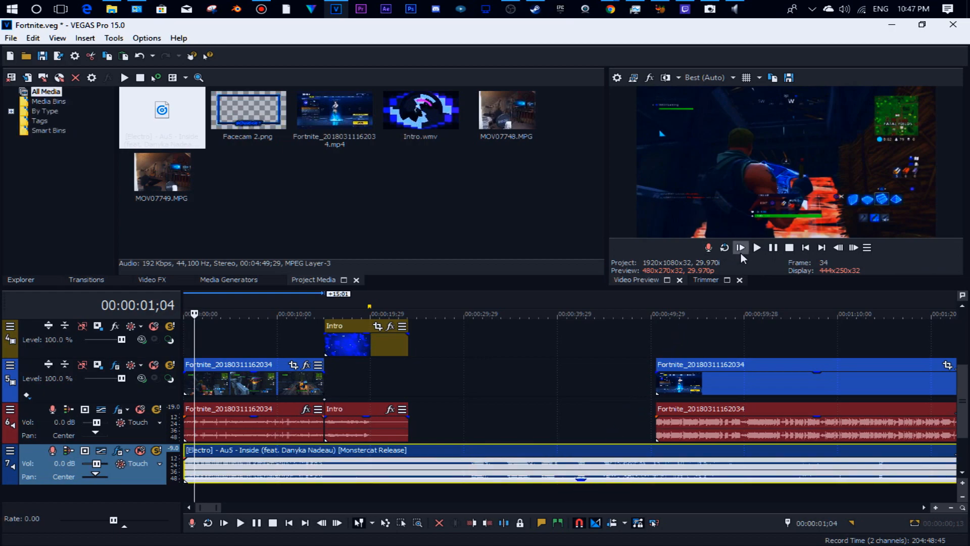
pyautogui.click(741, 252)
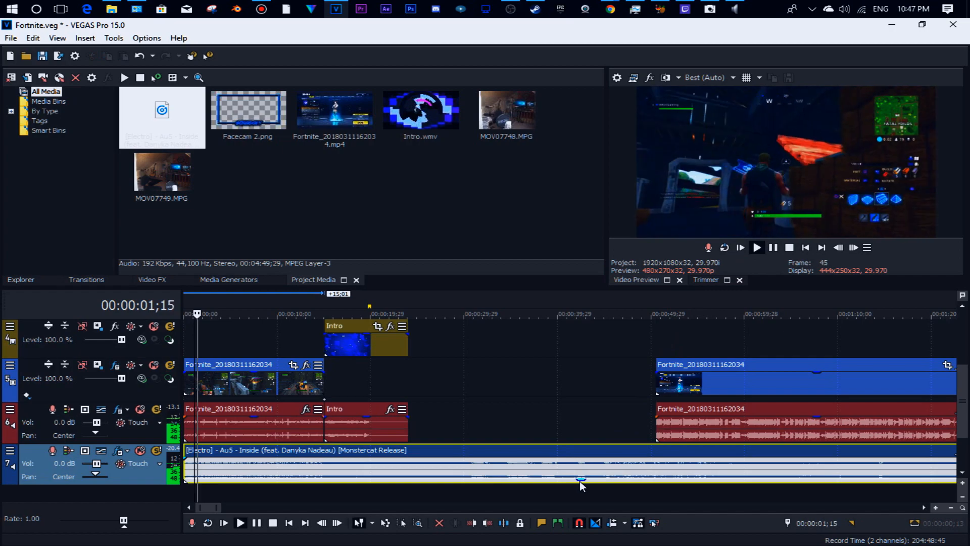
pyautogui.moveTo(582, 484); pyautogui.dragTo(584, 480)
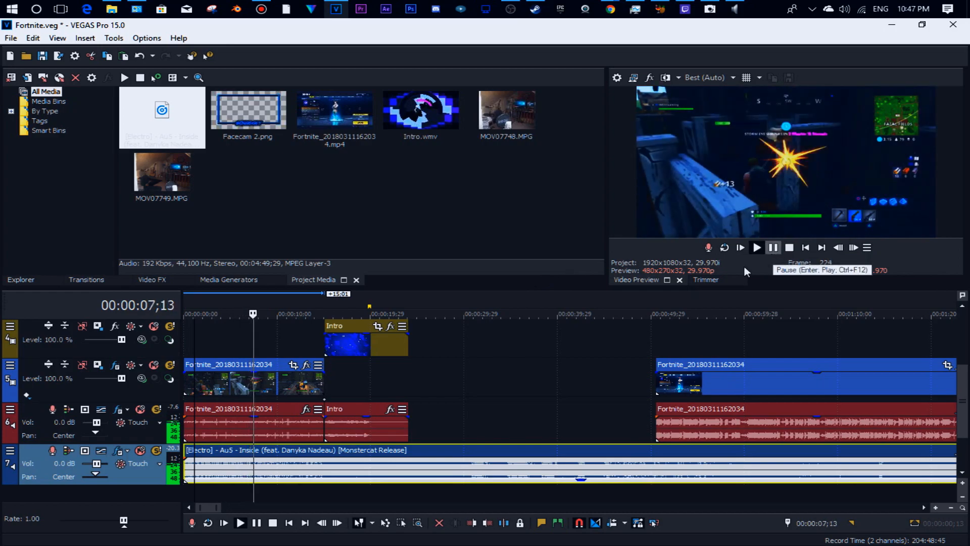
# Step: Split the background song at 00:00:15;01, where the gameplay teaser ends and the intro begins
pyautogui.click(322, 391)
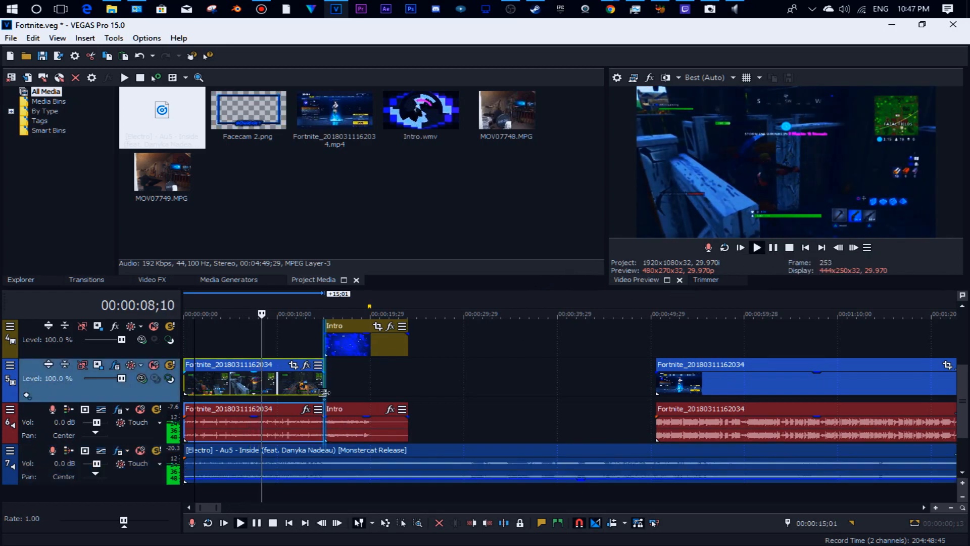
pyautogui.rightClick(325, 462)
pyautogui.click(399, 268)
# Step: Try moving the song's second part further along the timeline, and return it to the intro's start
pyautogui.moveTo(470, 467); pyautogui.dragTo(767, 467)
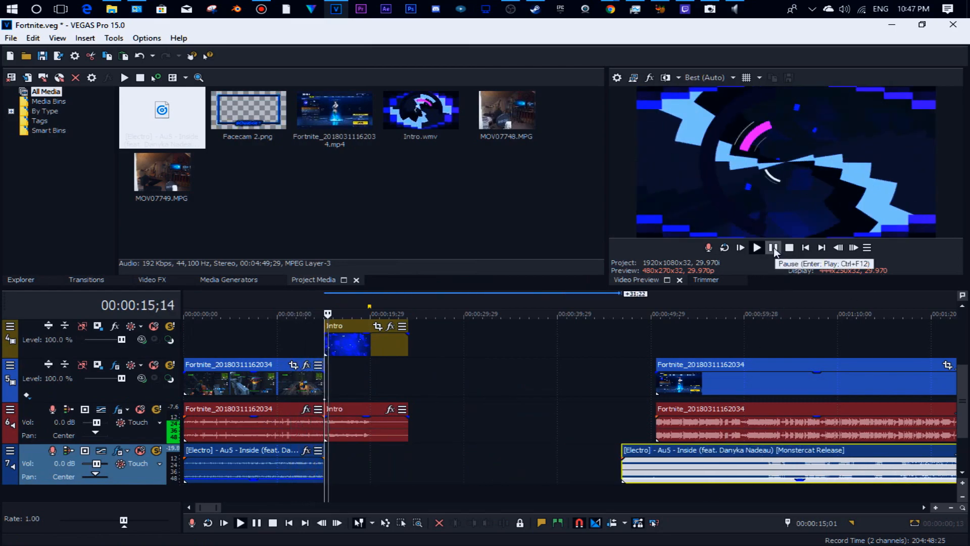
pyautogui.click(773, 248)
pyautogui.scroll(3, 493, 415)
pyautogui.scroll(-2, 493, 415)
pyautogui.moveTo(803, 469); pyautogui.dragTo(409, 475)
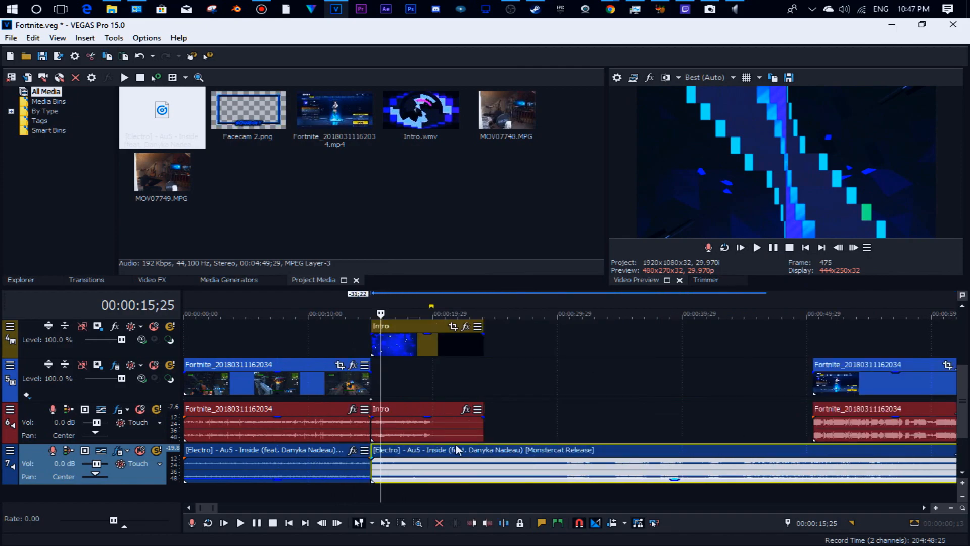
# Step: Trim the song's first part to end slightly before the intro and delete the remaining part of the song
pyautogui.scroll(2, 435, 464)
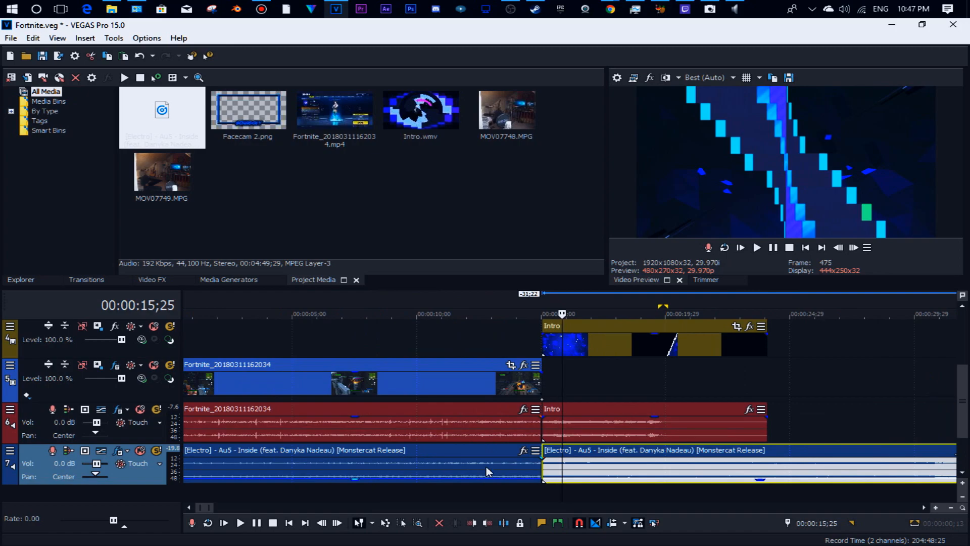
pyautogui.click(532, 474)
pyautogui.press('space')
pyautogui.press('space')
pyautogui.moveTo(558, 467)
pyautogui.mouseDown()
pyautogui.moveTo(617, 469)
pyautogui.moveTo(576, 473)
pyautogui.mouseUp()
pyautogui.scroll(3, 592, 476)
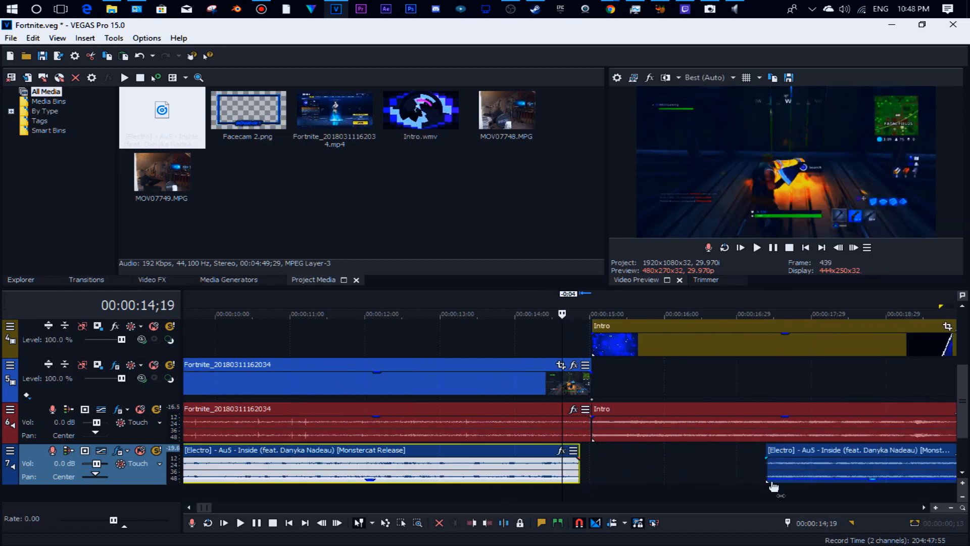
pyautogui.click(790, 465)
pyautogui.press('Delete')
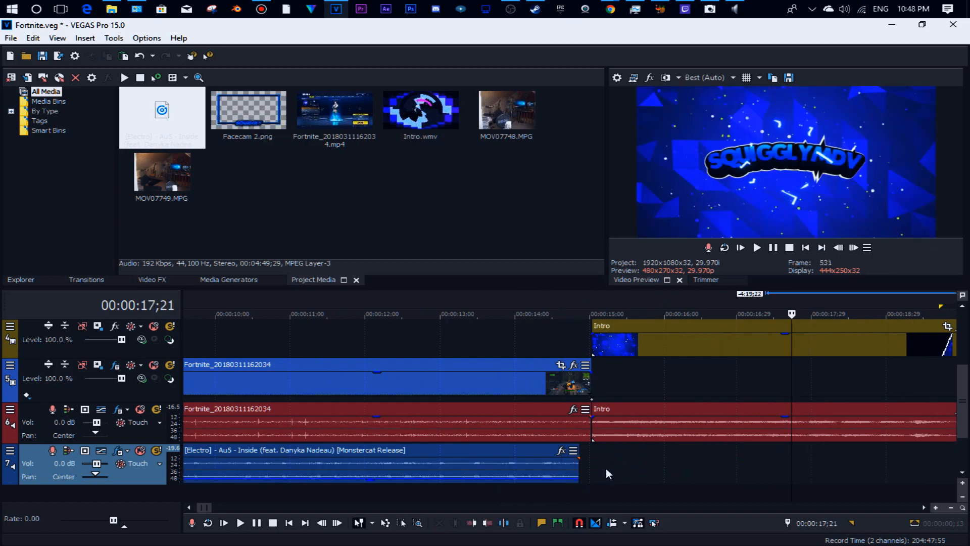
# Step: Fade out the teaser gameplay video over about half a second before the intro, and play the opening from the start
pyautogui.click(541, 475)
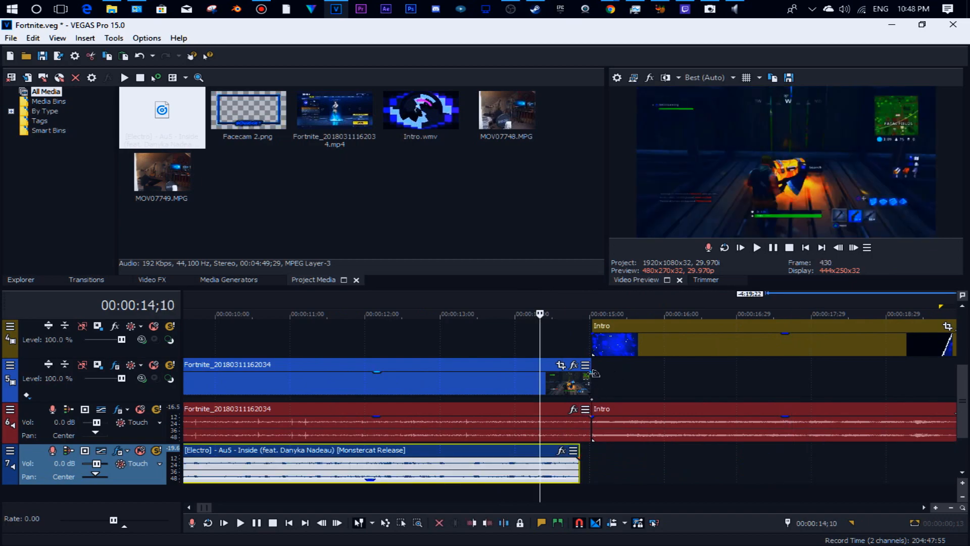
pyautogui.moveTo(594, 373); pyautogui.dragTo(555, 388)
pyautogui.click(521, 387)
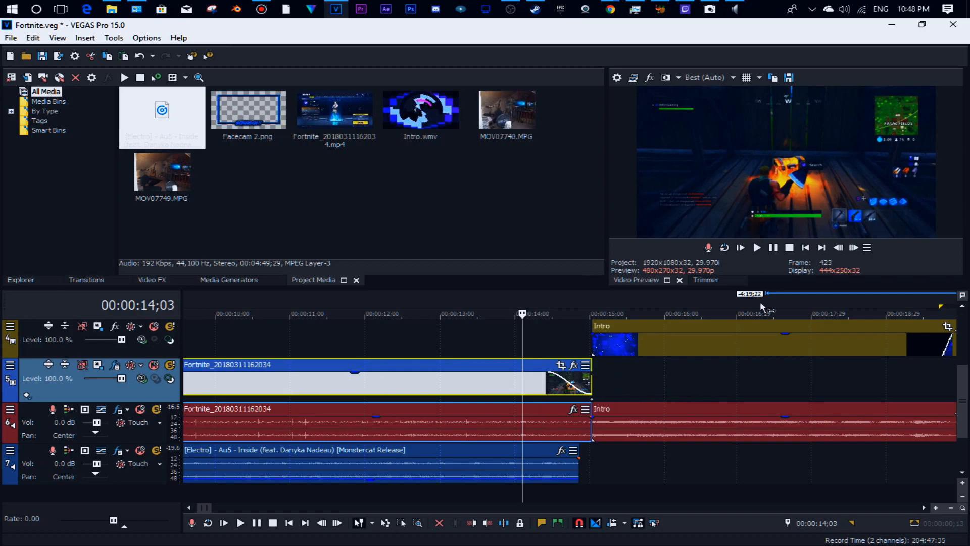
pyautogui.click(739, 248)
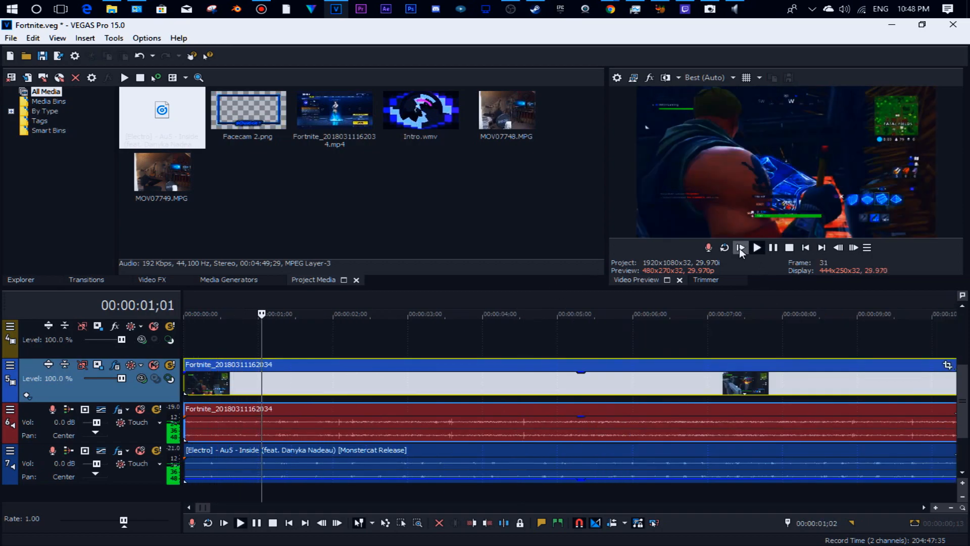
pyautogui.scroll(-5, 789, 346)
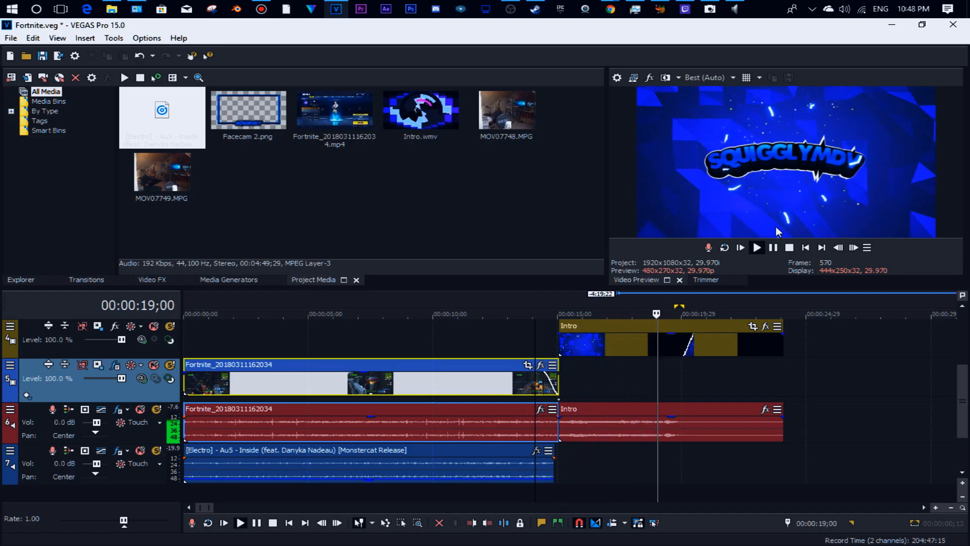
pyautogui.click(773, 247)
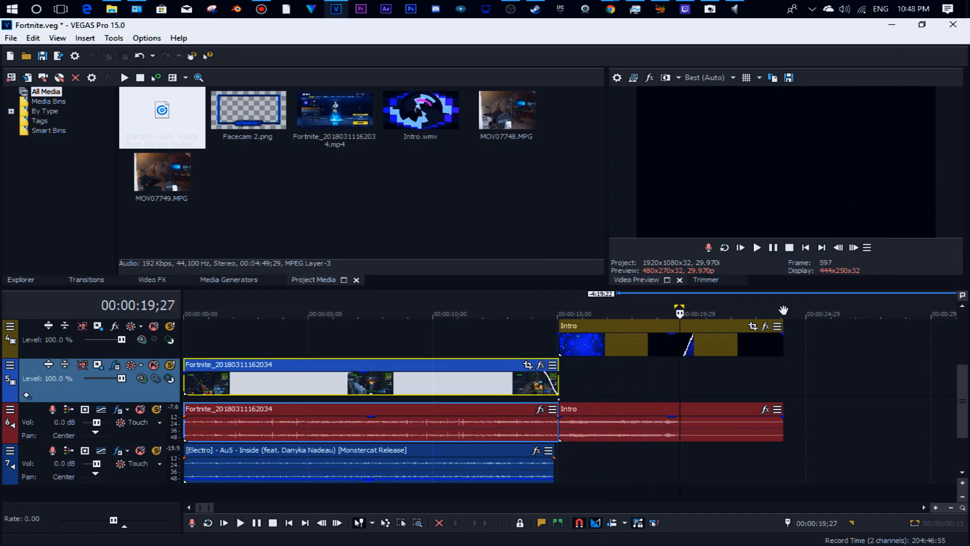
# Step: Trim the intro's end to 00:00:19;27 and turn the gain of its audio all the way down
pyautogui.moveTo(782, 346); pyautogui.dragTo(680, 346)
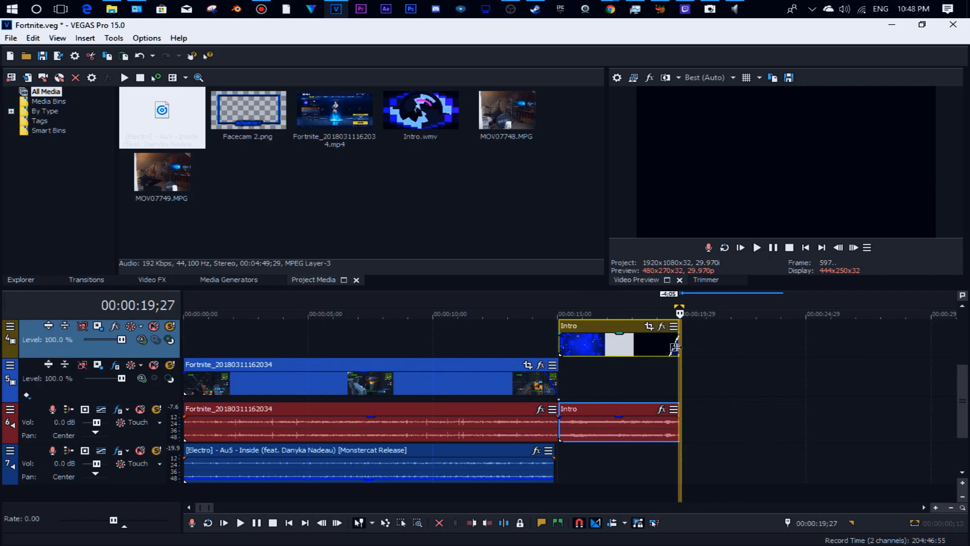
pyautogui.click(615, 344)
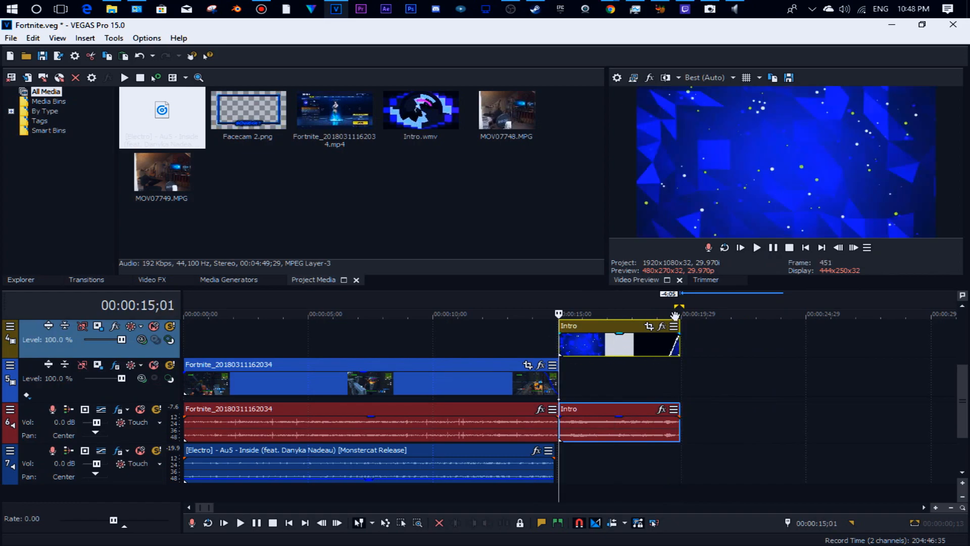
pyautogui.click(773, 247)
pyautogui.click(622, 420)
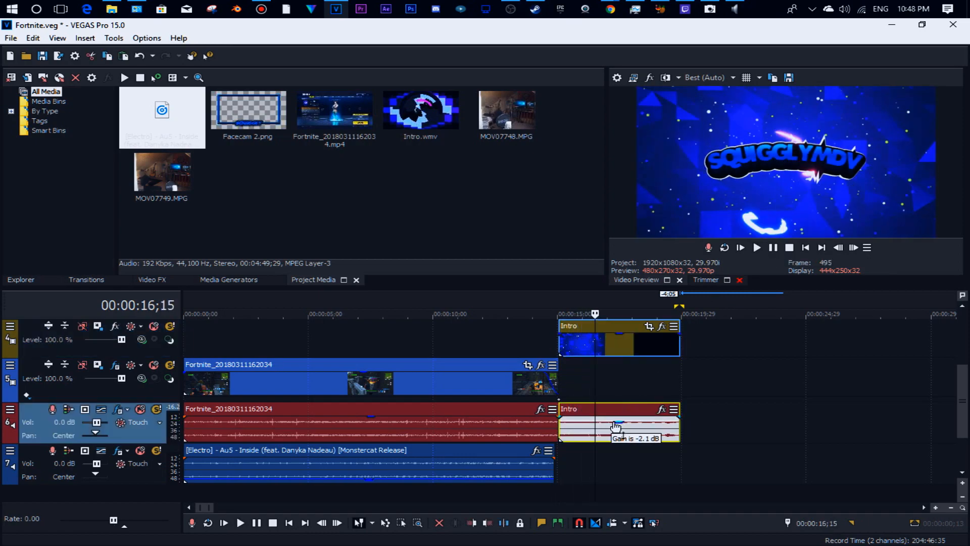
# Step: Extend the background song to the intro's end at 00:00:19;27 and play the opening from the start
pyautogui.scroll(-5, 632, 438)
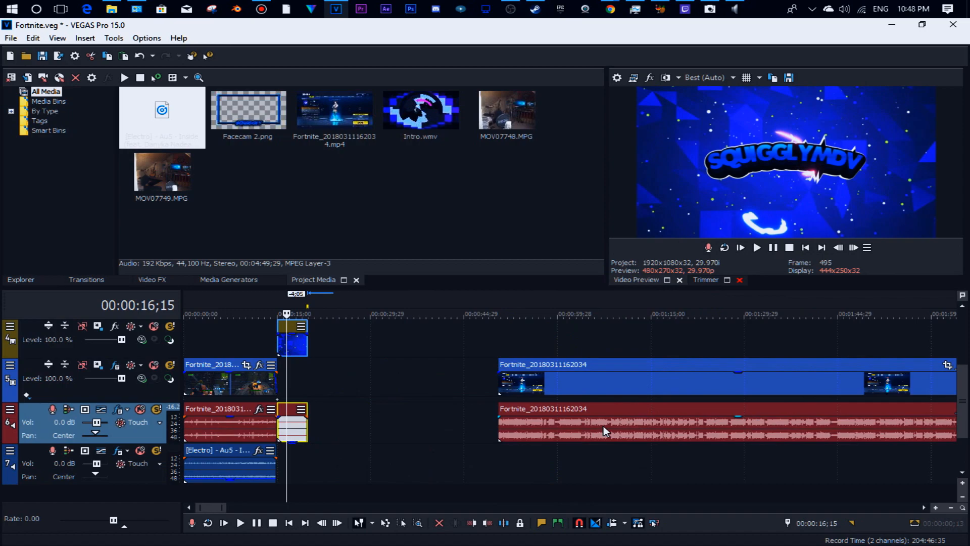
pyautogui.scroll(3, 444, 457)
pyautogui.moveTo(367, 467); pyautogui.dragTo(427, 465)
pyautogui.scroll(2, 465, 449)
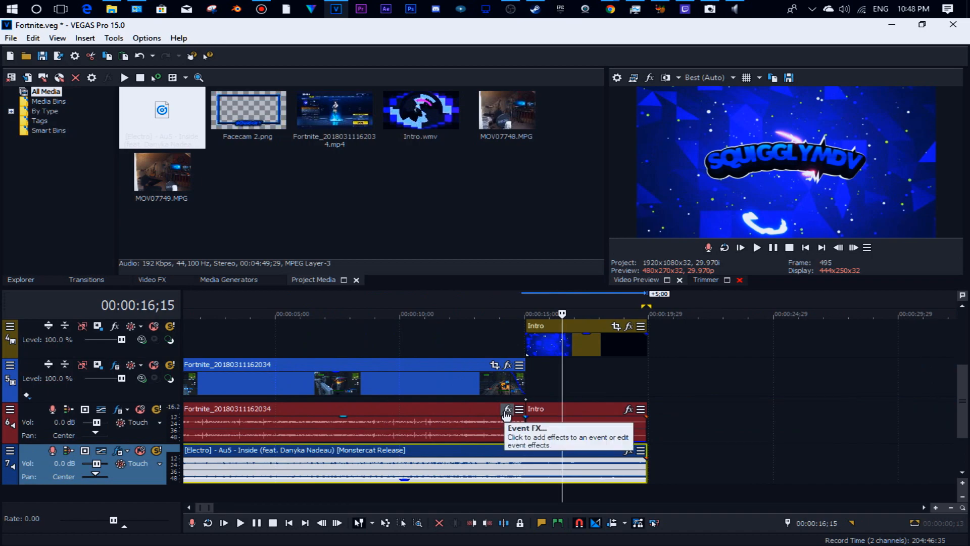
pyautogui.click(746, 247)
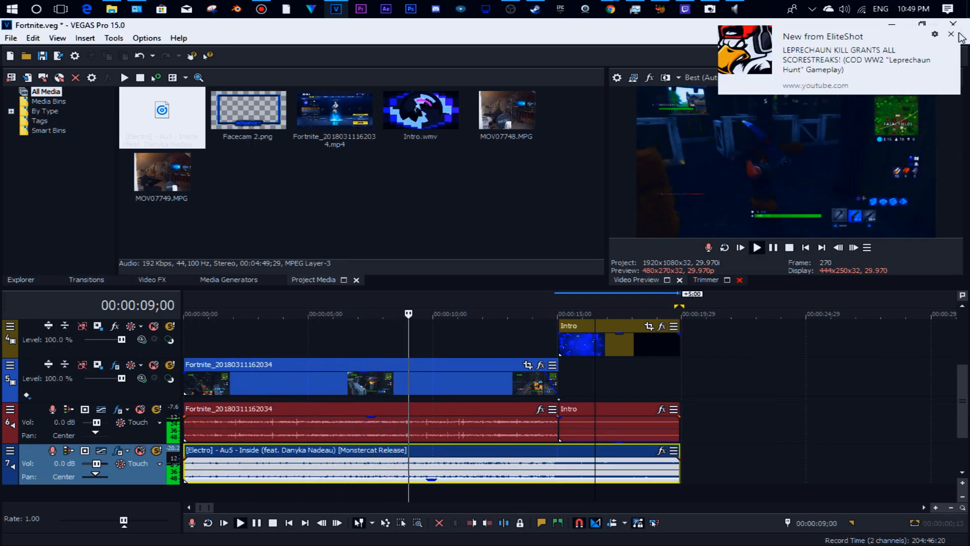
pyautogui.click(952, 34)
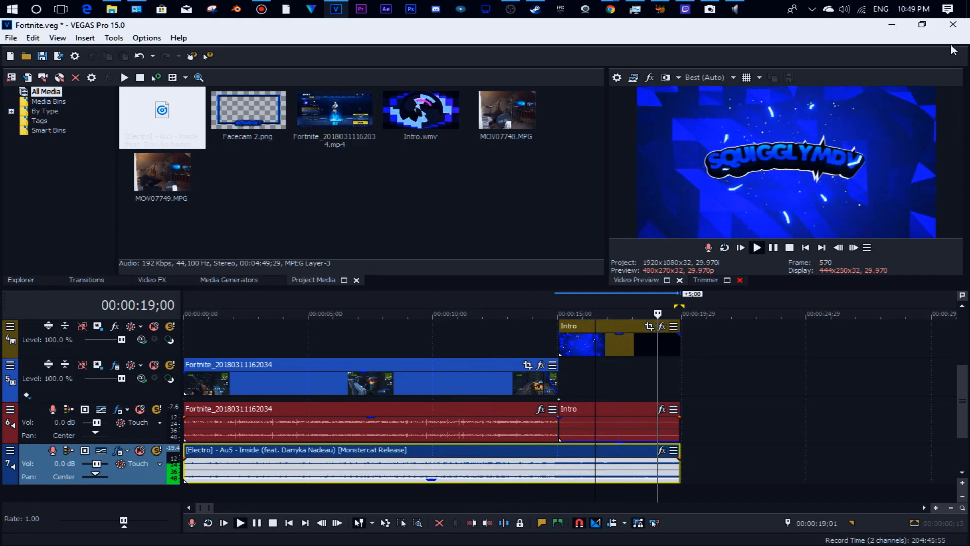
pyautogui.click(772, 248)
# Step: Fade out the background song across the length of the intro and audition the fade
pyautogui.click(678, 335)
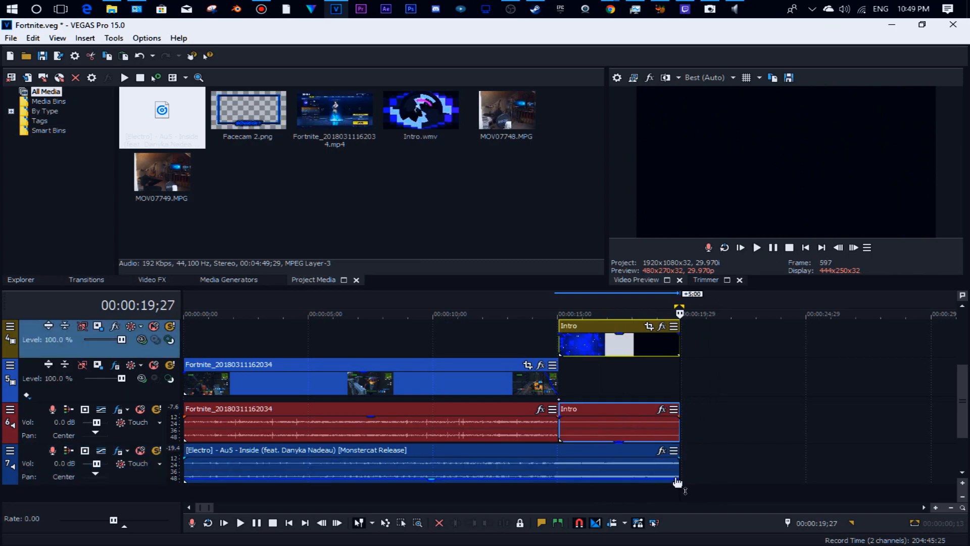
pyautogui.moveTo(677, 480); pyautogui.dragTo(559, 472)
pyautogui.click(558, 472)
pyautogui.press('space')
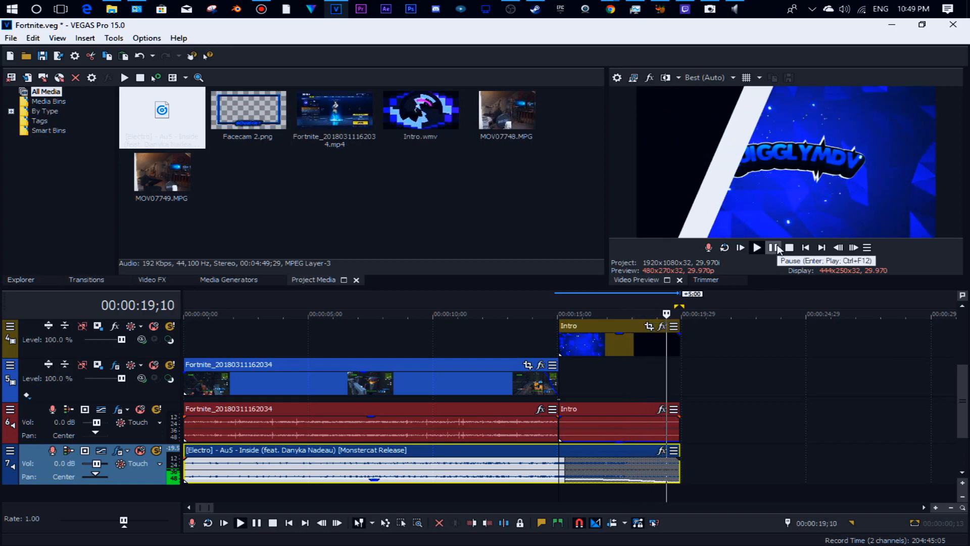
pyautogui.click(773, 247)
# Step: Add a fade-out of about one second to the end of the intro video and preview it
pyautogui.moveTo(682, 333); pyautogui.dragTo(656, 342)
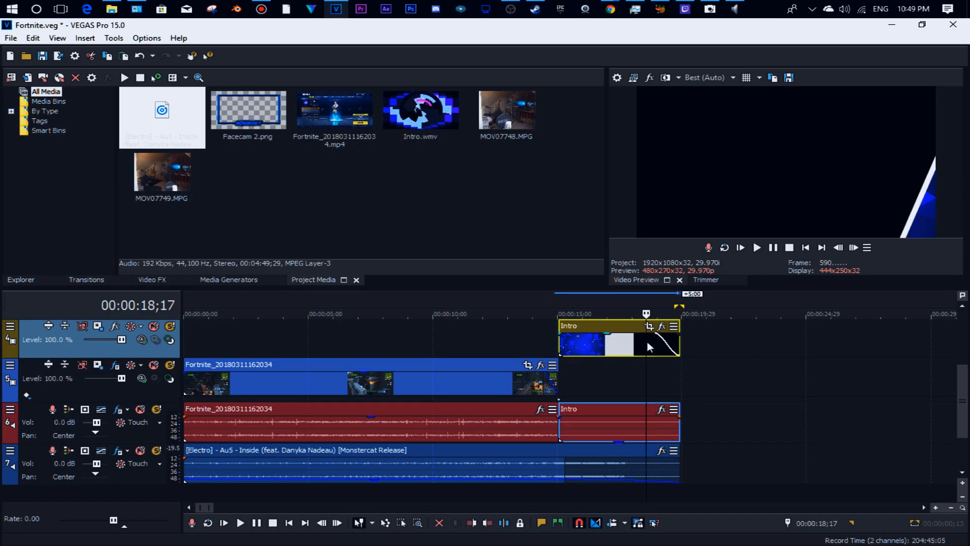
pyautogui.press('space')
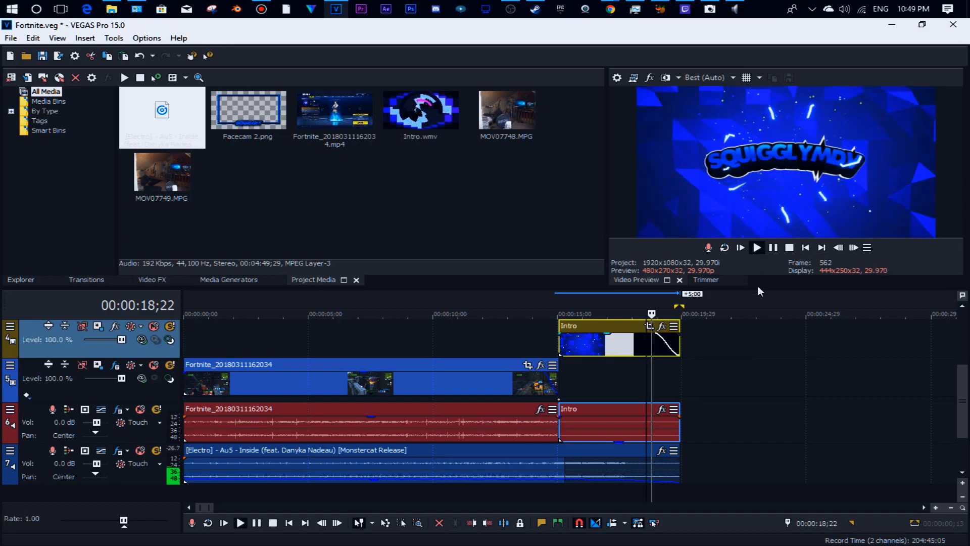
pyautogui.click(774, 248)
# Step: Move the main gameplay clip and its MOV07748 facecam clip so both start directly after the intro
pyautogui.scroll(-3, 781, 362)
pyautogui.moveTo(785, 384); pyautogui.dragTo(494, 378)
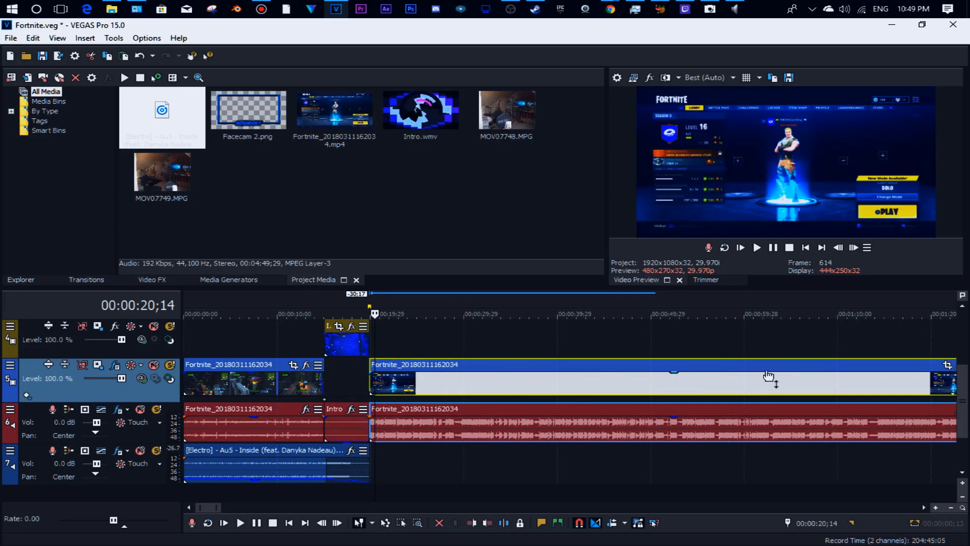
pyautogui.scroll(2, 758, 384)
pyautogui.click(729, 388)
pyautogui.moveTo(729, 388); pyautogui.dragTo(513, 381)
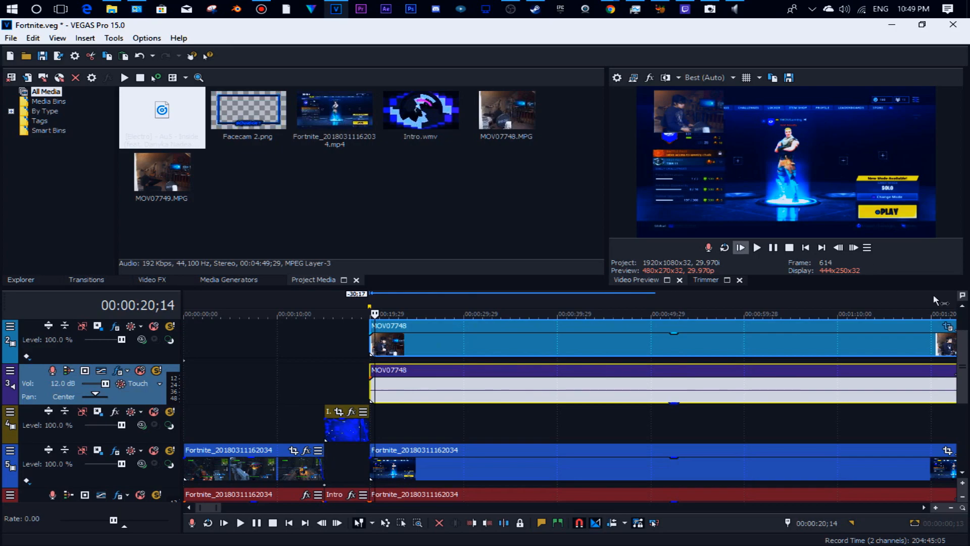
# Step: Align the Facecam 2 overlay's start with the facecam clip at the intro's end, and play through the opening
pyautogui.moveTo(248, 109); pyautogui.dragTo(396, 338)
pyautogui.click(737, 247)
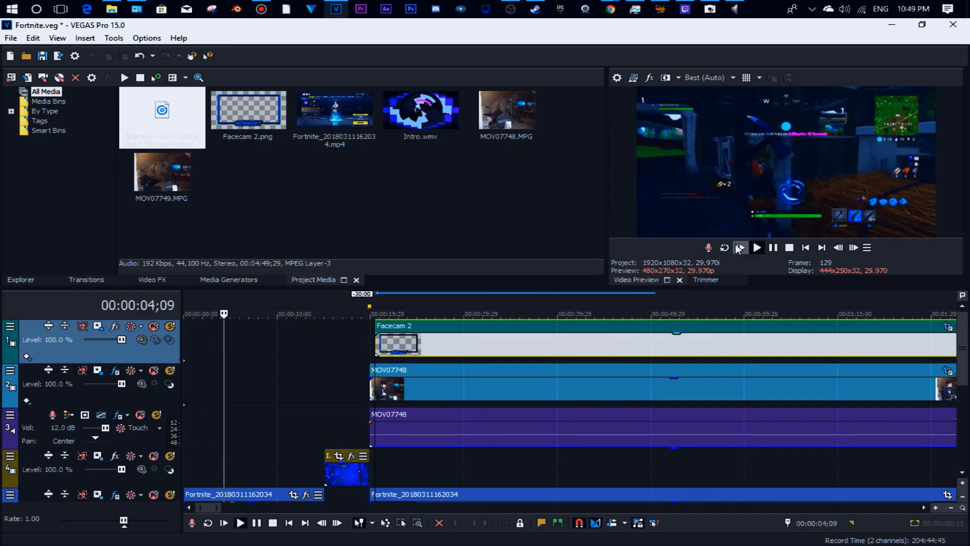
pyautogui.click(773, 248)
pyautogui.click(774, 247)
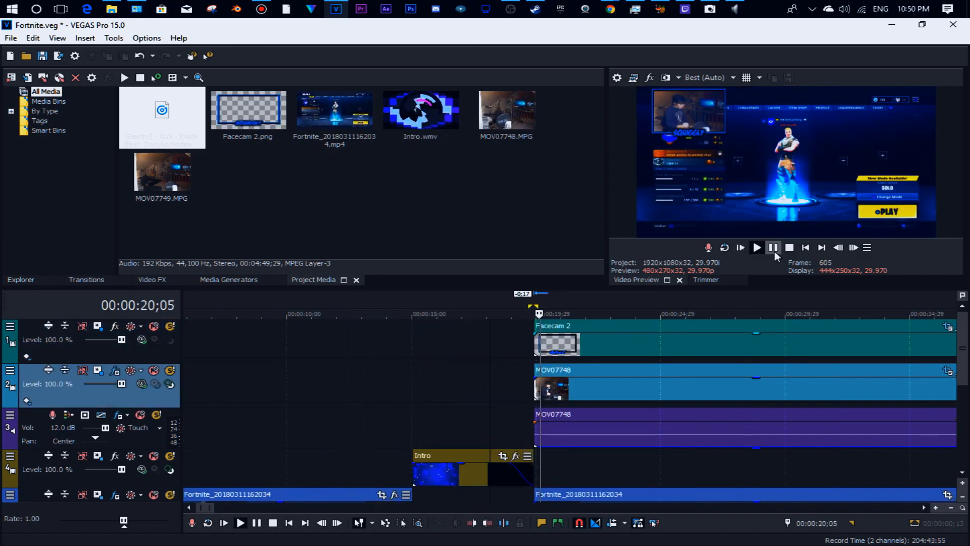
# Step: Examine the intro, the facecam and gameplay clips, and the gaps between them along the rest of the timeline
pyautogui.click(512, 467)
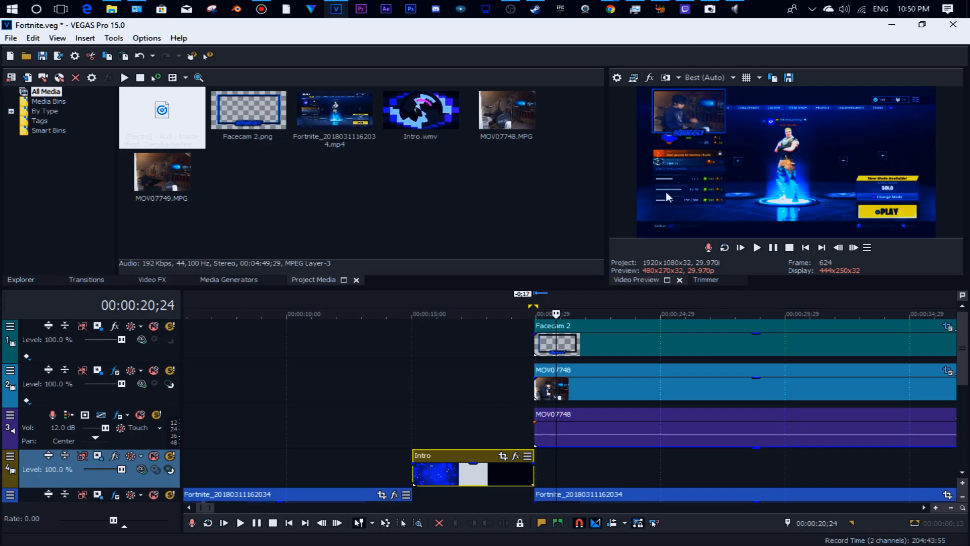
pyautogui.scroll(-6, 849, 396)
pyautogui.click(769, 401)
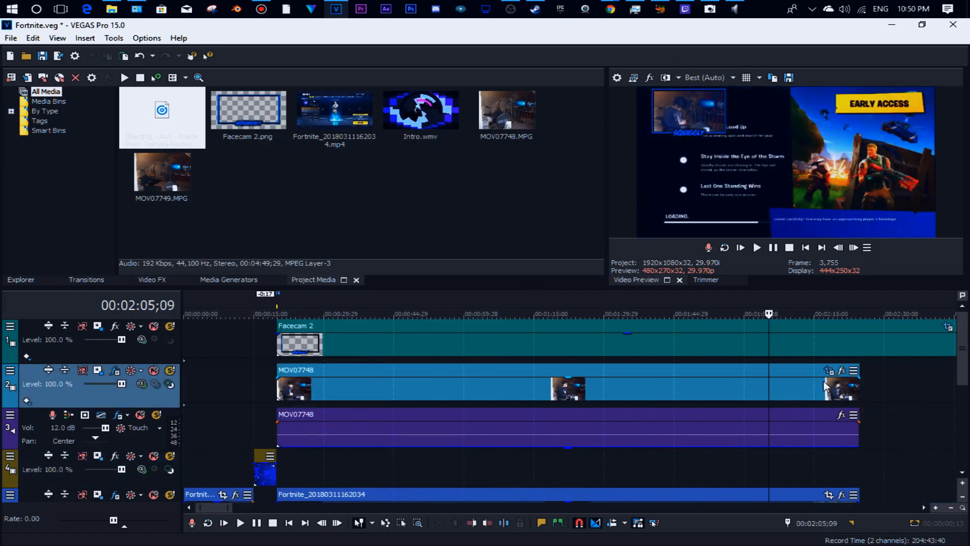
pyautogui.scroll(-3, 845, 376)
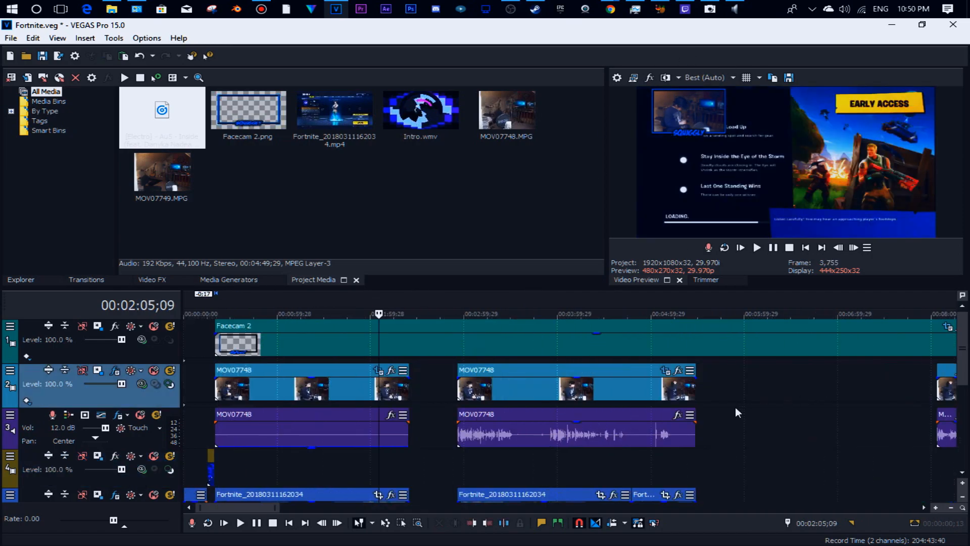
pyautogui.click(336, 431)
pyautogui.click(311, 431)
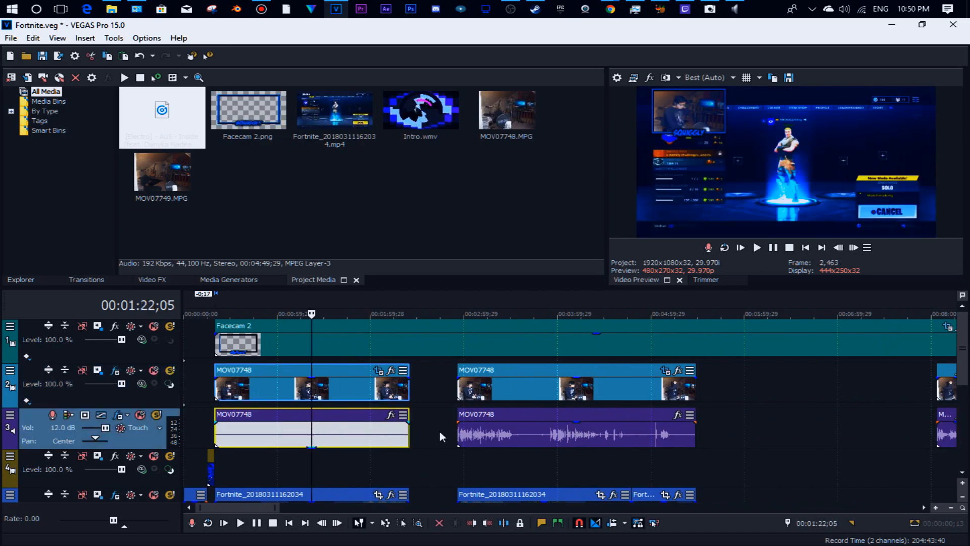
pyautogui.click(644, 399)
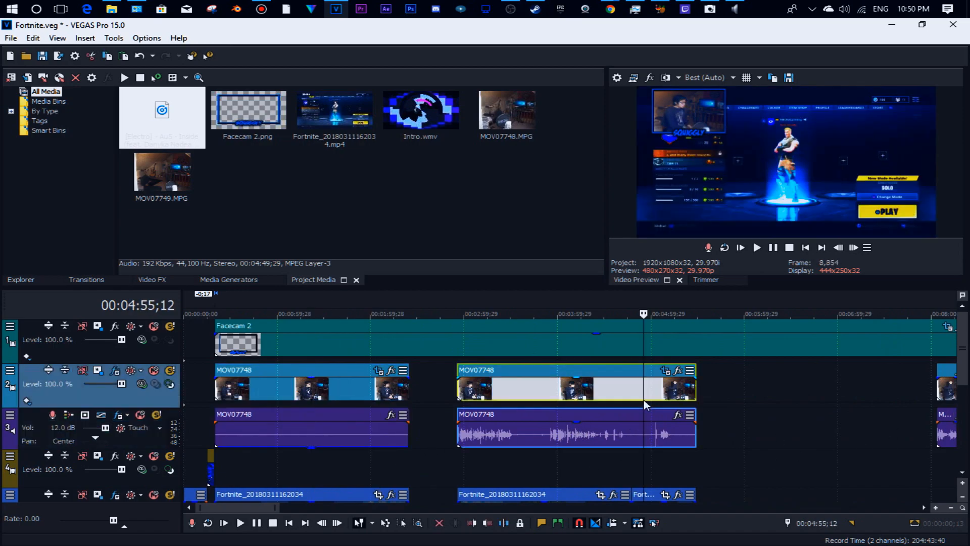
# Step: Check the facecam, Facecam 2 overlay and gameplay footage at several points along the whole timeline
pyautogui.click(563, 397)
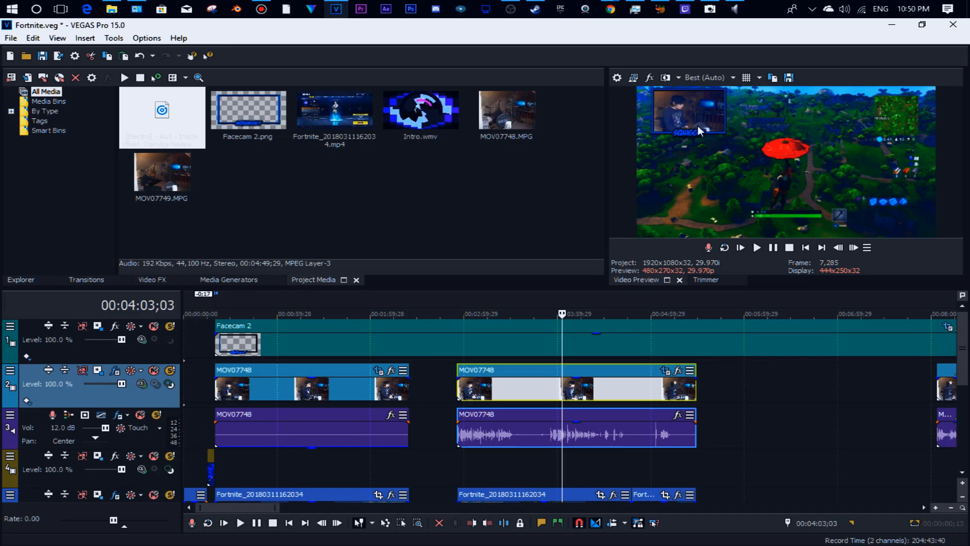
pyautogui.click(296, 345)
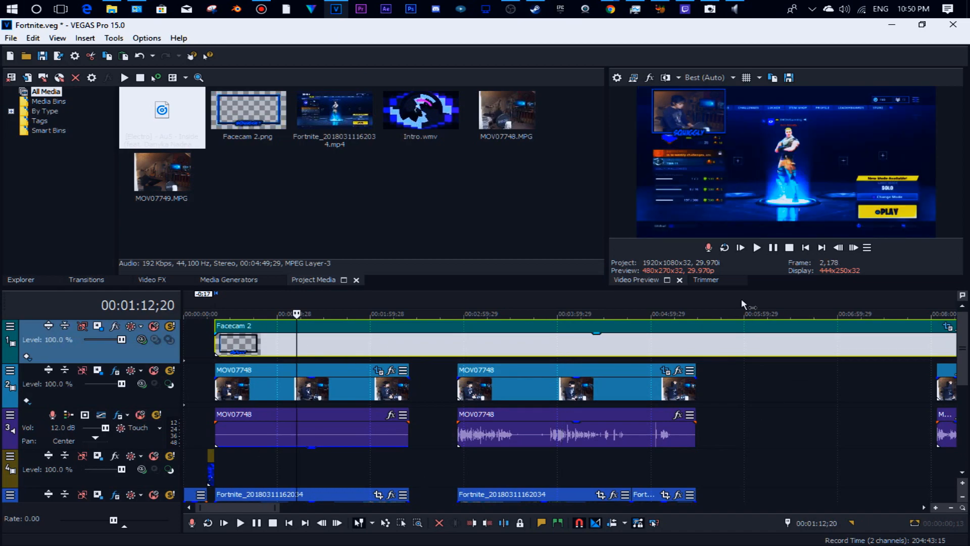
pyautogui.scroll(-2, 679, 391)
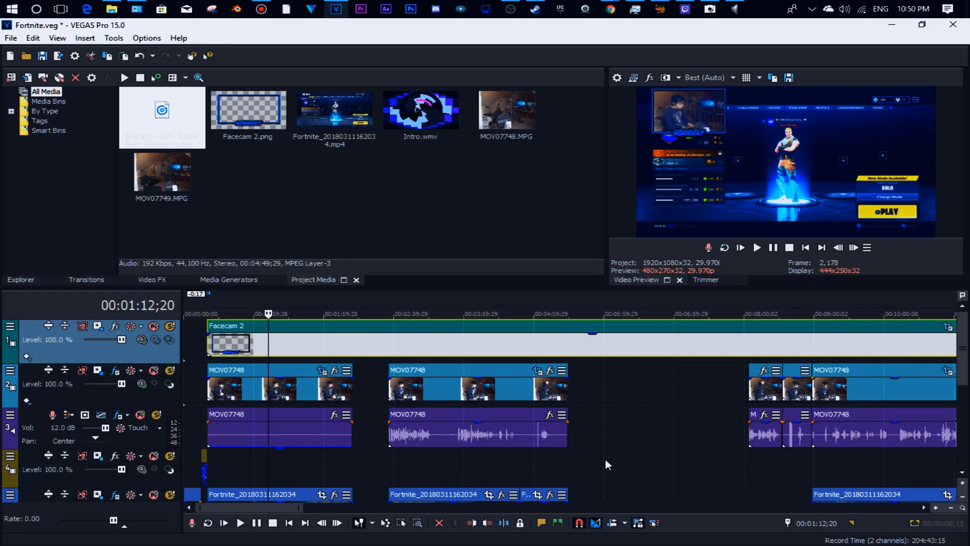
pyautogui.scroll(-3, 605, 457)
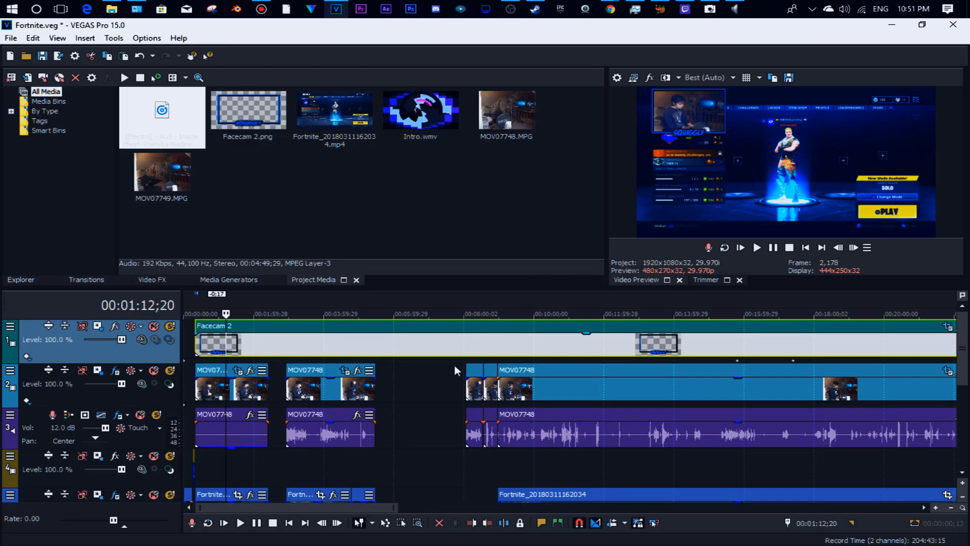
pyautogui.scroll(-6, 454, 364)
pyautogui.moveTo(496, 340); pyautogui.dragTo(676, 340)
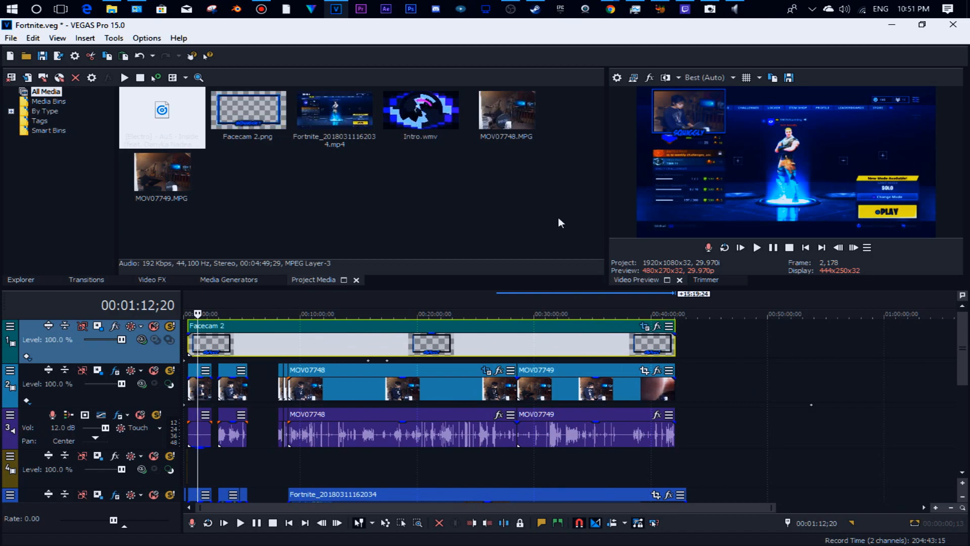
pyautogui.click(555, 338)
pyautogui.click(623, 345)
pyautogui.click(404, 346)
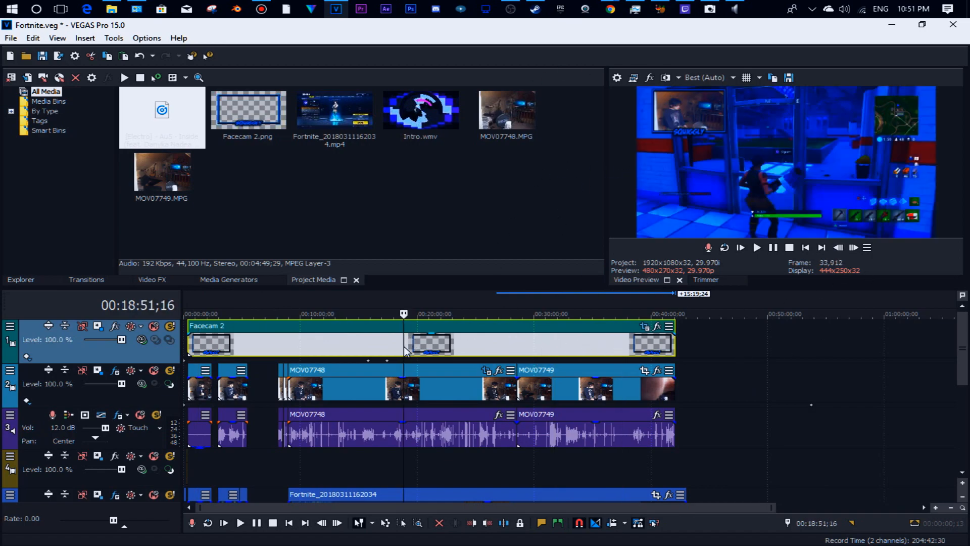
pyautogui.click(347, 346)
pyautogui.click(502, 348)
pyautogui.click(553, 344)
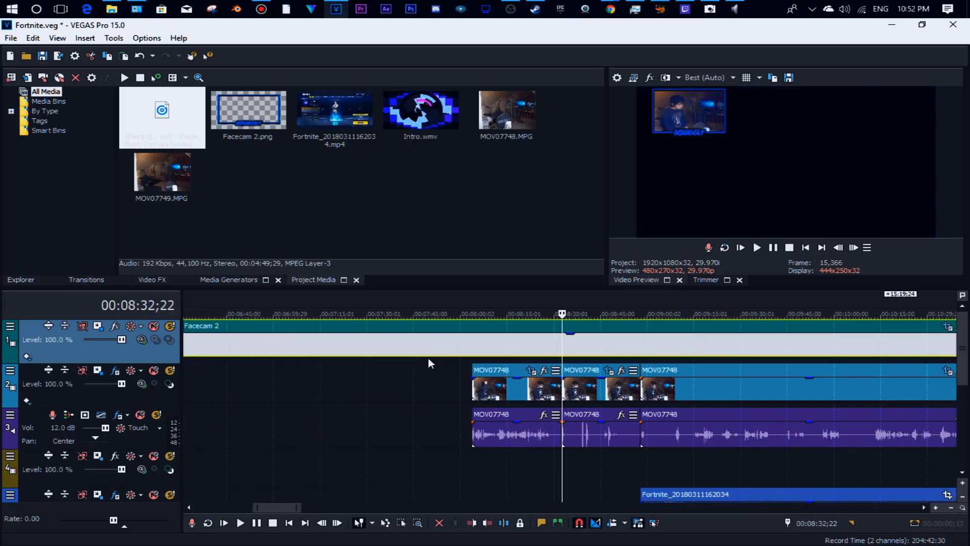
# Step: Insert a titles and text clip on the gameplay video track after the end of the main gameplay clip
pyautogui.scroll(-3, 710, 410)
pyautogui.scroll(-3, 861, 405)
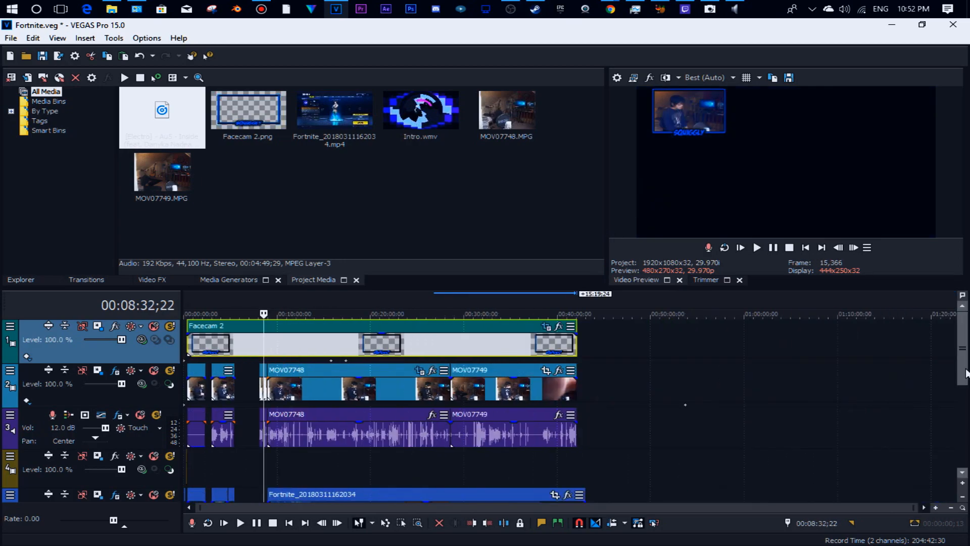
pyautogui.scroll(-3, 857, 392)
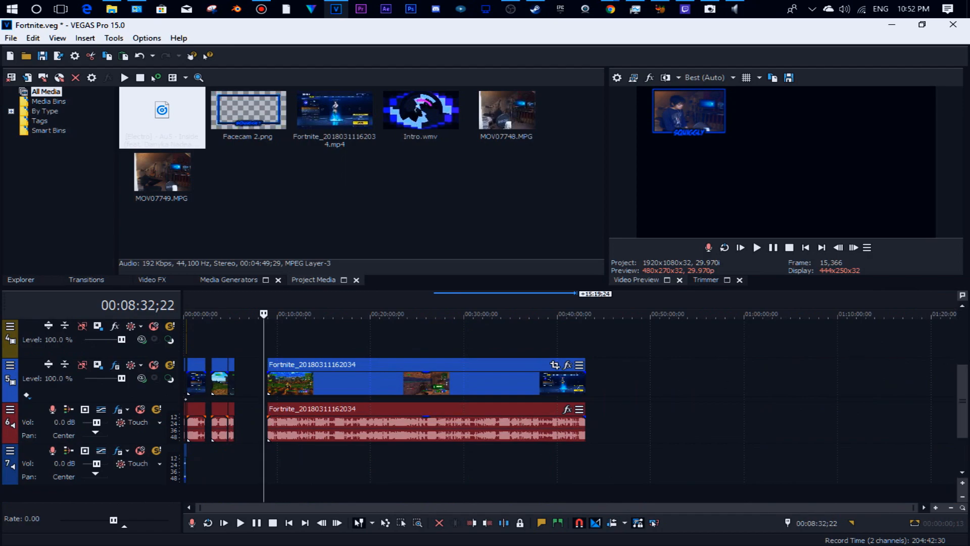
pyautogui.scroll(1, 966, 365)
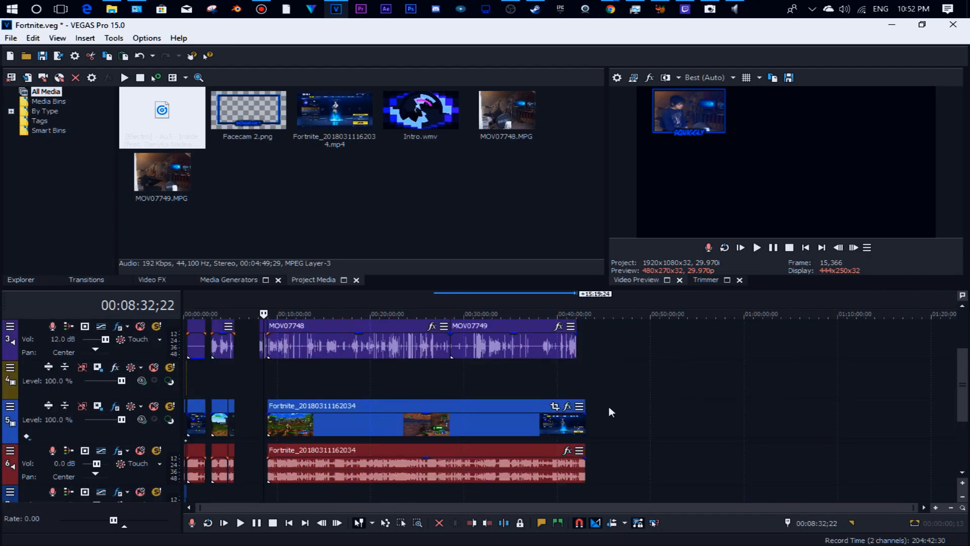
pyautogui.click(596, 357)
pyautogui.rightClick(592, 340)
pyautogui.click(582, 405)
pyautogui.rightClick(591, 410)
pyautogui.click(627, 401)
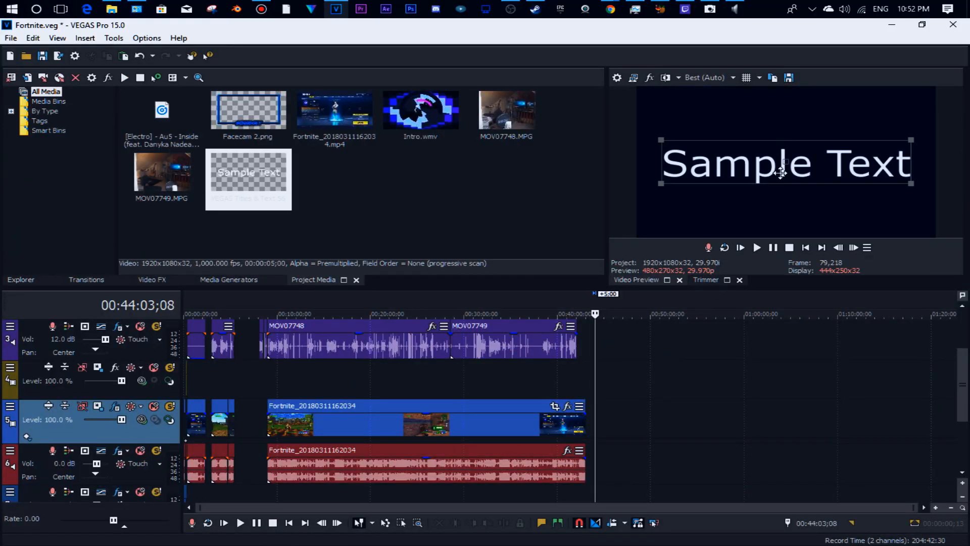
# Step: Move the title clip so it starts directly at the main gameplay clip's end without overlapping it, and open its text settings
pyautogui.scroll(8, 610, 432)
pyautogui.moveTo(571, 433); pyautogui.dragTo(427, 429)
pyautogui.scroll(2, 450, 424)
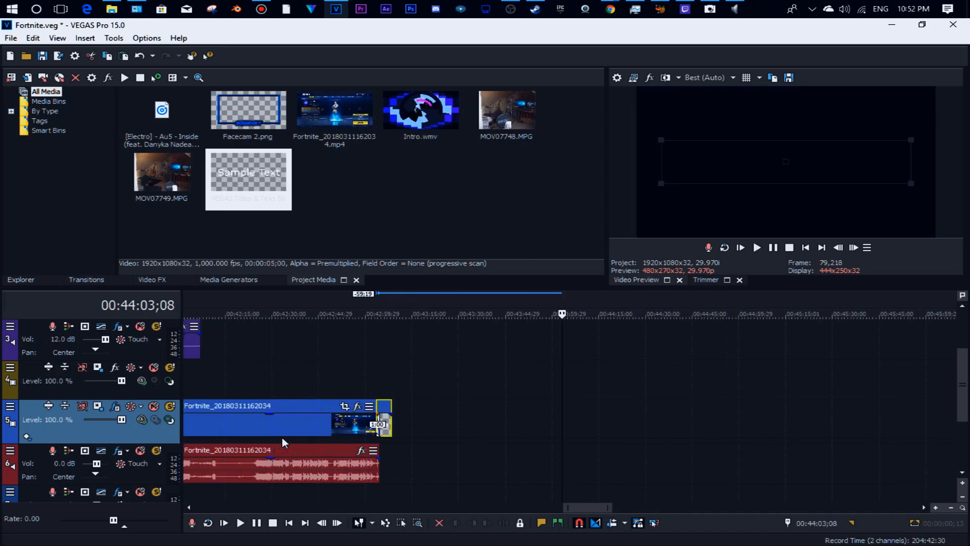
pyautogui.click(382, 421)
pyautogui.scroll(4, 457, 426)
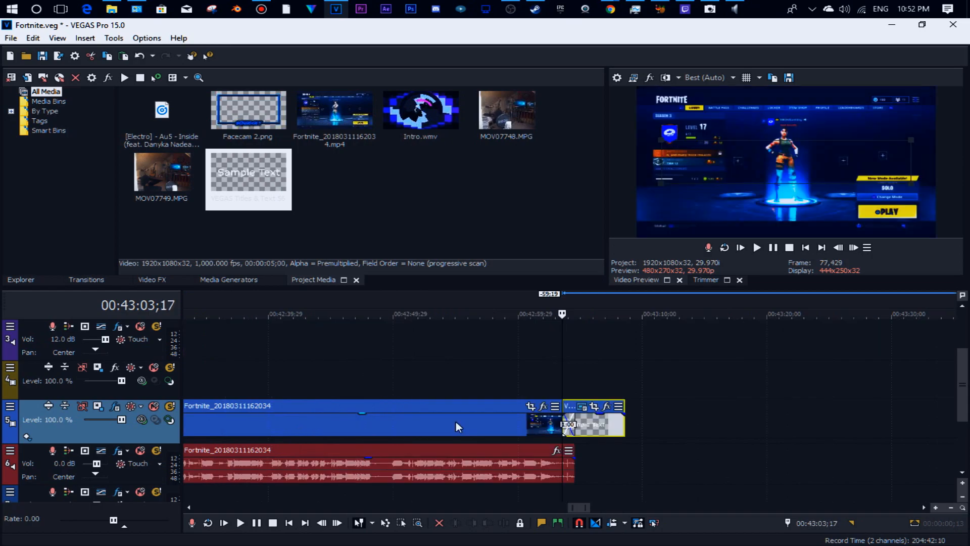
pyautogui.doubleClick(613, 427)
pyautogui.moveTo(605, 422); pyautogui.dragTo(621, 430)
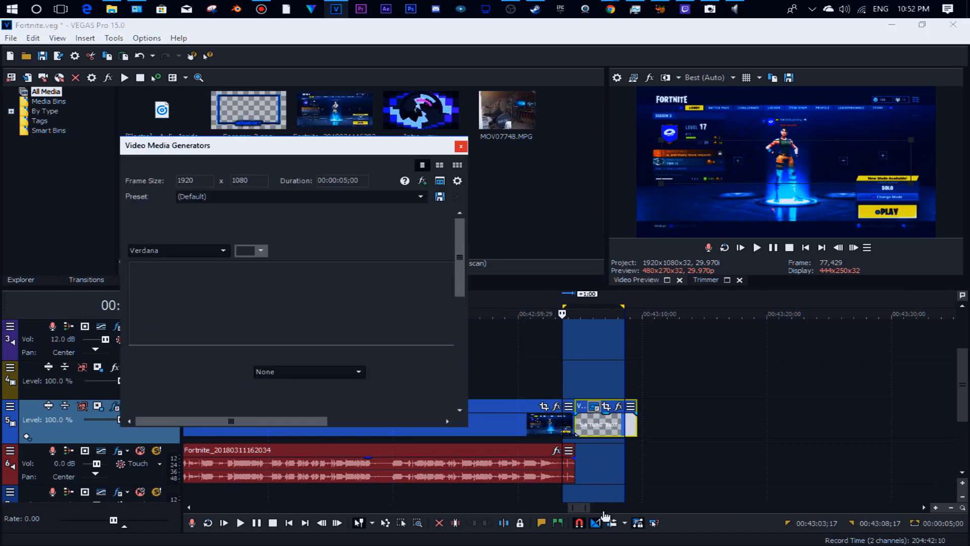
# Step: Replace the title clip's sample text with "VIDEO OVER"
pyautogui.click(600, 335)
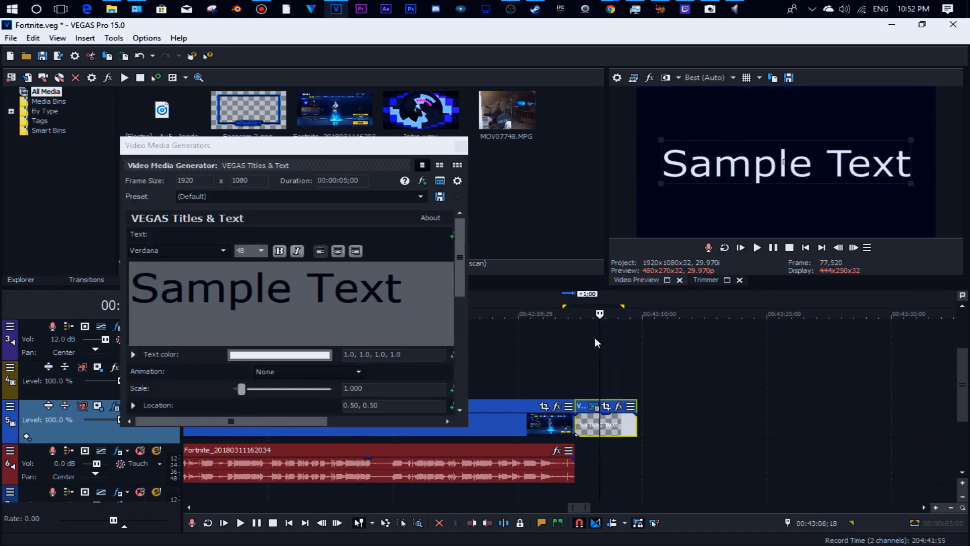
pyautogui.click(435, 316)
pyautogui.hotkey('ctrl', 'a')
pyautogui.press('BackSpace')
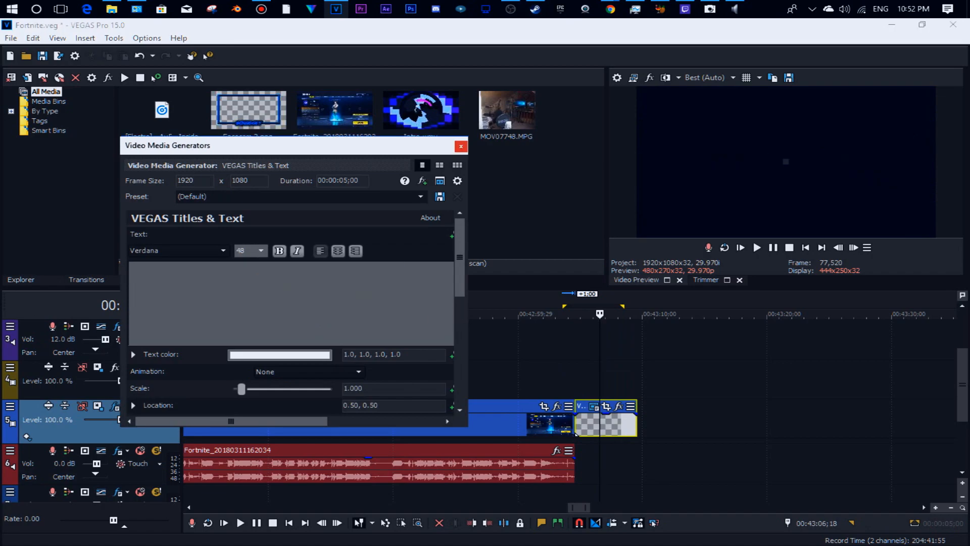
pyautogui.write('VIDE')
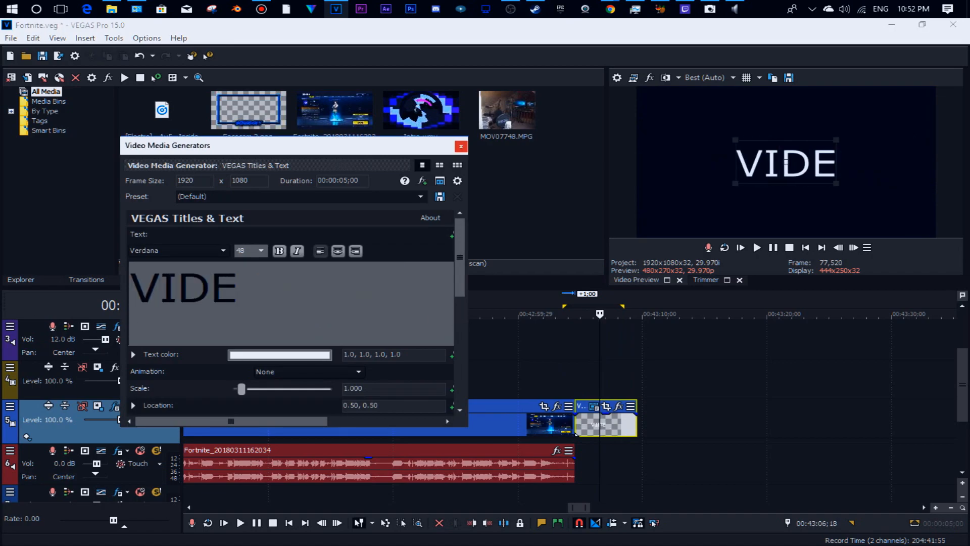
pyautogui.write('O OVER')
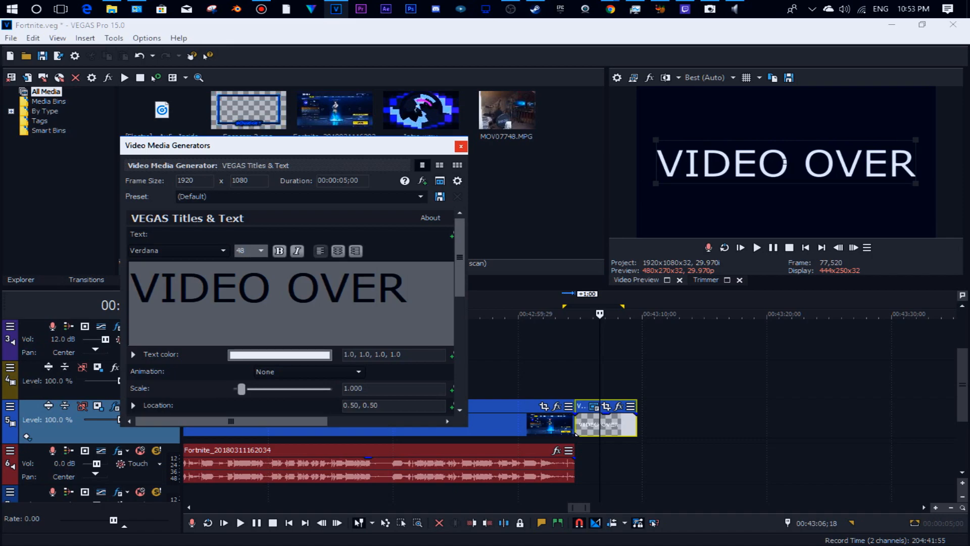
# Step: Set the VIDEO OVER title's font size to 20 and its font to BadaBoom BB
pyautogui.hotkey('ctrl', 'a')
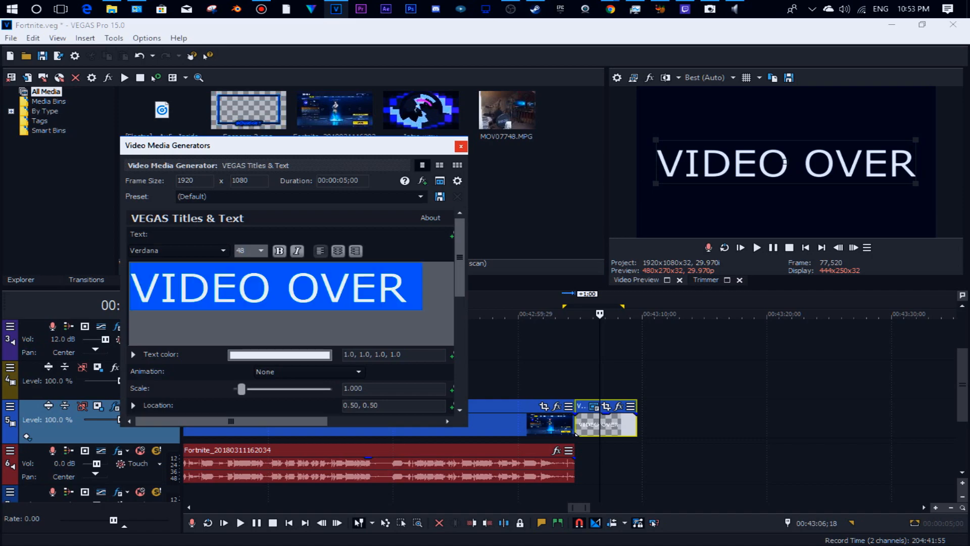
pyautogui.click(241, 250)
pyautogui.click(241, 311)
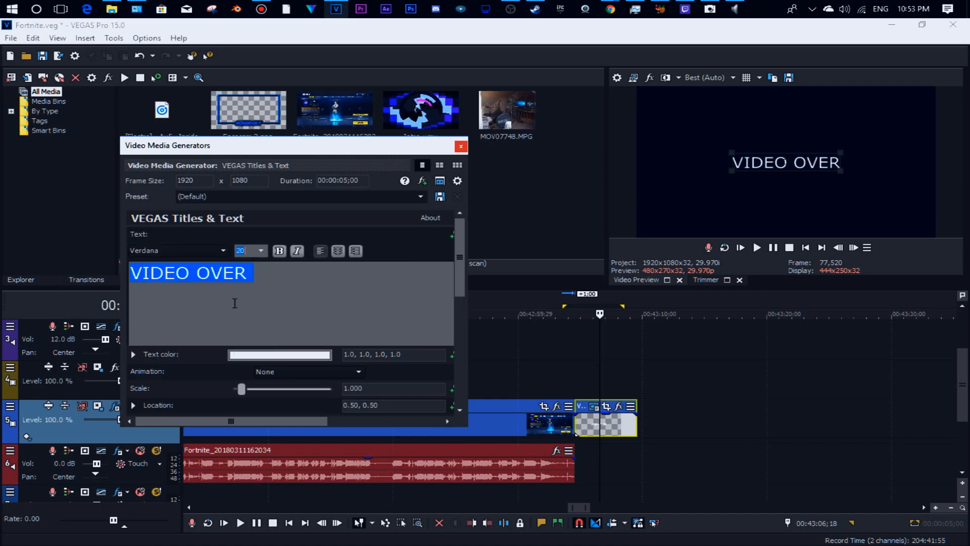
pyautogui.click(204, 249)
pyautogui.press('b')
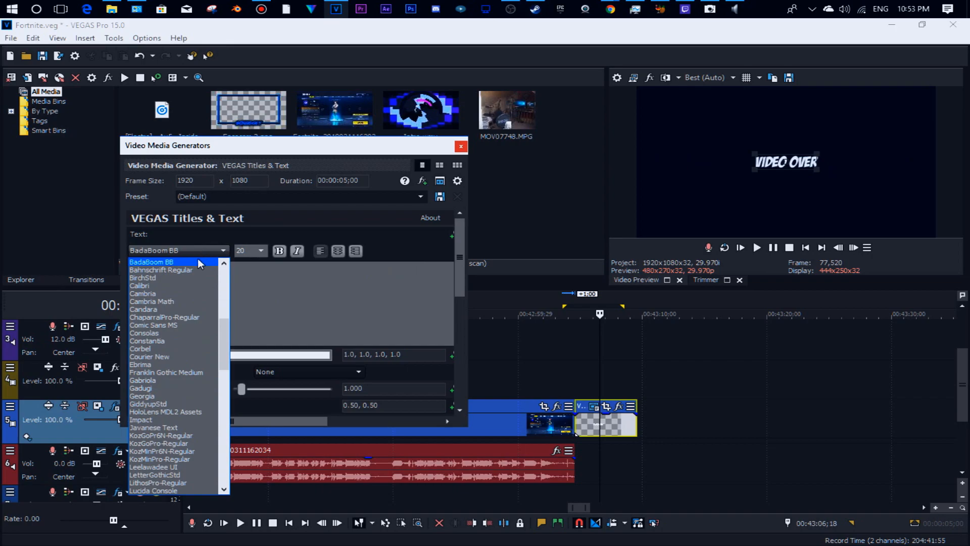
pyautogui.click(201, 261)
pyautogui.click(461, 146)
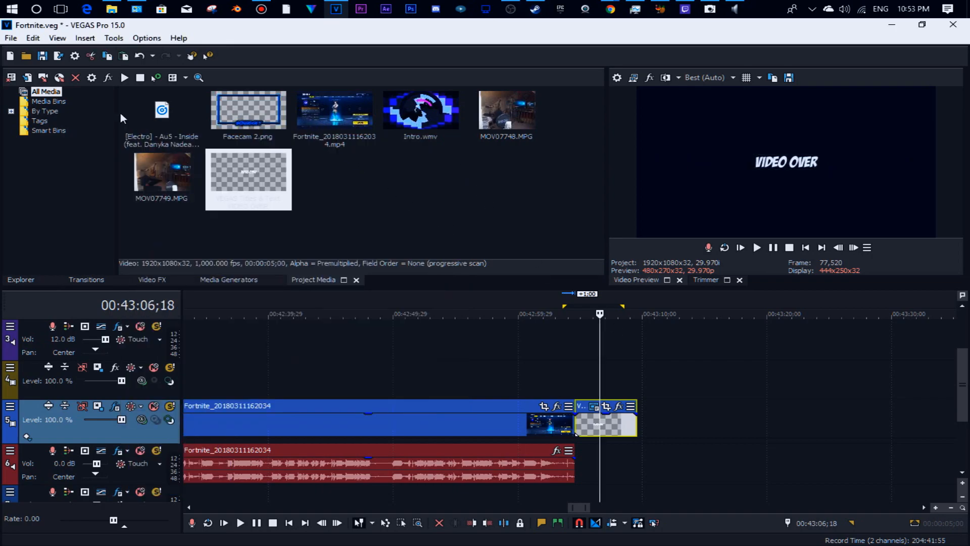
# Step: Add the Au5 - Inside music to track 7 near the end of the gameplay, and preview the last seconds of the gameplay clip
pyautogui.moveTo(136, 116); pyautogui.dragTo(562, 466)
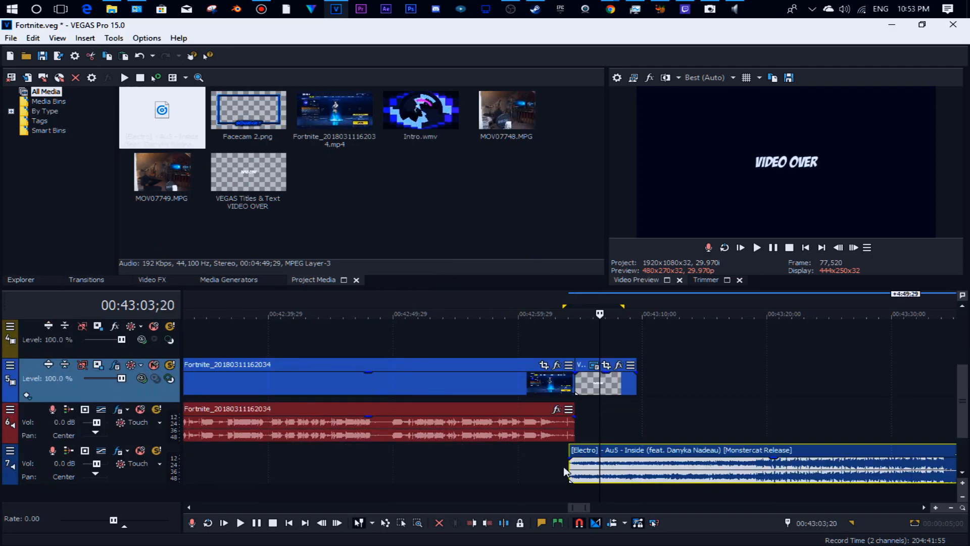
pyautogui.click(524, 450)
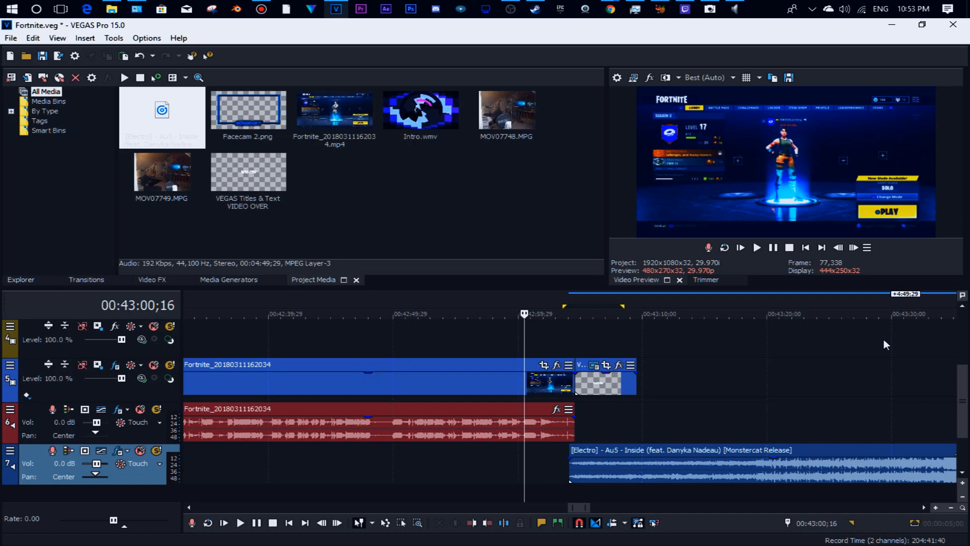
pyautogui.press('space')
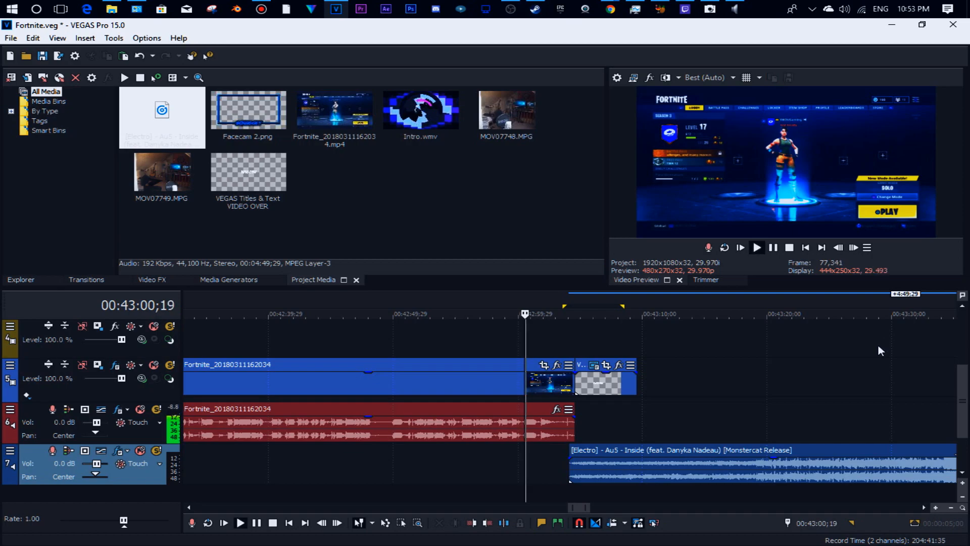
pyautogui.click(773, 247)
# Step: Trim the main gameplay clip's end slightly, and move the VIDEO OVER title and the music to start directly at its new end
pyautogui.moveTo(574, 387); pyautogui.dragTo(552, 386)
pyautogui.moveTo(630, 386); pyautogui.dragTo(608, 386)
pyautogui.moveTo(608, 469)
pyautogui.mouseDown()
pyautogui.moveTo(588, 464)
pyautogui.moveTo(593, 457)
pyautogui.mouseUp()
pyautogui.press('space')
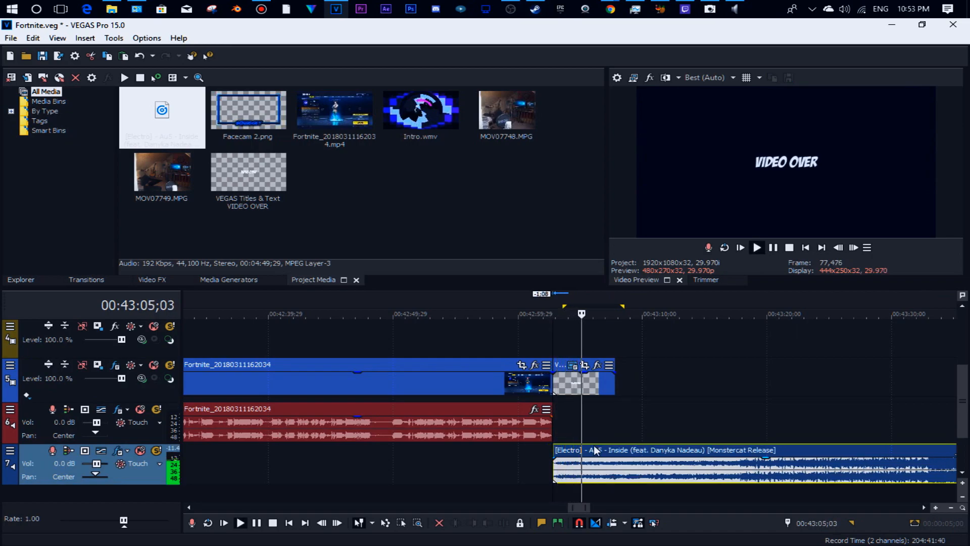
# Step: Cut about 34 seconds from the start of the ending music, align it with the title's start, and preview the ending
pyautogui.scroll(-2, 566, 467)
pyautogui.press('space')
pyautogui.moveTo(547, 473)
pyautogui.mouseDown()
pyautogui.moveTo(606, 482)
pyautogui.moveTo(859, 482)
pyautogui.moveTo(559, 463)
pyautogui.mouseUp()
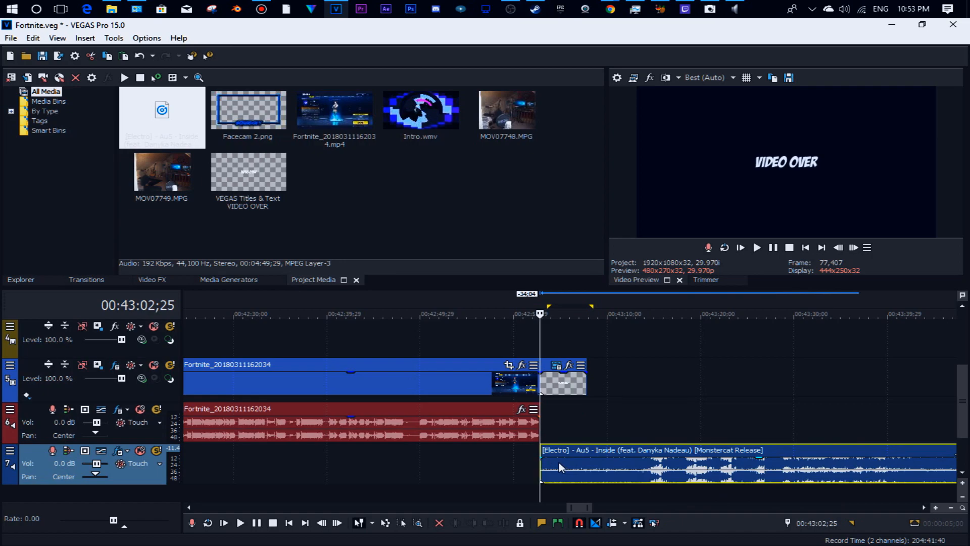
pyautogui.click(523, 425)
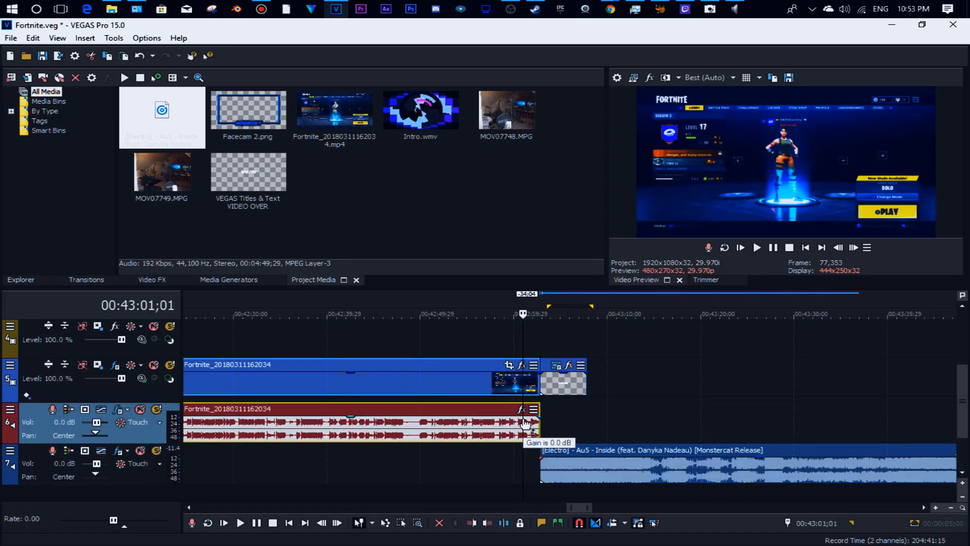
pyautogui.press('space')
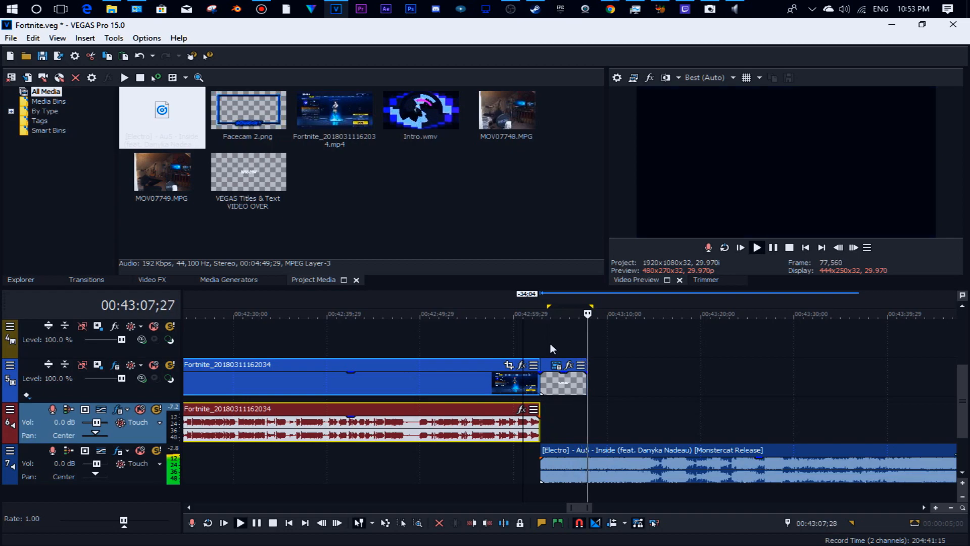
pyautogui.press('space')
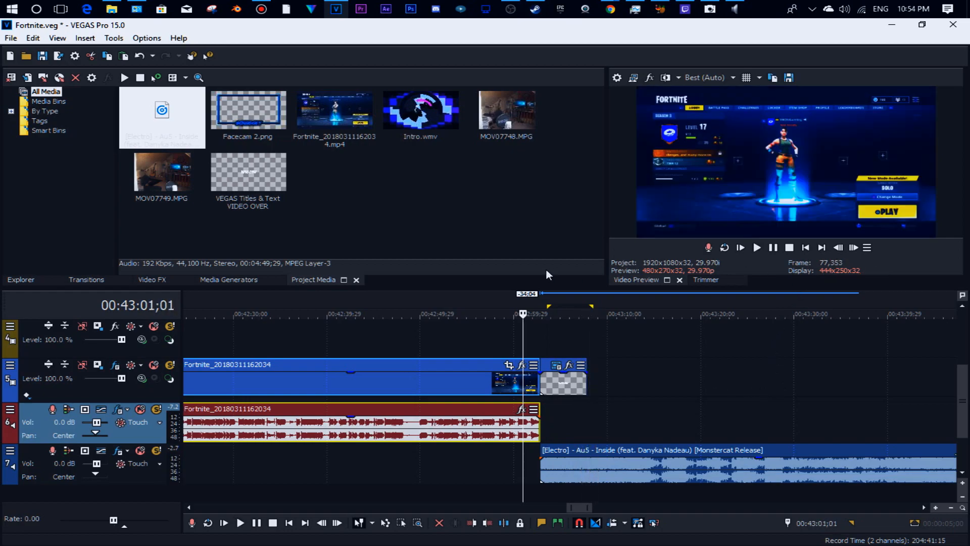
# Step: Enlarge the timeline area to show all tracks and examine the clip arrangement across the whole project
pyautogui.moveTo(479, 287); pyautogui.dragTo(688, 8)
pyautogui.scroll(-10, 735, 221)
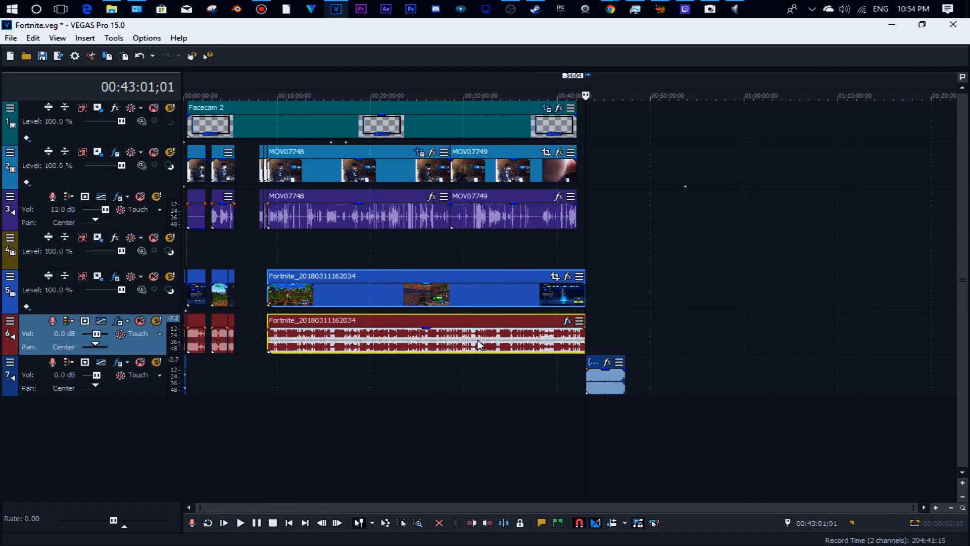
pyautogui.scroll(3, 580, 507)
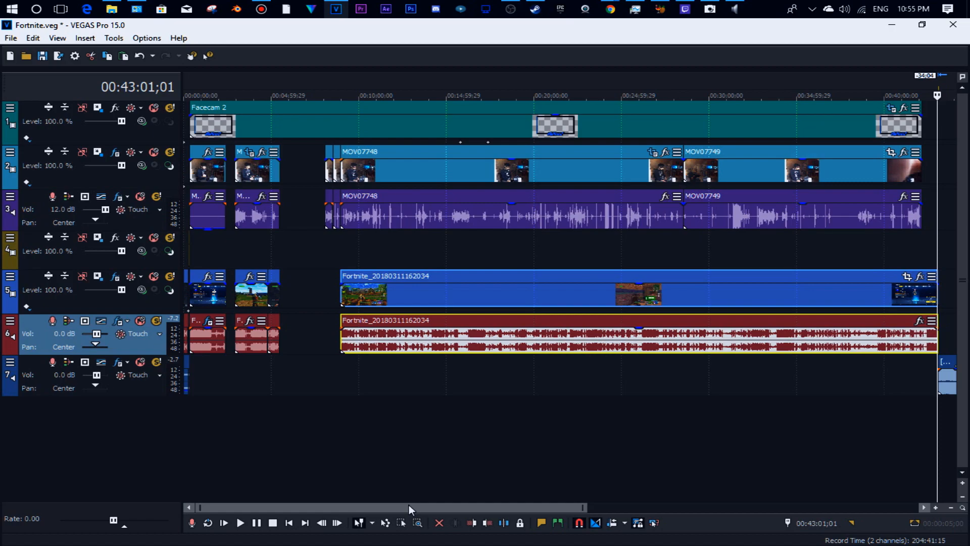
pyautogui.scroll(-5, 408, 505)
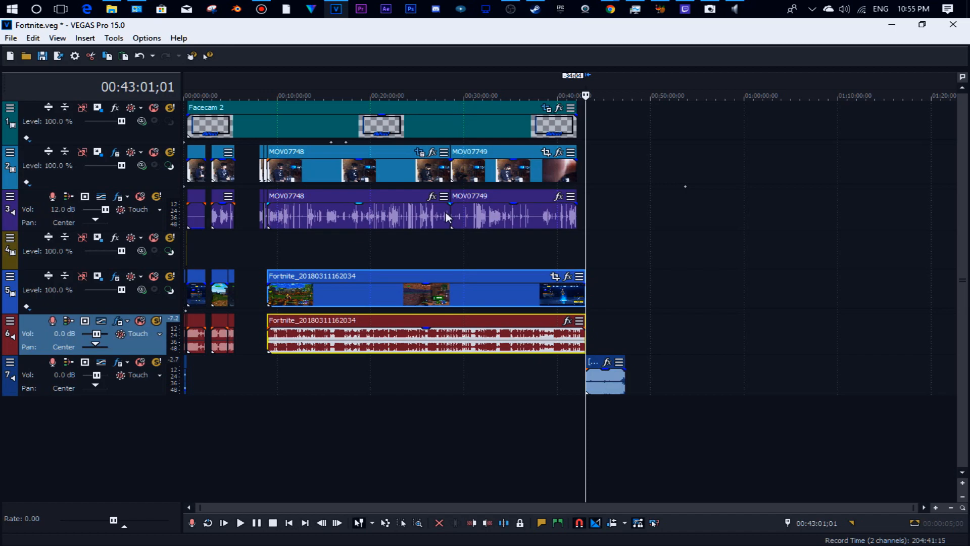
pyautogui.scroll(3, 424, 231)
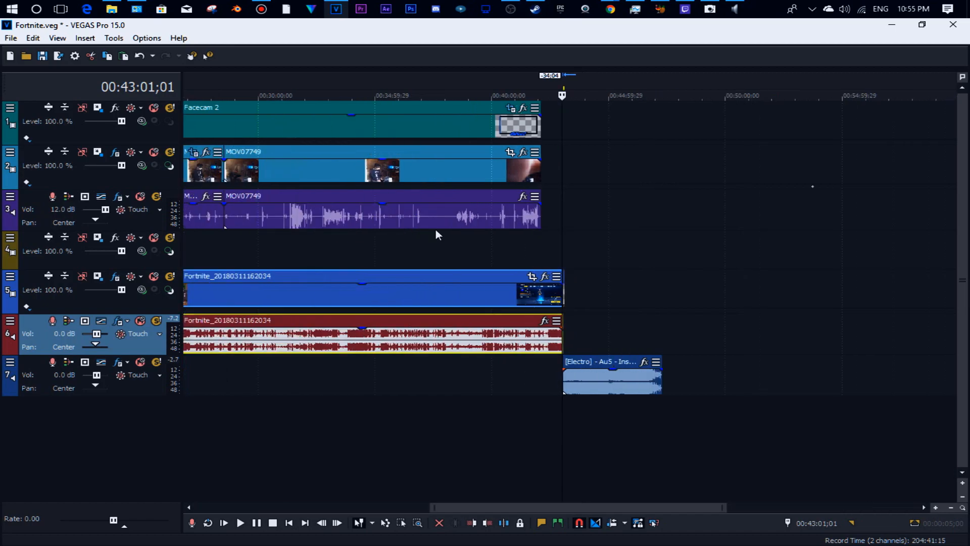
pyautogui.scroll(-3, 611, 276)
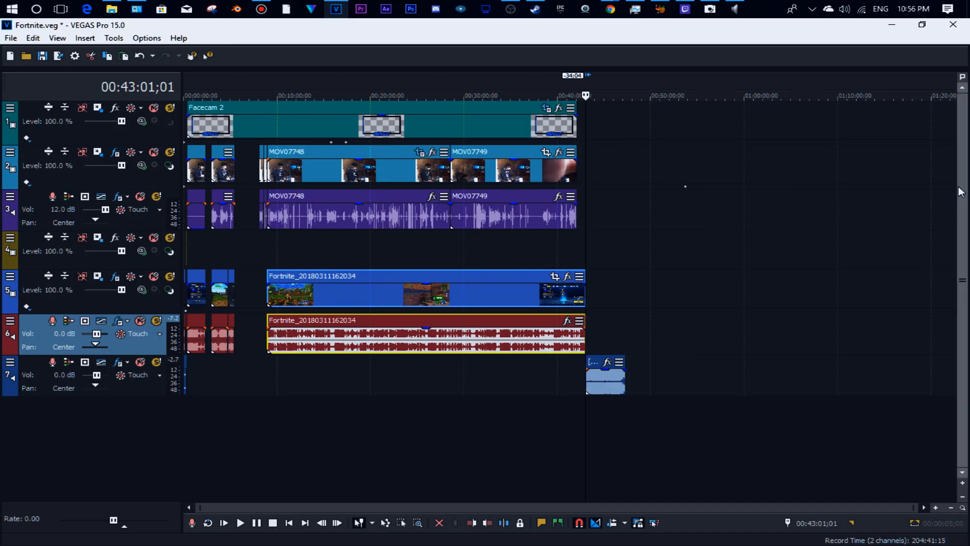
# Step: Shrink the timeline area to bring back the media and preview windows, keeping the gameplay and ending-music tracks in view
pyautogui.scroll(3, 478, 267)
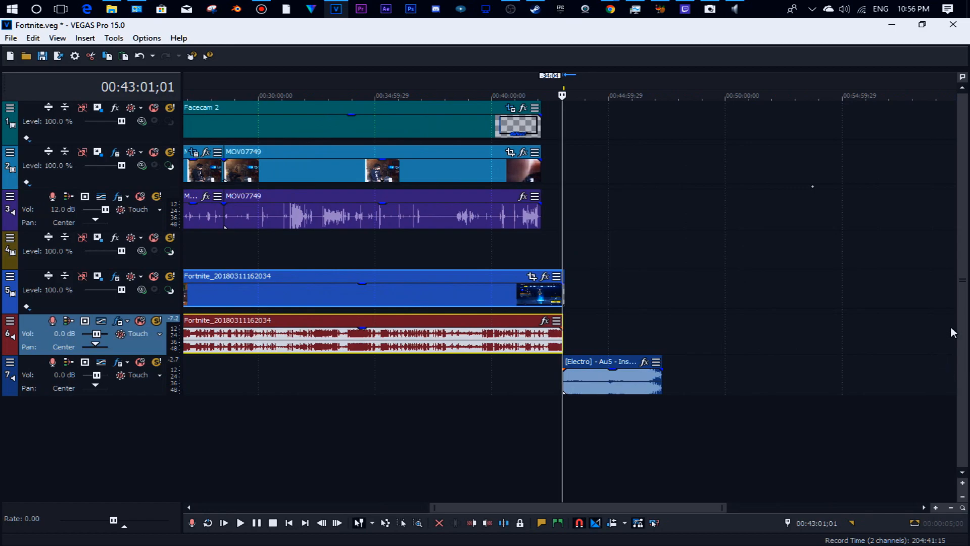
pyautogui.moveTo(784, 75); pyautogui.dragTo(837, 338)
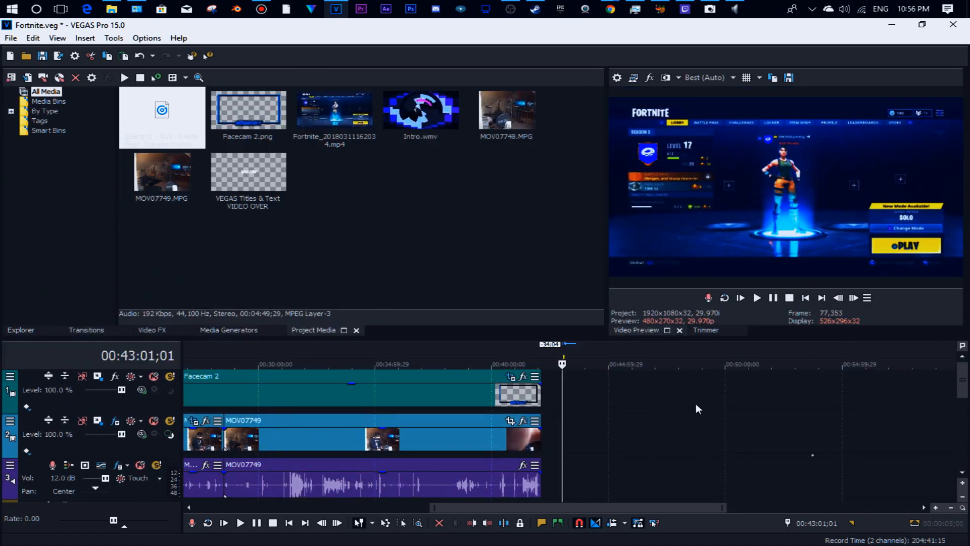
pyautogui.scroll(-3, 660, 417)
pyautogui.moveTo(961, 391); pyautogui.dragTo(962, 449)
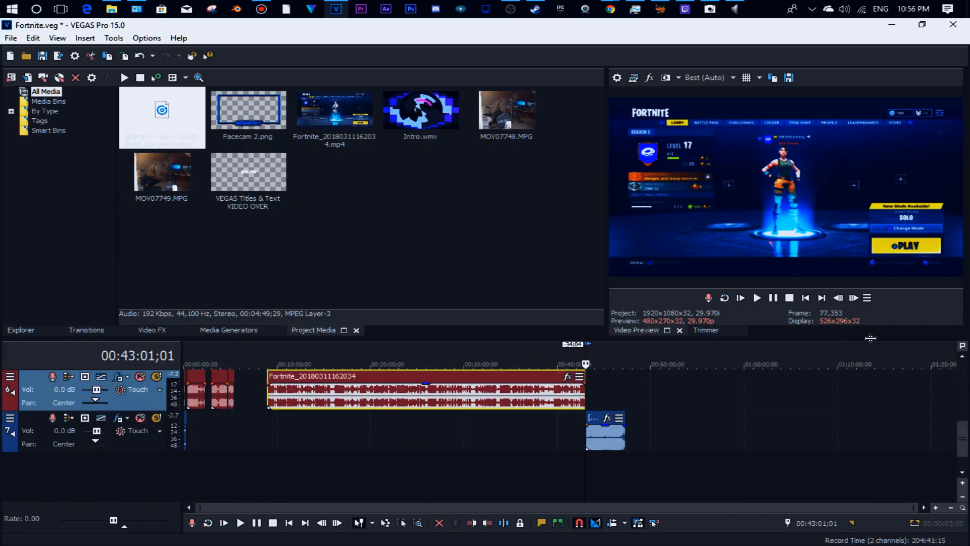
pyautogui.moveTo(870, 337); pyautogui.dragTo(884, 281)
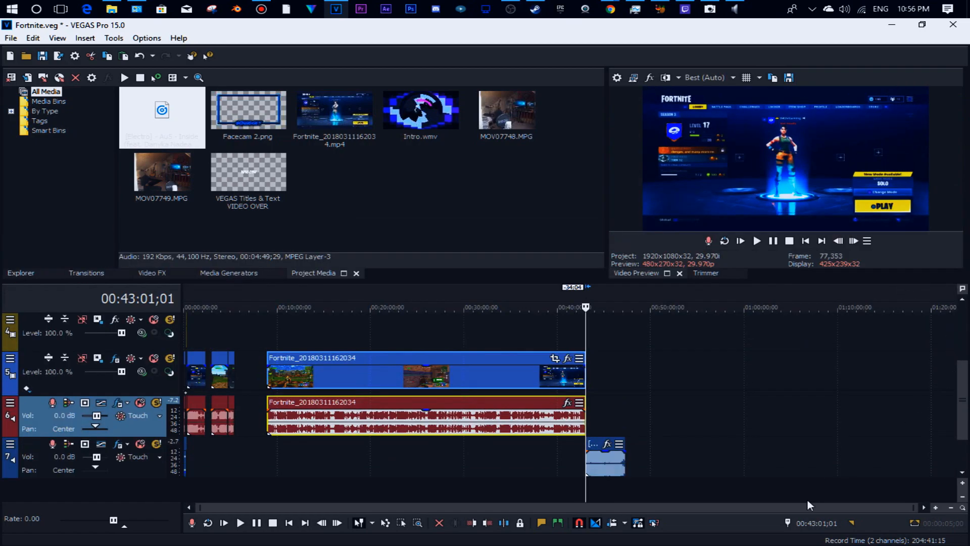
pyautogui.scroll(2, 597, 421)
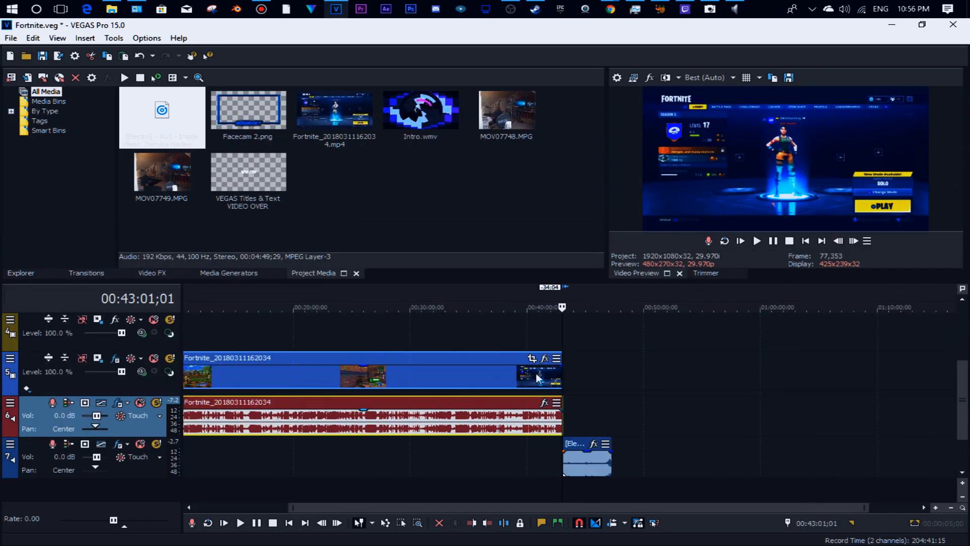
pyautogui.scroll(-2, 826, 446)
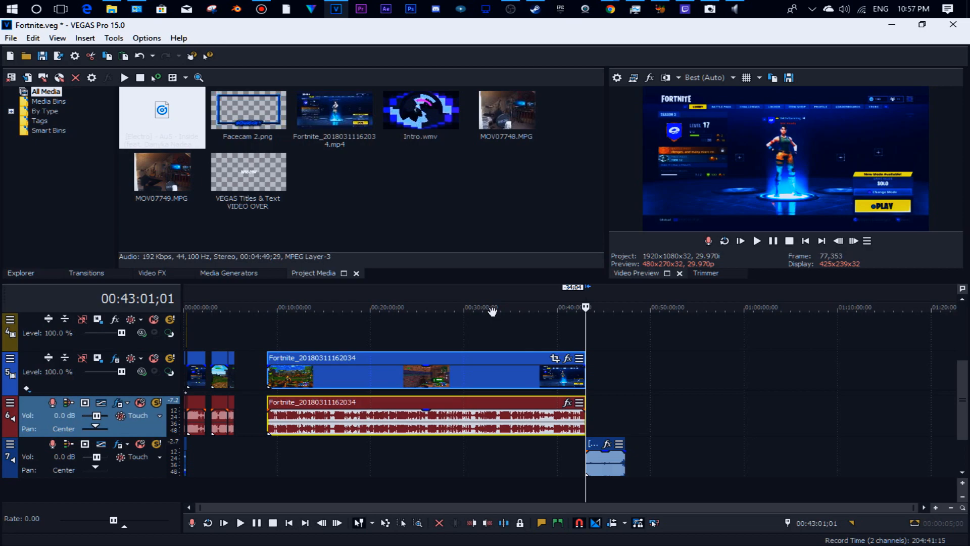
pyautogui.click(228, 273)
pyautogui.click(10, 39)
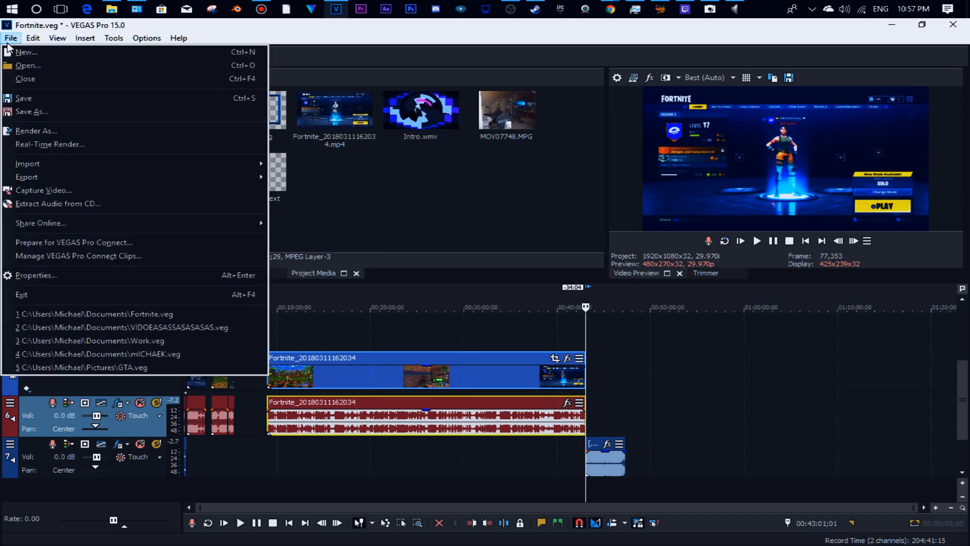
pyautogui.click(829, 386)
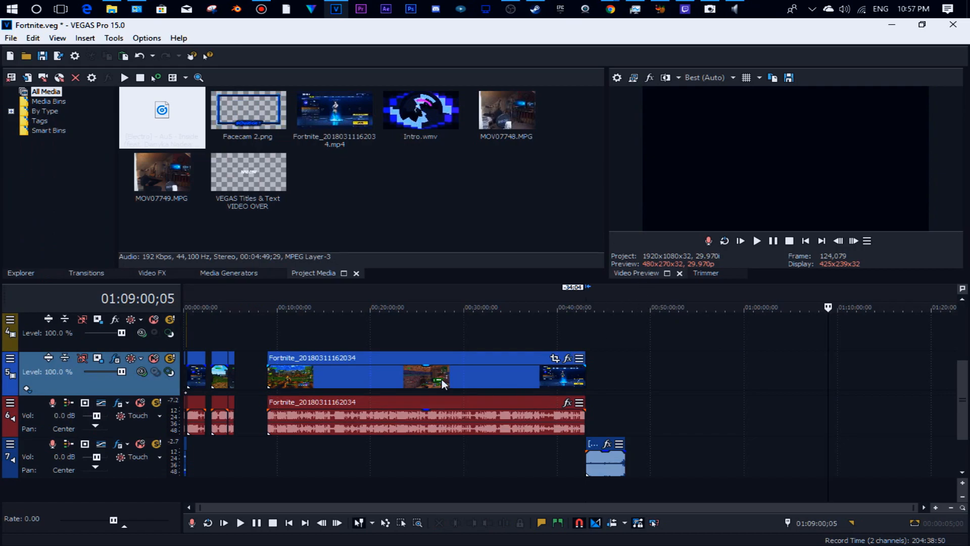
# Step: Set the time selection to cover the whole project, from 00:00:00;00 to the end of the ending music
pyautogui.moveTo(626, 362); pyautogui.dragTo(185, 363)
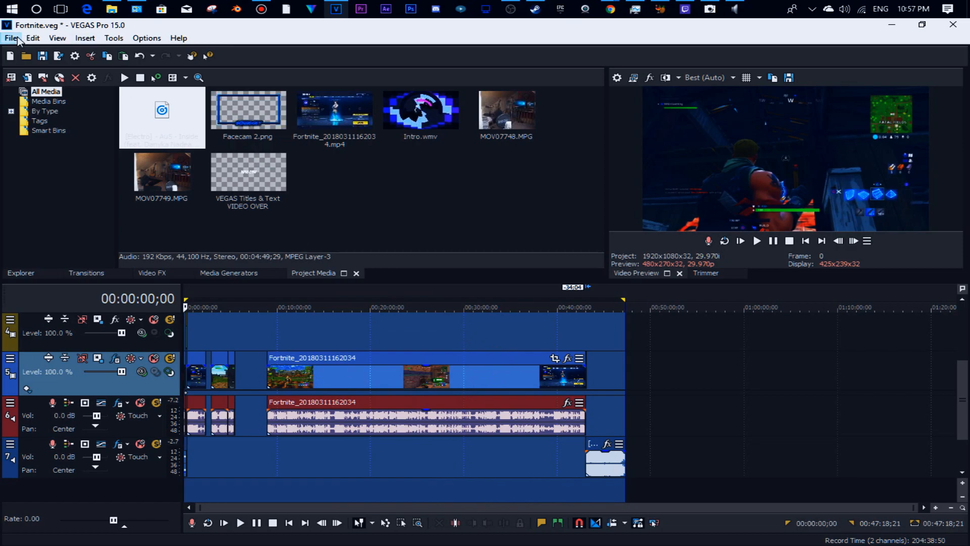
pyautogui.click(17, 37)
pyautogui.click(729, 360)
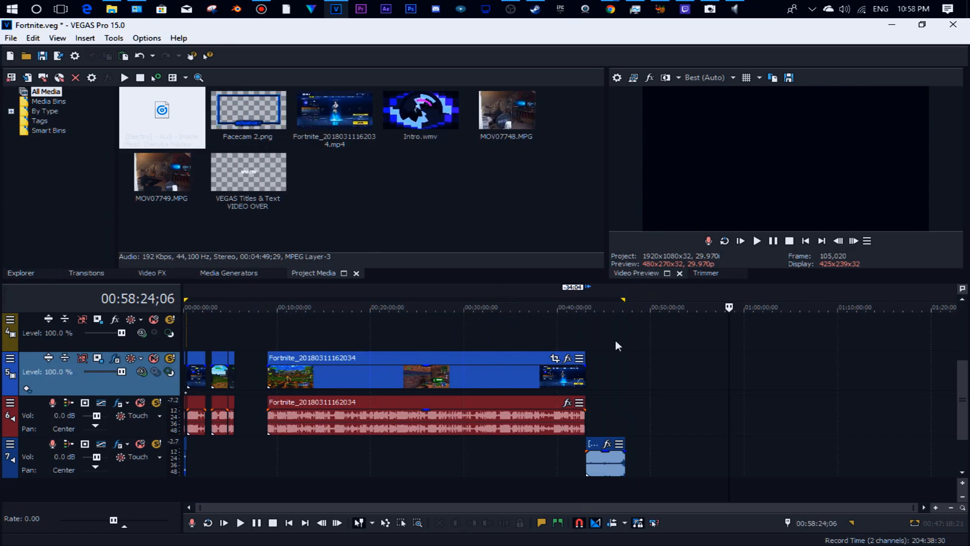
pyautogui.doubleClick(499, 292)
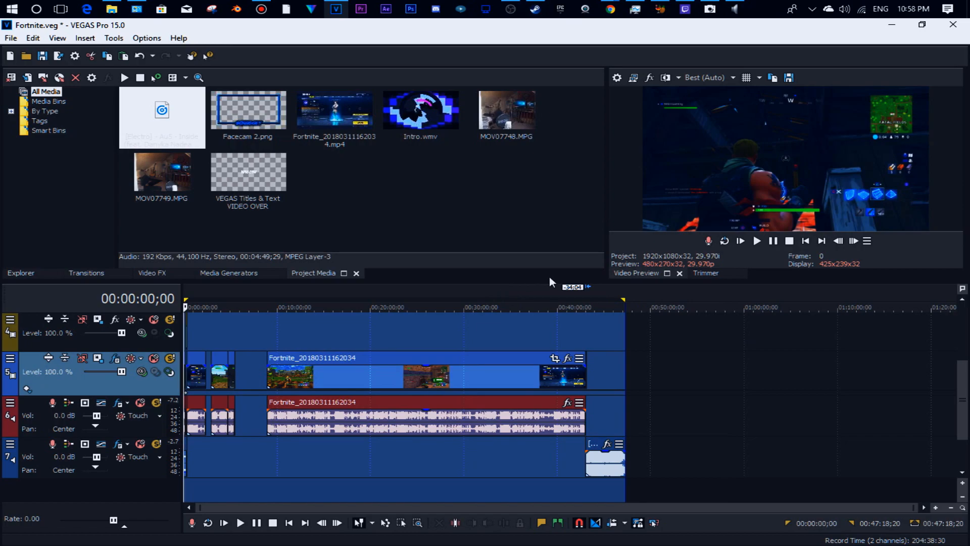
# Step: Open the Render As settings for the selected range, narrow the dialog and move it clear of the screen edge
pyautogui.click(10, 39)
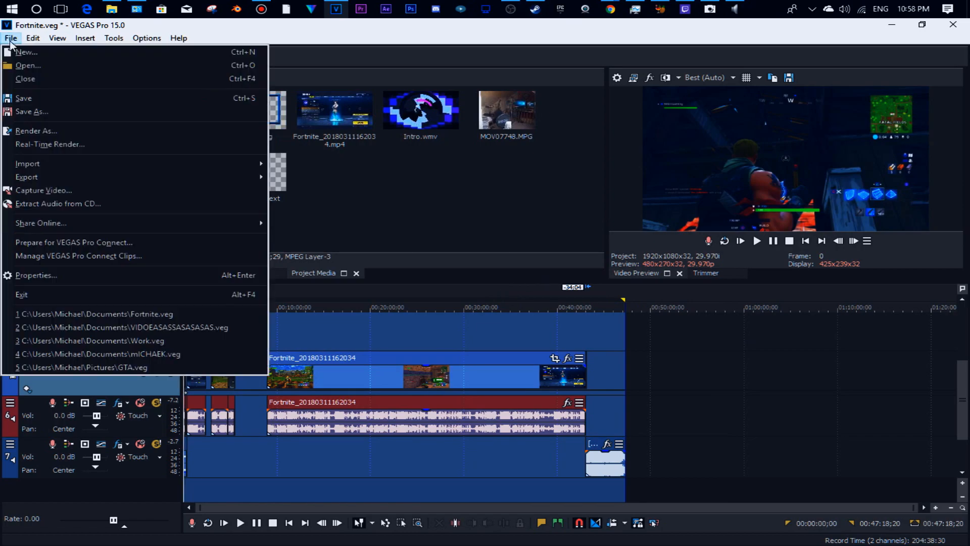
pyautogui.click(75, 132)
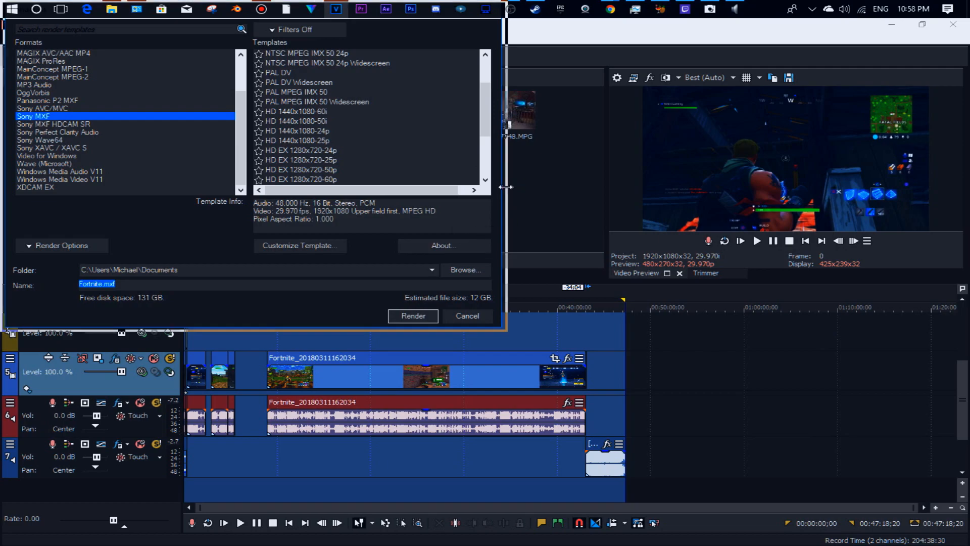
pyautogui.moveTo(501, 186); pyautogui.dragTo(438, 132)
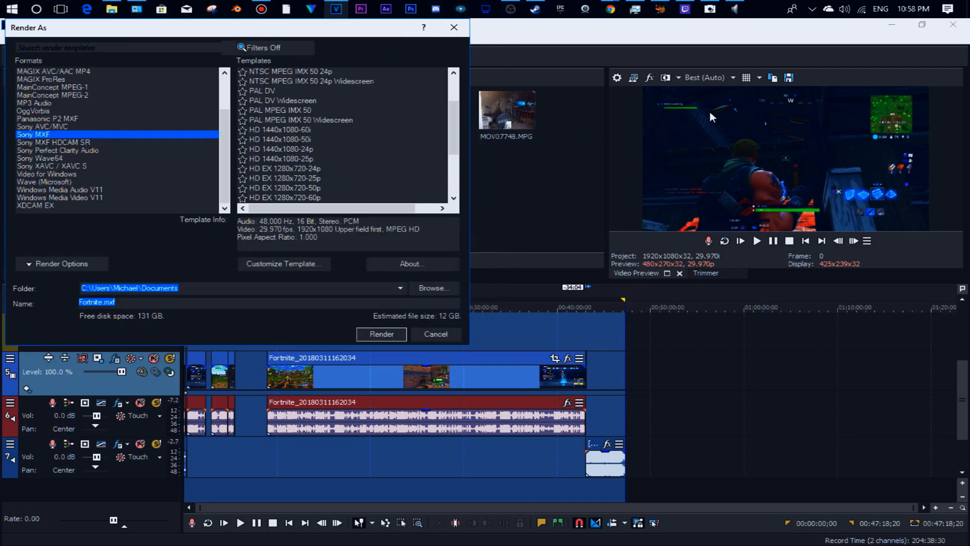
pyautogui.moveTo(395, 29); pyautogui.dragTo(567, 138)
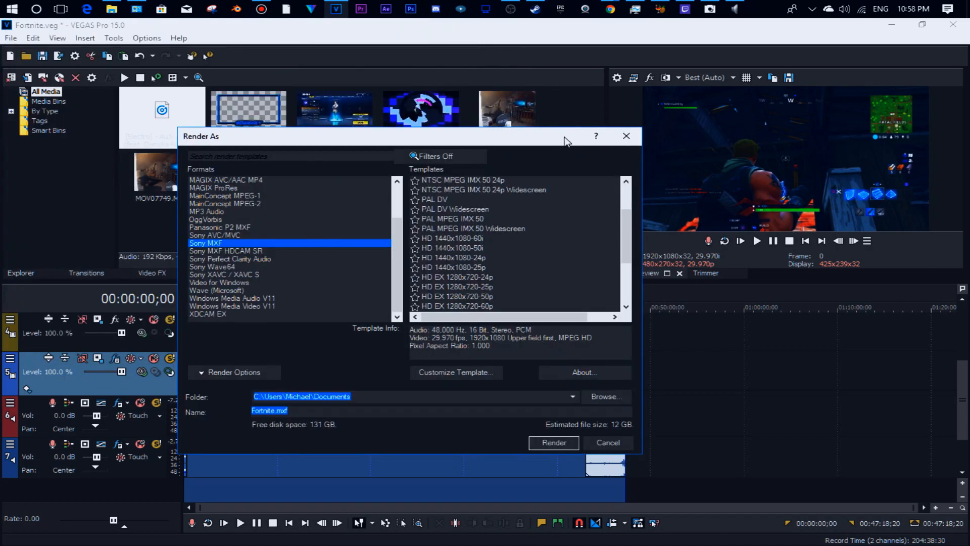
pyautogui.moveTo(386, 40); pyautogui.dragTo(437, 87)
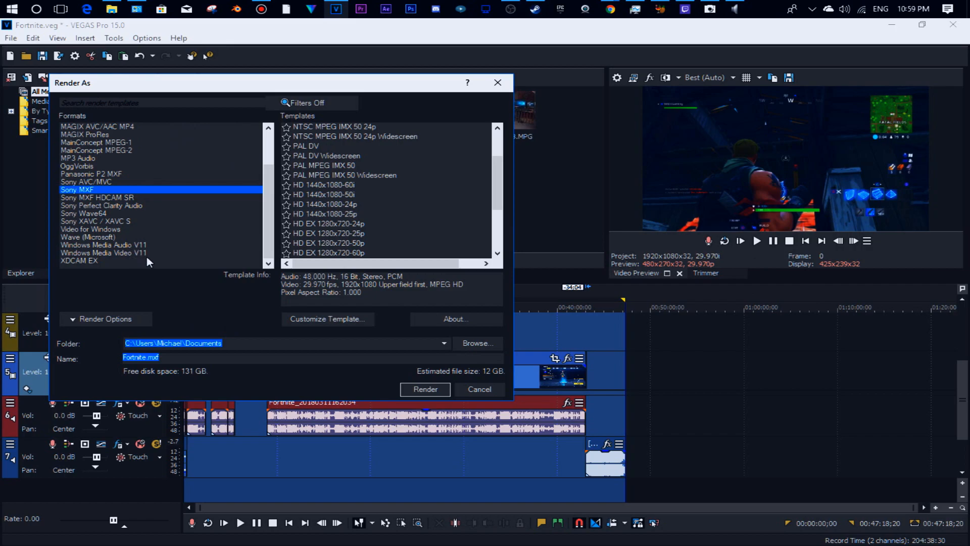
# Step: Try the MAGIX AVC/AAC MP4 format with the Internet HD 1080p 29.97 fps and 59.94 fps (Intel QSV) templates
pyautogui.click(164, 252)
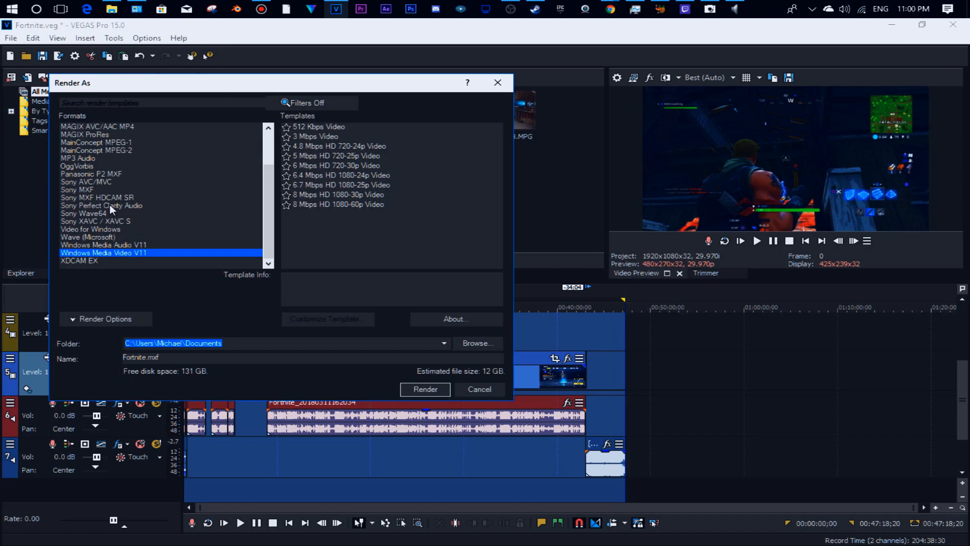
pyautogui.click(144, 128)
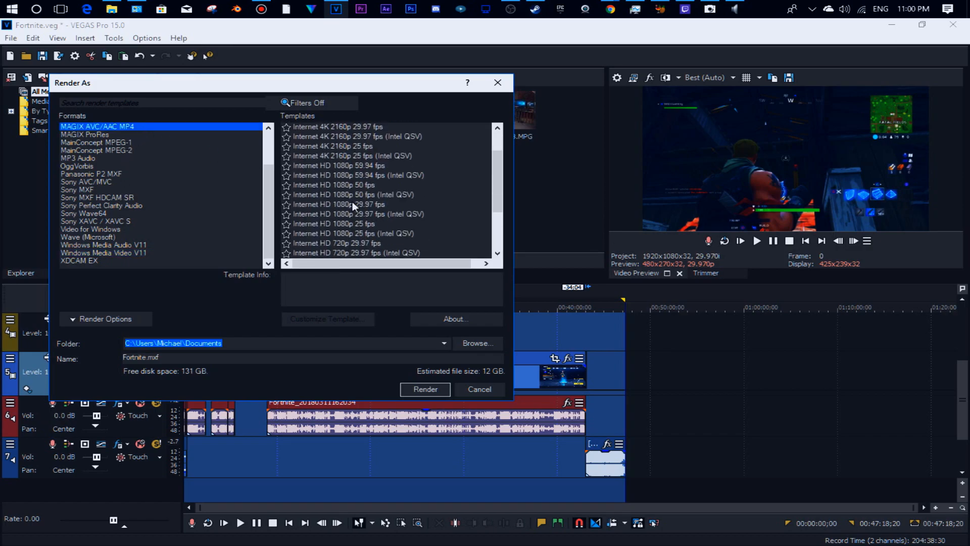
pyautogui.scroll(4, 386, 182)
pyautogui.scroll(-4, 377, 186)
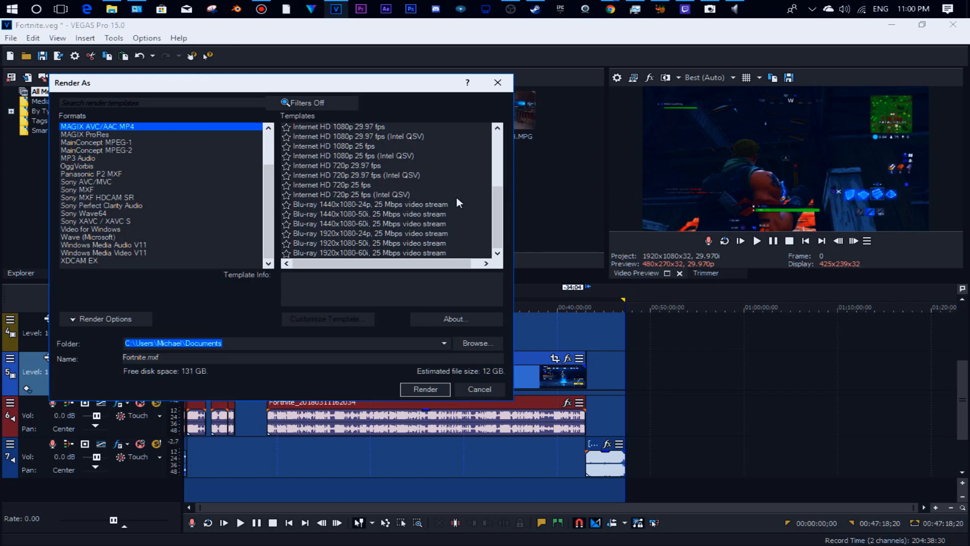
pyautogui.scroll(2, 395, 179)
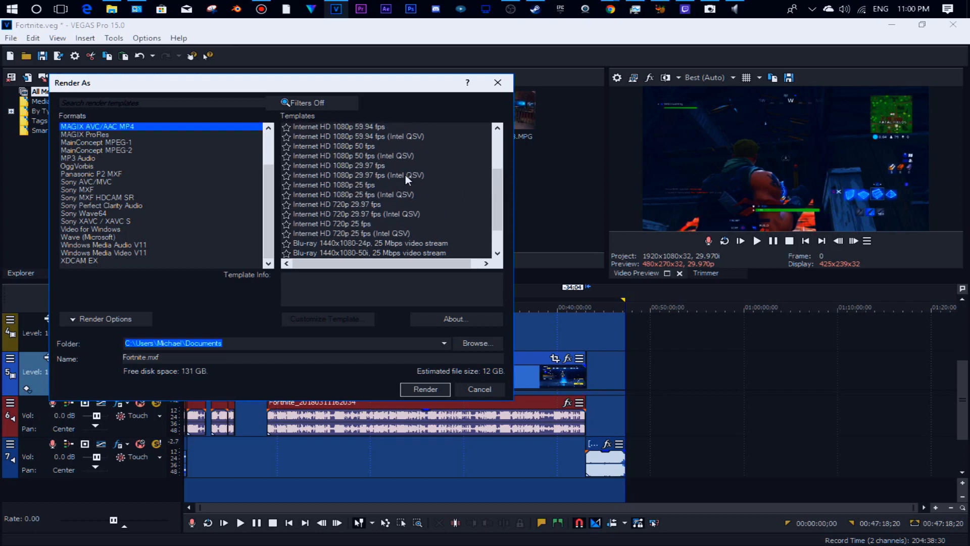
pyautogui.click(405, 175)
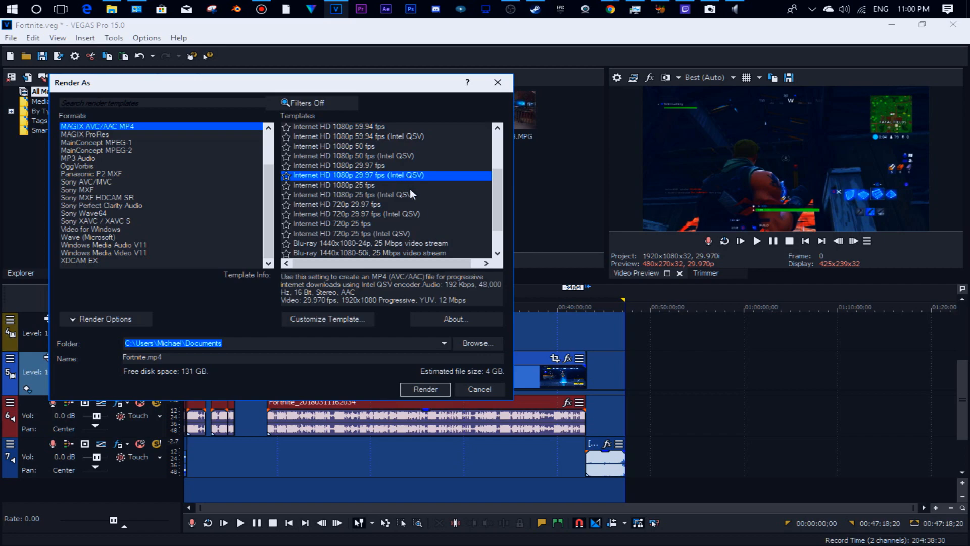
pyautogui.click(437, 138)
pyautogui.scroll(4, 405, 159)
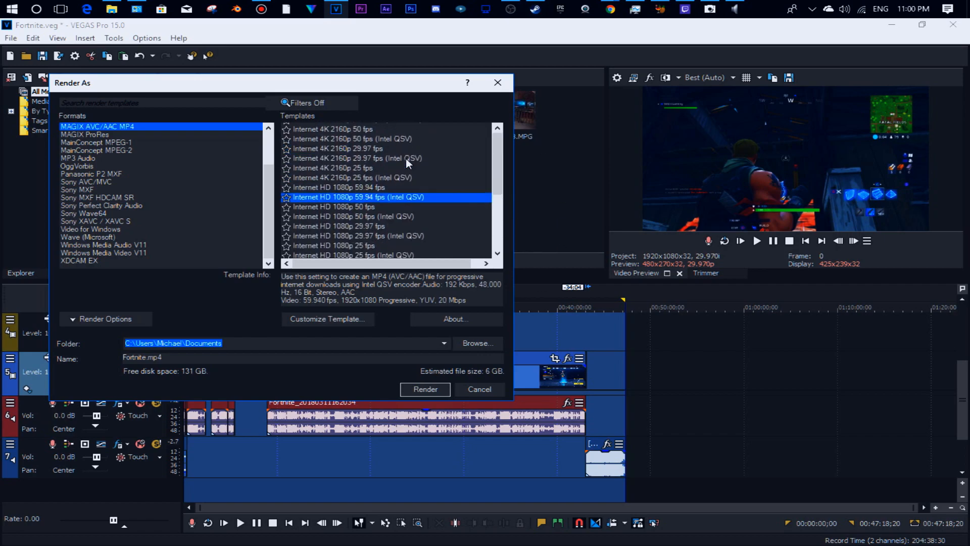
# Step: Choose the Windows Media Video V11 format, compare its HD templates, and select 8 Mbps HD 1080-60p Video
pyautogui.click(157, 249)
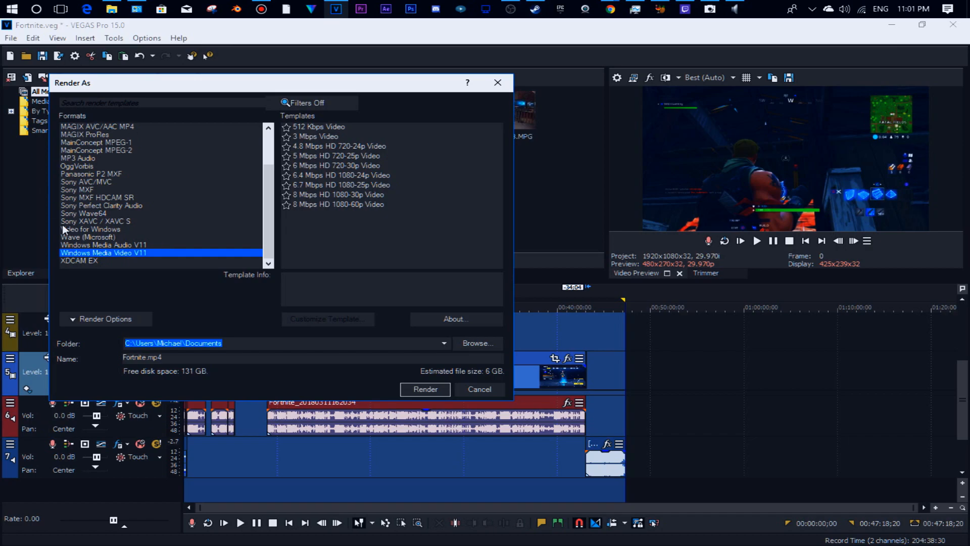
pyautogui.click(410, 205)
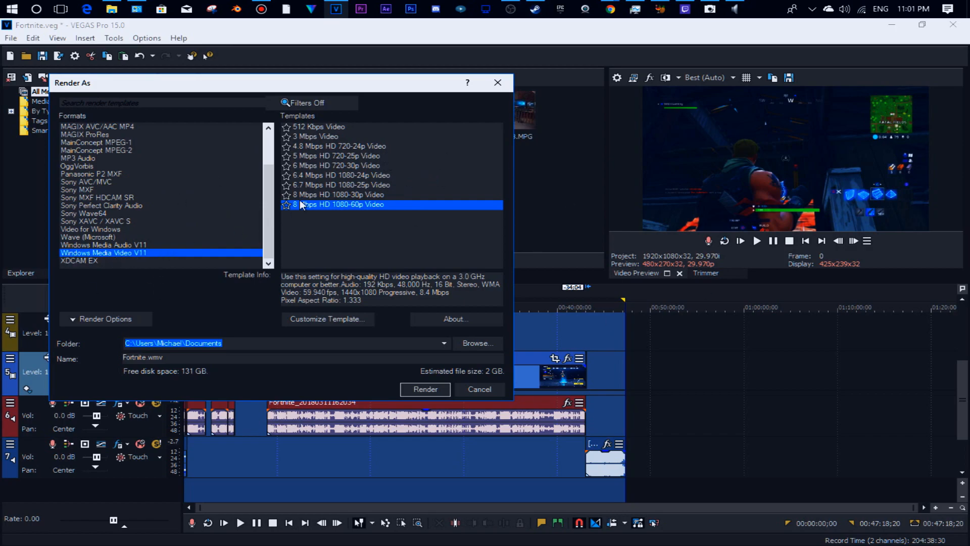
pyautogui.click(378, 147)
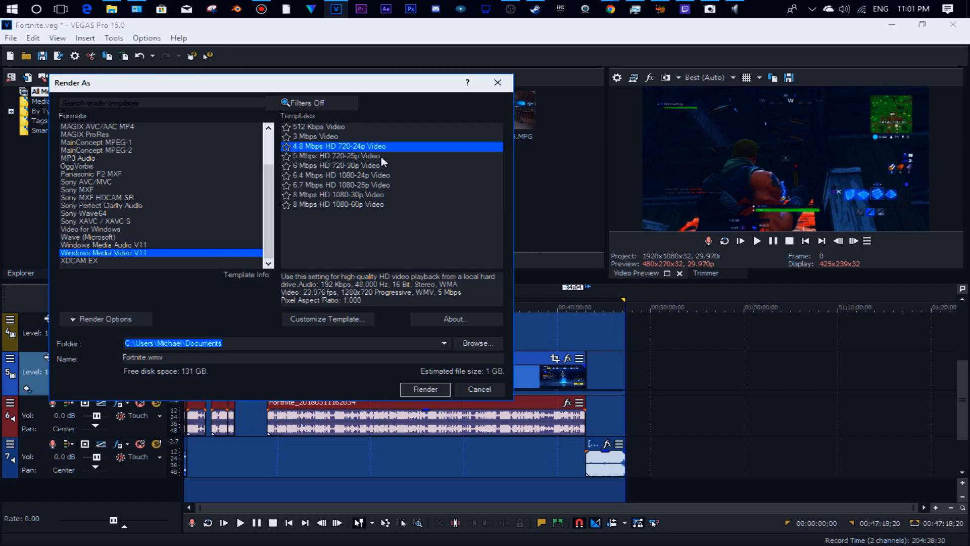
pyautogui.click(379, 157)
pyautogui.click(374, 166)
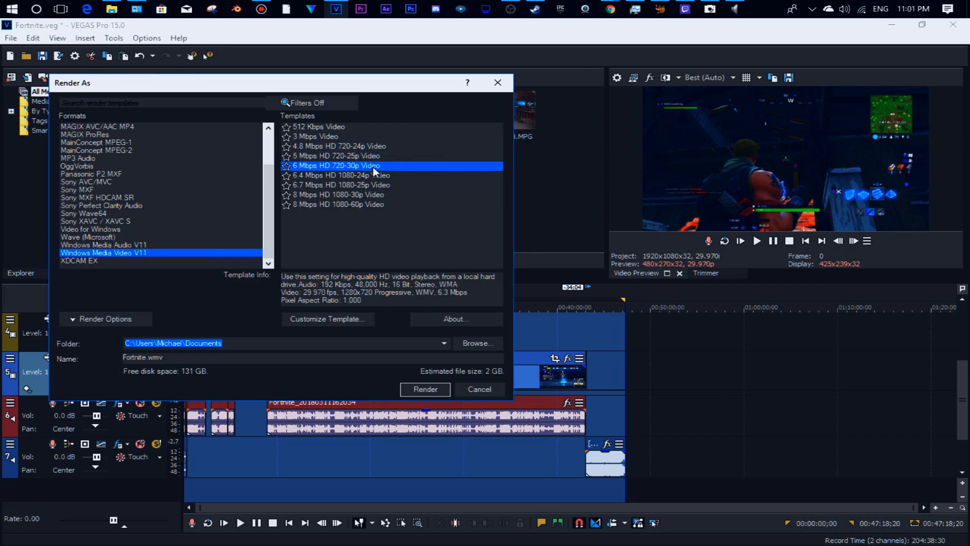
pyautogui.click(393, 176)
pyautogui.click(391, 195)
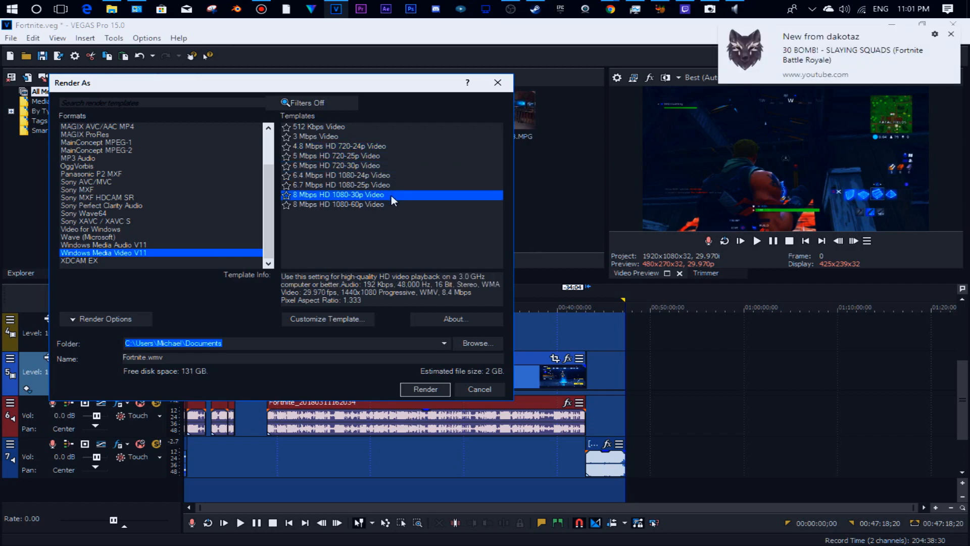
pyautogui.click(405, 186)
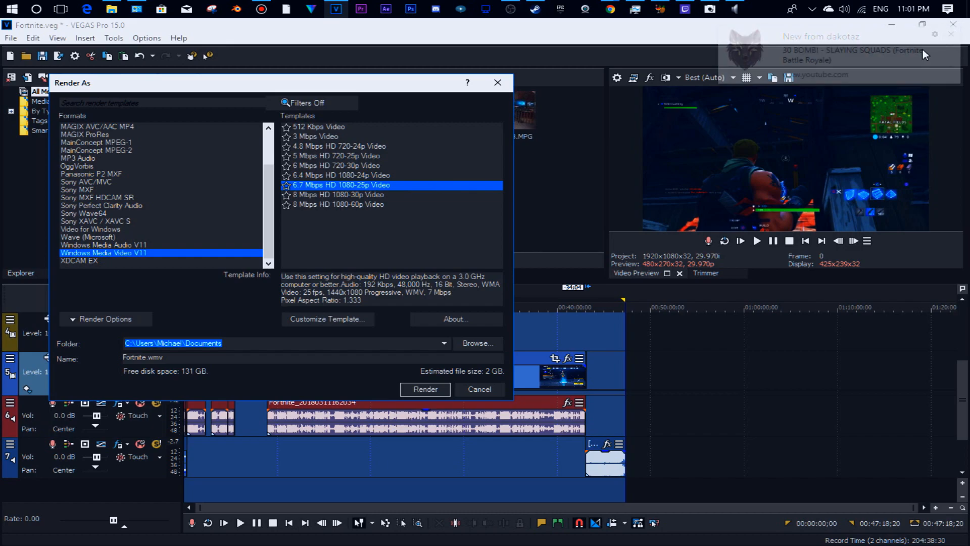
pyautogui.click(429, 197)
pyautogui.click(421, 206)
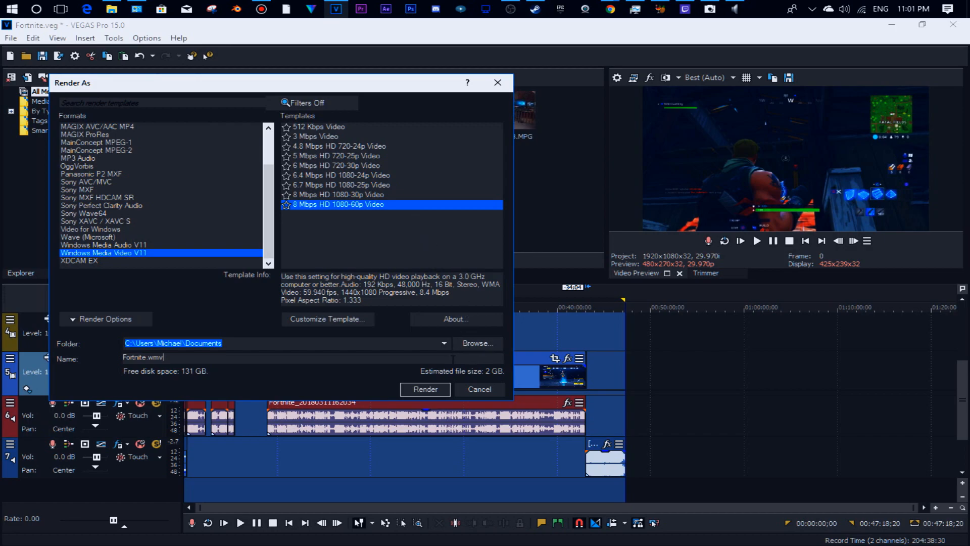
pyautogui.hotkey('ctrl', 'a')
pyautogui.click(468, 347)
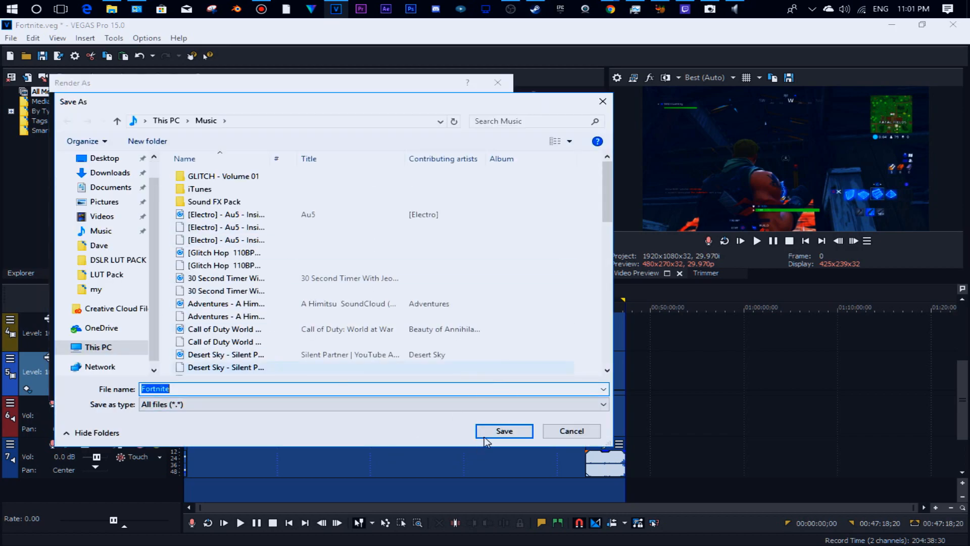
pyautogui.click(571, 431)
# Step: Set the output file name to Fortnite.wm, removing any stray characters, and start rendering the video
pyautogui.write('ERERRERERERERE')
pyautogui.moveTo(264, 352); pyautogui.dragTo(148, 357)
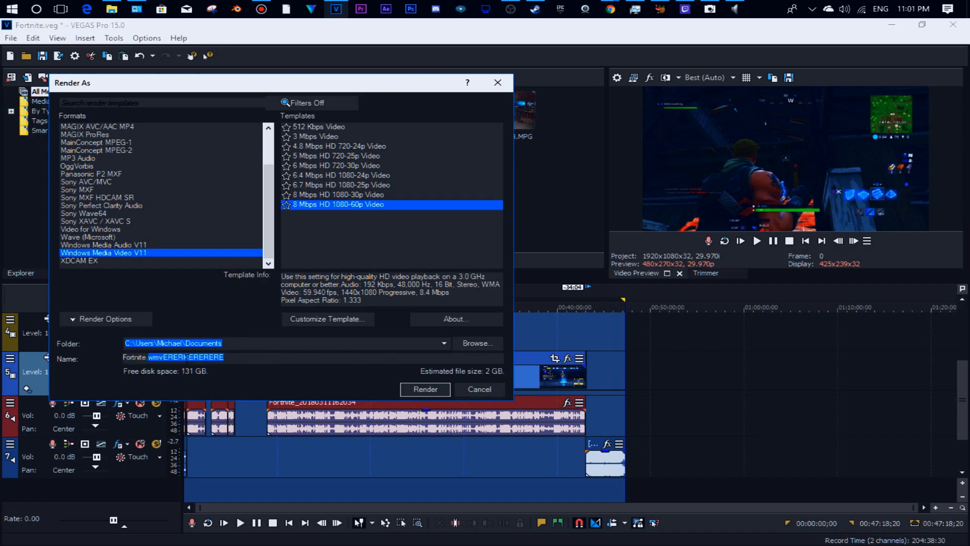
pyautogui.click(173, 357)
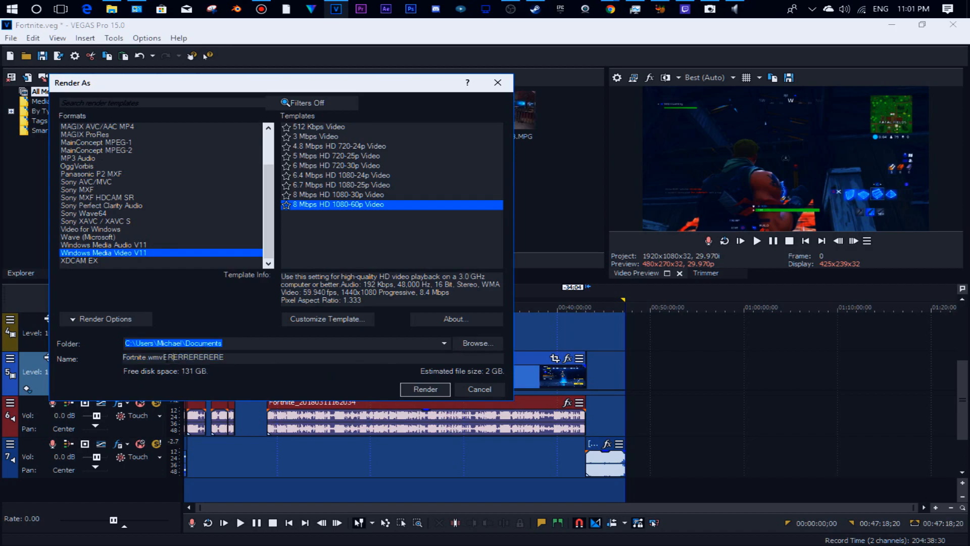
pyautogui.doubleClick(242, 362)
pyautogui.tripleClick(216, 357)
pyautogui.doubleClick(194, 357)
pyautogui.click(253, 361)
pyautogui.press('BackSpace')
pyautogui.press('BackSpace')
pyautogui.press('BackSpace')
pyautogui.press('BackSpace')
pyautogui.press('BackSpace')
pyautogui.press('BackSpace')
pyautogui.press('BackSpace')
pyautogui.press('BackSpace')
pyautogui.press('BackSpace')
pyautogui.press('BackSpace')
pyautogui.press('BackSpace')
pyautogui.press('BackSpace')
pyautogui.press('BackSpace')
pyautogui.press('BackSpace')
pyautogui.press('BackSpace')
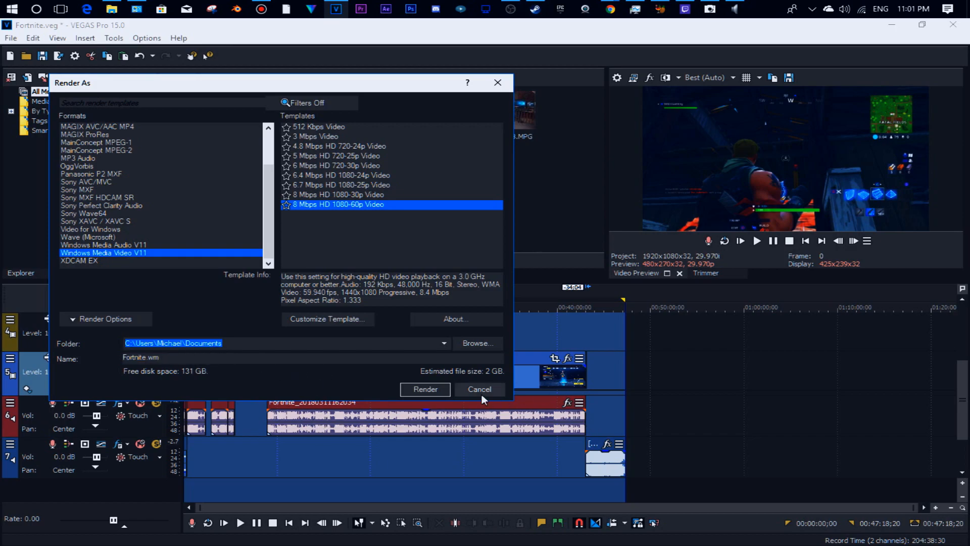
pyautogui.click(412, 388)
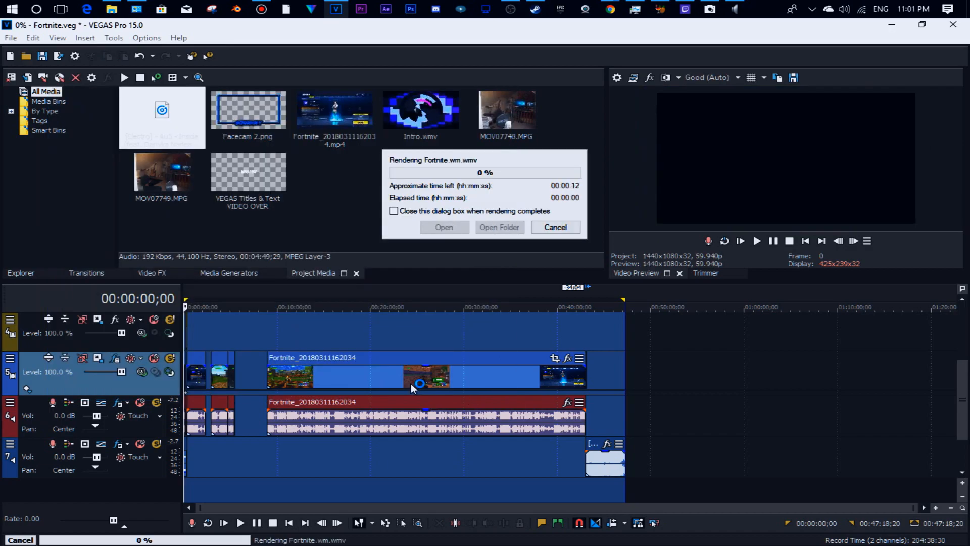